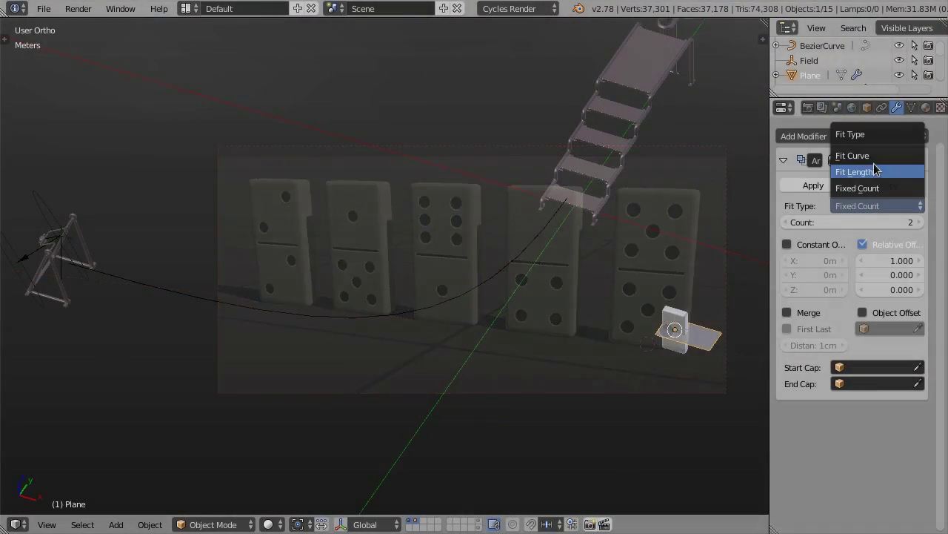
# Fit the Array modifier to BezierCurve and add a Curve modifier targeting BezierCurve
pyautogui.click(852, 151)
pyautogui.click(918, 222)
pyautogui.click(535, 249)
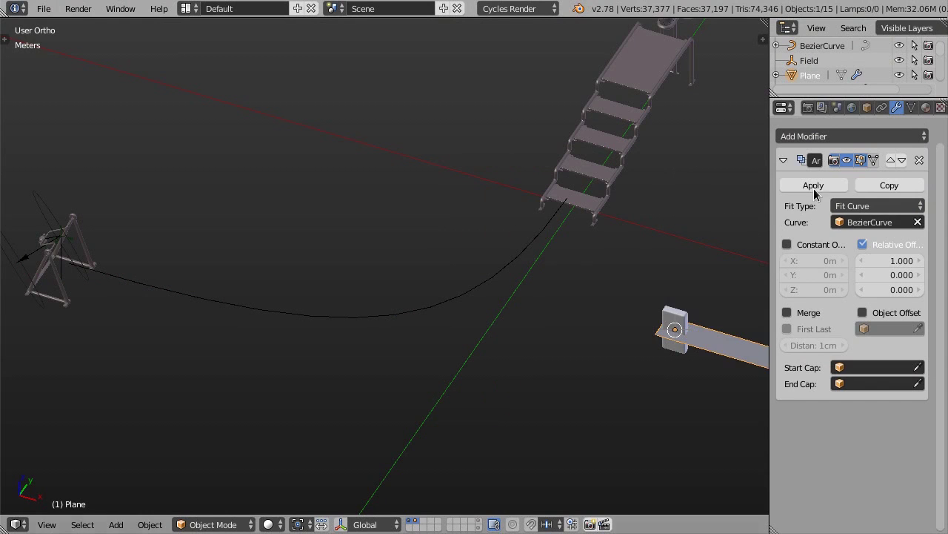
pyautogui.click(852, 136)
pyautogui.click(745, 219)
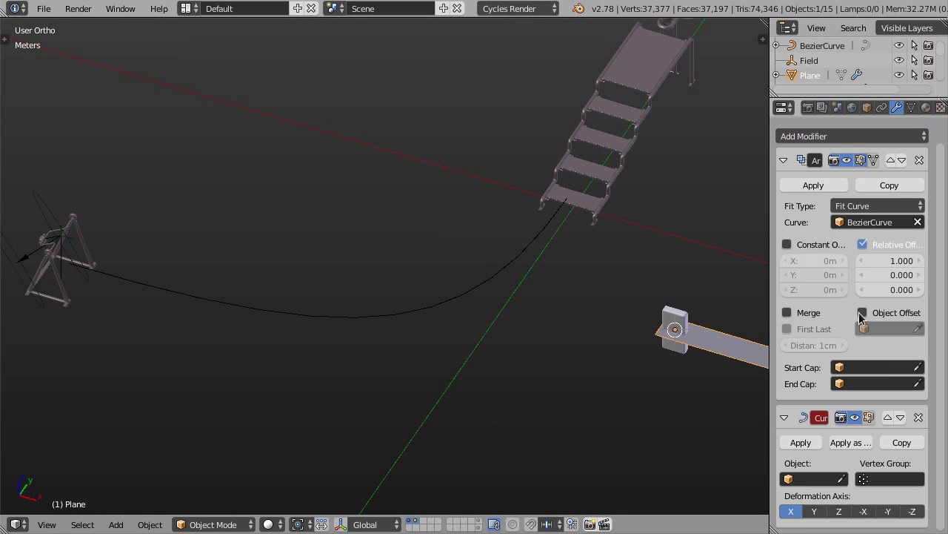
pyautogui.click(842, 478)
pyautogui.click(447, 298)
# Parent the plane to BezierCurve and set its instancing duplication to Faces
pyautogui.click(500, 276)
pyautogui.keyDown('shift'); pyautogui.click(500, 278); pyautogui.keyUp('shift')
pyautogui.hotkey('ctrl', 'p')
pyautogui.click(501, 283)
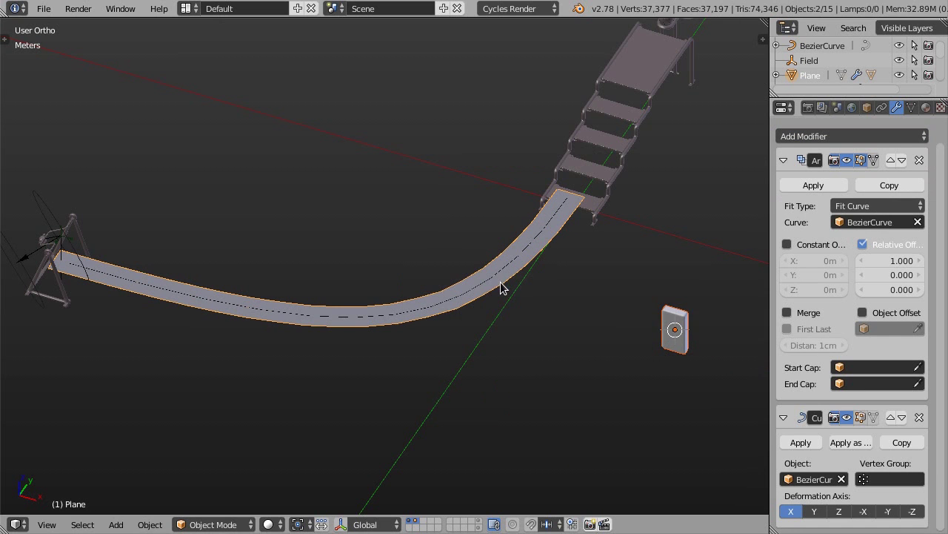
pyautogui.click(867, 108)
pyautogui.click(880, 319)
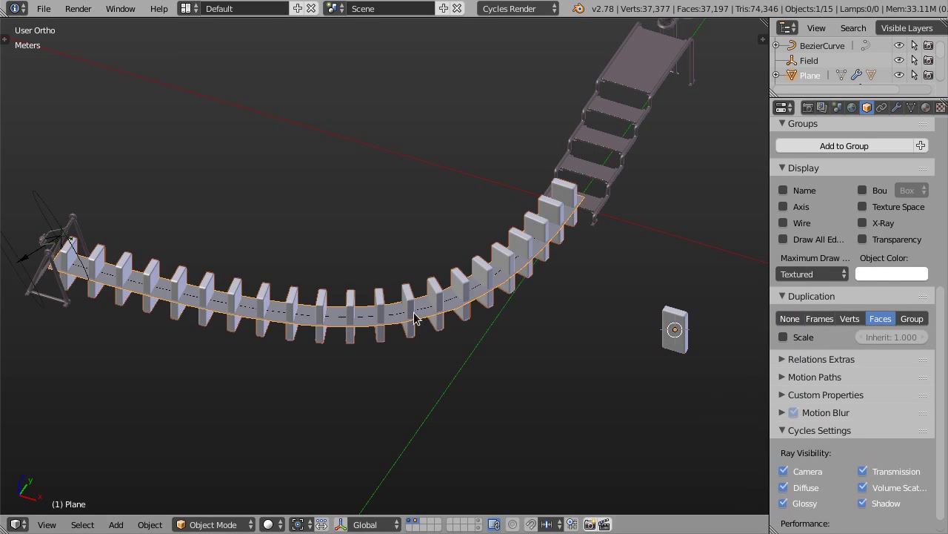
# Orbit the view and draw a render region around the curved domino line
pyautogui.moveTo(593, 326); pyautogui.dragTo(411, 240, button='middle')
pyautogui.hotkey('ctrl', 'b')
pyautogui.moveTo(316, 221); pyautogui.dragTo(498, 306)
# Preview with rendered shading, orbit around the single domino, and enter Edit Mode
pyautogui.hotkey('shift', 'z')
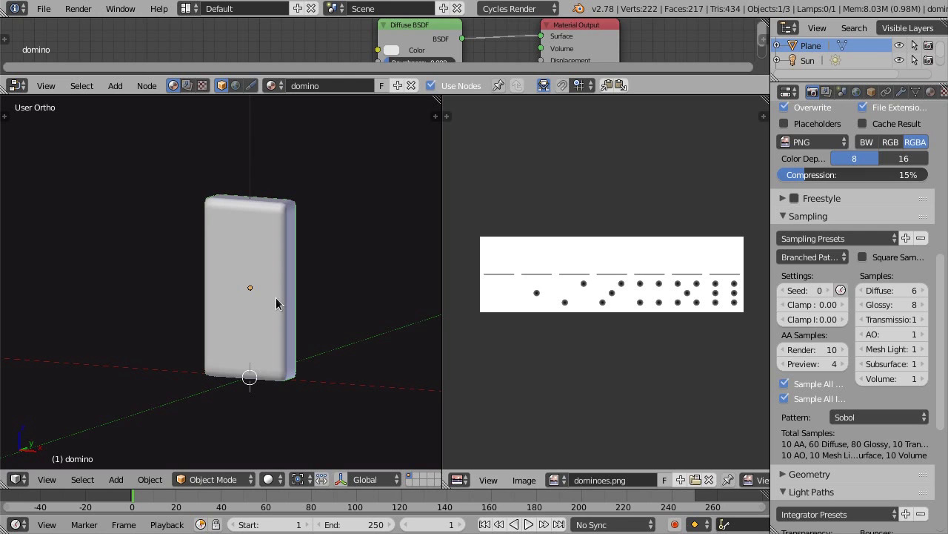
pyautogui.scroll(1, 284, 302)
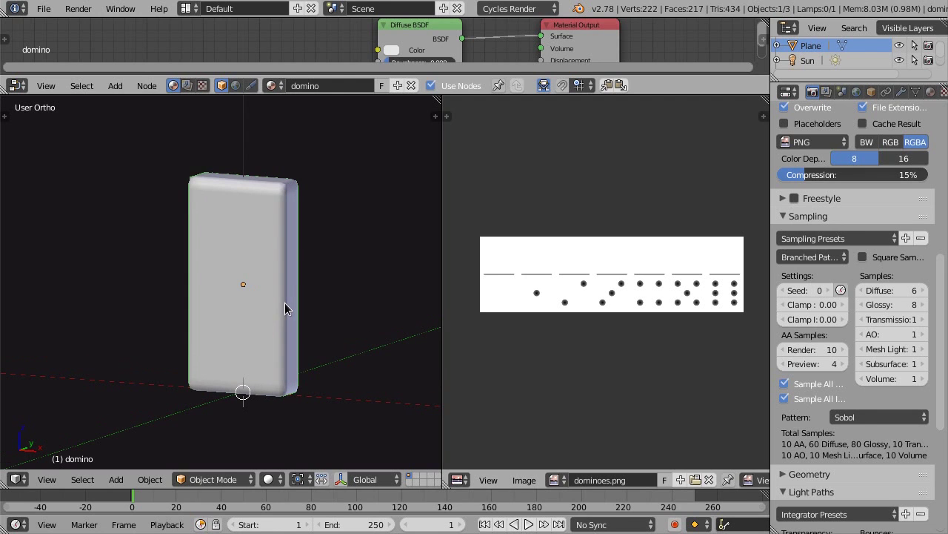
pyautogui.moveTo(275, 303)
pyautogui.mouseDown(button='middle')
pyautogui.moveTo(257, 312)
pyautogui.moveTo(274, 315)
pyautogui.moveTo(249, 316)
pyautogui.mouseUp(button='middle')
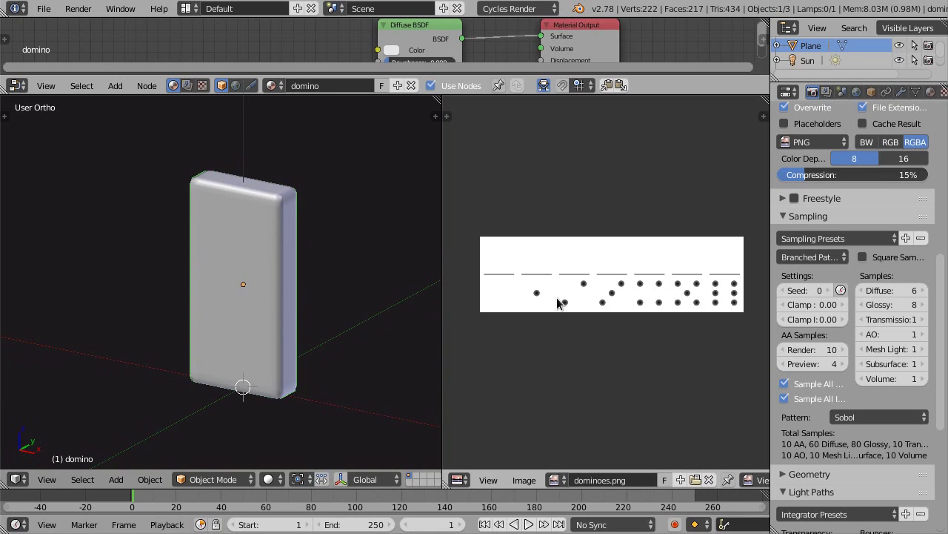
pyautogui.moveTo(287, 305)
pyautogui.mouseDown(button='middle')
pyautogui.moveTo(265, 335)
pyautogui.moveTo(260, 309)
pyautogui.mouseUp(button='middle')
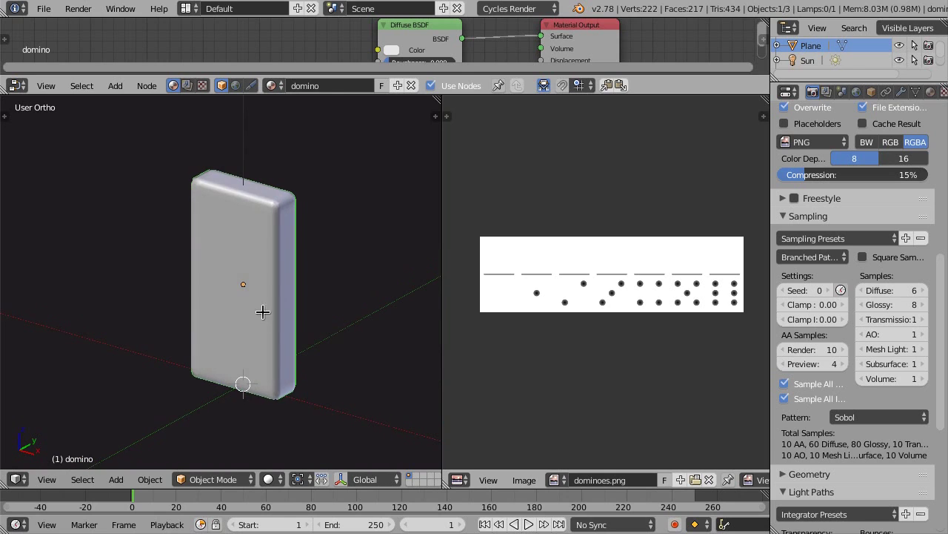
pyautogui.press('Tab')
# Select the front-right, top front, front-left and bottom-left border edge loops of the domino
pyautogui.scroll(1, 270, 312)
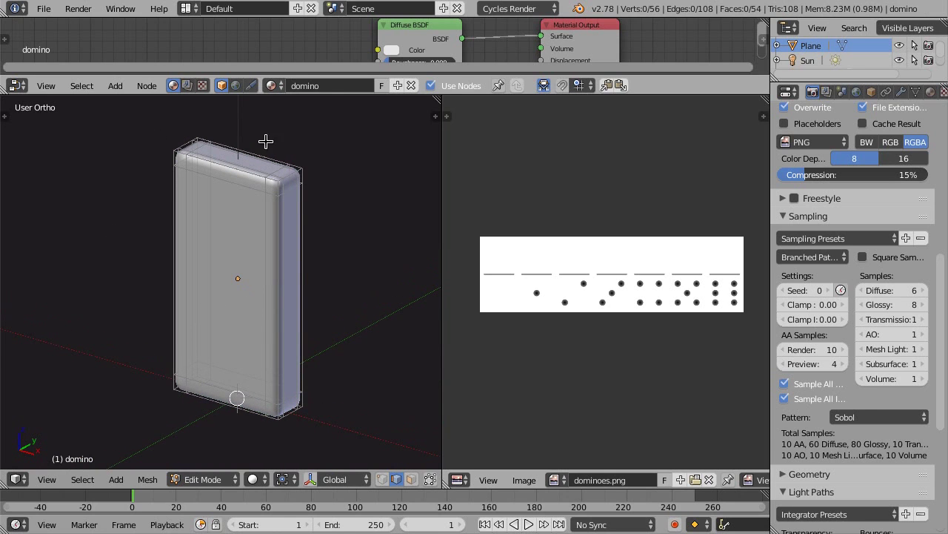
pyautogui.moveTo(254, 295); pyautogui.dragTo(223, 302, button='middle')
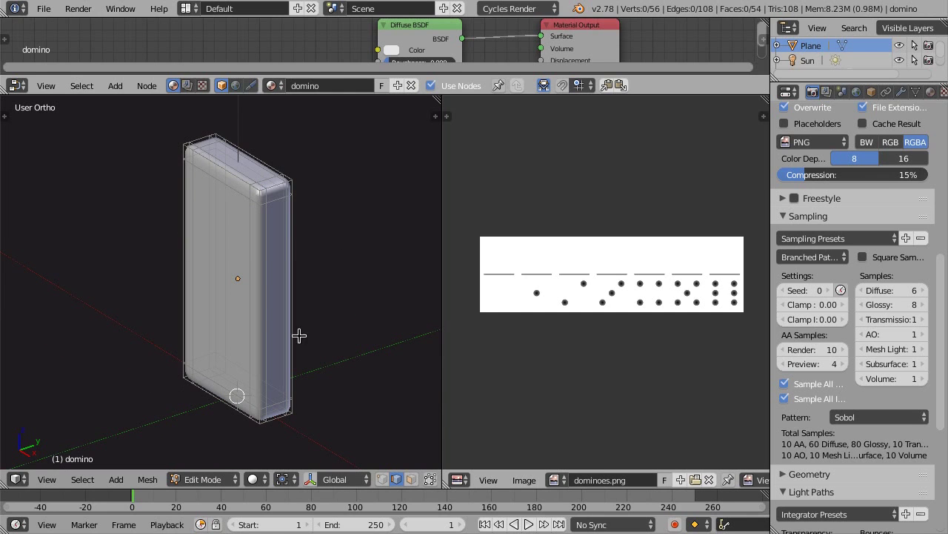
pyautogui.scroll(1, 233, 333)
pyautogui.scroll(1, 265, 323)
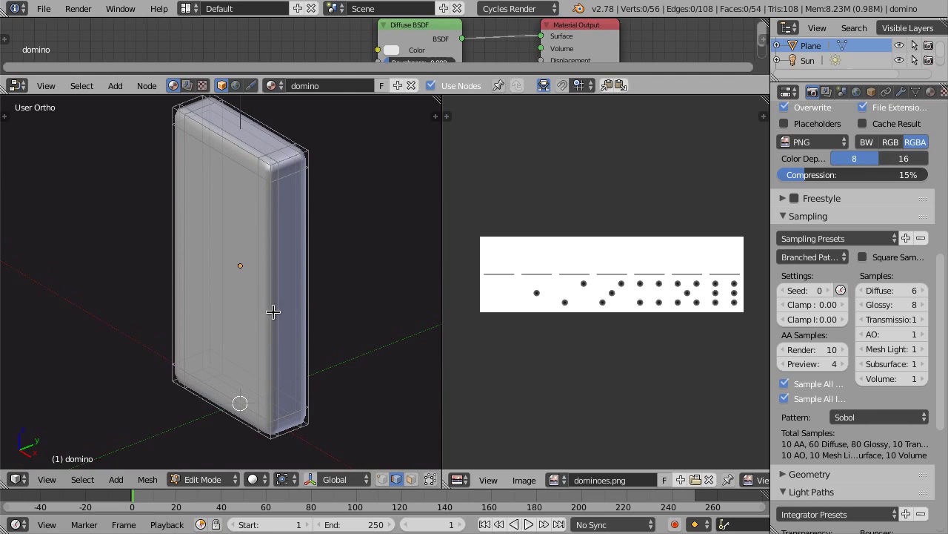
pyautogui.keyDown('alt'); pyautogui.rightClick(270, 313); pyautogui.keyUp('alt')
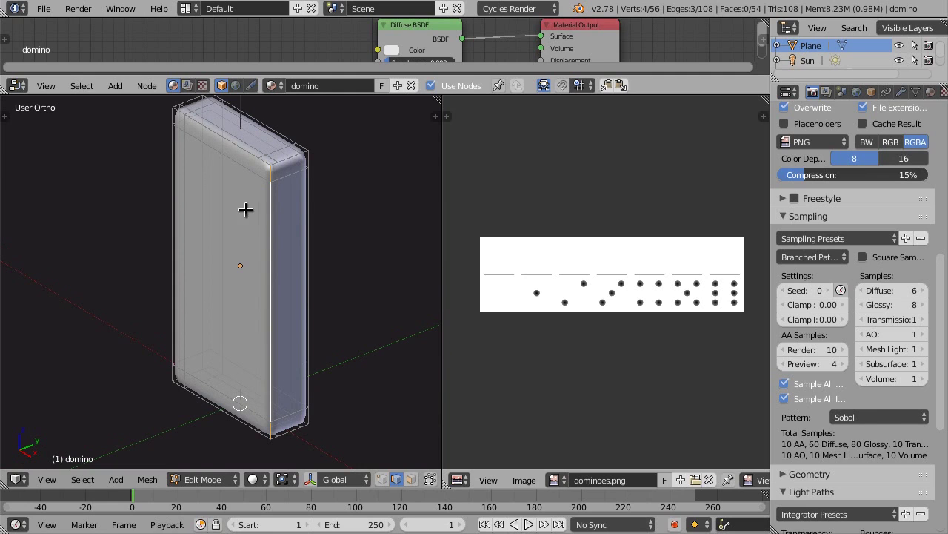
pyautogui.keyDown('alt'); pyautogui.keyDown('shift'); pyautogui.rightClick(242, 148); pyautogui.keyUp('shift'); pyautogui.keyUp('alt')
pyautogui.keyDown('alt'); pyautogui.keyDown('shift'); pyautogui.rightClick(163, 201); pyautogui.keyUp('shift'); pyautogui.keyUp('alt')
pyautogui.keyDown('alt'); pyautogui.keyDown('shift'); pyautogui.rightClick(186, 403); pyautogui.keyUp('shift'); pyautogui.keyUp('alt')
# Orbit around and add the bottom-right, top-right, top-left and remaining bottom-left loops
pyautogui.moveTo(264, 374)
pyautogui.mouseDown(button='middle')
pyautogui.moveTo(264, 337)
pyautogui.moveTo(271, 363)
pyautogui.mouseUp(button='middle')
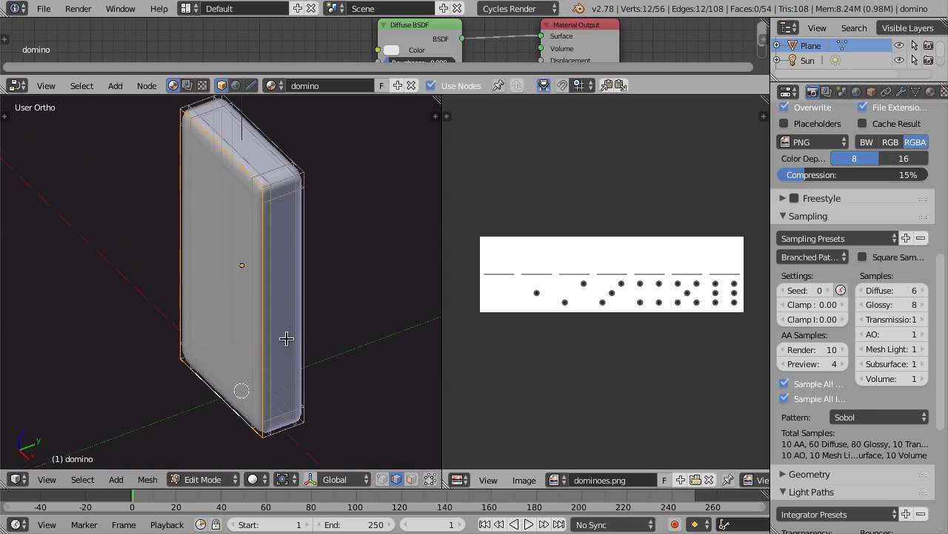
pyautogui.keyDown('alt'); pyautogui.keyDown('shift'); pyautogui.rightClick(290, 433); pyautogui.keyUp('shift'); pyautogui.keyUp('alt')
pyautogui.scroll(2, 278, 168)
pyautogui.keyDown('alt'); pyautogui.keyDown('shift'); pyautogui.rightClick(286, 176); pyautogui.keyUp('shift'); pyautogui.keyUp('alt')
pyautogui.scroll(-3, 281, 275)
pyautogui.scroll(3, 181, 171)
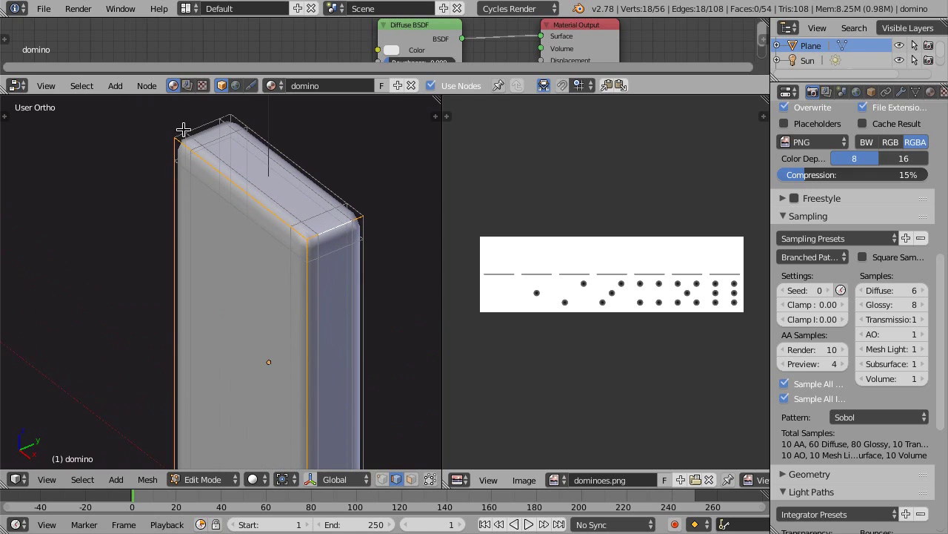
pyautogui.keyDown('alt'); pyautogui.keyDown('shift'); pyautogui.rightClick(174, 152); pyautogui.keyUp('shift'); pyautogui.keyUp('alt')
pyautogui.scroll(-3, 130, 214)
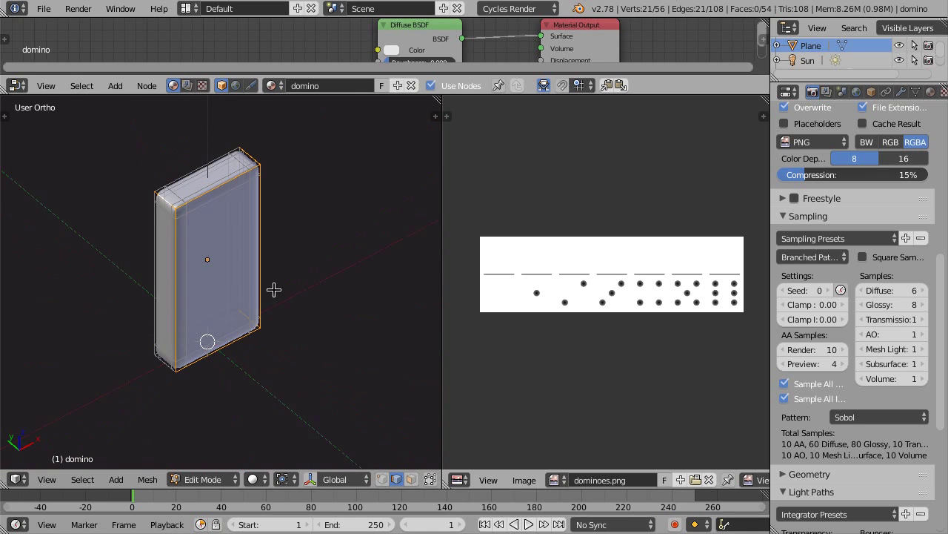
pyautogui.scroll(1, 125, 337)
pyautogui.keyDown('alt'); pyautogui.keyDown('shift'); pyautogui.rightClick(185, 377); pyautogui.keyUp('shift'); pyautogui.keyUp('alt')
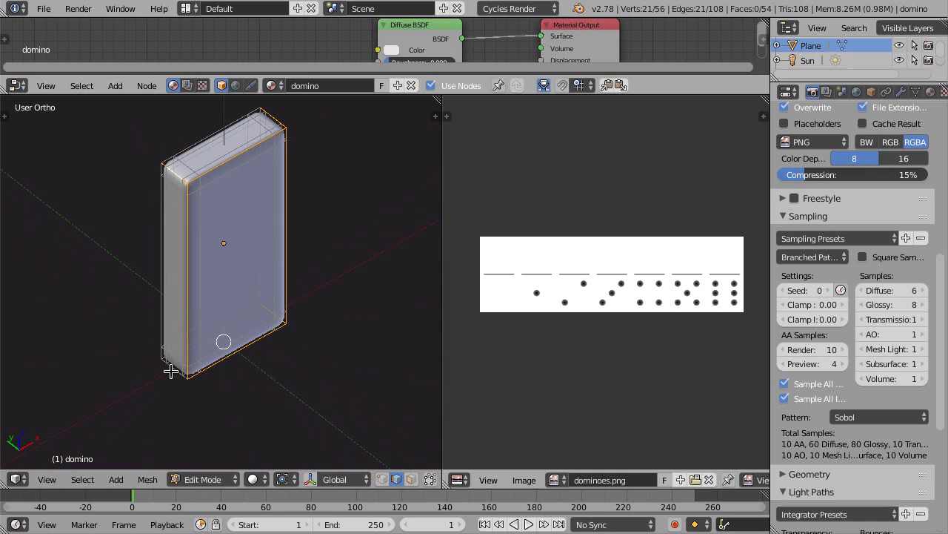
pyautogui.moveTo(321, 303); pyautogui.dragTo(191, 290, button='middle')
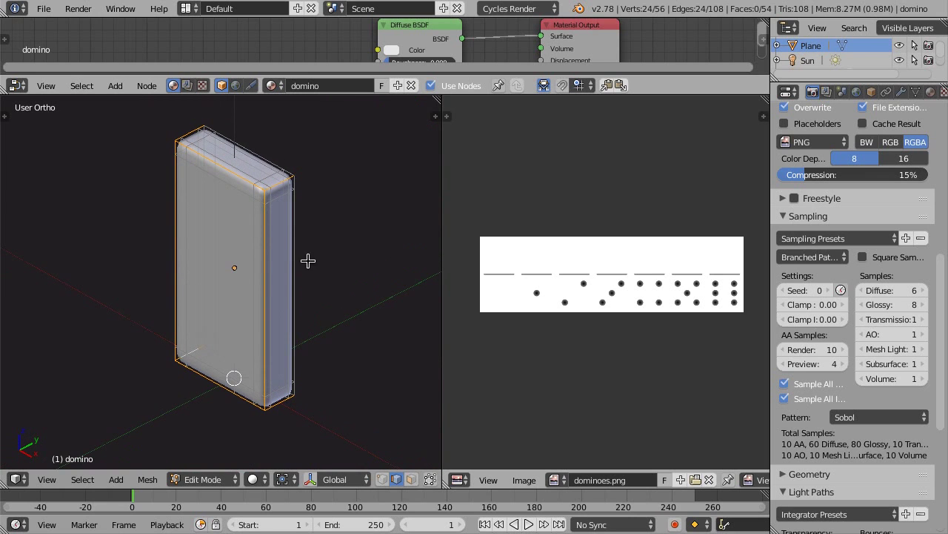
pyautogui.moveTo(220, 328); pyautogui.dragTo(226, 323, button='middle')
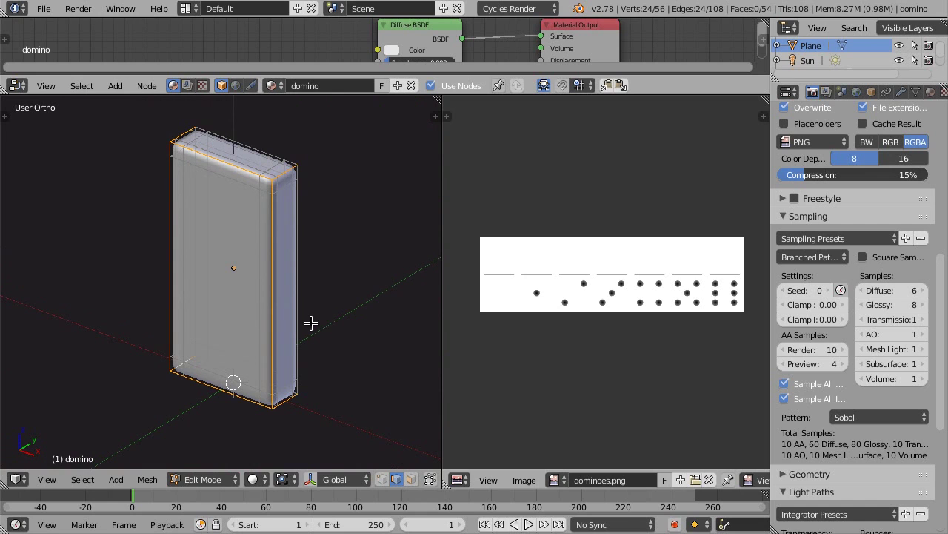
# Mark the selected border edge loops as UV seams
pyautogui.hotkey('ctrl', 'e')
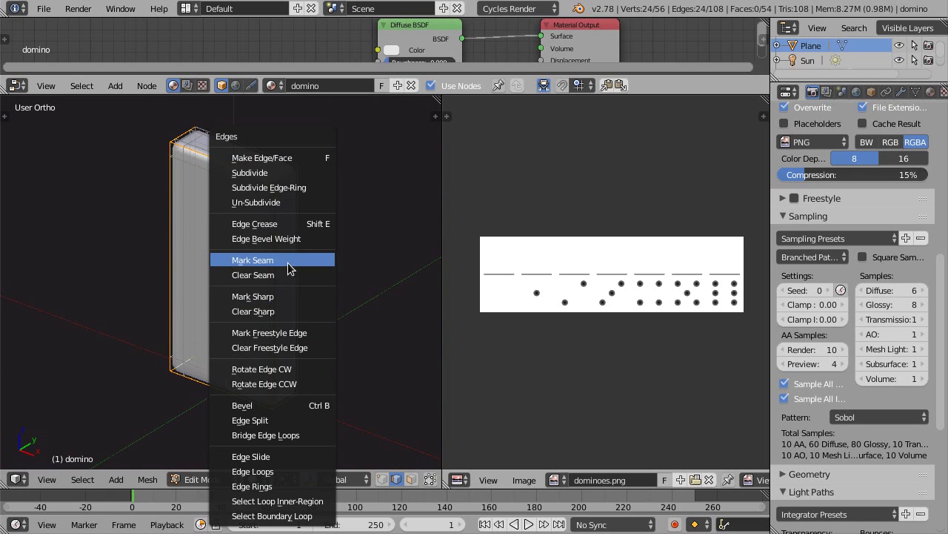
pyautogui.click(283, 261)
pyautogui.press('a')
pyautogui.press('a')
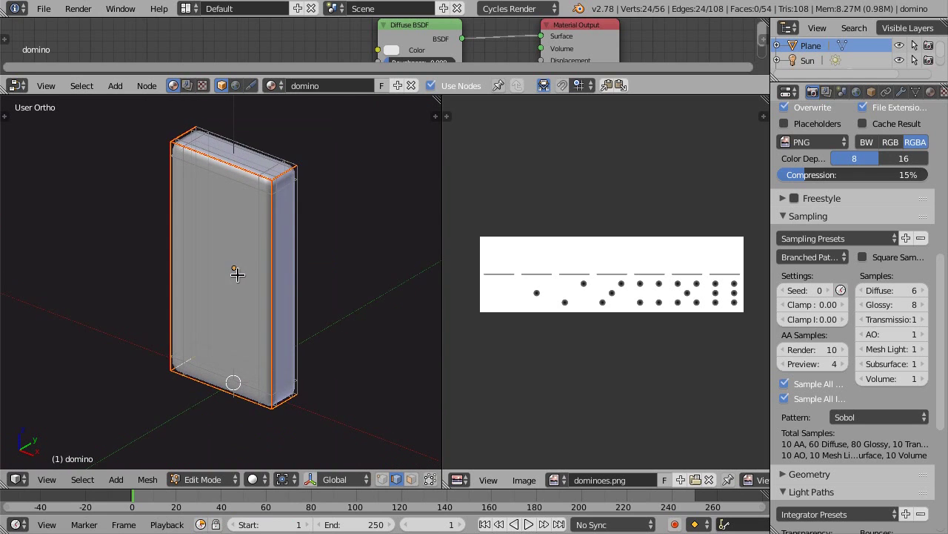
# Switch to Face select mode and select the domino's faces
pyautogui.hotkey('ctrl', 'Tab')
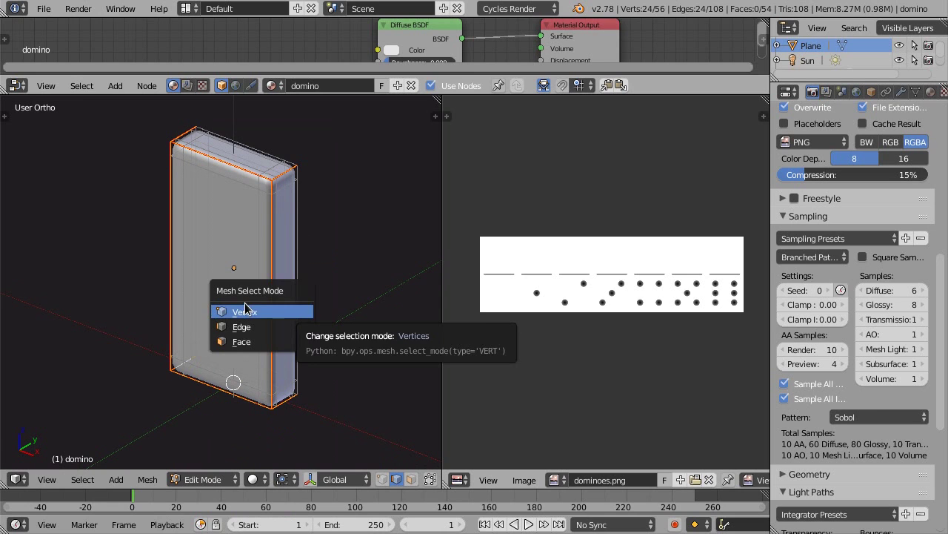
pyautogui.click(247, 343)
pyautogui.moveTo(313, 281); pyautogui.dragTo(286, 296, button='middle')
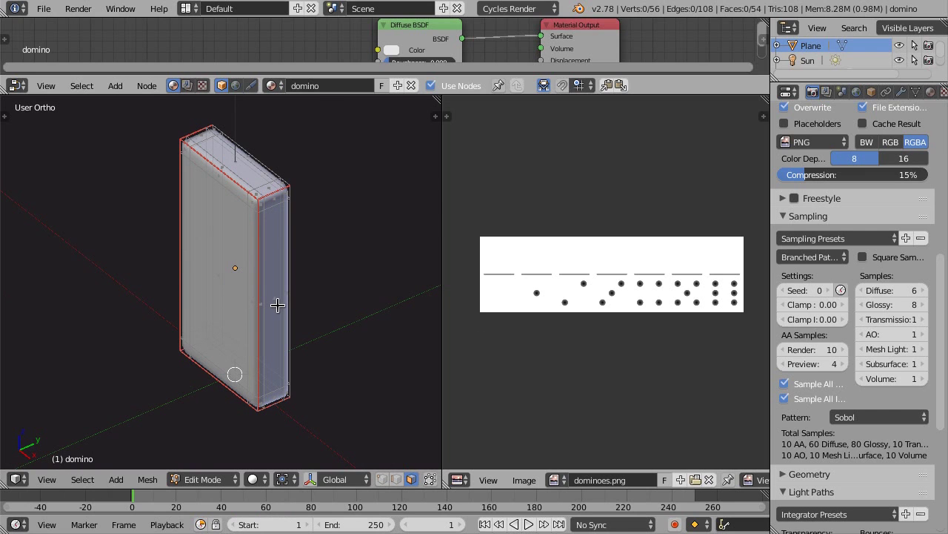
pyautogui.press('l')
pyautogui.moveTo(258, 321)
pyautogui.mouseDown(button='middle')
pyautogui.moveTo(217, 315)
pyautogui.moveTo(285, 305)
pyautogui.mouseUp(button='middle')
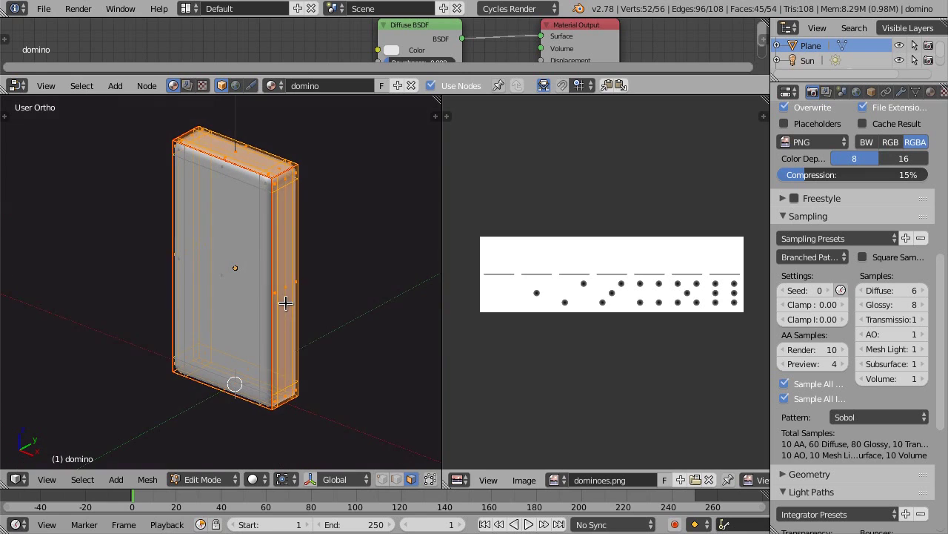
# Unwrap the domino's faces and scale the UV layout down to about a third
pyautogui.press('u')
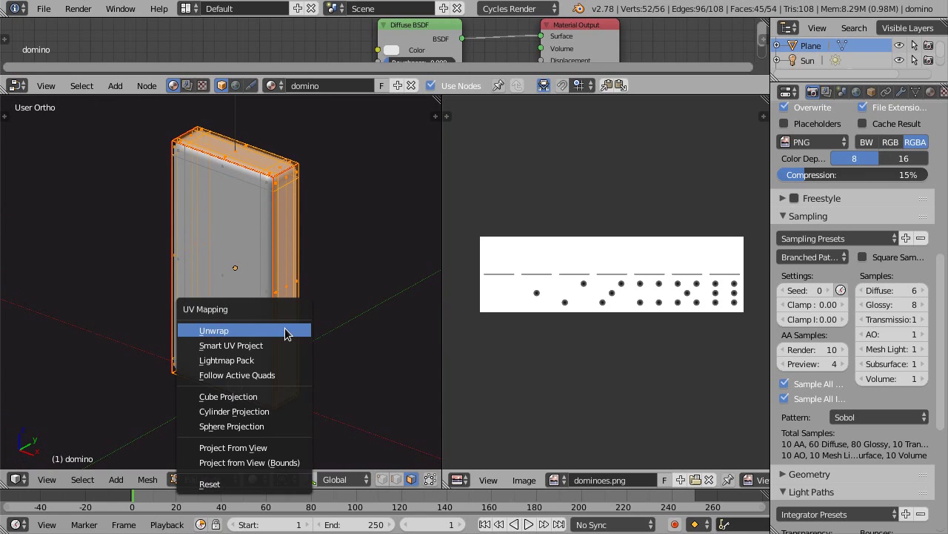
pyautogui.click(251, 330)
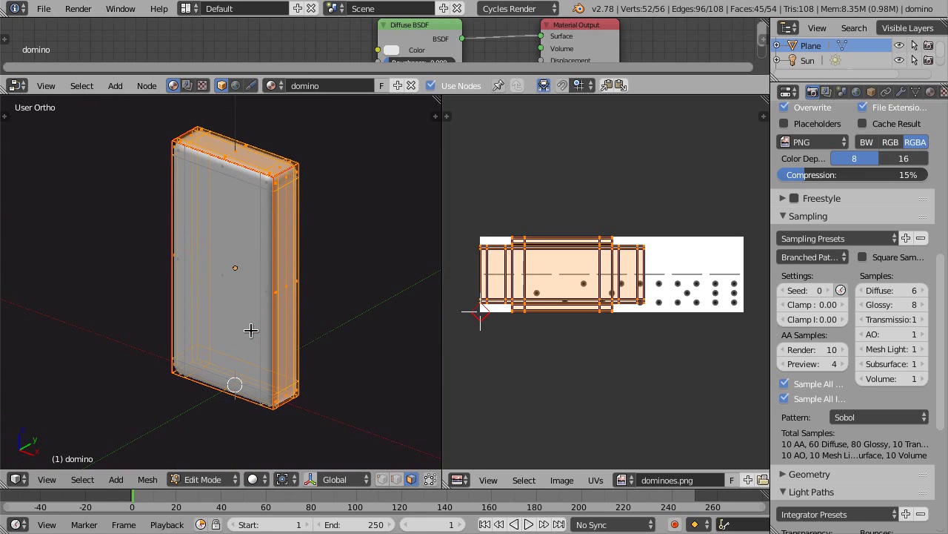
pyautogui.scroll(1, 595, 302)
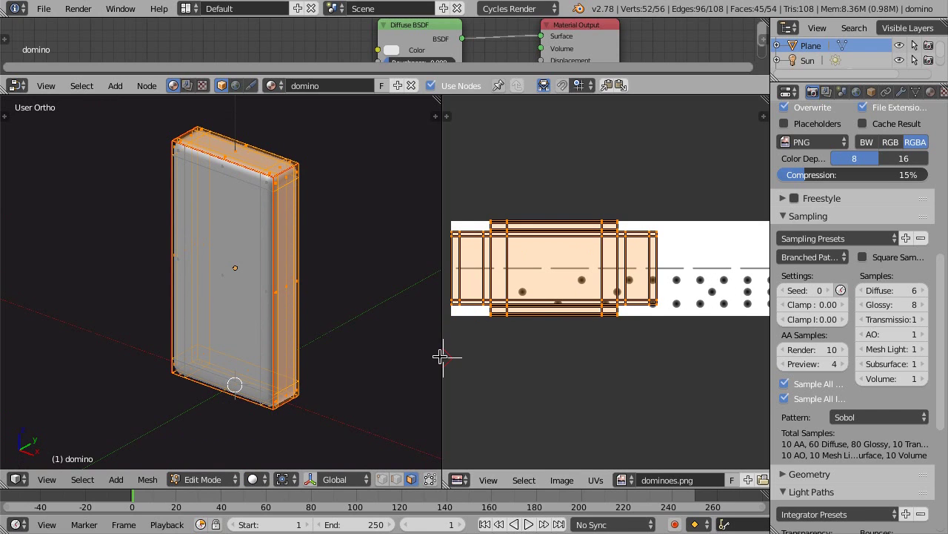
pyautogui.moveTo(440, 357); pyautogui.dragTo(369, 357)
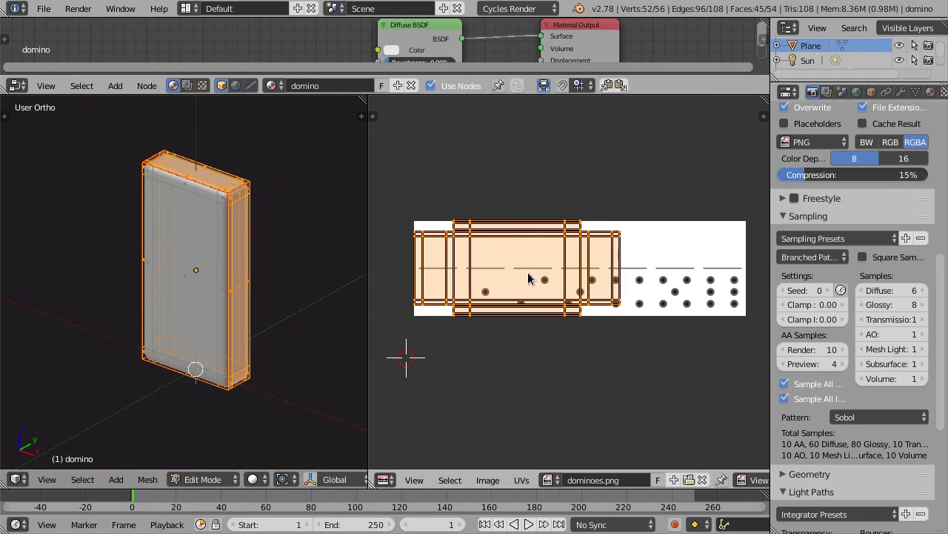
pyautogui.scroll(1, 527, 272)
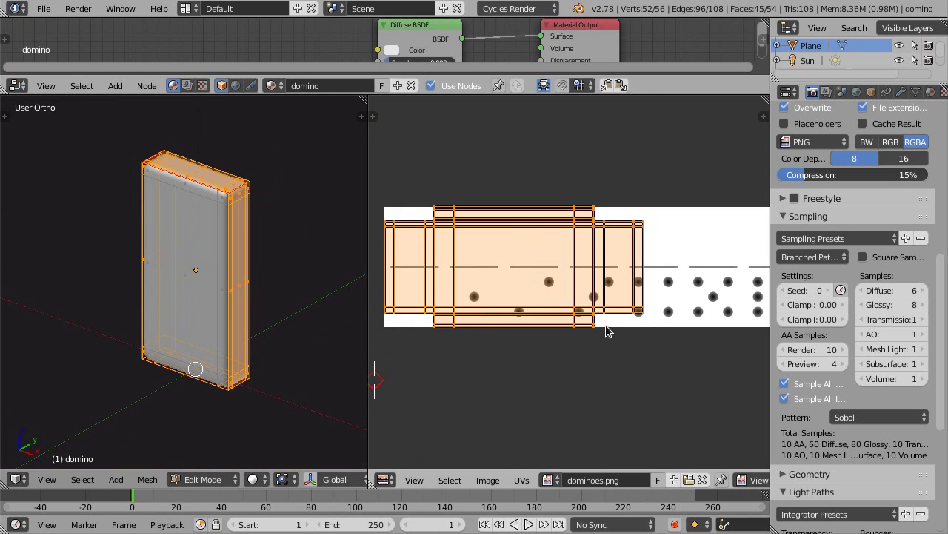
pyautogui.scroll(-1, 606, 331)
pyautogui.press('s')
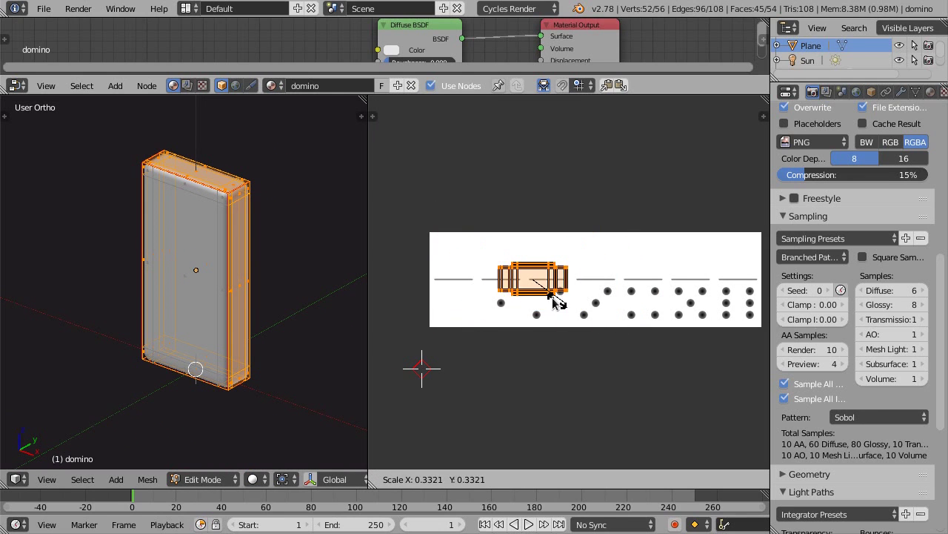
pyautogui.click(536, 292)
# Set the UV island's vertex X and Y coordinates to 0
pyautogui.press('g')
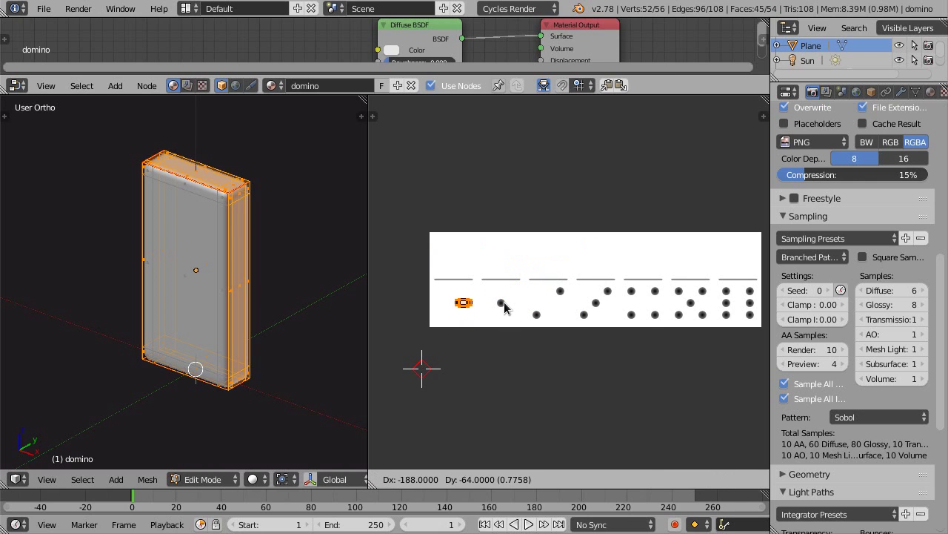
pyautogui.rightClick(504, 308)
pyautogui.write('noes.png')
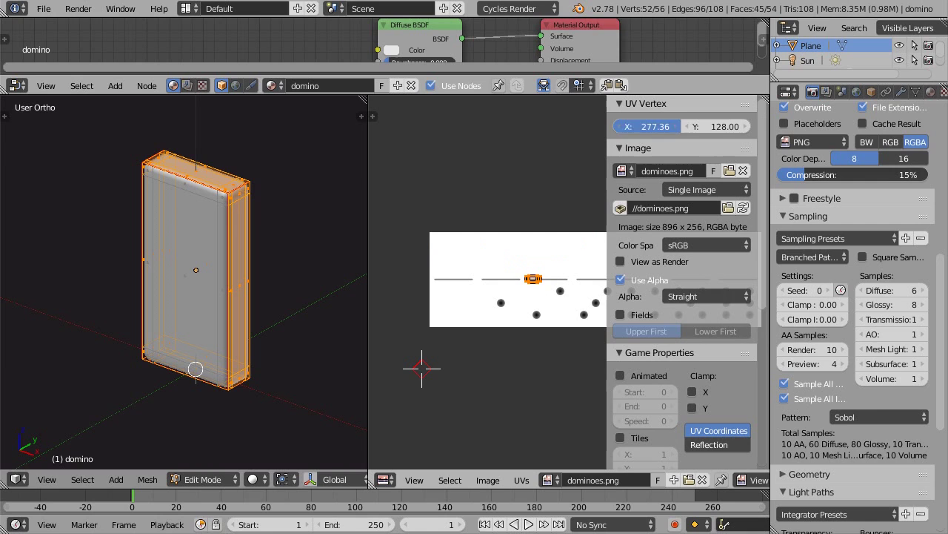
pyautogui.write('0')
pyautogui.press('Tab')
pyautogui.write('0')
pyautogui.press('Return')
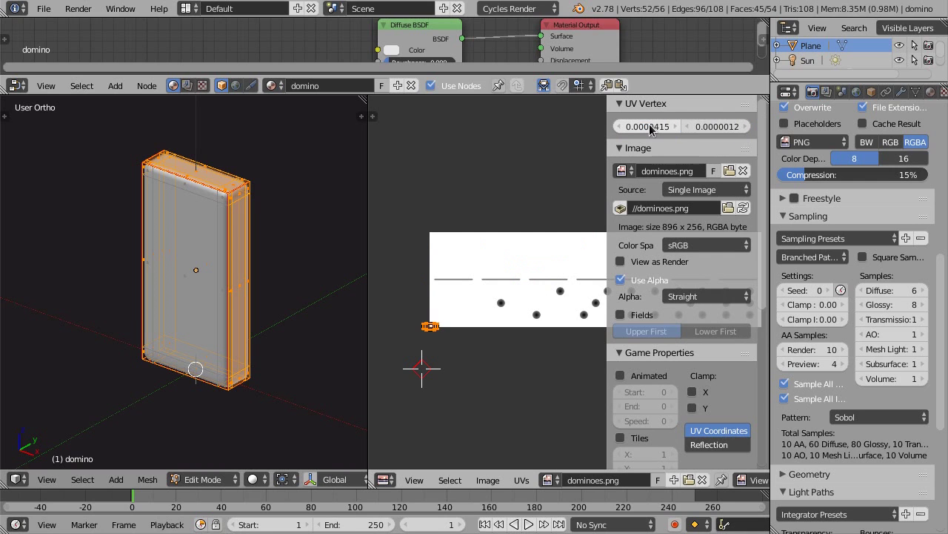
pyautogui.press('n')
# Scale the UV island down further at the texture's bottom-left corner
pyautogui.scroll(2, 465, 335)
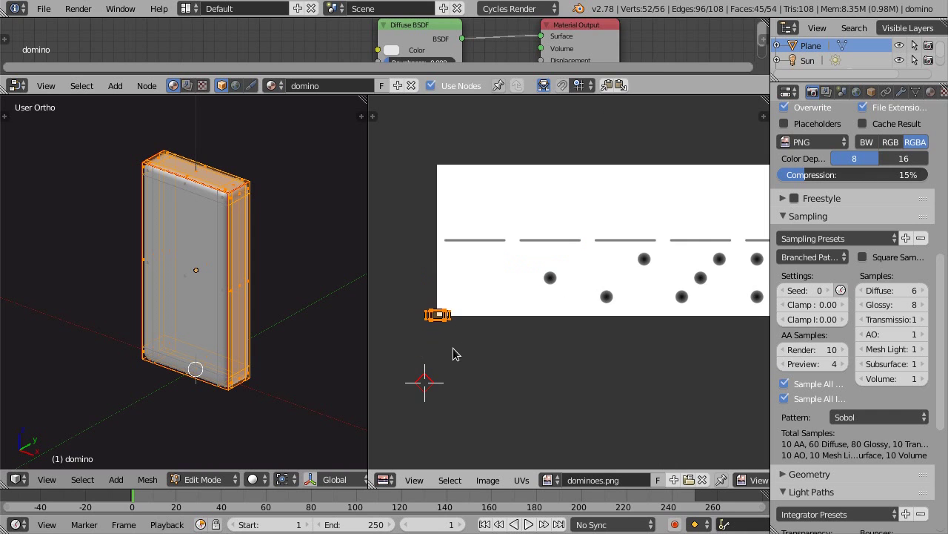
pyautogui.scroll(3, 455, 354)
pyautogui.press('s')
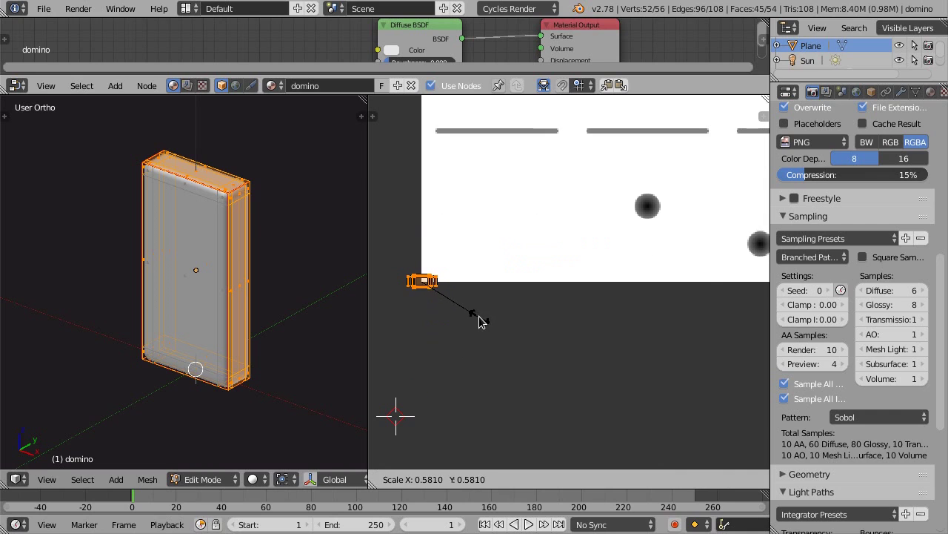
pyautogui.click(473, 318)
pyautogui.scroll(-1, 593, 222)
pyautogui.scroll(-2, 576, 228)
pyautogui.scroll(2, 585, 230)
pyautogui.scroll(1, 577, 235)
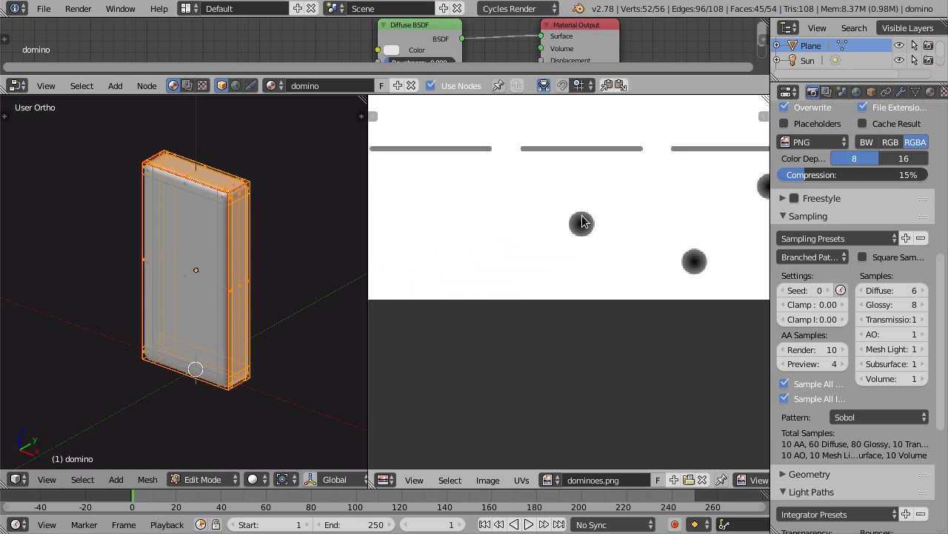
pyautogui.scroll(-1, 573, 234)
pyautogui.scroll(-1, 556, 244)
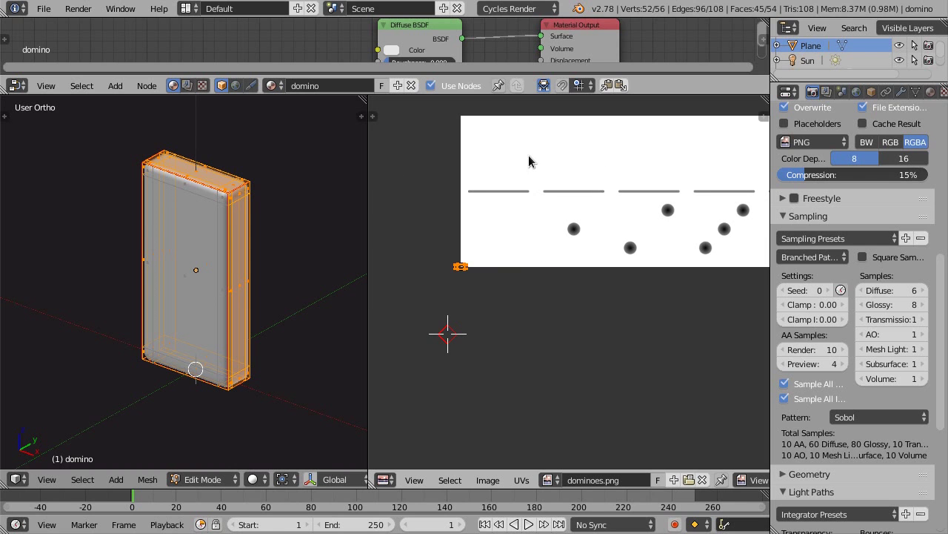
pyautogui.moveTo(126, 272)
pyautogui.mouseDown(button='middle')
pyautogui.moveTo(99, 269)
pyautogui.moveTo(142, 265)
pyautogui.mouseUp(button='middle')
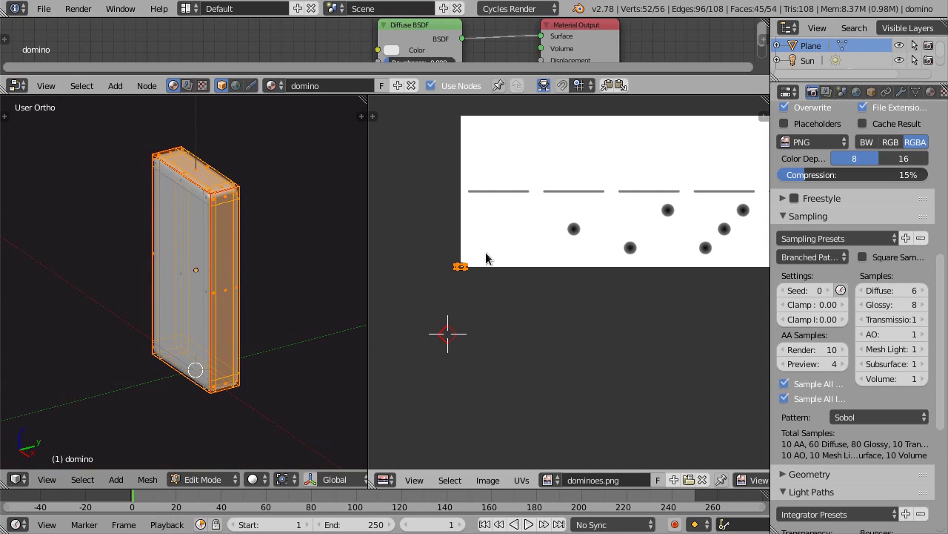
# Select only the domino's front face and switch to Front Ortho view
pyautogui.scroll(-1, 645, 189)
pyautogui.moveTo(644, 189); pyautogui.dragTo(586, 240, button='middle')
pyautogui.moveTo(345, 290)
pyautogui.mouseDown(button='middle')
pyautogui.moveTo(205, 296)
pyautogui.moveTo(223, 301)
pyautogui.mouseUp(button='middle')
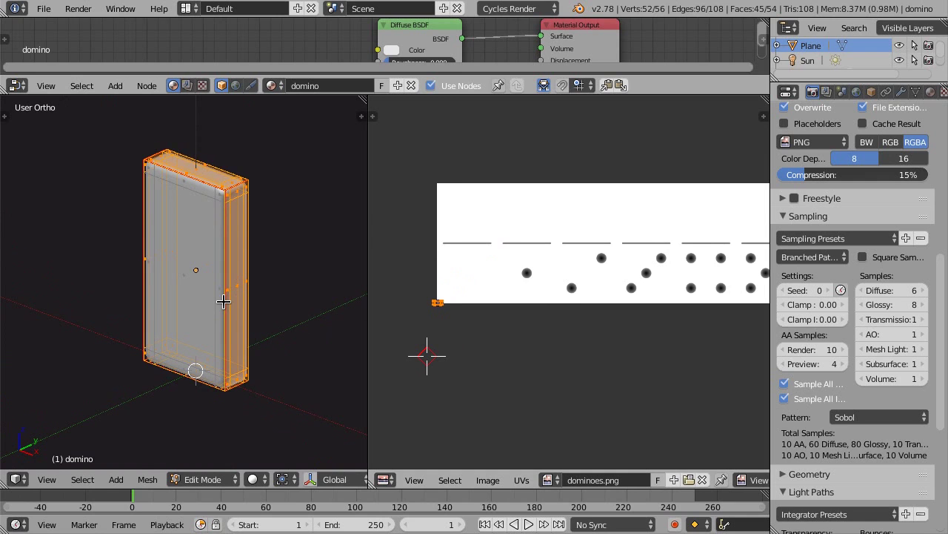
pyautogui.press('l')
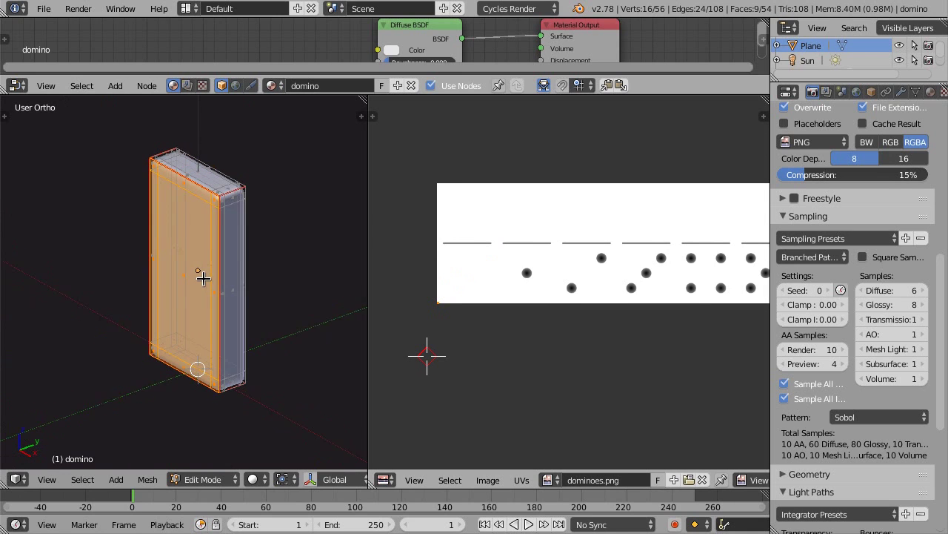
pyautogui.moveTo(200, 306)
pyautogui.mouseDown(button='middle')
pyautogui.moveTo(192, 315)
pyautogui.moveTo(218, 315)
pyautogui.mouseUp(button='middle')
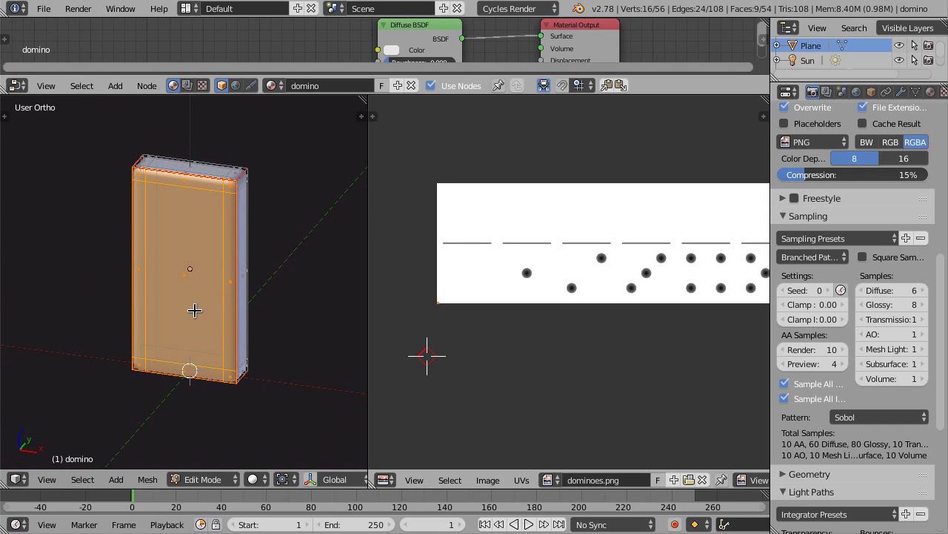
pyautogui.press('KP_1')
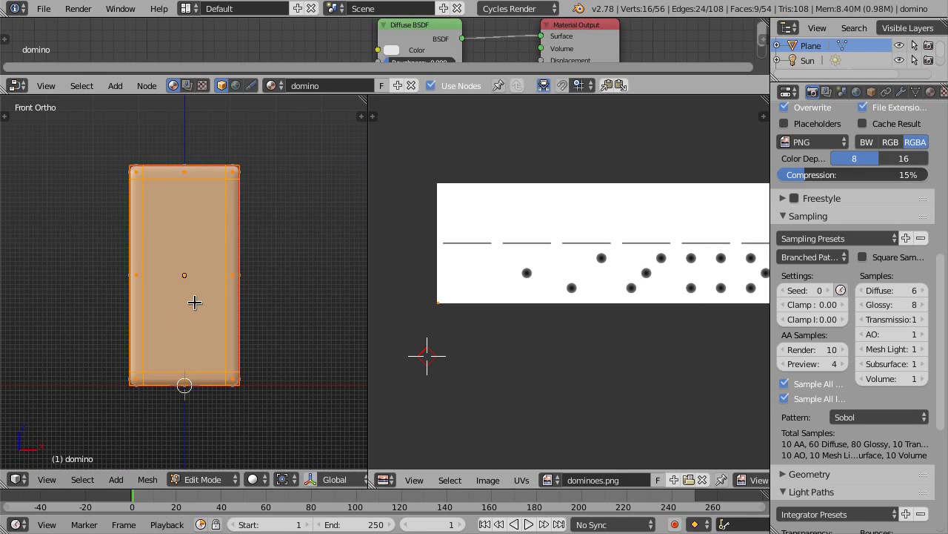
pyautogui.press('u')
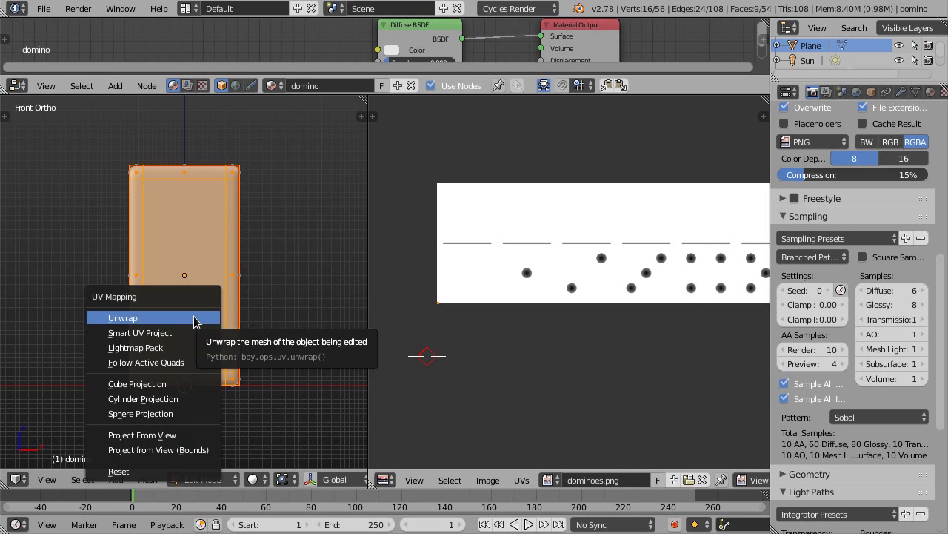
# Project the front face with Project from View (Bounds) and frame the resulting UVs
pyautogui.click(169, 449)
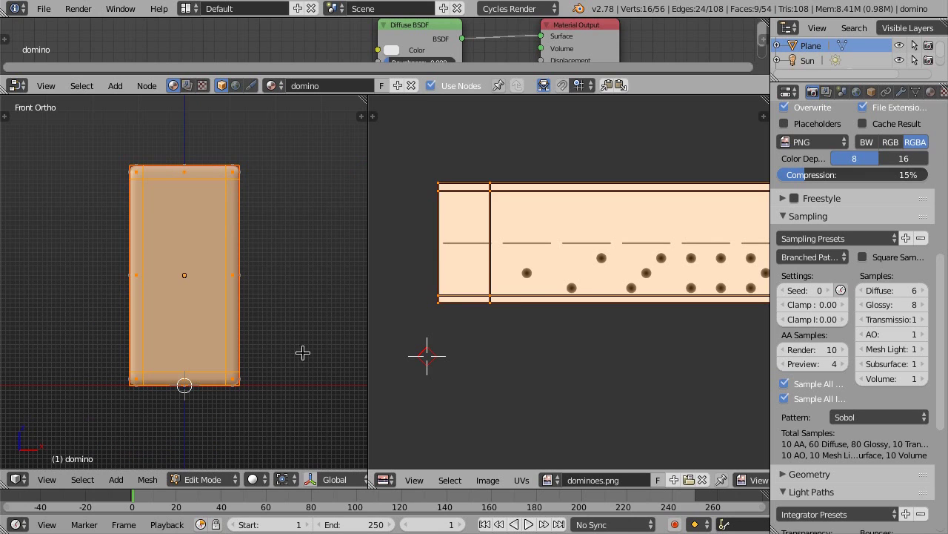
pyautogui.scroll(-1, 586, 289)
pyautogui.moveTo(586, 289)
pyautogui.mouseDown(button='middle')
pyautogui.moveTo(548, 306)
pyautogui.moveTo(553, 297)
pyautogui.mouseUp(button='middle')
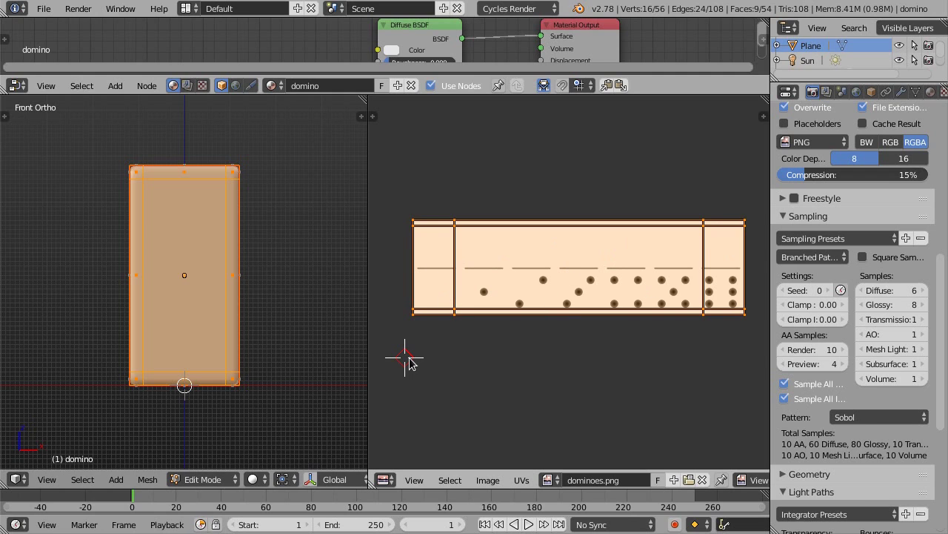
pyautogui.scroll(1, 401, 359)
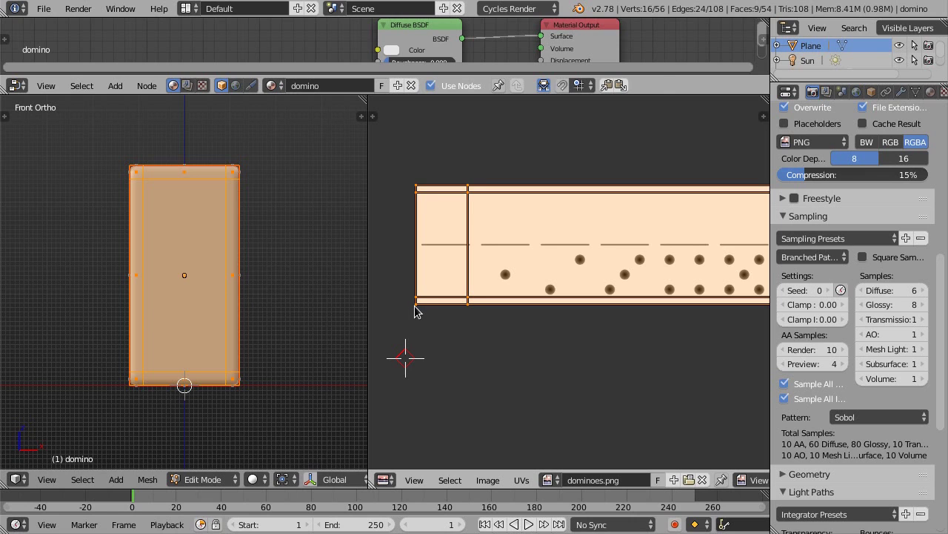
# Set the UV editor's 2D cursor location to X 0 and Y 0
pyautogui.press('n')
pyautogui.moveTo(770, 220); pyautogui.dragTo(768, 219)
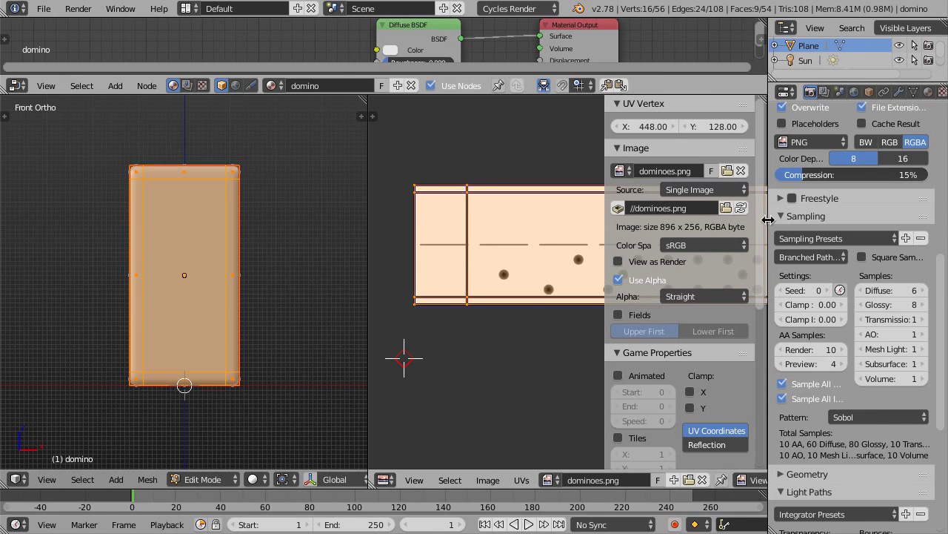
pyautogui.scroll(-2, 761, 252)
pyautogui.scroll(-1, 759, 282)
pyautogui.scroll(-1, 759, 294)
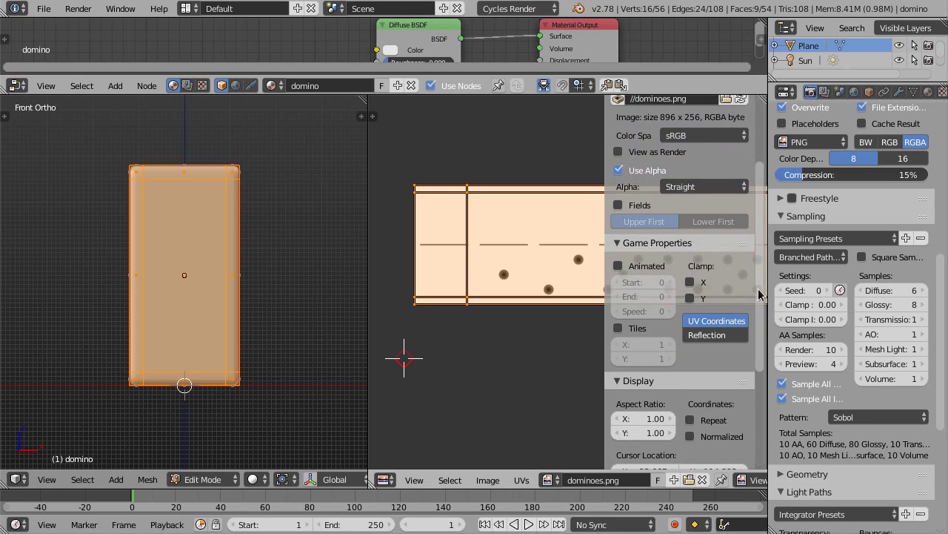
pyautogui.scroll(-2, 759, 293)
pyautogui.scroll(-1, 741, 281)
pyautogui.scroll(-2, 734, 282)
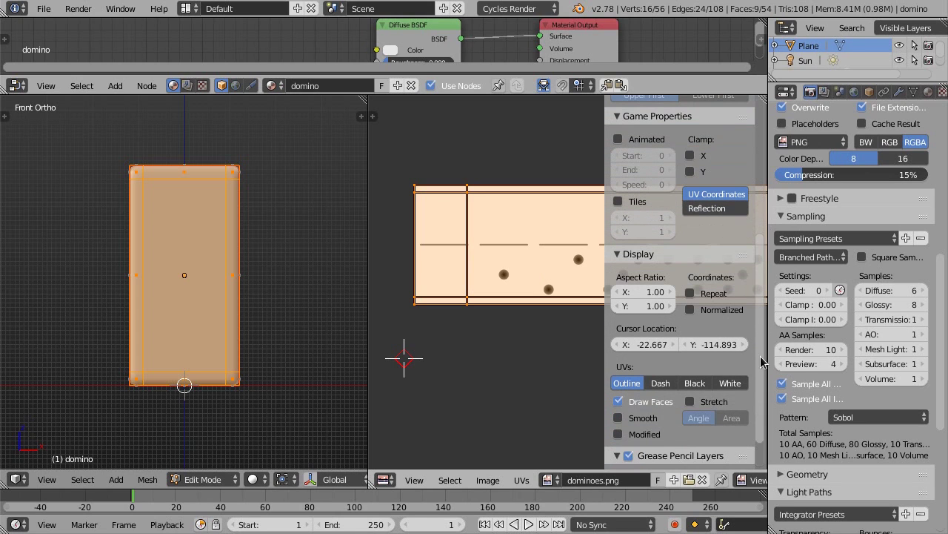
pyautogui.click(641, 344)
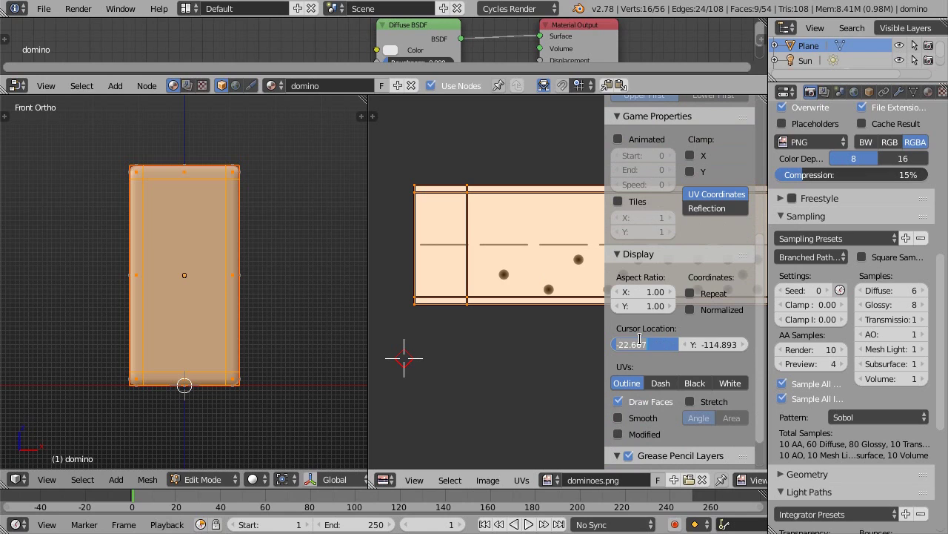
pyautogui.write('0')
pyautogui.press('Tab')
pyautogui.write('0')
pyautogui.press('Return')
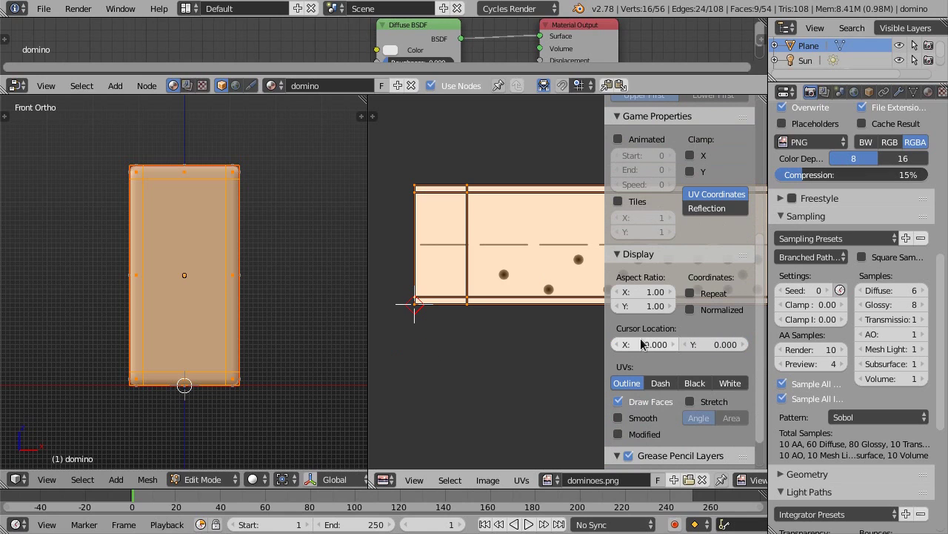
pyautogui.press('n')
pyautogui.scroll(-1, 535, 311)
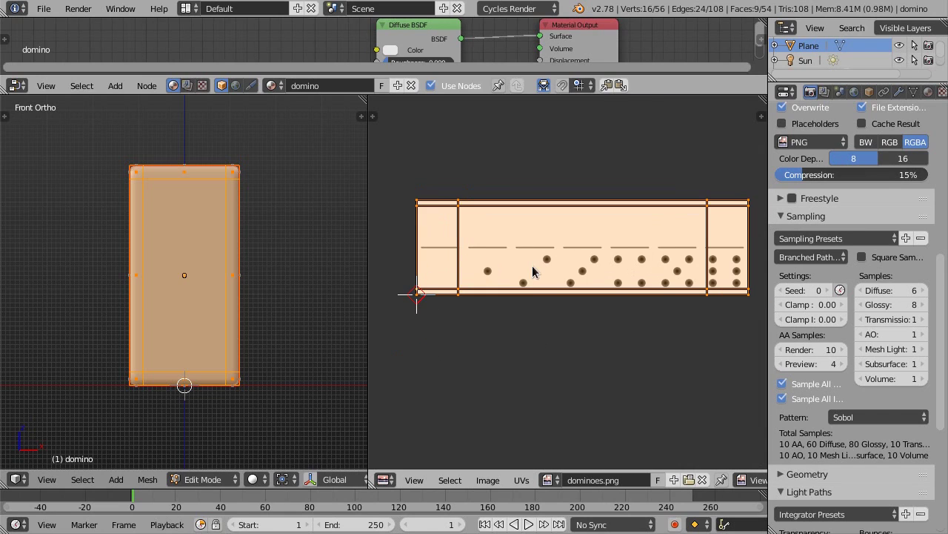
pyautogui.moveTo(533, 271); pyautogui.dragTo(530, 300, button='middle')
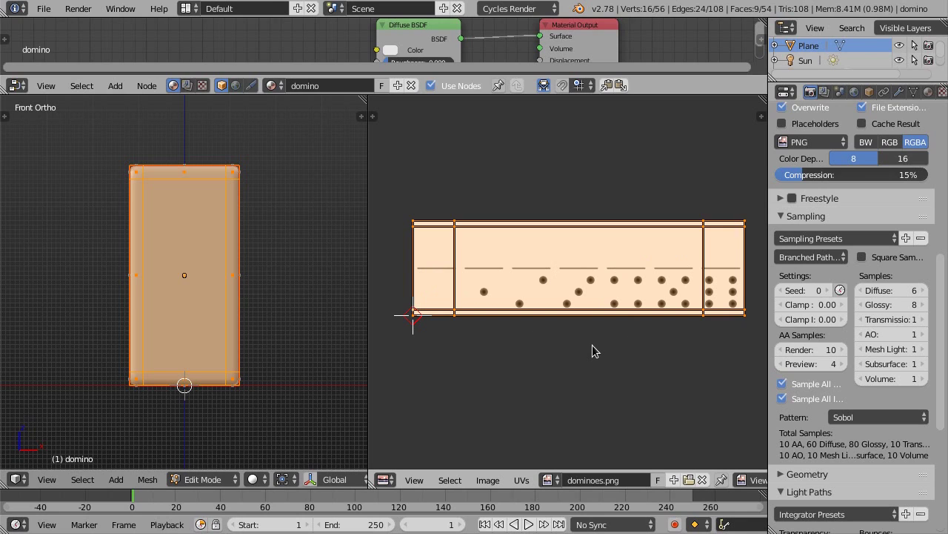
# Set the UV transform pivot to 2D Cursor
pyautogui.press('s')
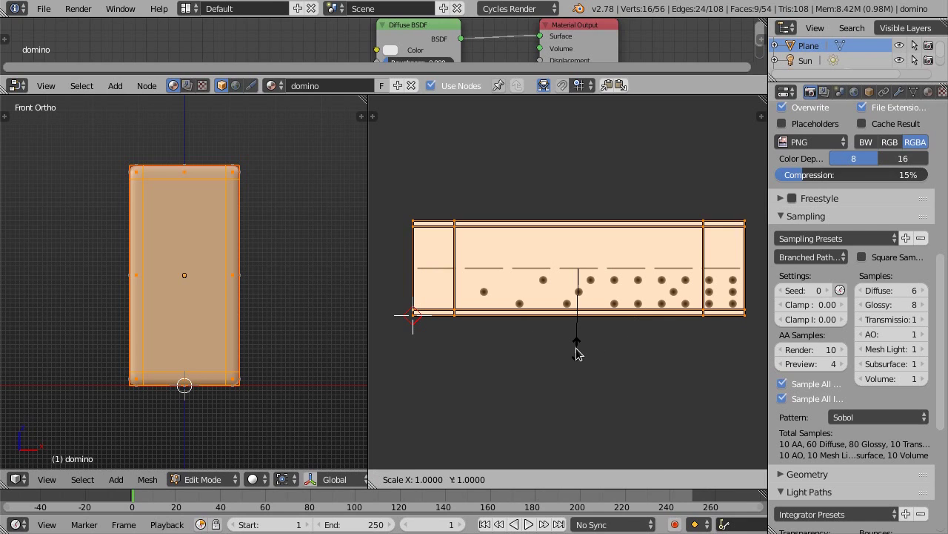
pyautogui.rightClick(579, 353)
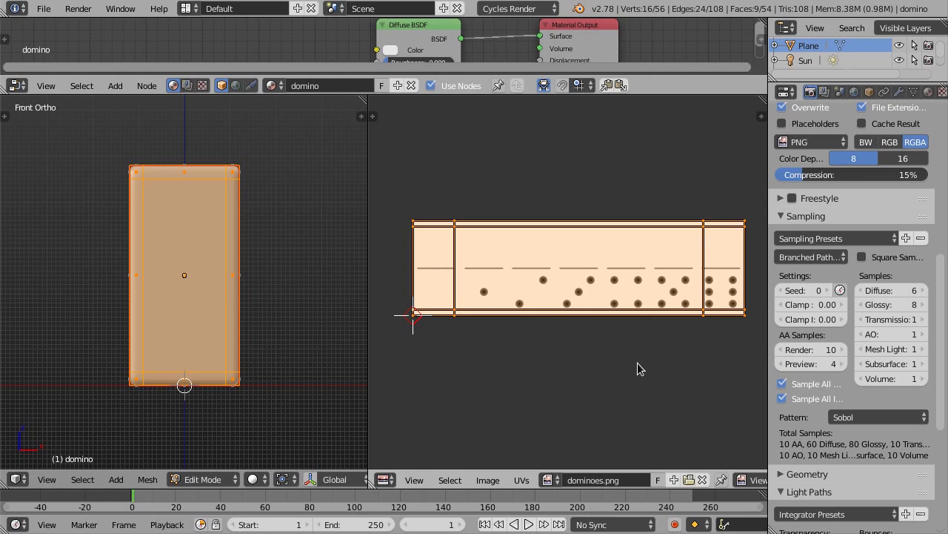
pyautogui.hscroll(2, 636, 483)
pyautogui.hscroll(2, 635, 483)
pyautogui.hscroll(1, 636, 483)
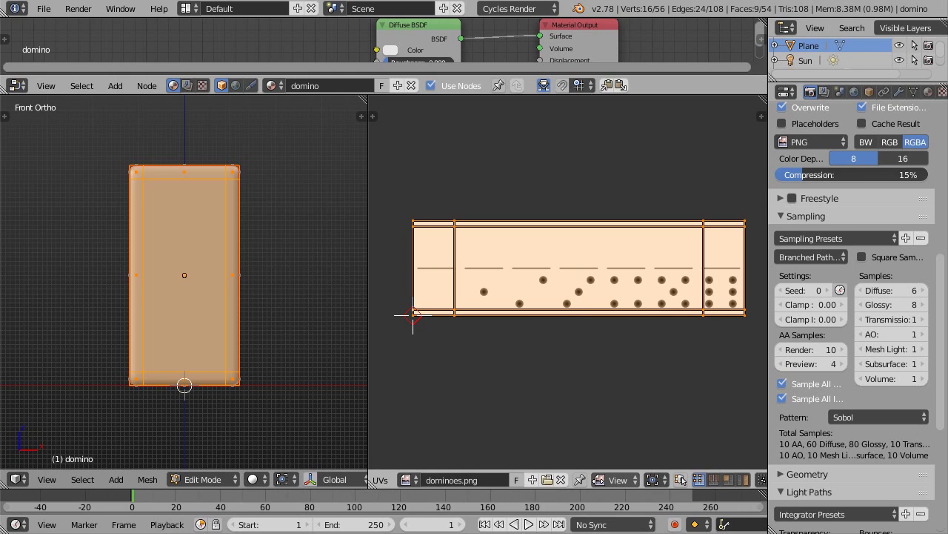
pyautogui.hscroll(3, 622, 484)
pyautogui.click(613, 479)
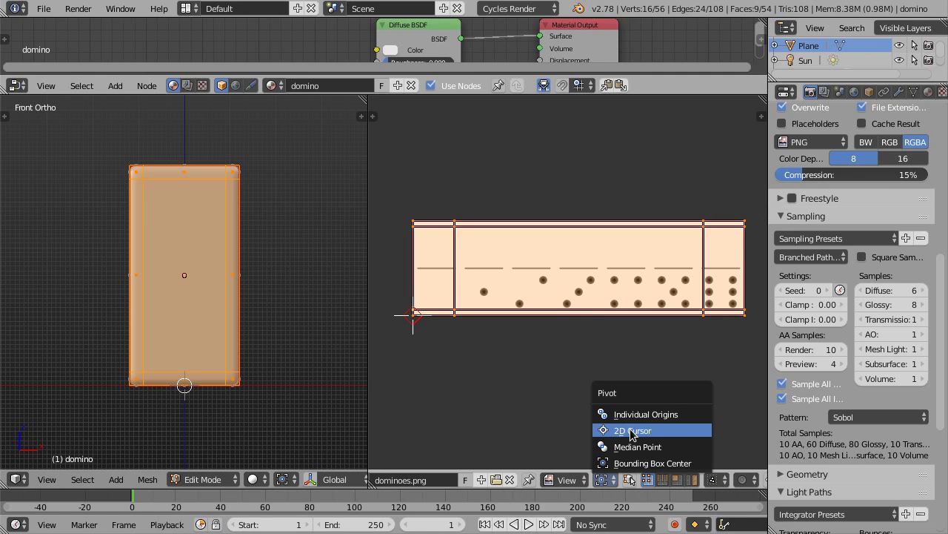
pyautogui.click(655, 431)
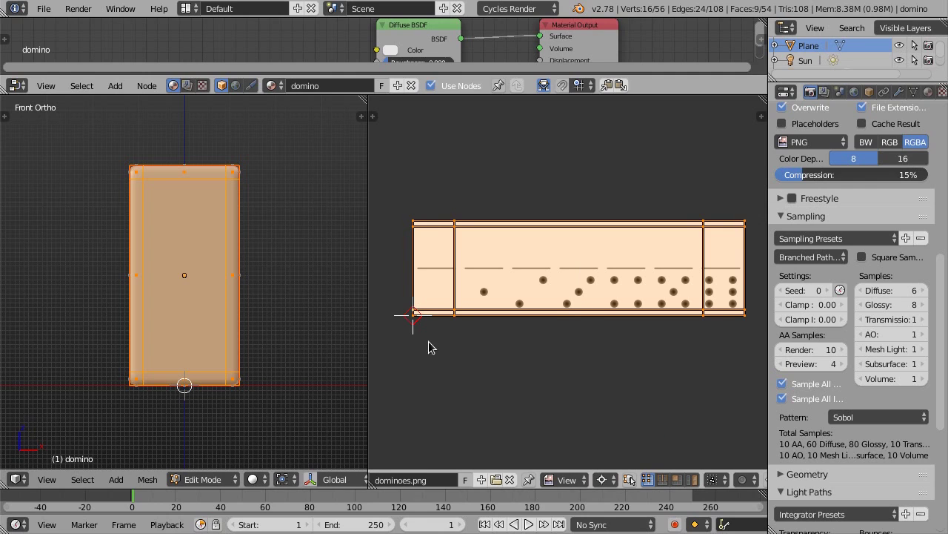
pyautogui.press('s')
pyautogui.click(458, 352)
pyautogui.scroll(-1, 458, 352)
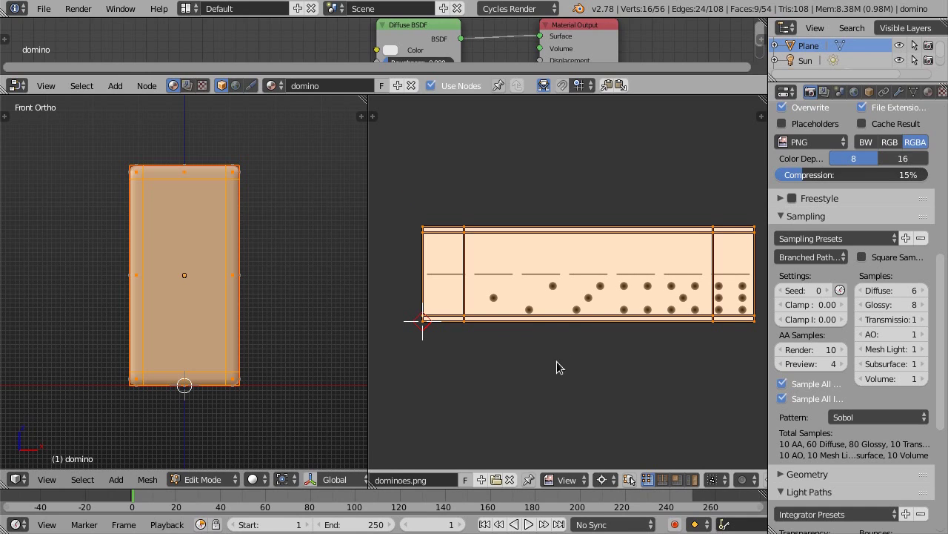
# Scale the front-face UV strip along X by 1/7 onto the first blank domino tile
pyautogui.press('s')
pyautogui.press('x')
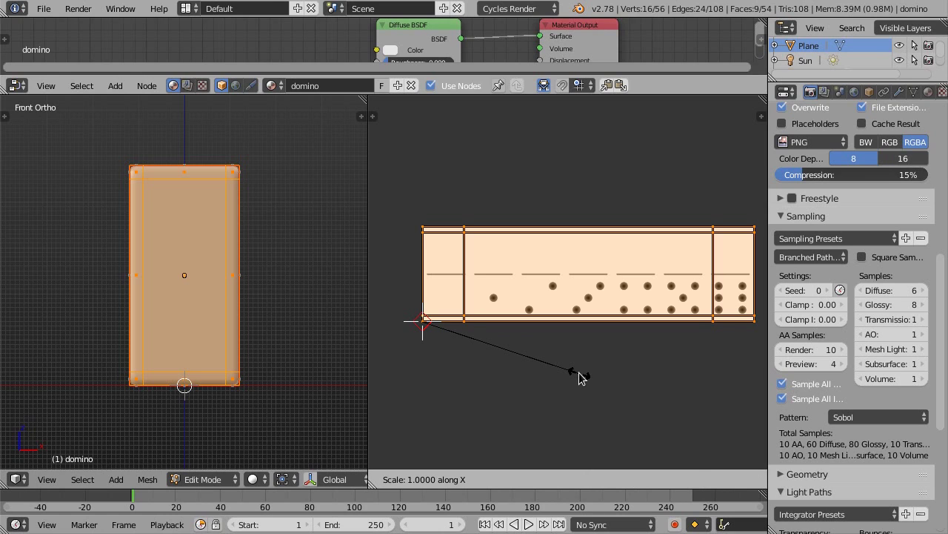
pyautogui.write('1/7')
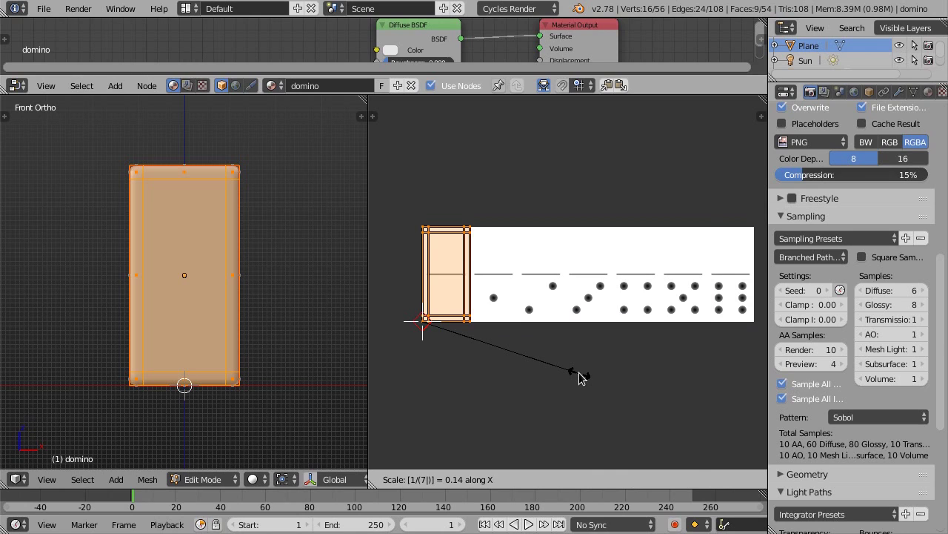
pyautogui.press('Return')
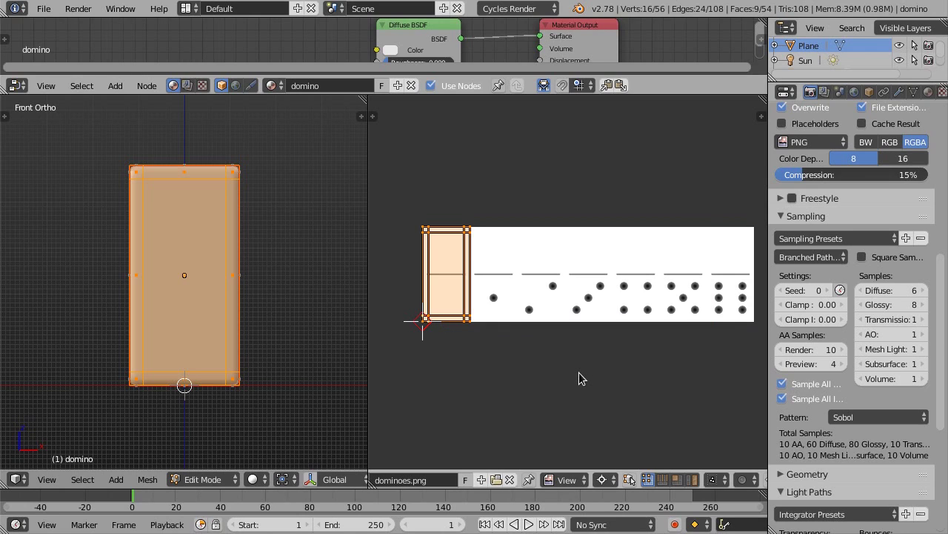
pyautogui.scroll(2, 462, 249)
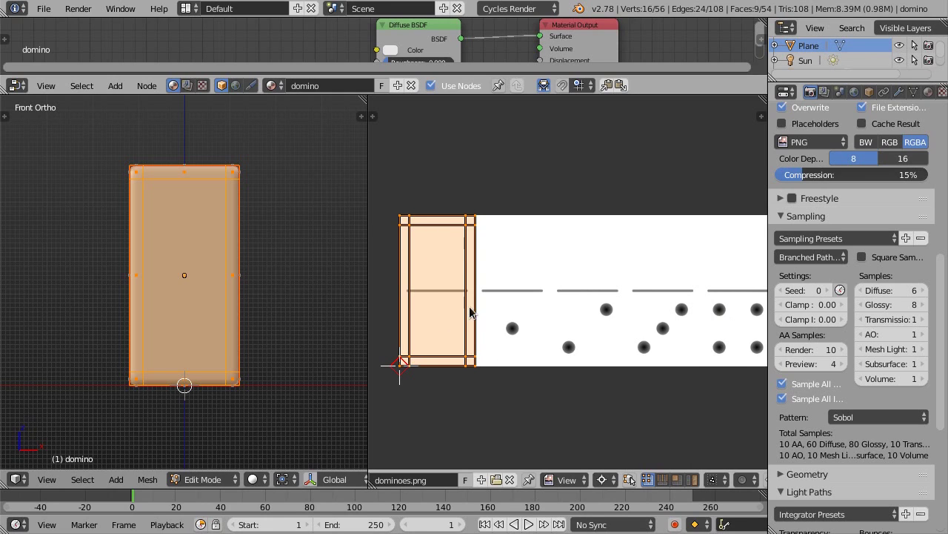
pyautogui.scroll(-1, 469, 313)
pyautogui.scroll(-1, 567, 294)
pyautogui.moveTo(588, 290); pyautogui.dragTo(568, 299, button='middle')
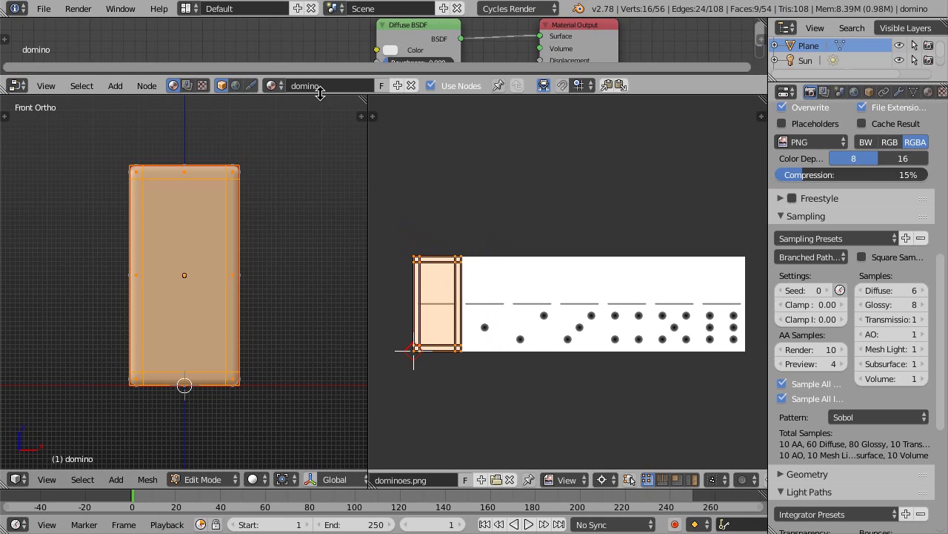
pyautogui.moveTo(288, 232)
pyautogui.mouseDown(button='middle')
pyautogui.moveTo(265, 286)
pyautogui.moveTo(245, 291)
pyautogui.mouseUp(button='middle')
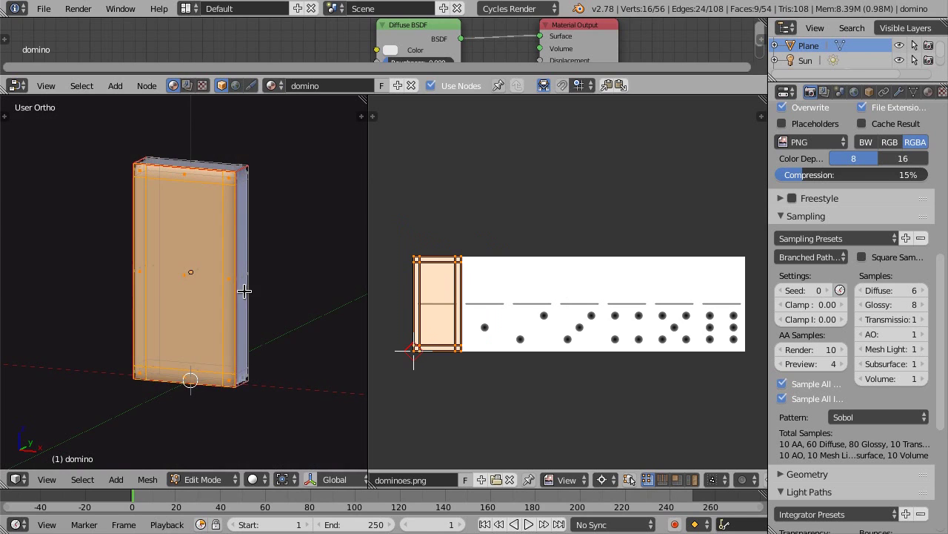
# In Object Mode, add a dominoes.png Image Texture node feeding the Diffuse BSDF Color
pyautogui.press('Tab')
pyautogui.moveTo(340, 95); pyautogui.dragTo(333, 265)
pyautogui.moveTo(294, 320)
pyautogui.mouseDown(button='middle')
pyautogui.moveTo(256, 341)
pyautogui.moveTo(252, 334)
pyautogui.moveTo(247, 347)
pyautogui.mouseUp(button='middle')
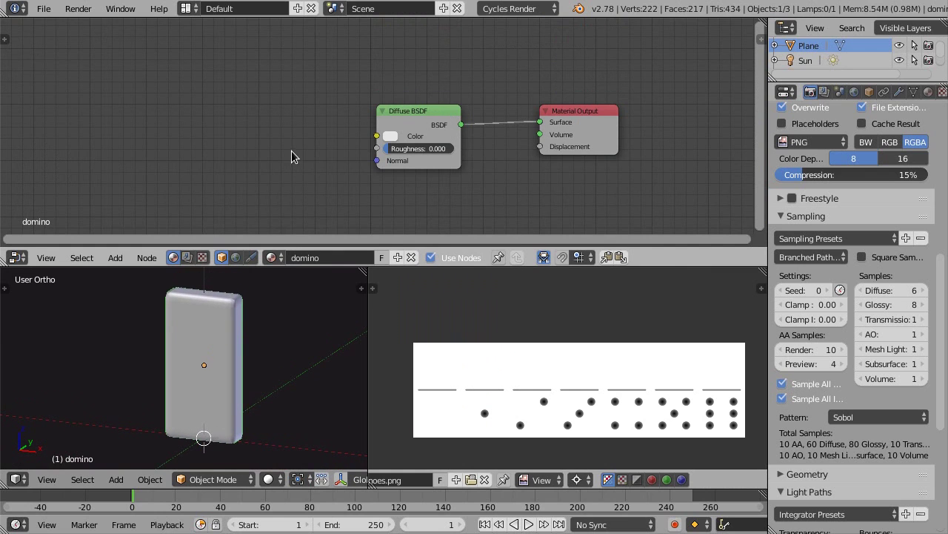
pyautogui.keyDown('ctrl'); pyautogui.hscroll(-2, 293, 149); pyautogui.keyUp('ctrl')
pyautogui.hotkey('shift', 'a')
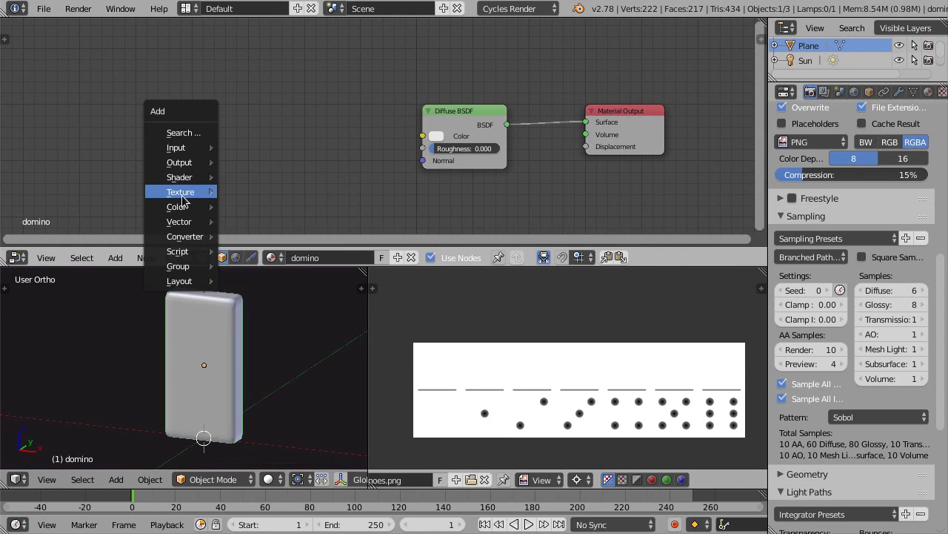
pyautogui.moveTo(180, 192)
pyautogui.click(283, 293)
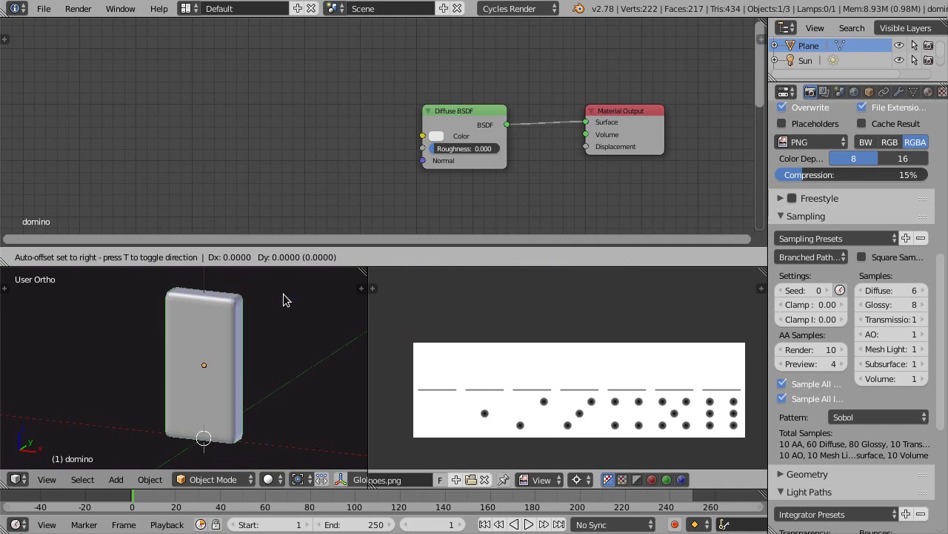
pyautogui.click(234, 72)
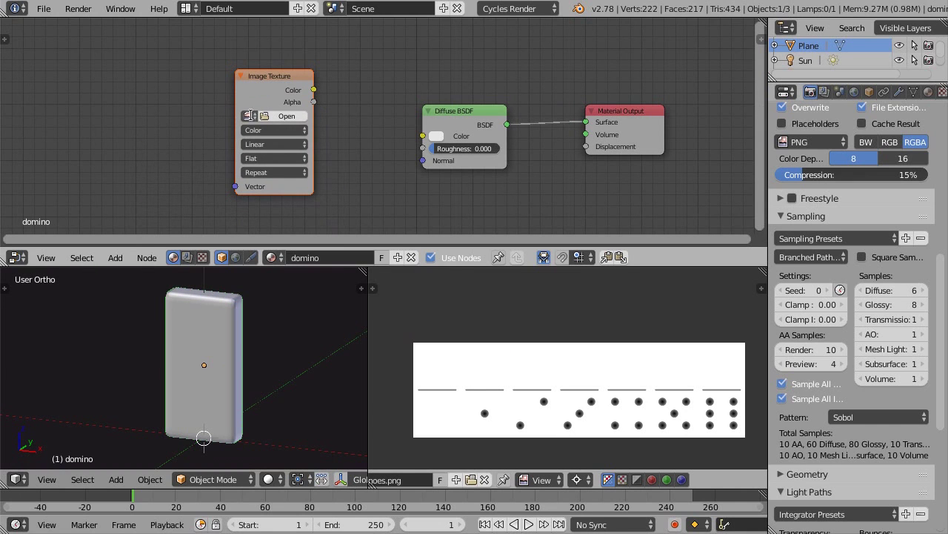
pyautogui.click(249, 116)
pyautogui.click(301, 136)
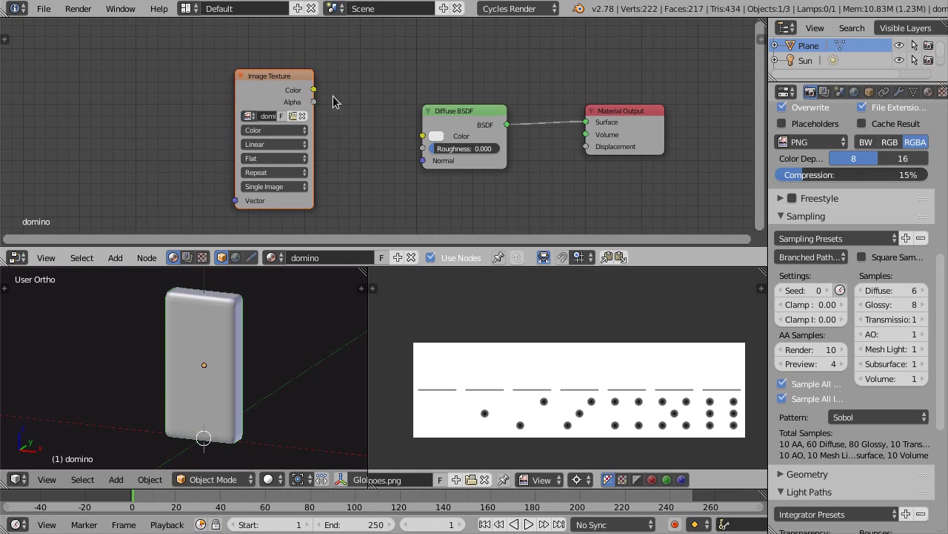
pyautogui.moveTo(315, 90); pyautogui.dragTo(421, 138)
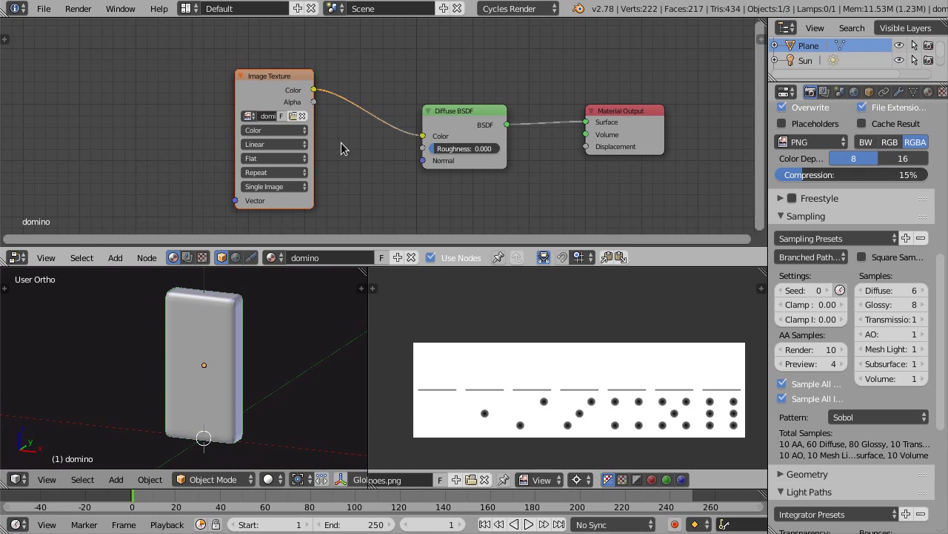
pyautogui.moveTo(341, 143); pyautogui.dragTo(350, 138, button='middle')
# Render a preview of the domino's lower part within a border region
pyautogui.press('b')
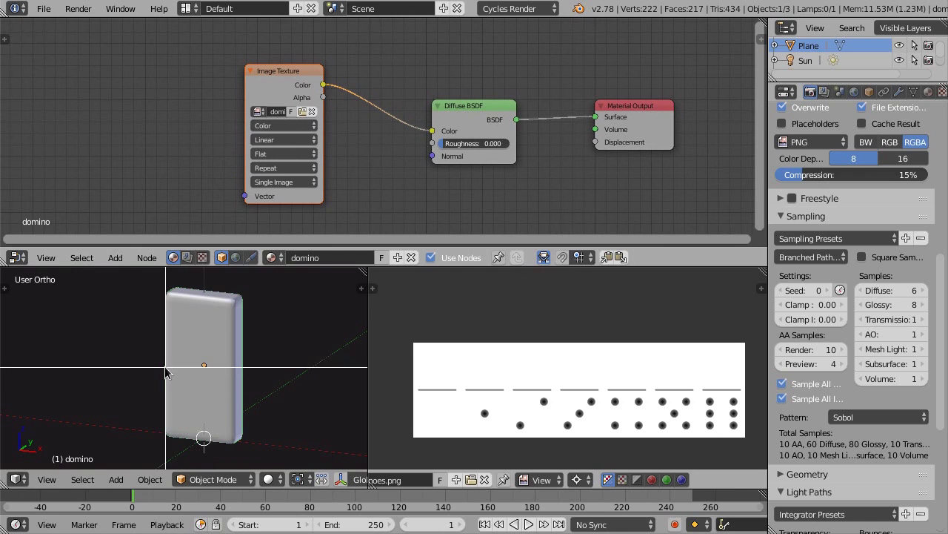
pyautogui.moveTo(159, 361); pyautogui.dragTo(248, 447)
pyautogui.hotkey('shift', 'z')
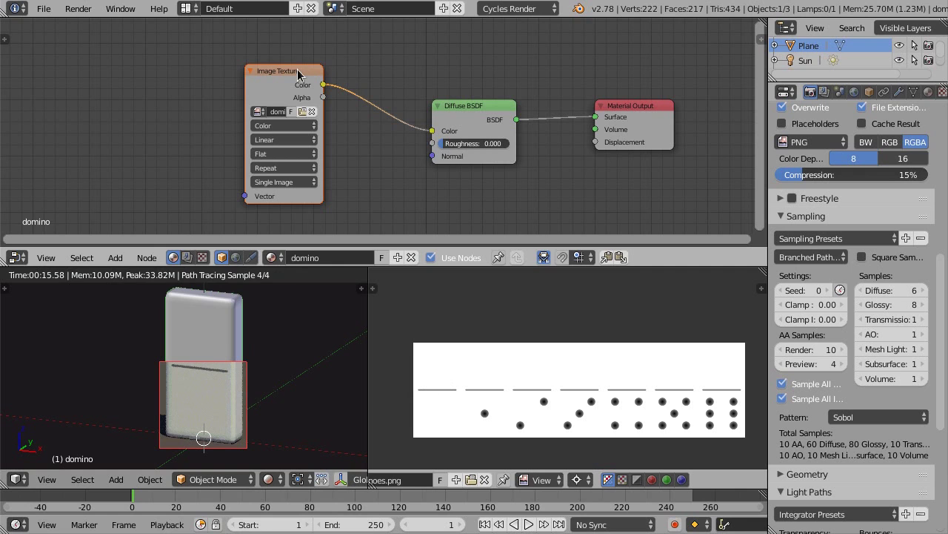
# Move the Image Texture node further left in the node editor
pyautogui.moveTo(298, 71); pyautogui.dragTo(382, 130)
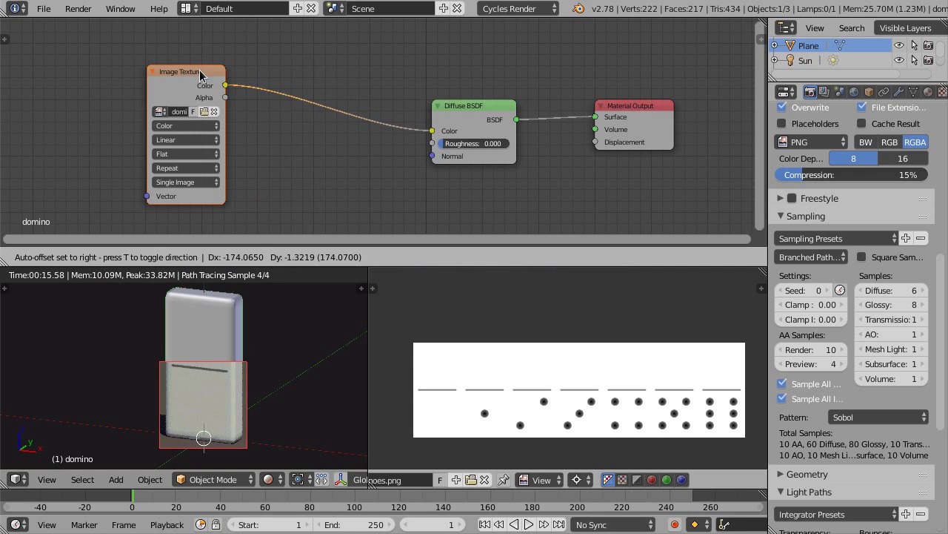
pyautogui.press('g')
pyautogui.click(307, 119)
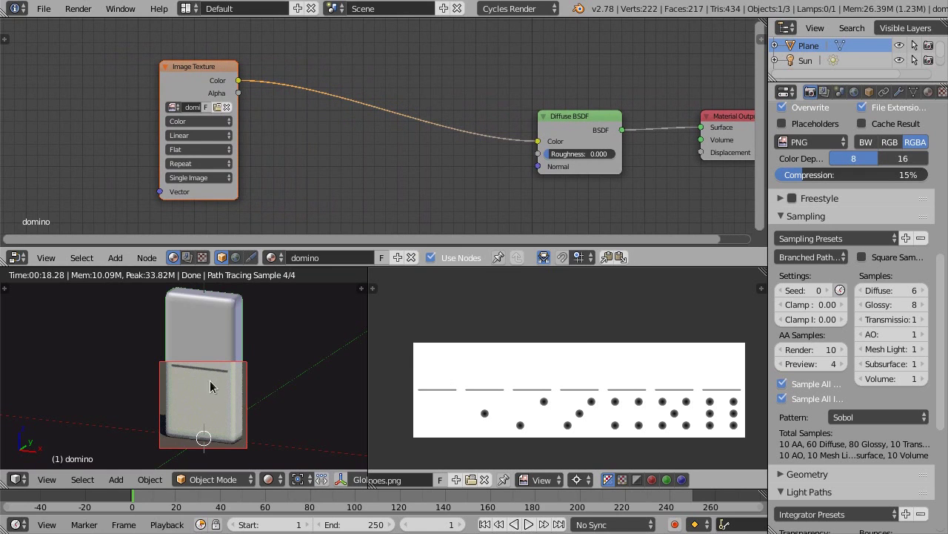
pyautogui.hotkey('shift', 'a')
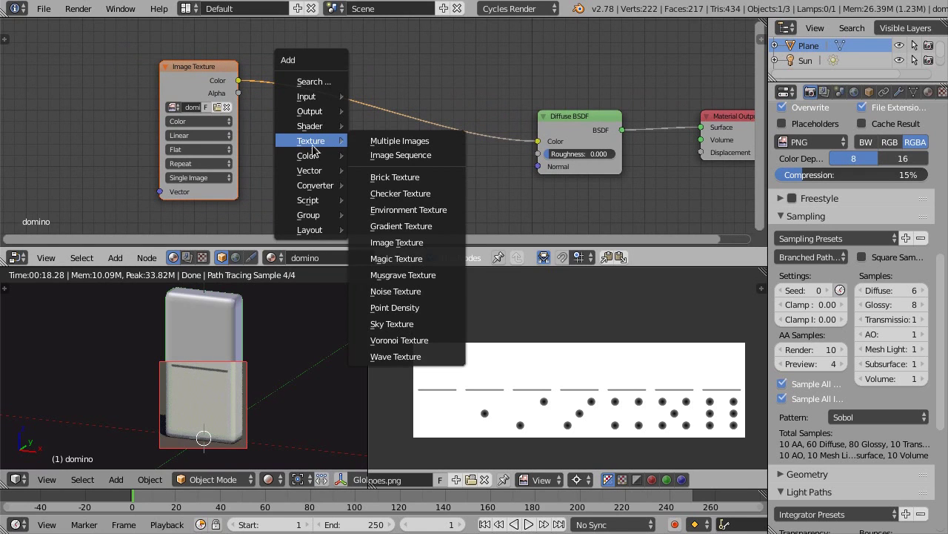
pyautogui.moveTo(315, 185)
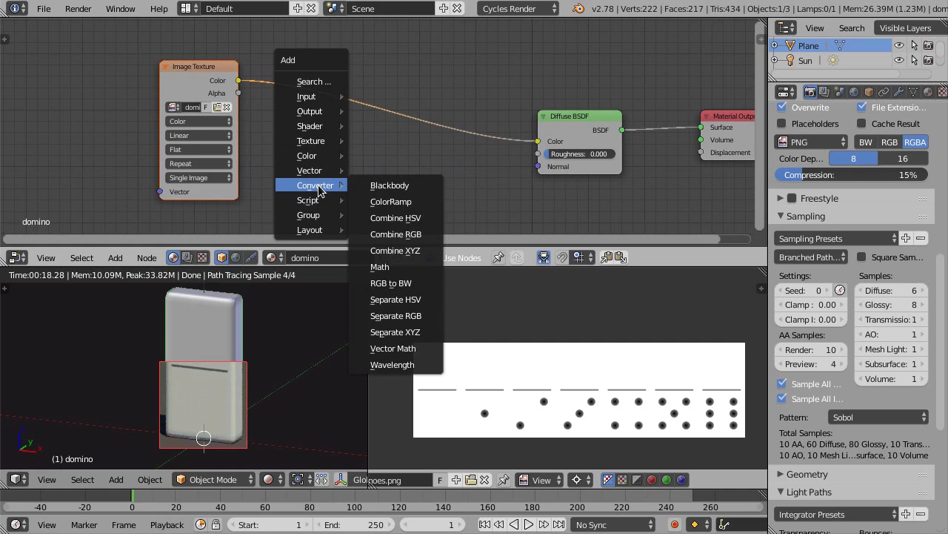
# Insert a ColorRamp between the dominoes texture and Diffuse BSDF, with the black stop at 0.5
pyautogui.click(404, 201)
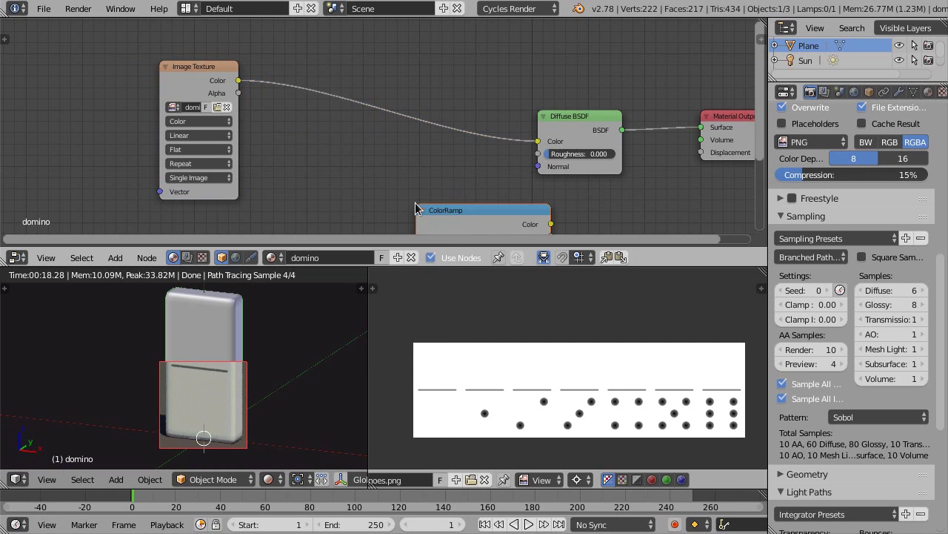
pyautogui.click(309, 56)
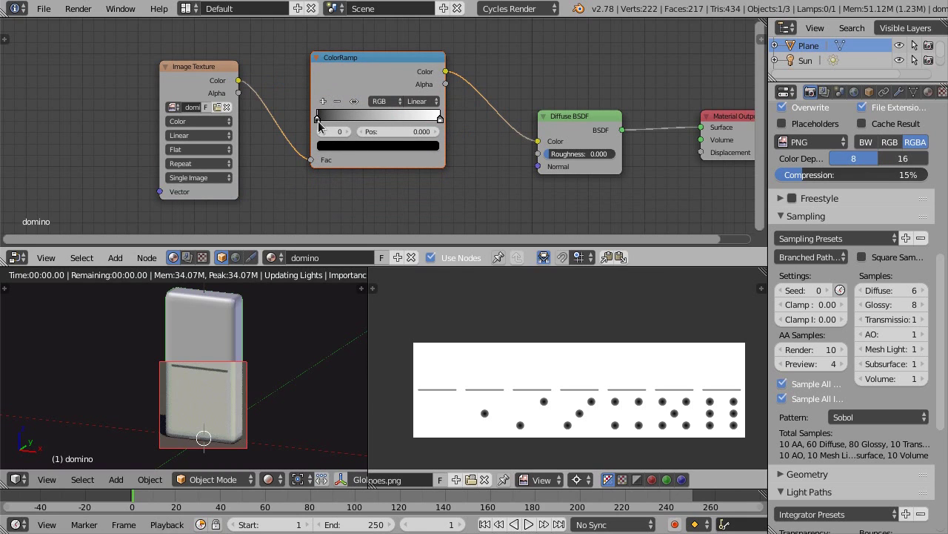
pyautogui.click(388, 131)
pyautogui.press('Return')
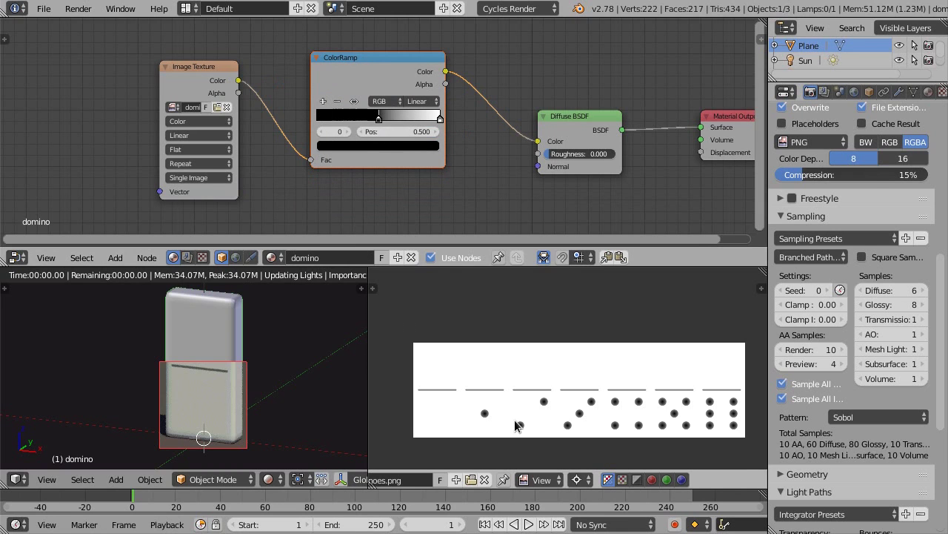
# Zoom in on the dominoes image and inspect the ColorRamp's black stop colour
pyautogui.scroll(4, 517, 425)
pyautogui.moveTo(535, 427); pyautogui.dragTo(535, 380, button='middle')
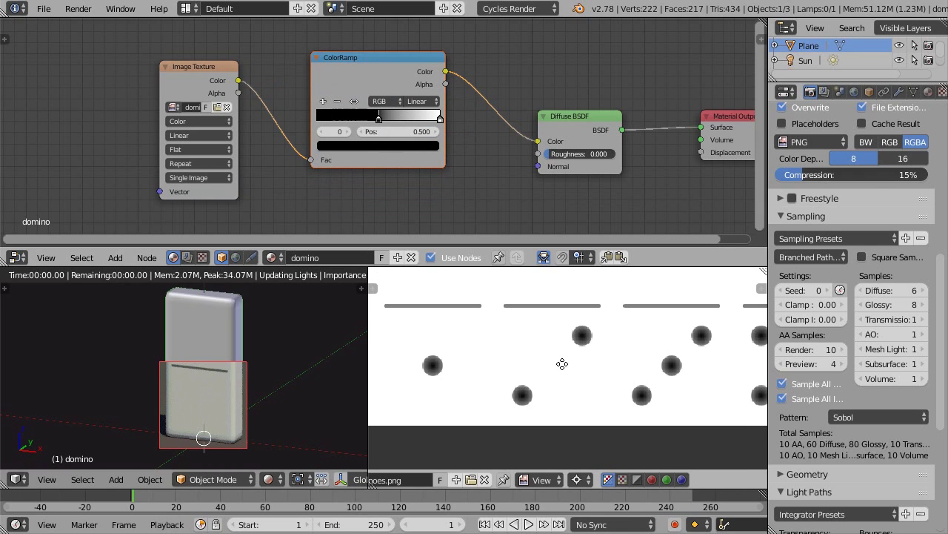
pyautogui.scroll(3, 534, 379)
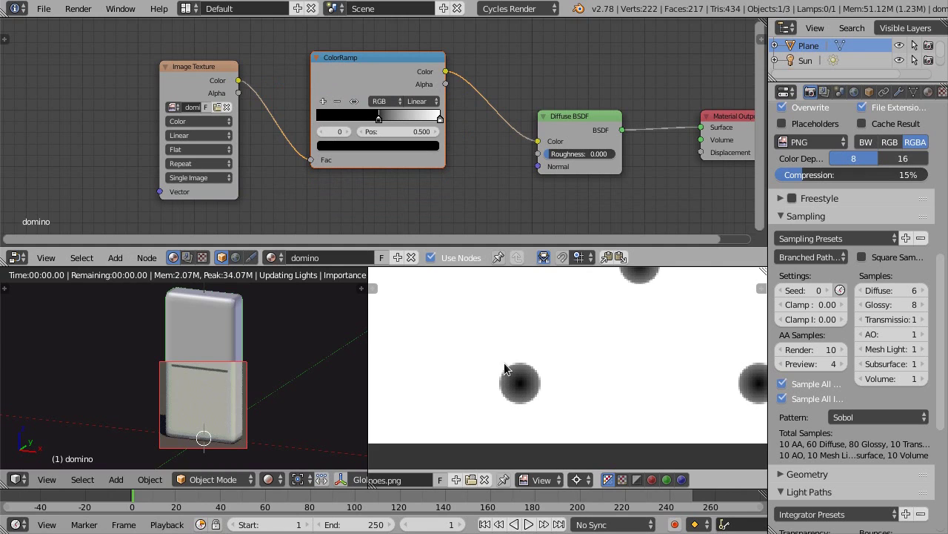
pyautogui.scroll(-1, 537, 368)
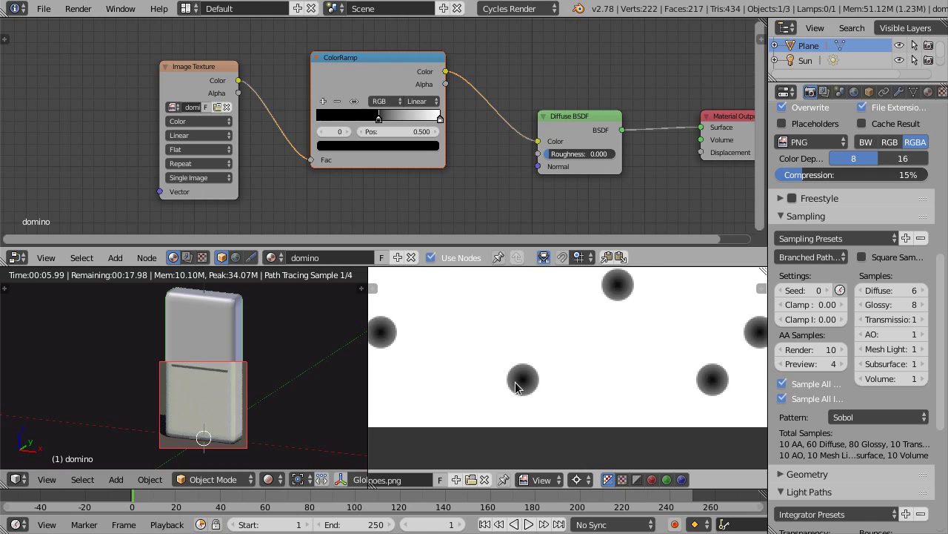
pyautogui.scroll(1, 521, 380)
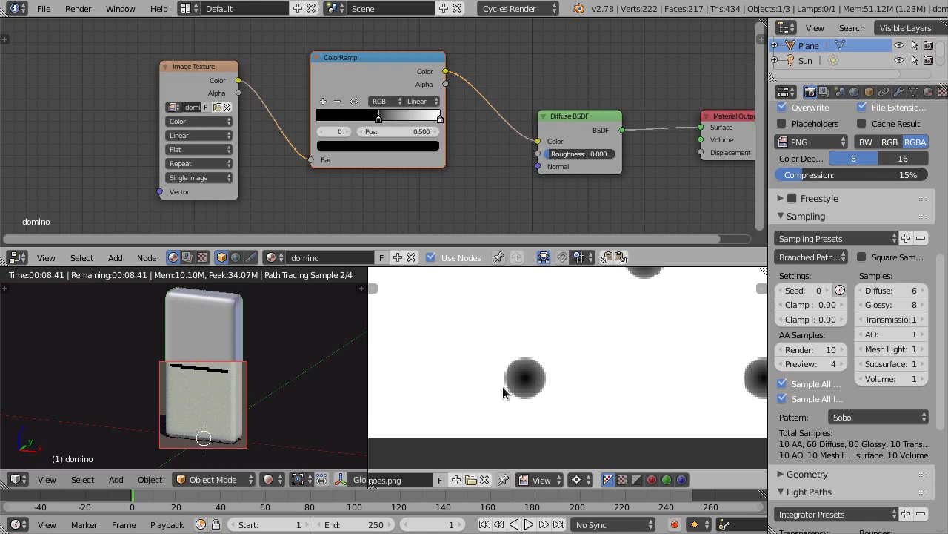
pyautogui.scroll(-1, 526, 380)
pyautogui.scroll(1, 528, 382)
pyautogui.scroll(-2, 528, 381)
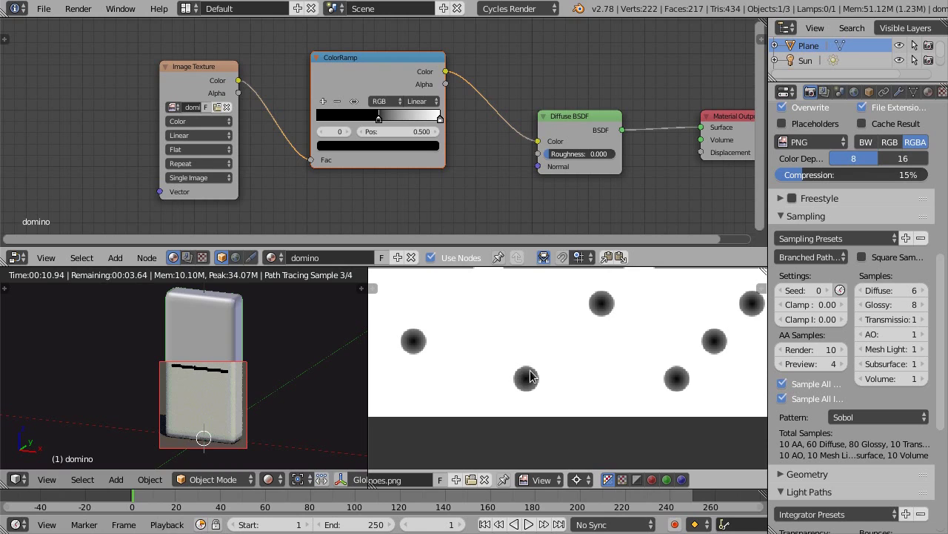
pyautogui.scroll(2, 520, 380)
pyautogui.scroll(-1, 528, 371)
pyautogui.scroll(1, 542, 381)
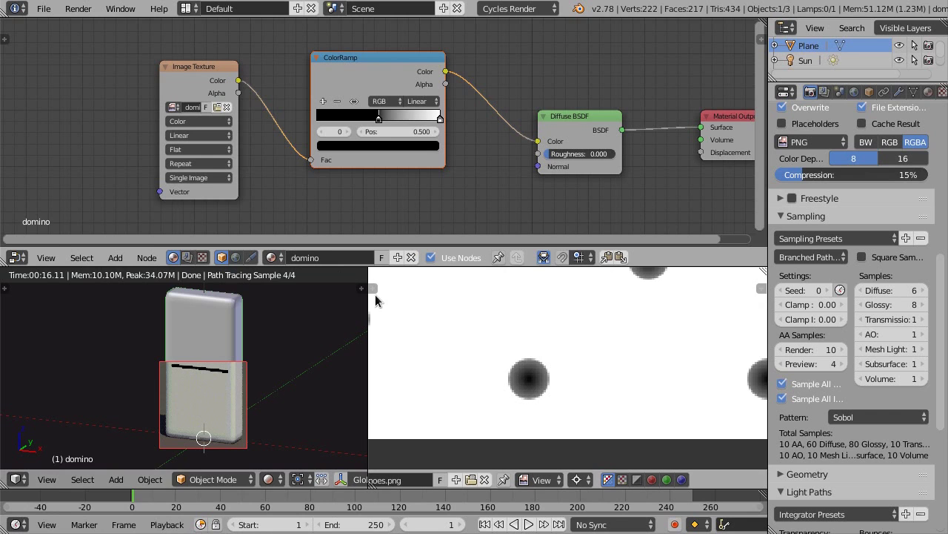
pyautogui.click(371, 146)
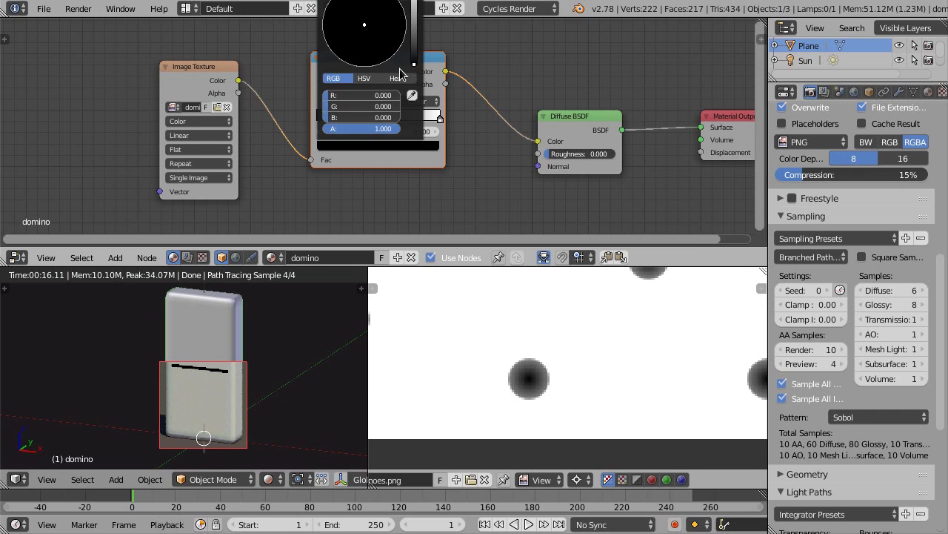
pyautogui.scroll(1, 387, 191)
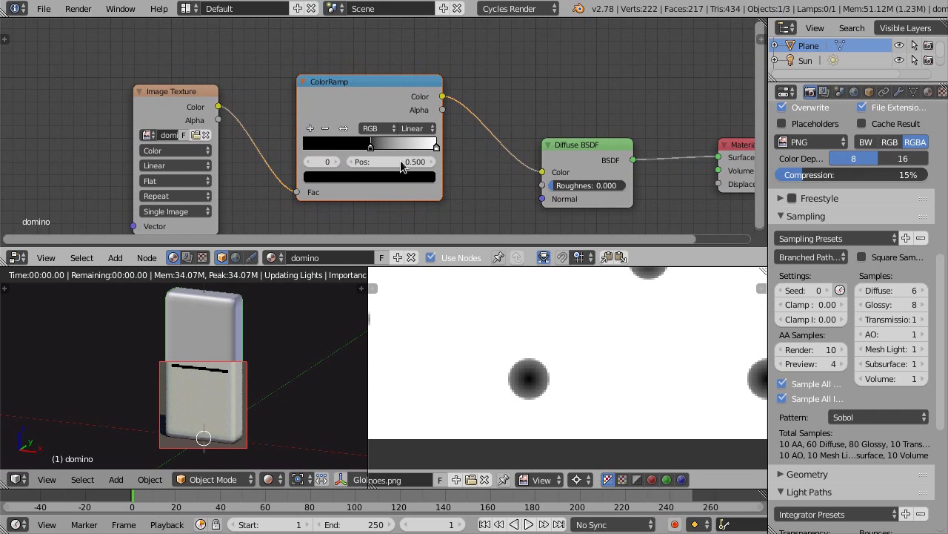
pyautogui.click(373, 176)
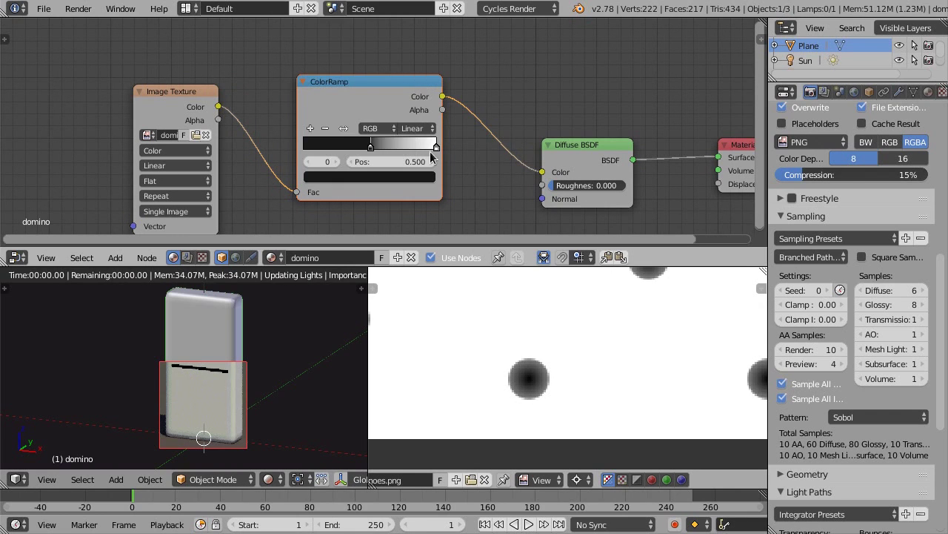
# Tint the ColorRamp's white stop a slightly darkened warm cream
pyautogui.click(438, 146)
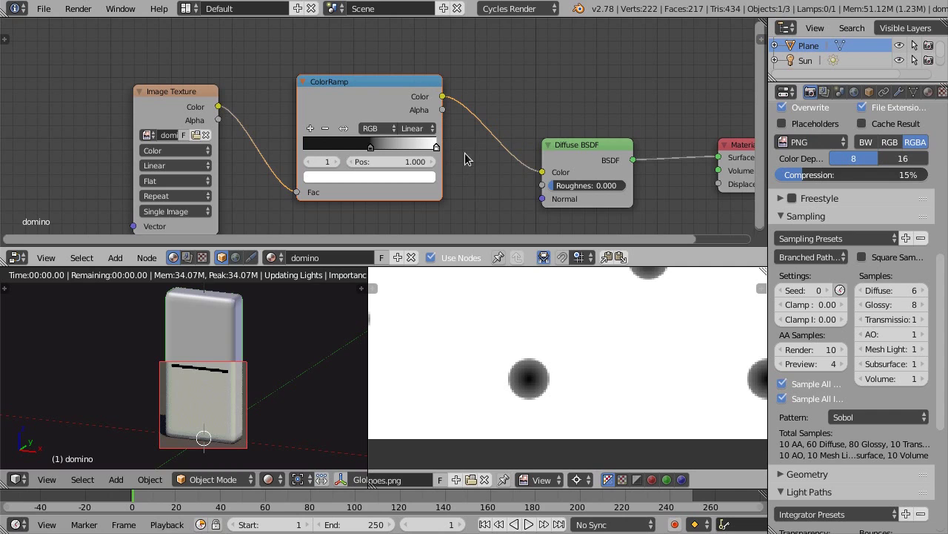
pyautogui.click(414, 182)
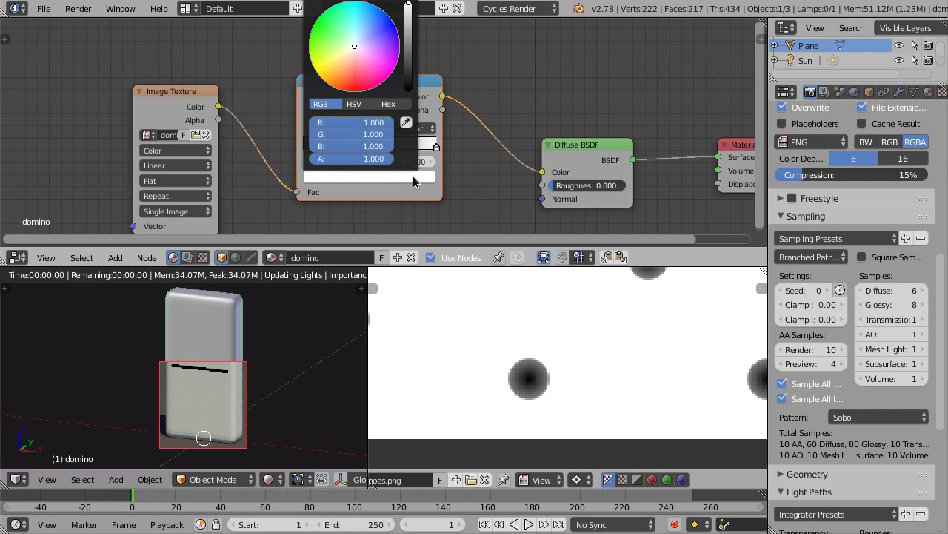
pyautogui.click(349, 50)
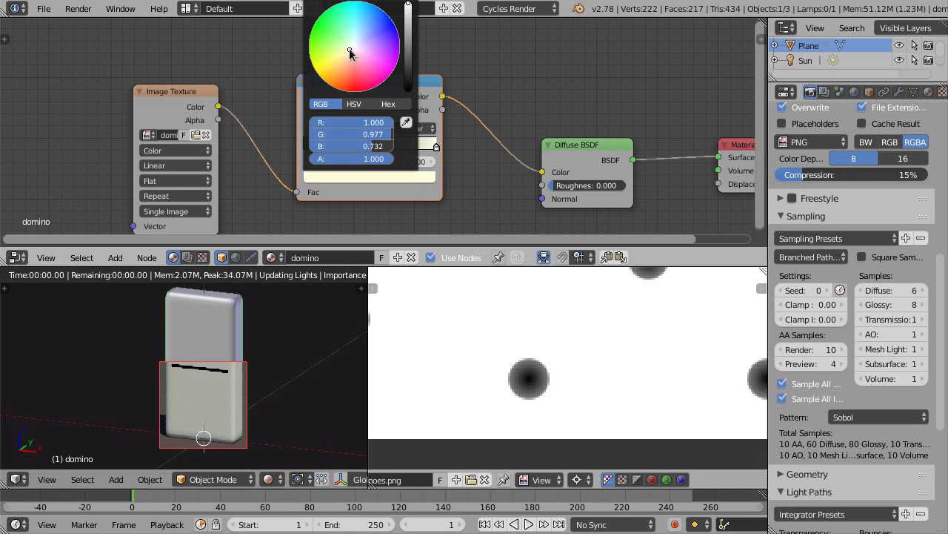
pyautogui.click(407, 13)
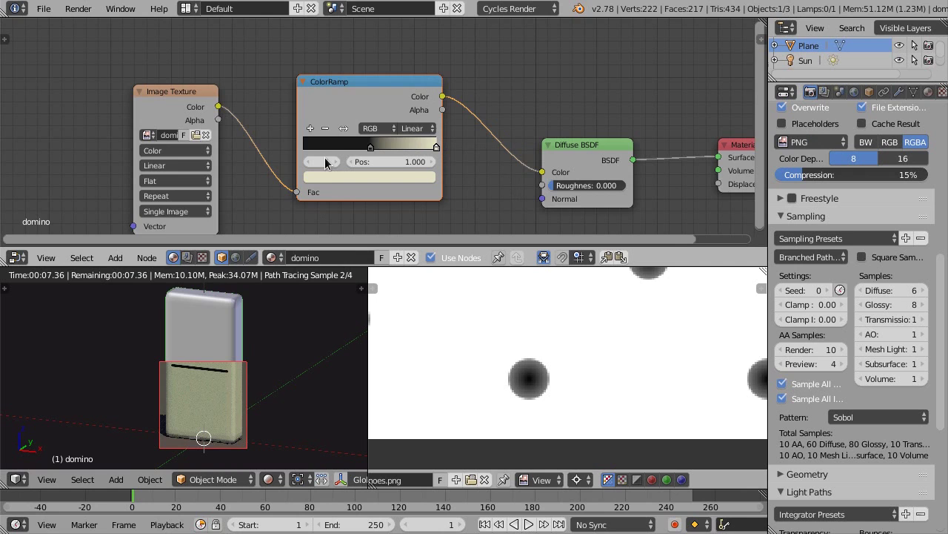
pyautogui.moveTo(313, 149); pyautogui.dragTo(338, 141, button='middle')
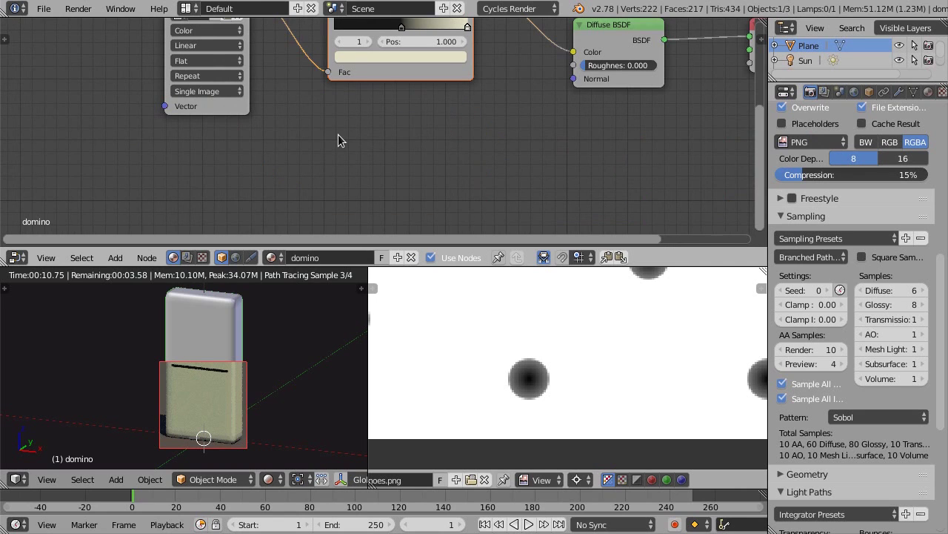
pyautogui.scroll(-1, 338, 141)
# Add a second ColorRamp below the first, fed by the dominoes texture's Color
pyautogui.hotkey('shift', 'a')
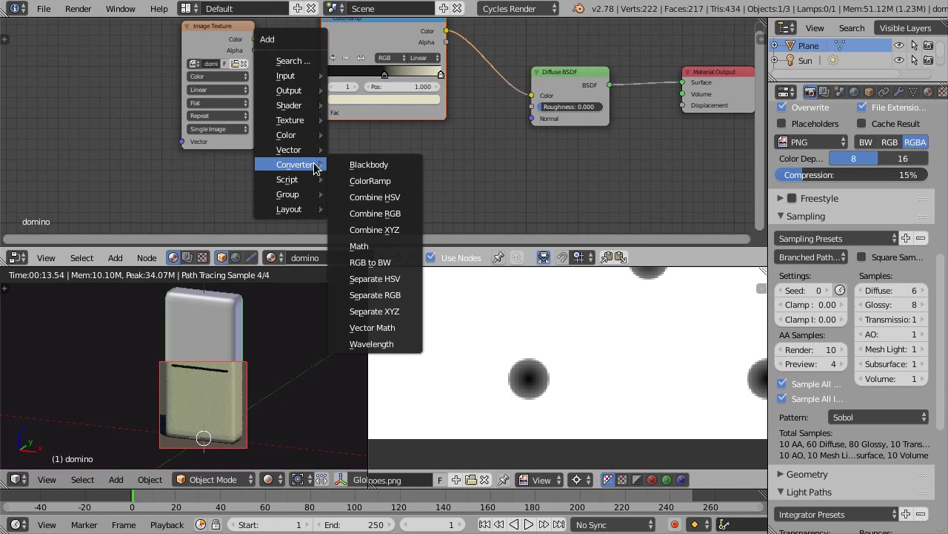
pyautogui.click(386, 185)
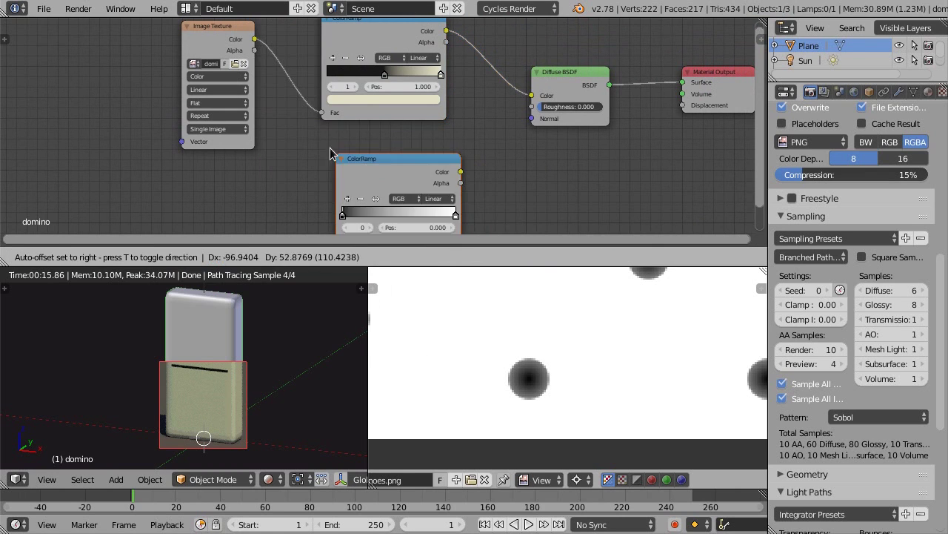
pyautogui.click(325, 146)
pyautogui.scroll(-3, 278, 81)
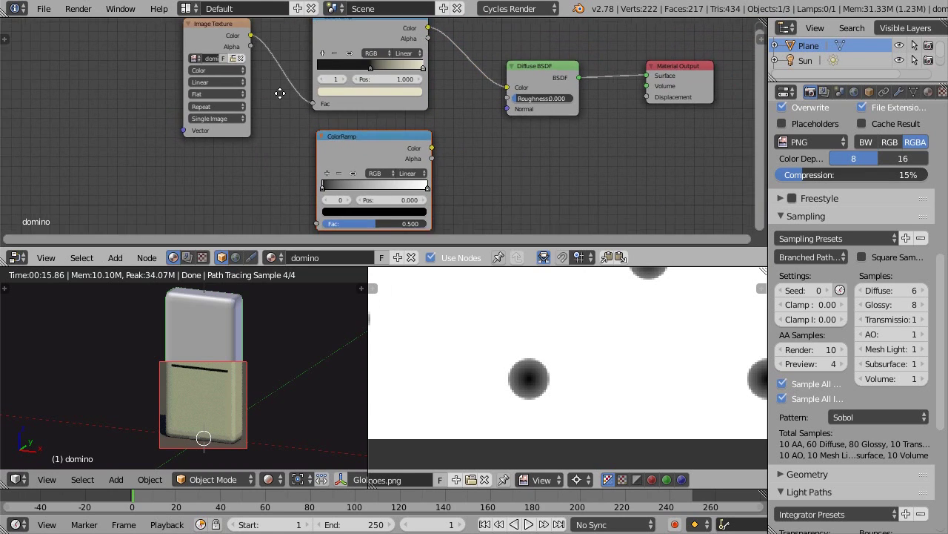
pyautogui.moveTo(249, 28); pyautogui.dragTo(314, 215)
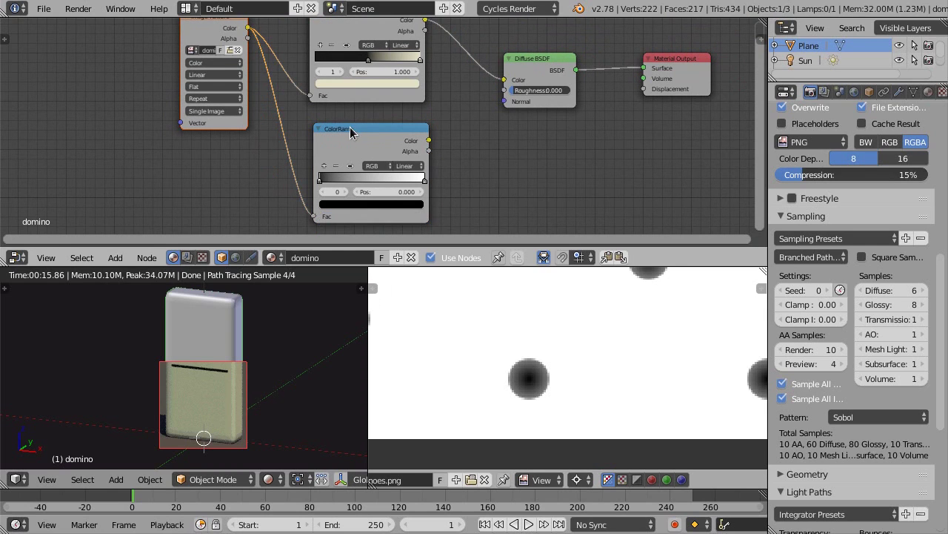
pyautogui.scroll(3, 454, 188)
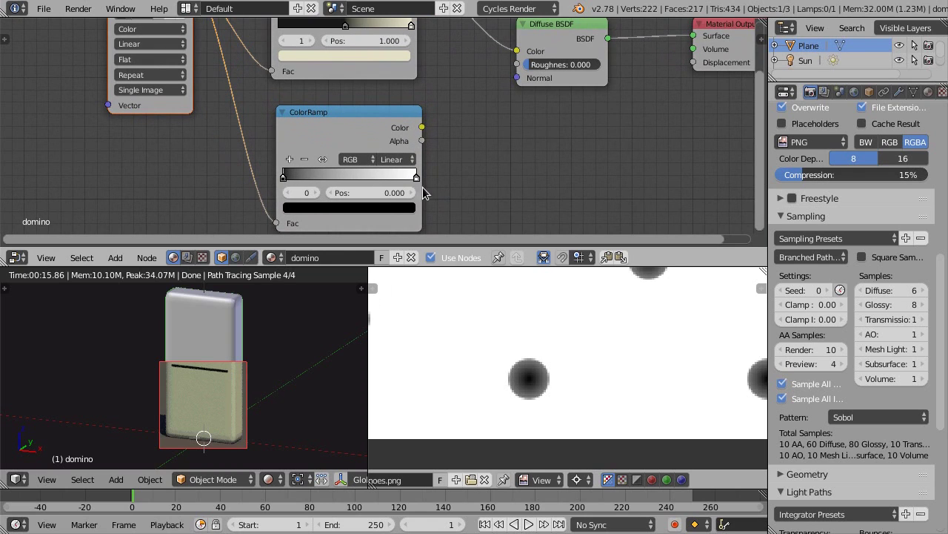
pyautogui.scroll(-5, 523, 315)
pyautogui.moveTo(524, 315)
pyautogui.mouseDown(button='middle')
pyautogui.moveTo(546, 349)
pyautogui.moveTo(556, 401)
pyautogui.moveTo(558, 390)
pyautogui.mouseUp(button='middle')
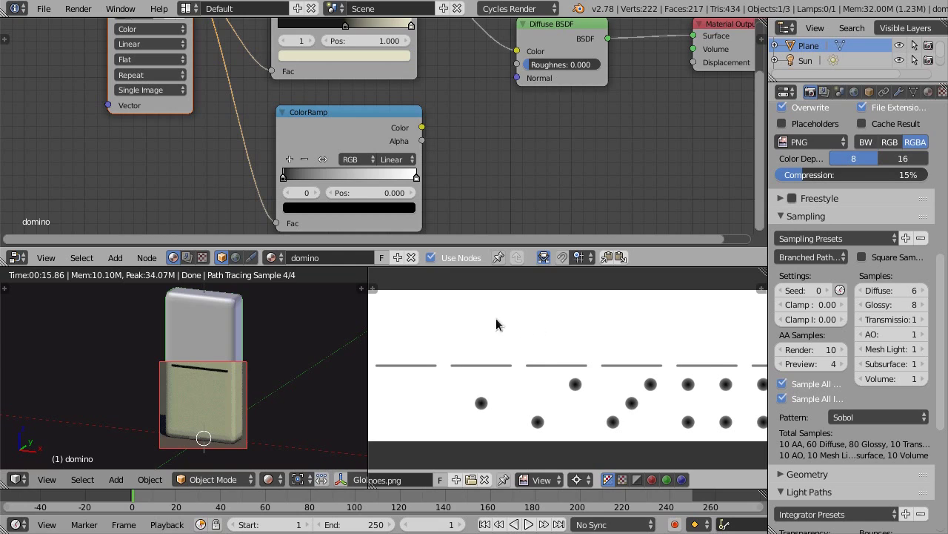
# Set the new ramp's white stop to HSV value 0.500, a 50% grey
pyautogui.click(415, 176)
pyautogui.click(373, 209)
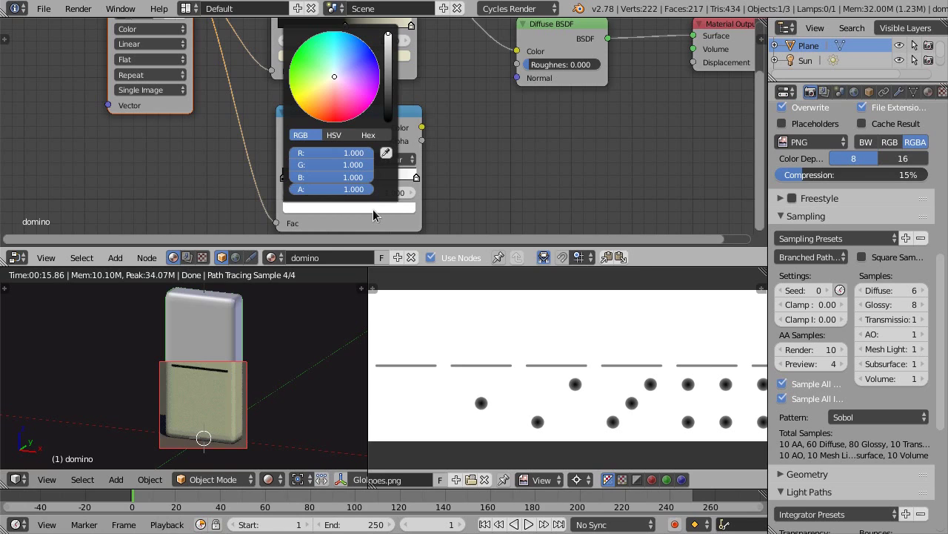
pyautogui.click(335, 137)
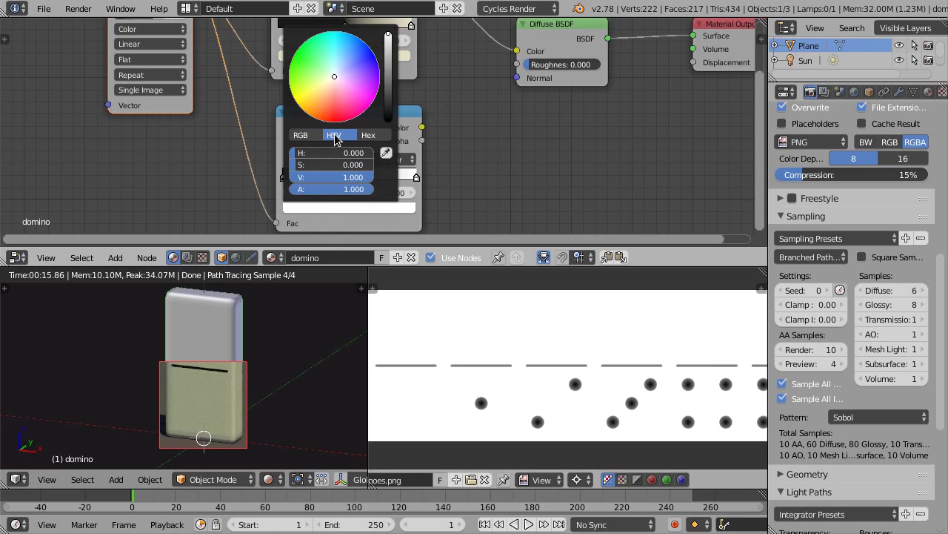
pyautogui.click(330, 175)
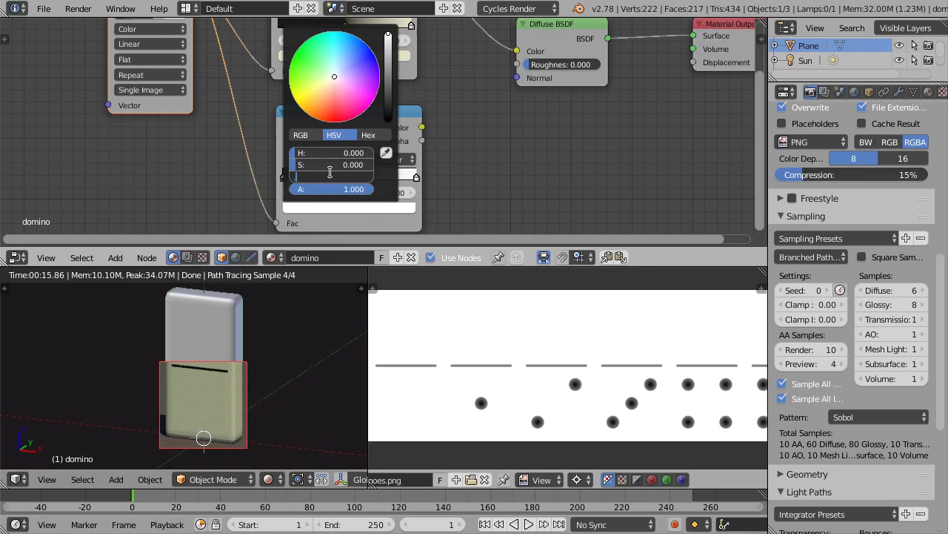
pyautogui.write('.5')
pyautogui.press('Return')
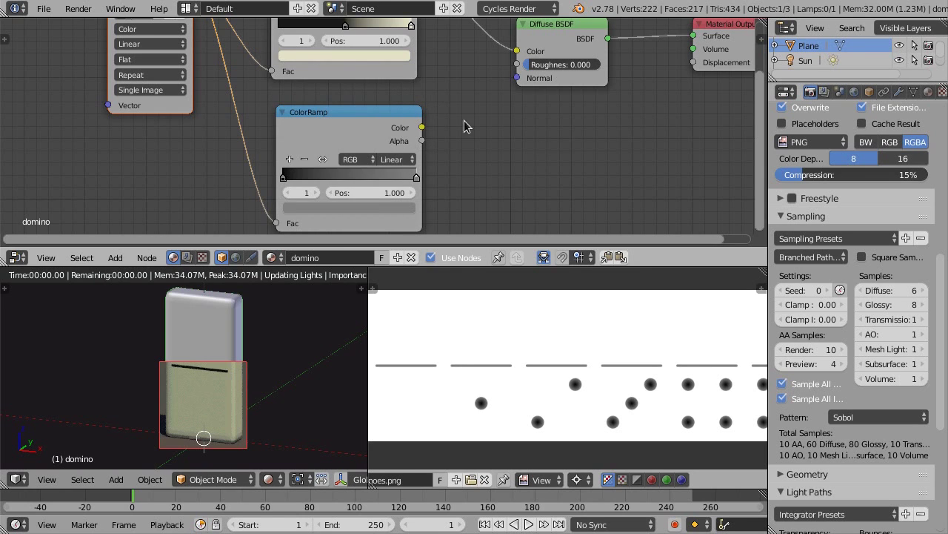
pyautogui.moveTo(421, 138); pyautogui.dragTo(345, 152, button='middle')
pyautogui.hotkey('shift', 'a')
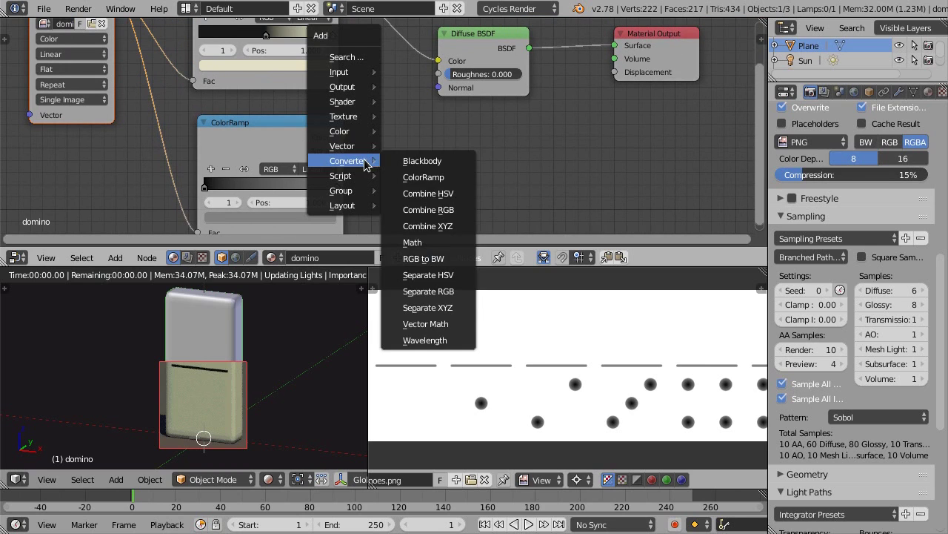
pyautogui.moveTo(343, 146)
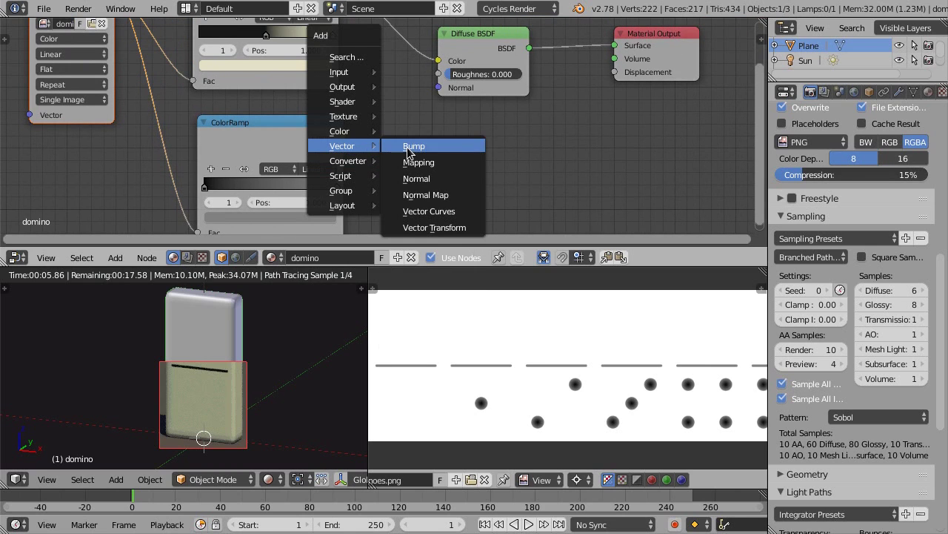
# Add a Bump node driven by the grey ramp's Color, with Distance 0.050
pyautogui.click(408, 152)
pyautogui.click(348, 142)
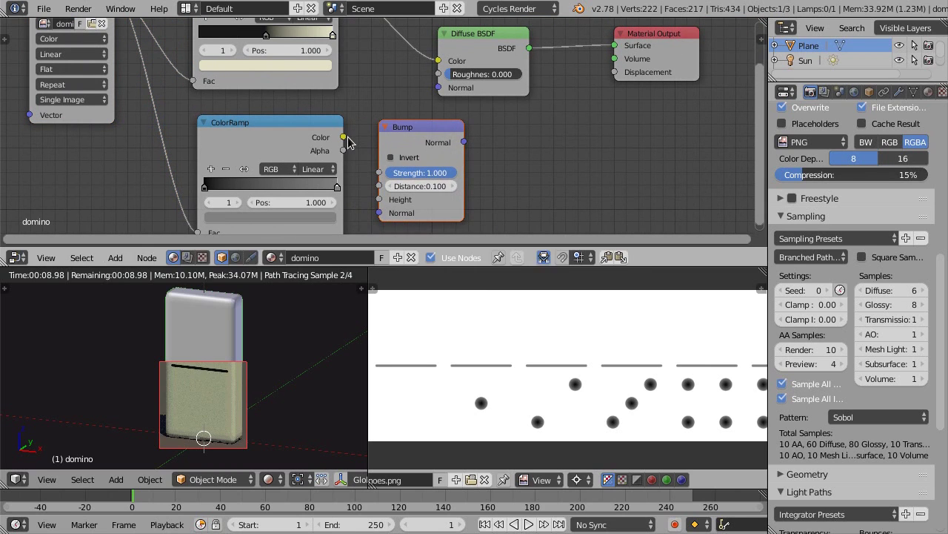
pyautogui.moveTo(347, 138)
pyautogui.mouseDown()
pyautogui.moveTo(351, 189)
pyautogui.moveTo(382, 200)
pyautogui.mouseUp()
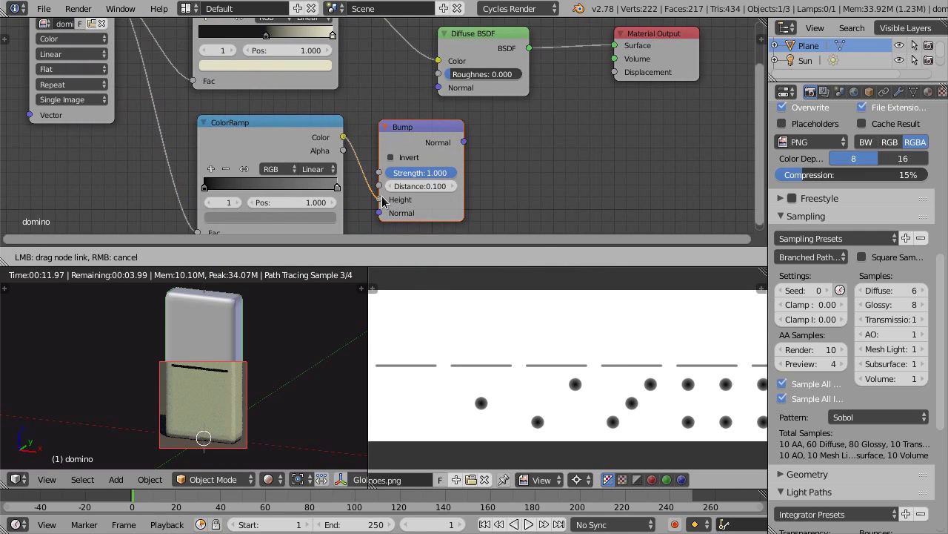
pyautogui.moveTo(382, 201); pyautogui.dragTo(383, 200)
pyautogui.moveTo(502, 121); pyautogui.dragTo(487, 121, button='middle')
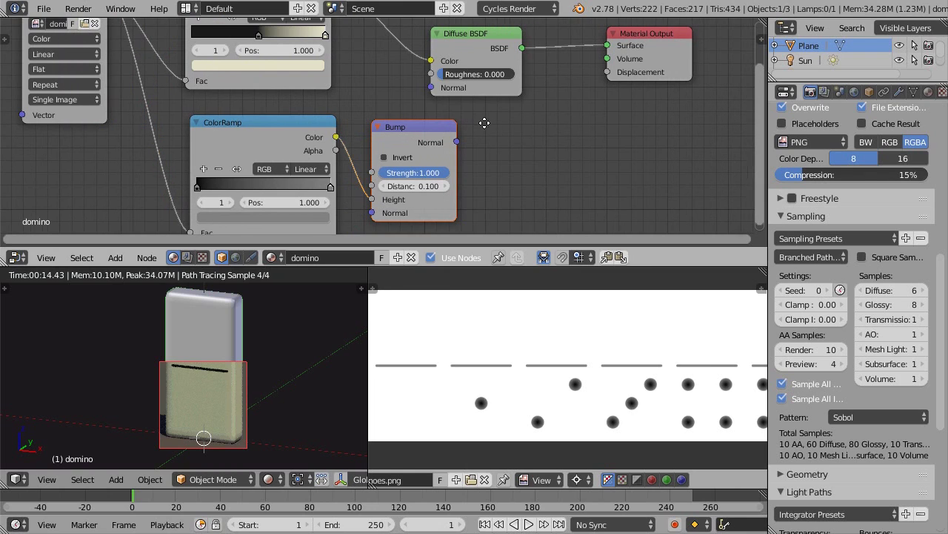
pyautogui.click(404, 187)
pyautogui.write('.05')
pyautogui.press('Return')
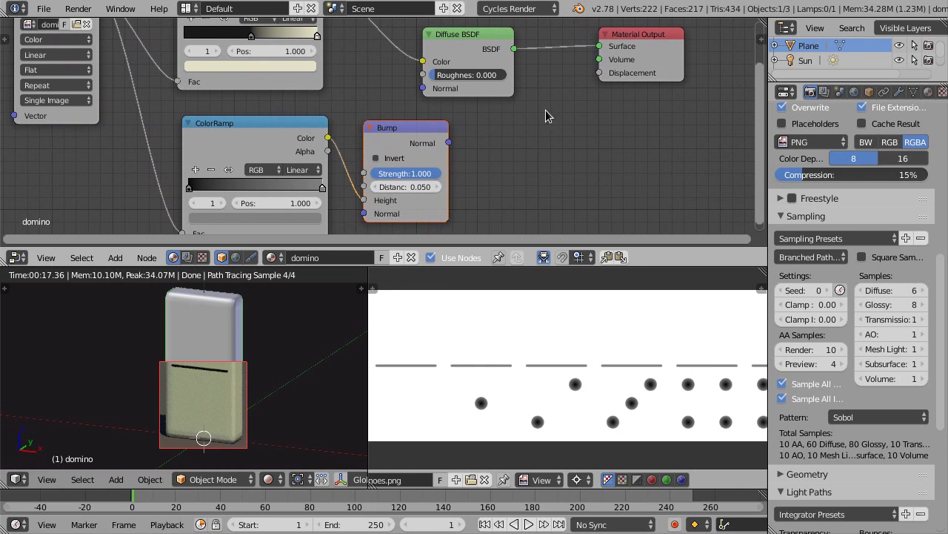
# Shift the Diffuse BSDF and Material Output right and link Bump Normal to Diffuse Normal
pyautogui.click(467, 44)
pyautogui.keyDown('shift'); pyautogui.click(628, 37); pyautogui.keyUp('shift')
pyautogui.press('g')
pyautogui.click(560, 83)
pyautogui.moveTo(449, 143); pyautogui.dragTo(562, 136)
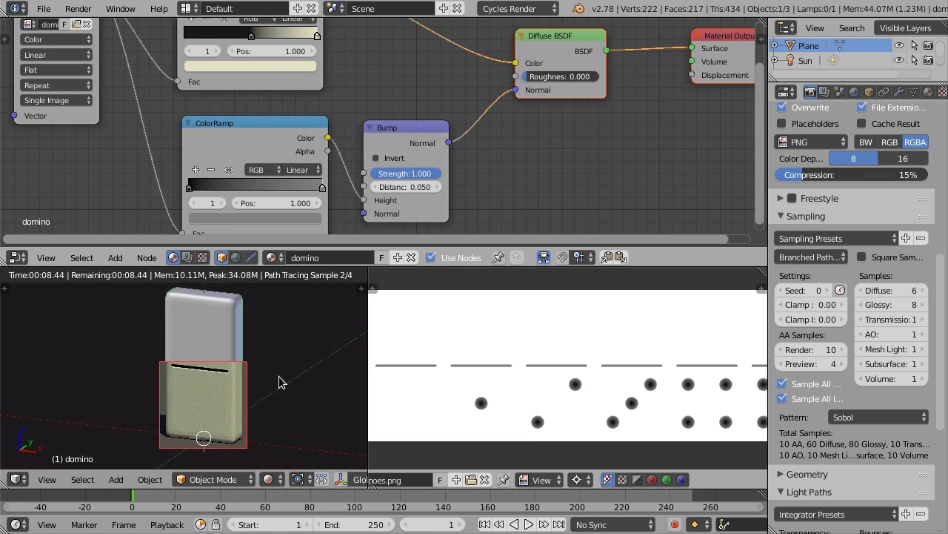
# Move the Image Texture node down and left in the node editor
pyautogui.scroll(-2, 521, 124)
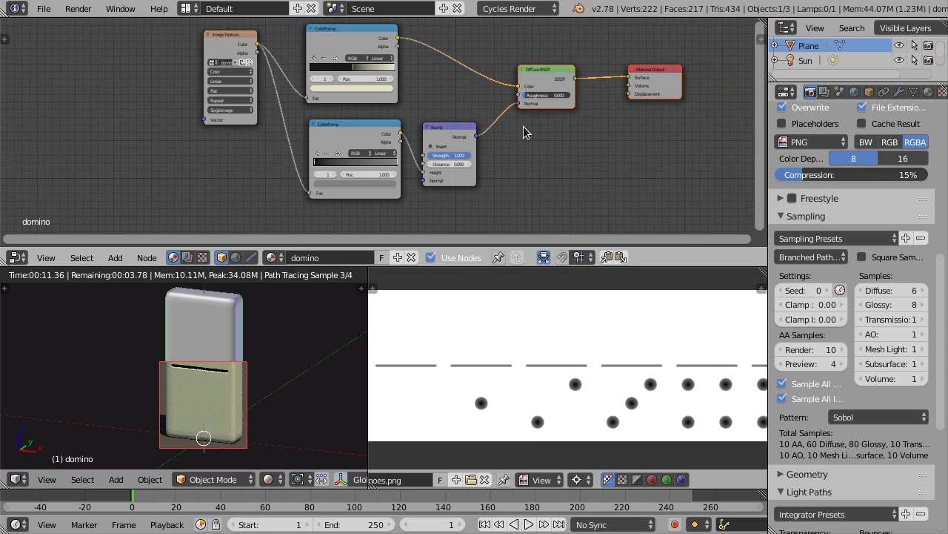
pyautogui.moveTo(500, 195); pyautogui.dragTo(490, 122, button='middle')
pyautogui.moveTo(512, 77); pyautogui.dragTo(496, 108)
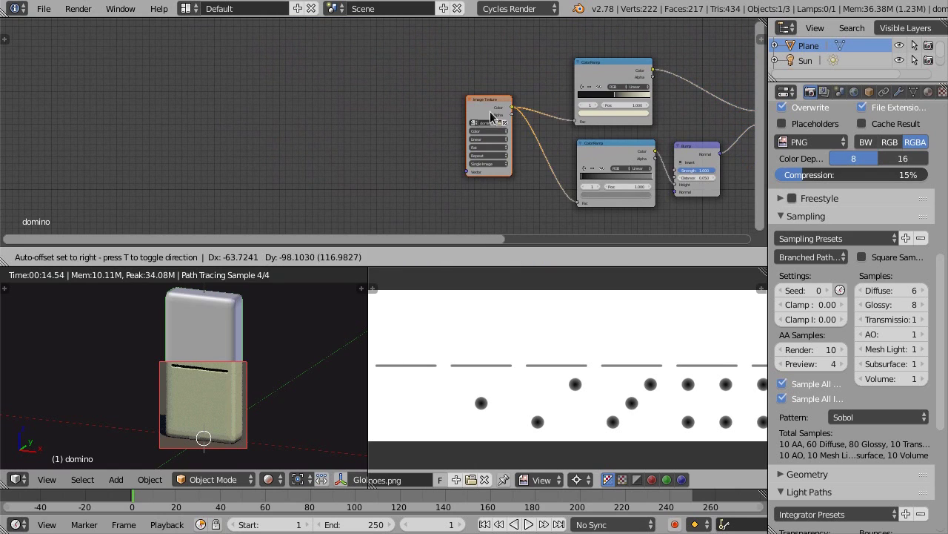
pyautogui.scroll(-2, 496, 434)
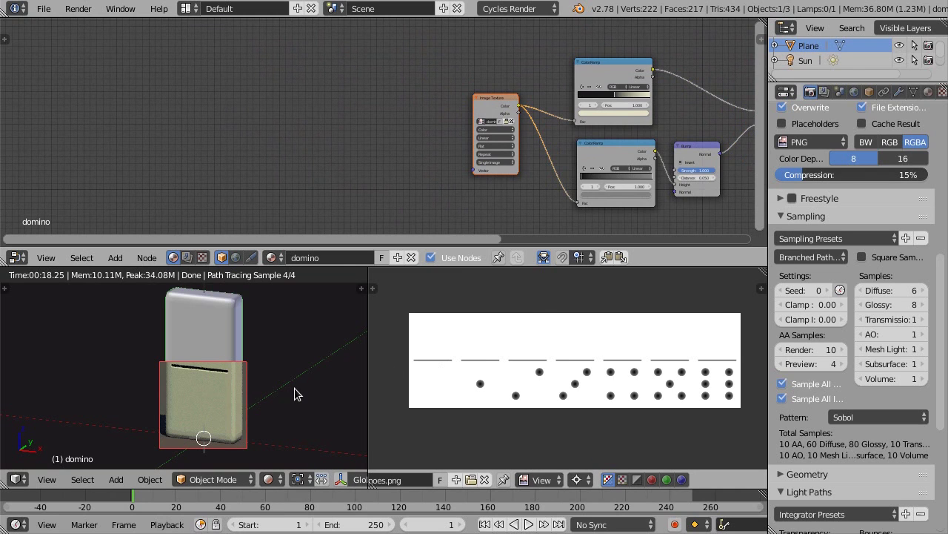
# Enter Edit Mode and trial-slide the domino's UV island along X, then cancel
pyautogui.press('Tab')
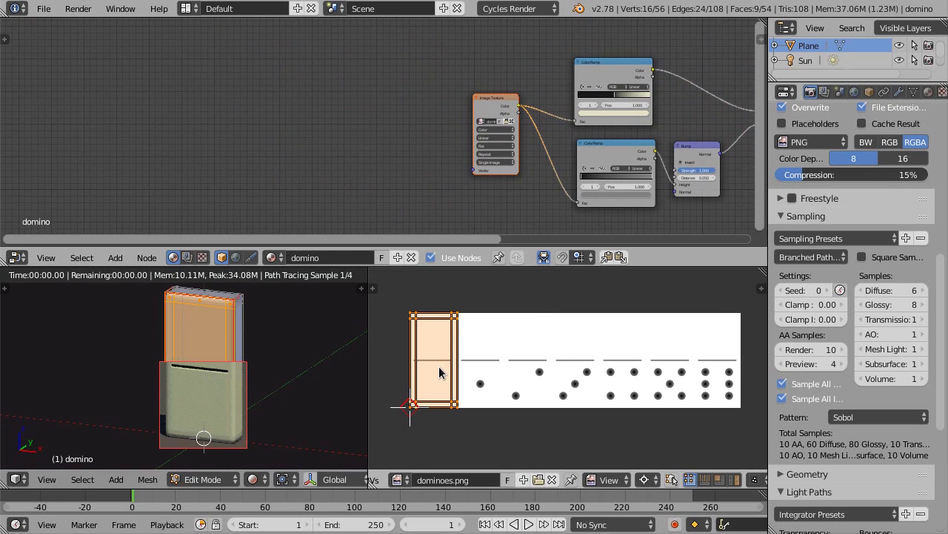
pyautogui.press('g')
pyautogui.press('x')
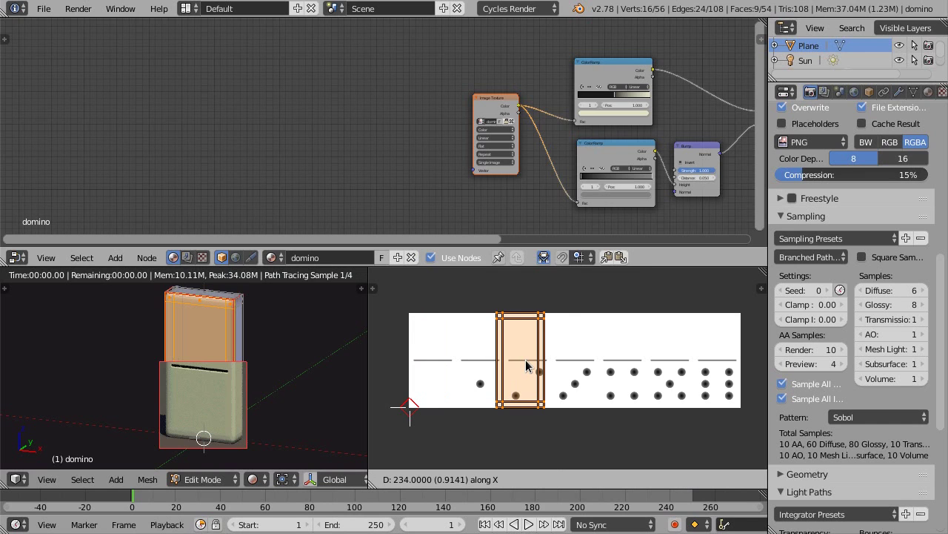
pyautogui.press('Escape')
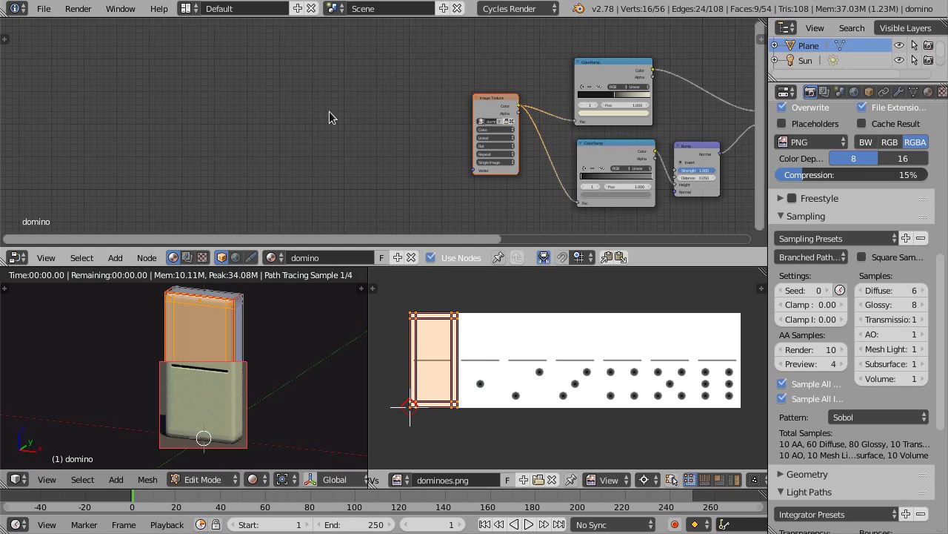
pyautogui.moveTo(306, 118); pyautogui.dragTo(353, 117, button='middle')
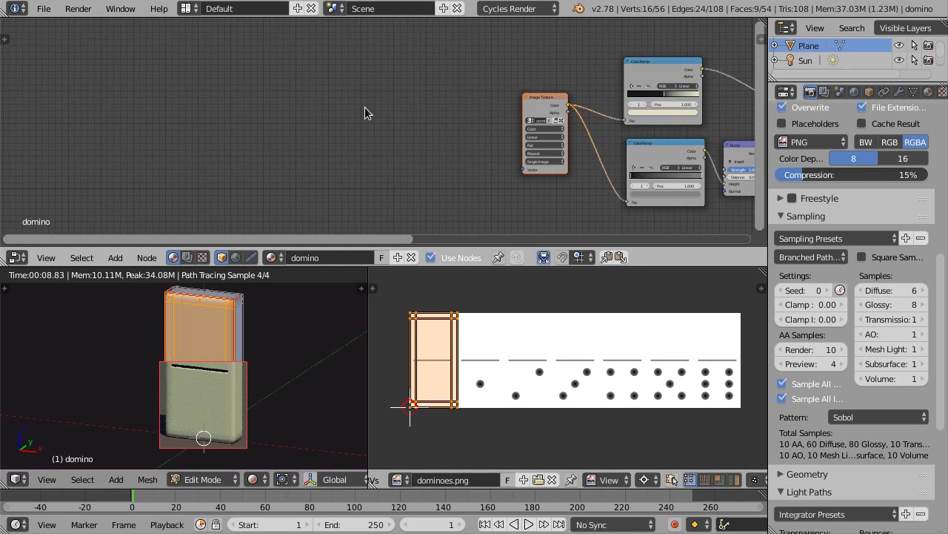
# Add a UV Map node using UVMap, then return to Object Mode in solid shading
pyautogui.scroll(1, 366, 117)
pyautogui.hotkey('shift', 'a')
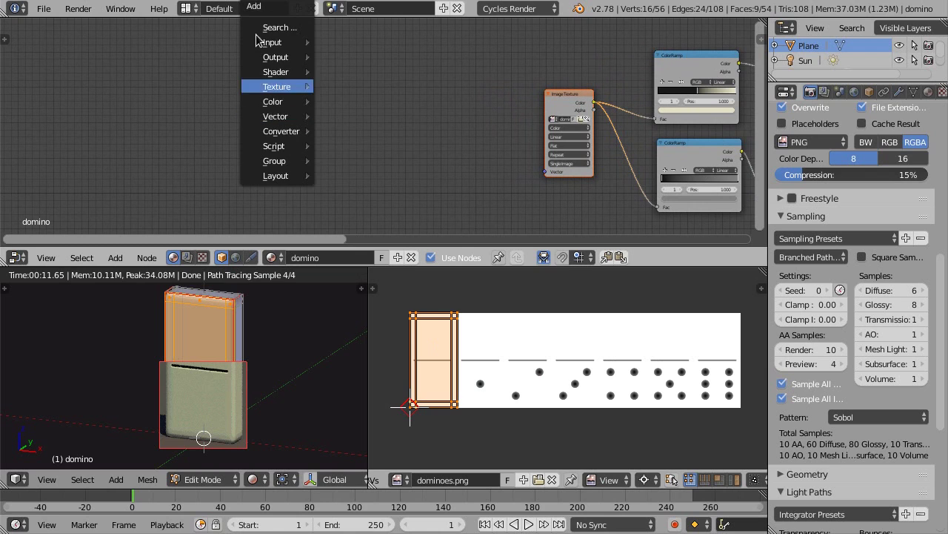
pyautogui.moveTo(273, 42)
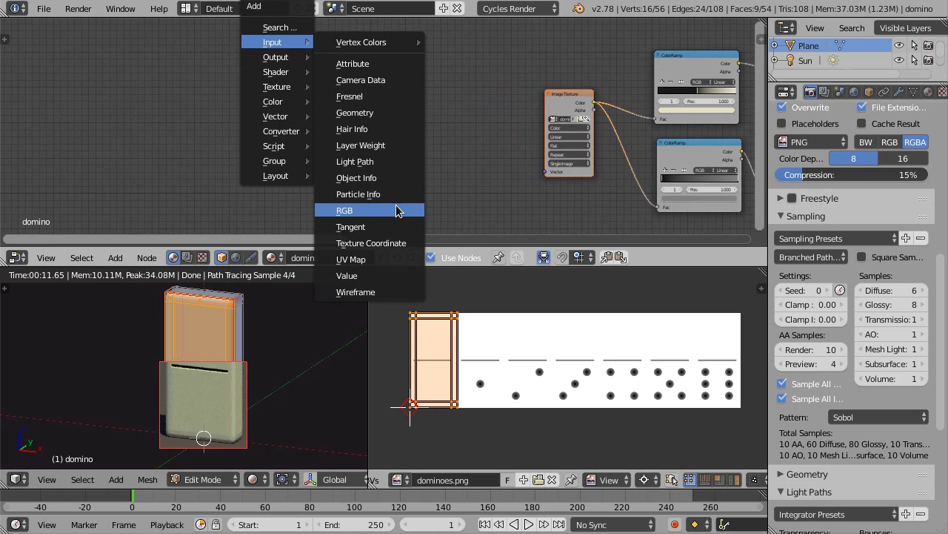
pyautogui.click(378, 259)
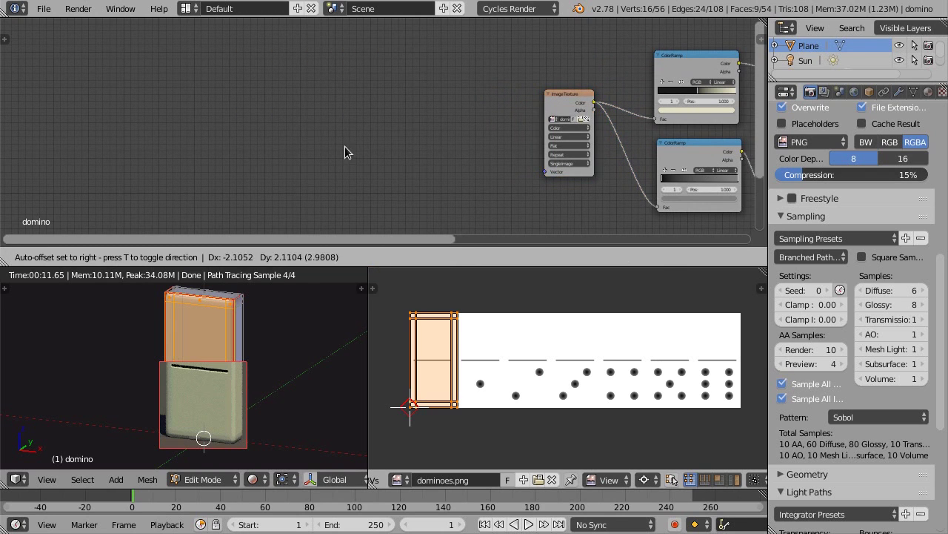
pyautogui.click(315, 112)
pyautogui.scroll(2, 311, 123)
pyautogui.click(325, 105)
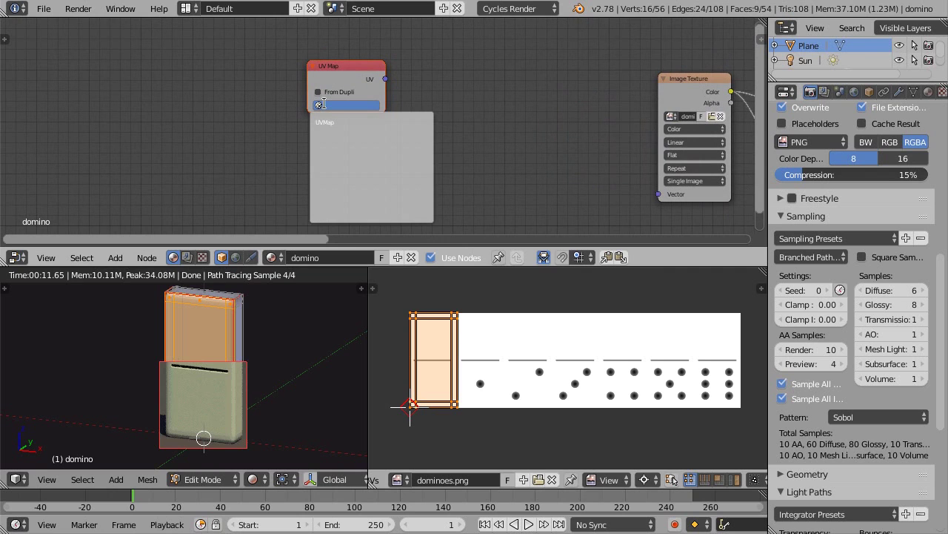
pyautogui.click(326, 120)
pyautogui.press('Tab')
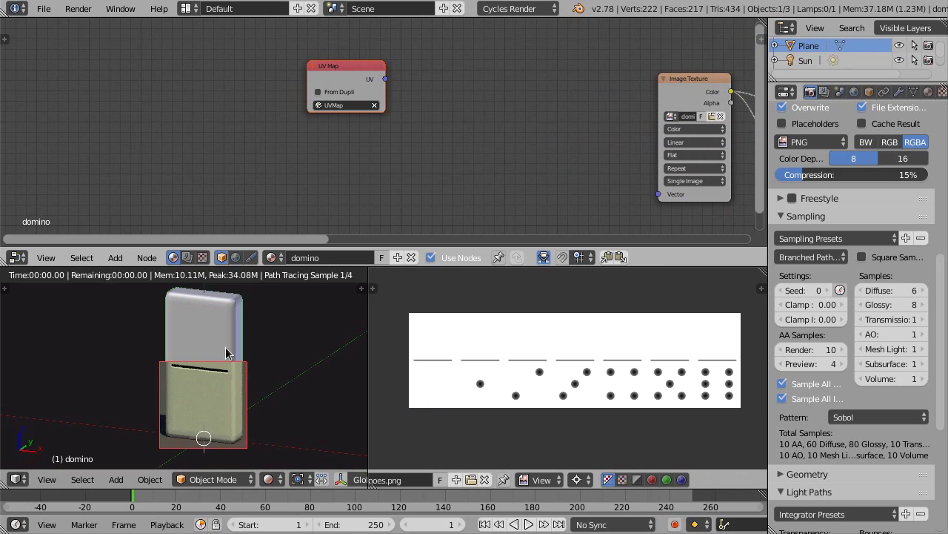
pyautogui.hotkey('shift', 'z')
# Add a Separate XYZ node fed by the UV Map's UV output
pyautogui.moveTo(445, 57); pyautogui.dragTo(420, 71, button='middle')
pyautogui.hotkey('shift', 'a')
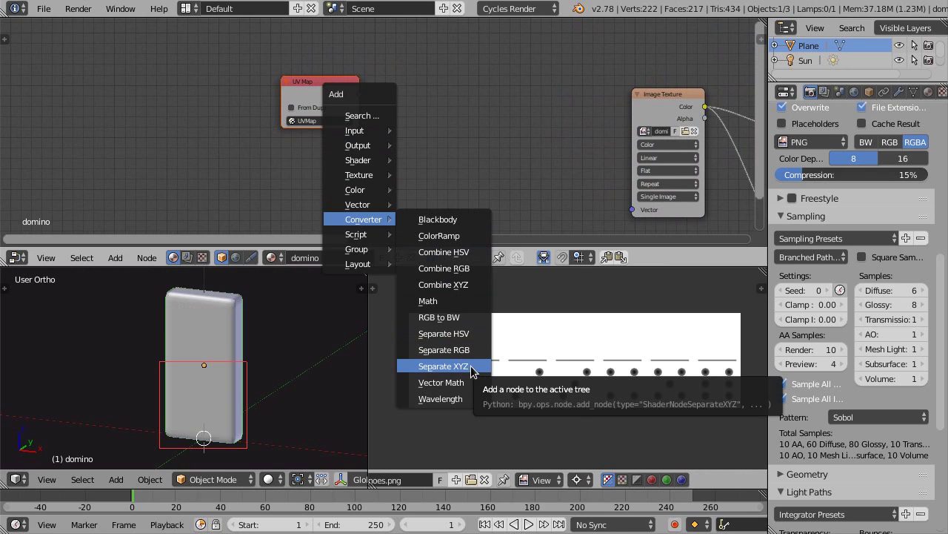
pyautogui.click(444, 366)
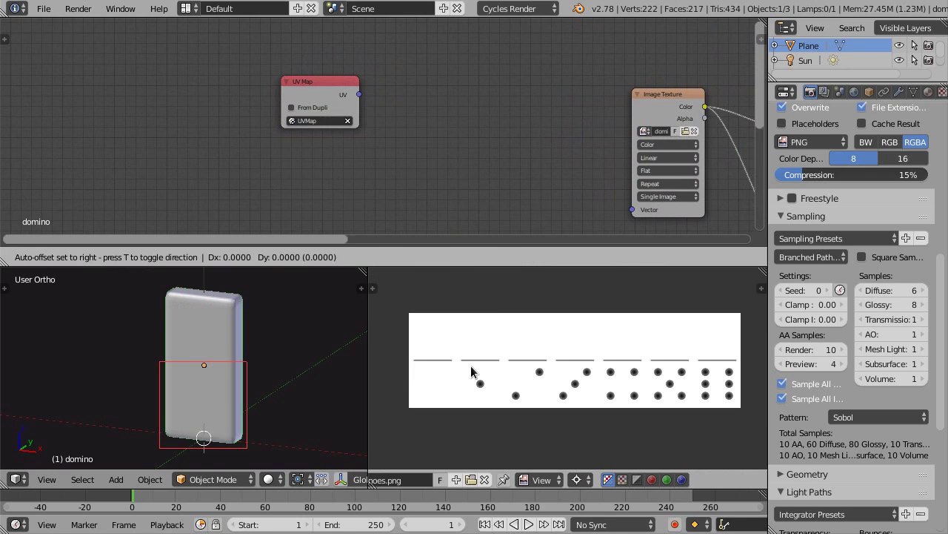
pyautogui.click(385, 57)
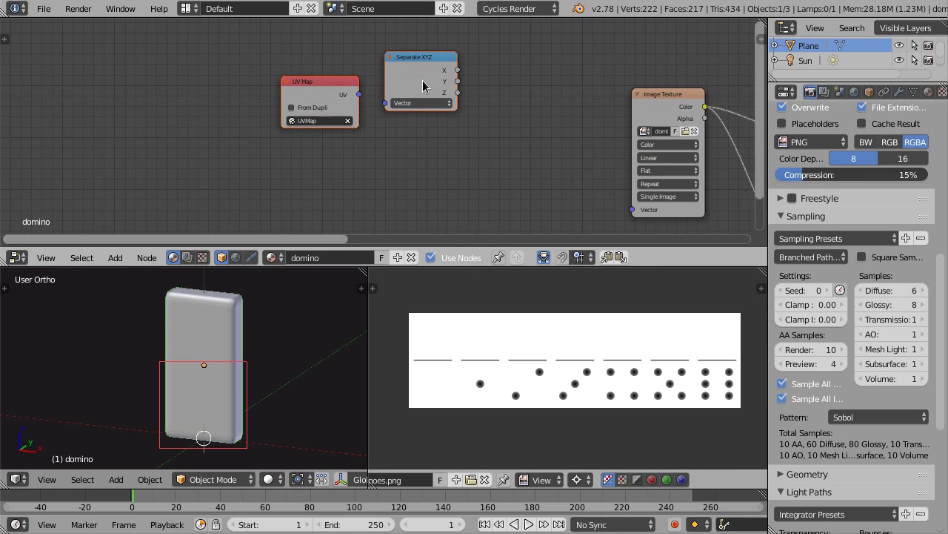
pyautogui.press('g')
pyautogui.click(379, 84)
pyautogui.moveTo(310, 107); pyautogui.dragTo(338, 117)
pyautogui.moveTo(373, 90); pyautogui.dragTo(373, 76)
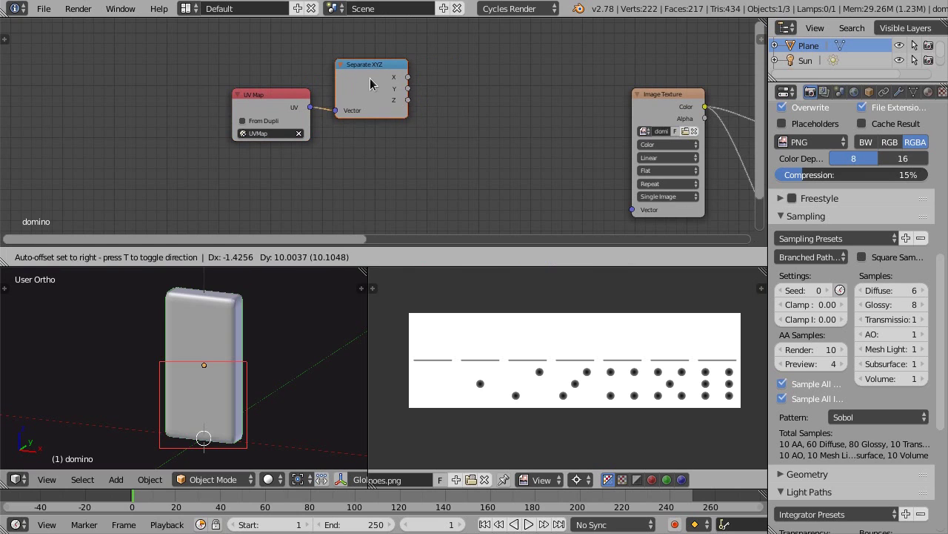
# Add a Math Add node fed by Separate XYZ's X output, placed above the chain
pyautogui.hotkey('shift', 'a')
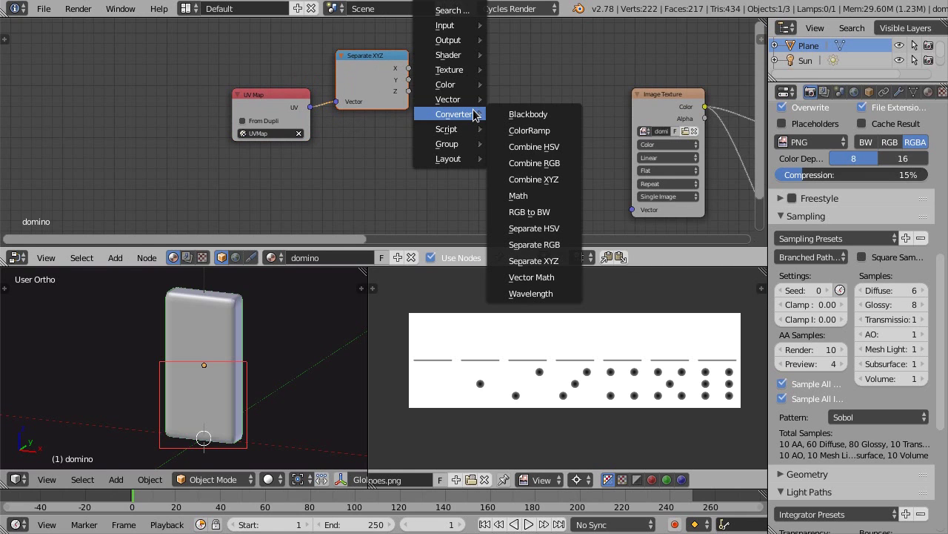
pyautogui.click(524, 196)
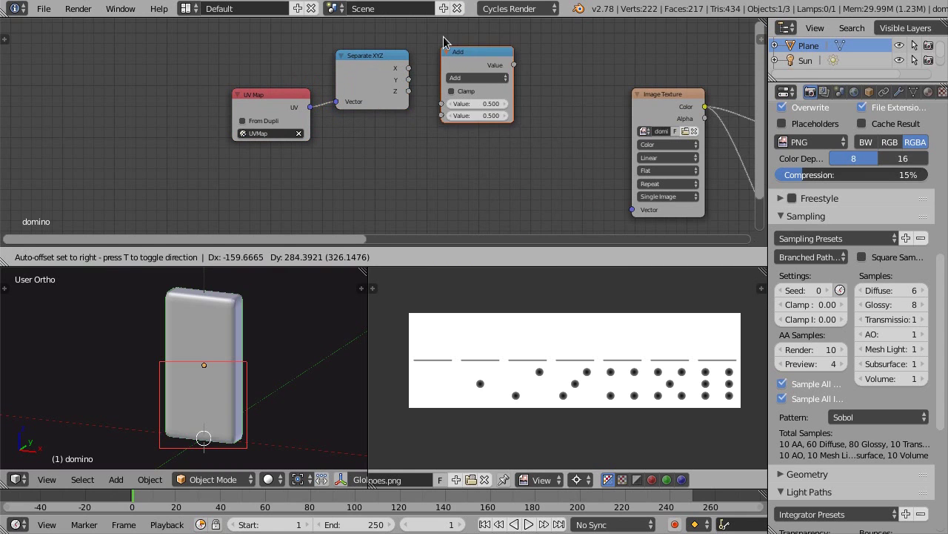
pyautogui.click(445, 39)
pyautogui.scroll(2, 414, 119)
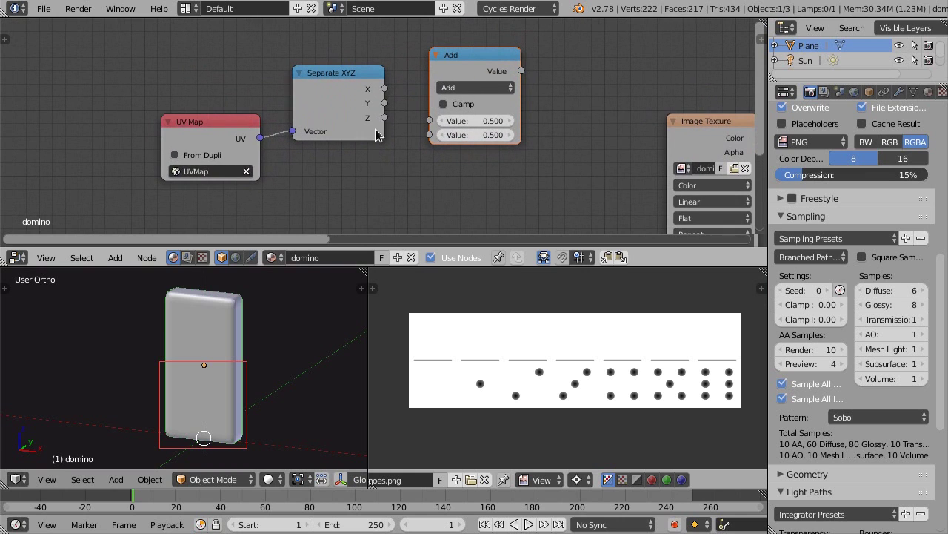
pyautogui.moveTo(384, 89); pyautogui.dragTo(429, 121)
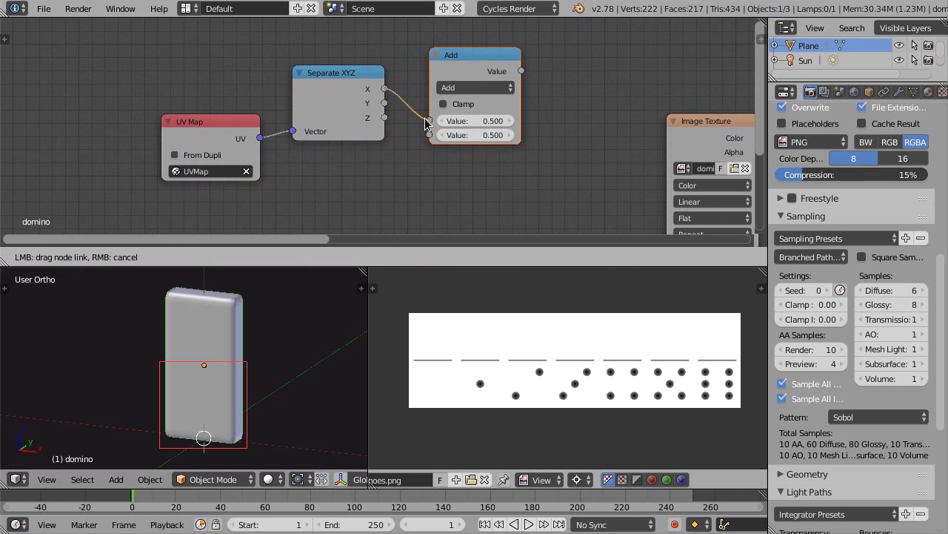
pyautogui.moveTo(478, 66); pyautogui.dragTo(478, 28)
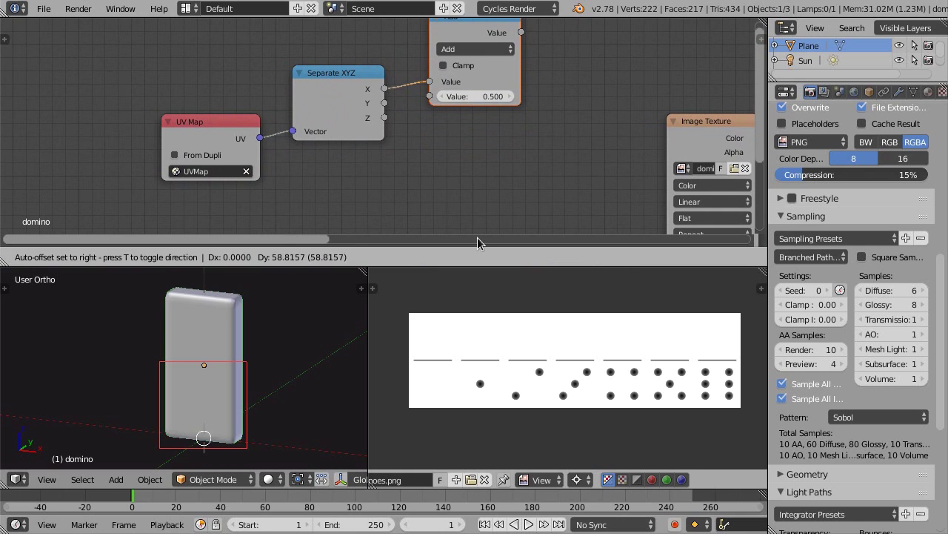
pyautogui.moveTo(490, 159); pyautogui.dragTo(389, 185, button='middle')
pyautogui.hotkey('shift', 'a')
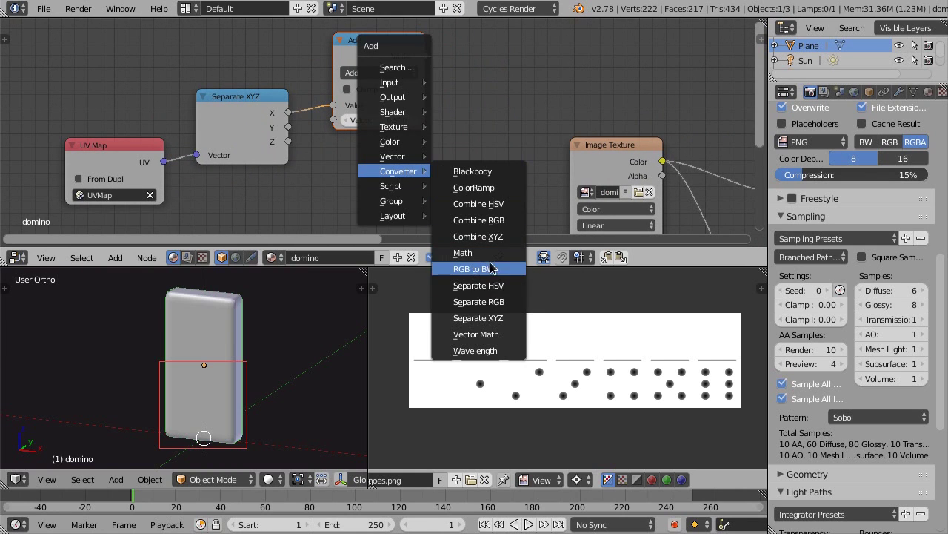
# Combine Add's result with Separate Y and Z in Combine XYZ, driving the Image Texture Vector
pyautogui.click(480, 237)
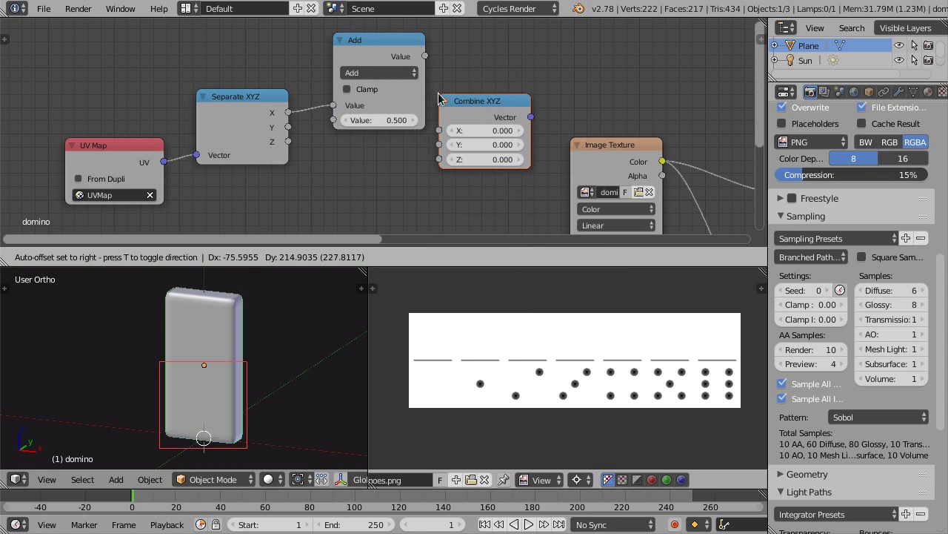
pyautogui.click(451, 103)
pyautogui.moveTo(425, 56); pyautogui.dragTo(452, 134)
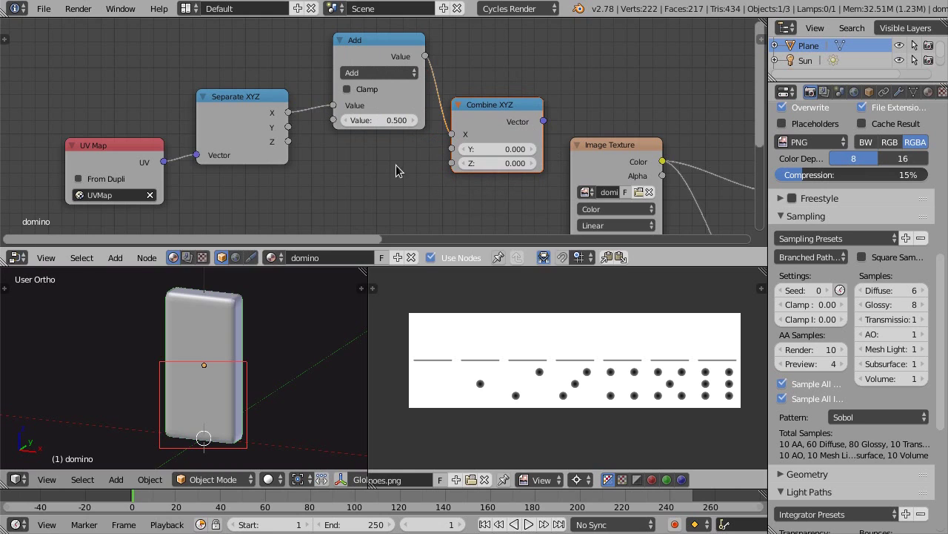
pyautogui.moveTo(291, 128); pyautogui.dragTo(452, 148)
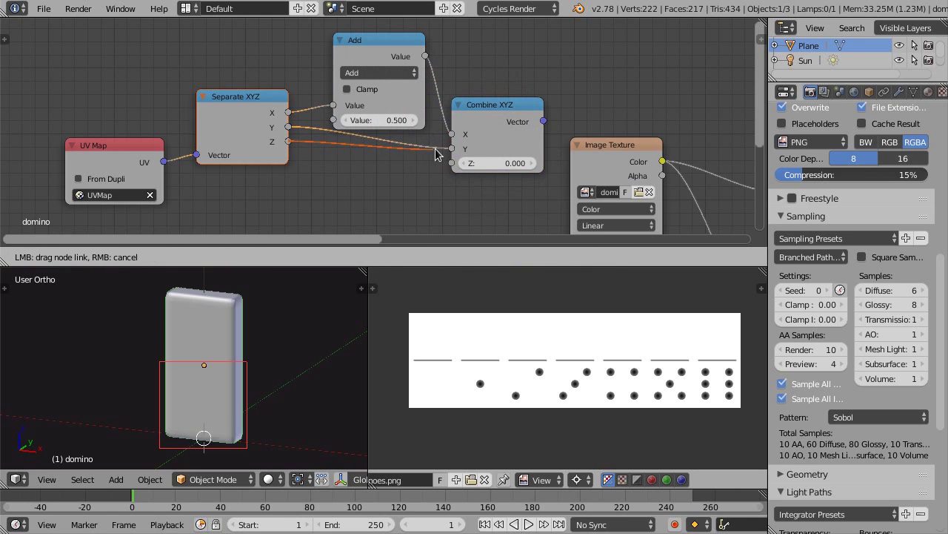
pyautogui.moveTo(287, 145); pyautogui.dragTo(453, 163)
pyautogui.scroll(-1, 427, 181)
pyautogui.moveTo(427, 181); pyautogui.dragTo(391, 132, button='middle')
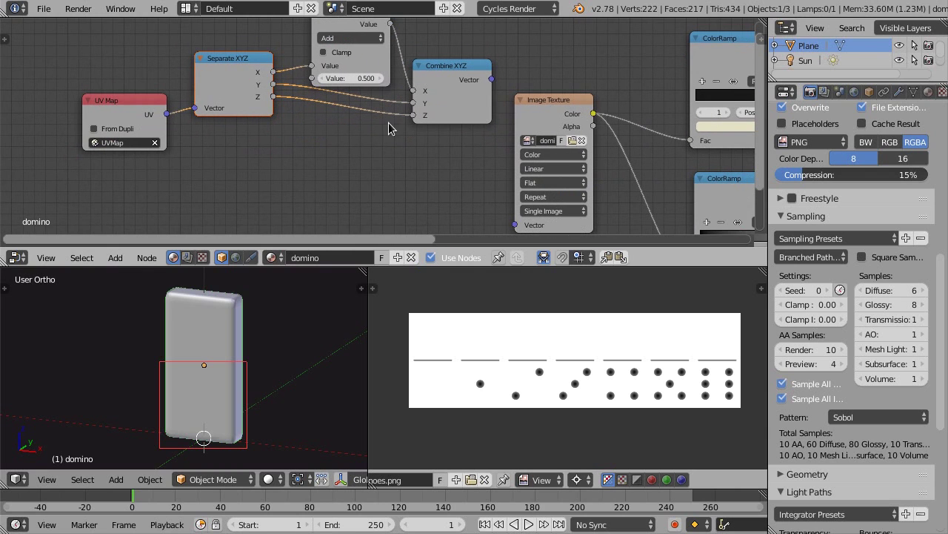
pyautogui.moveTo(492, 80); pyautogui.dragTo(563, 119)
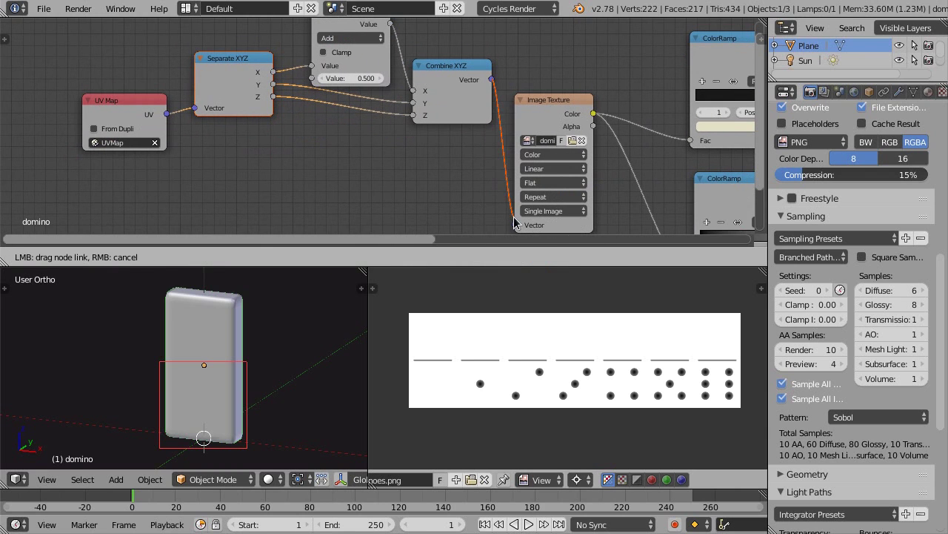
# Box-select UV Map, Separate XYZ, Add and Combine XYZ and move them left together
pyautogui.scroll(-1, 409, 135)
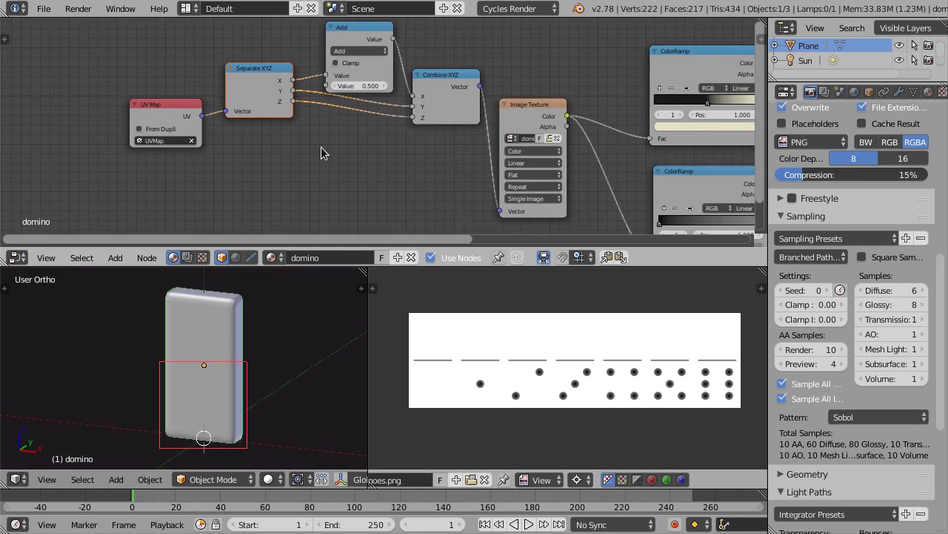
pyautogui.moveTo(321, 147); pyautogui.dragTo(370, 158, button='middle')
pyautogui.press('b')
pyautogui.moveTo(212, 34); pyautogui.dragTo(502, 181)
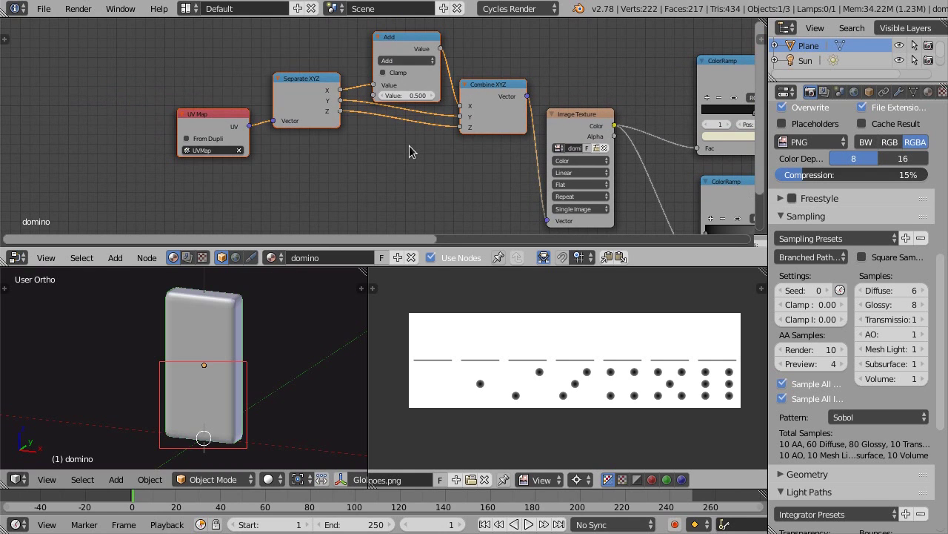
pyautogui.press('g')
pyautogui.click(352, 156)
# Preview the domino in Rendered shading and set the Add node's second value to 1/7*2 (0.286)
pyautogui.press('a')
pyautogui.hotkey('shift', 'z')
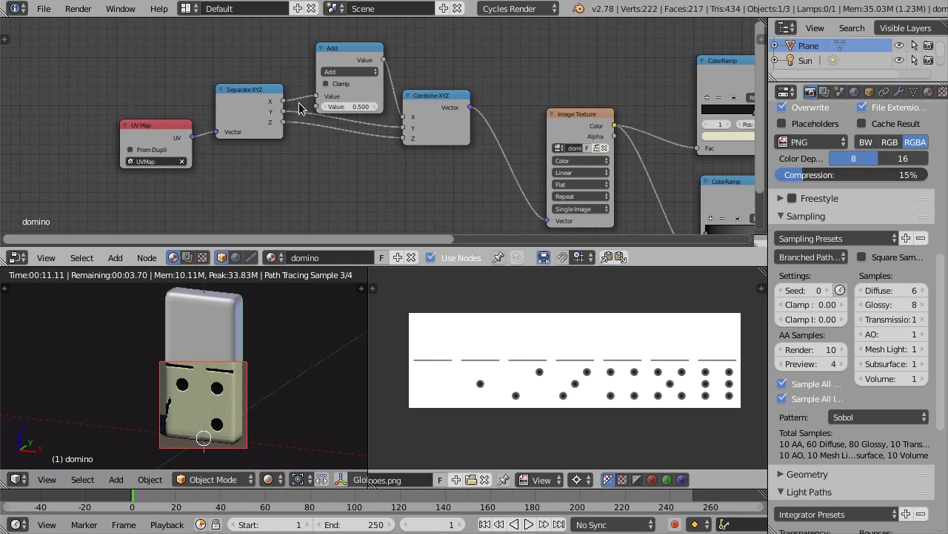
pyautogui.moveTo(328, 140); pyautogui.dragTo(333, 152, button='middle')
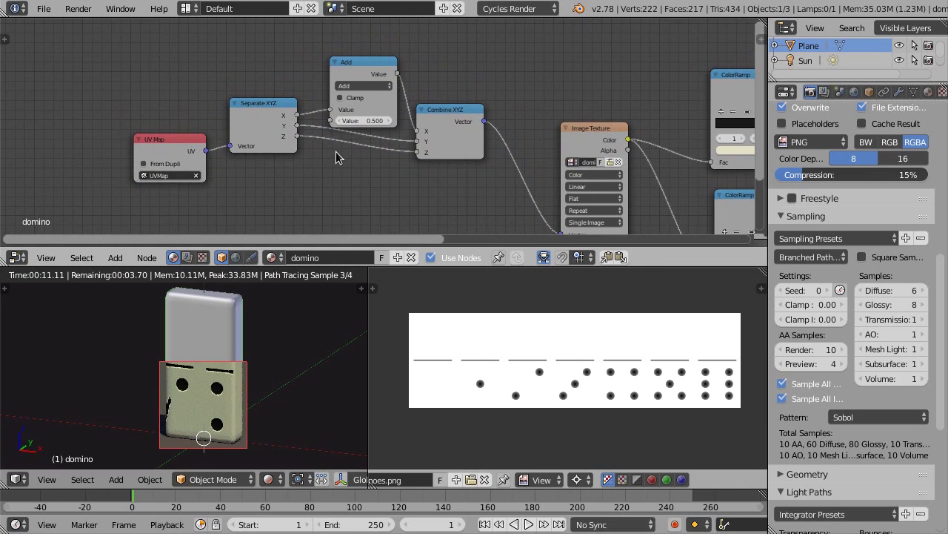
pyautogui.scroll(1, 339, 152)
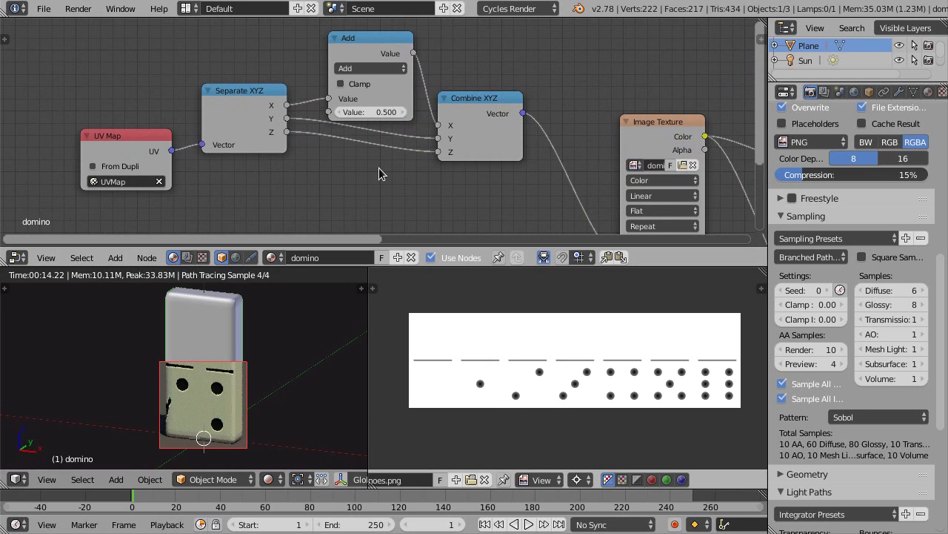
pyautogui.scroll(1, 351, 110)
pyautogui.click(366, 108)
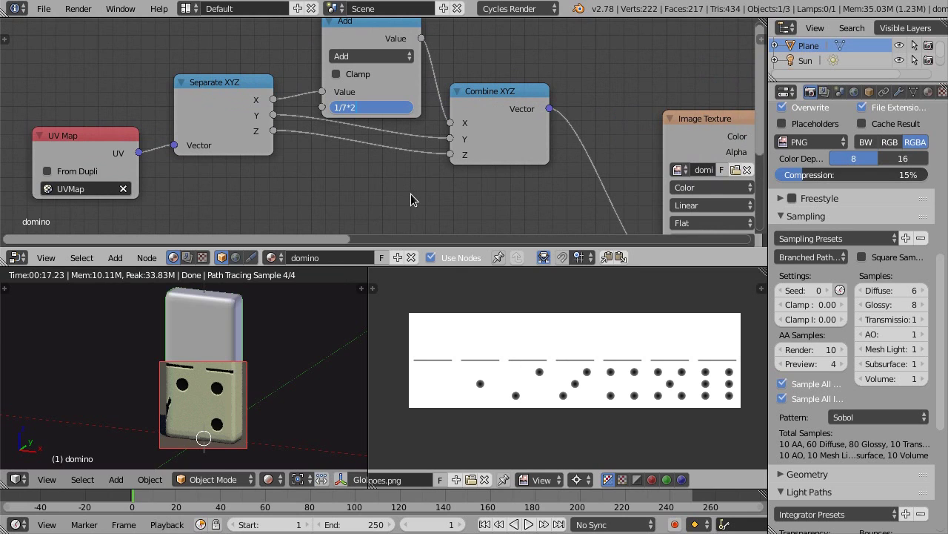
pyautogui.press('Return')
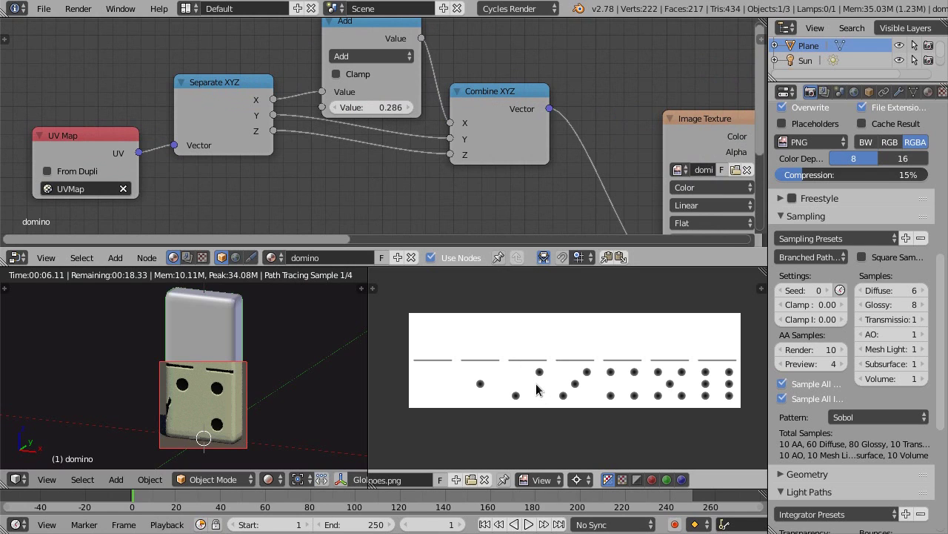
pyautogui.scroll(-1, 299, 166)
pyautogui.moveTo(259, 173); pyautogui.dragTo(299, 156, button='middle')
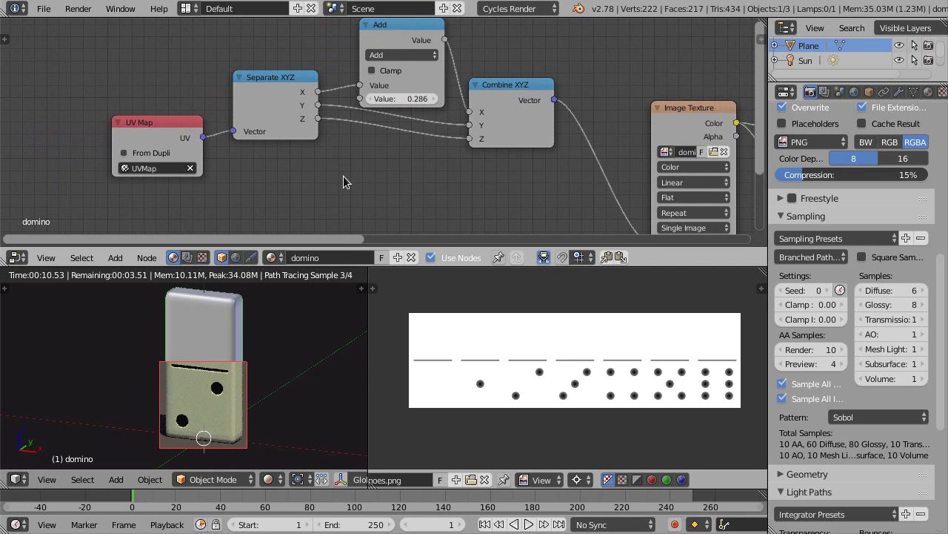
pyautogui.moveTo(383, 162); pyautogui.dragTo(438, 143, button='middle')
# Add a Multiply math node (3 × 0.143) feeding the Add node's offset
pyautogui.hotkey('shift', 'a')
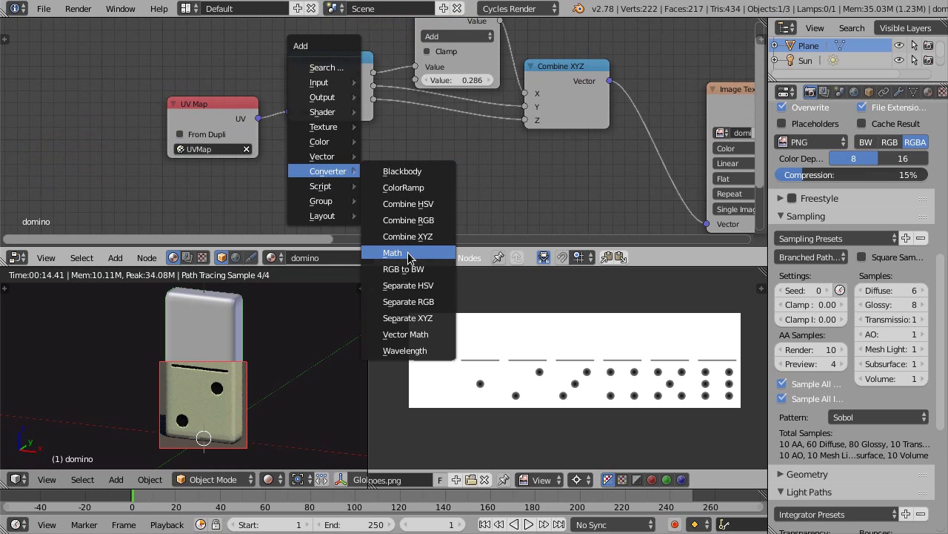
pyautogui.click(408, 252)
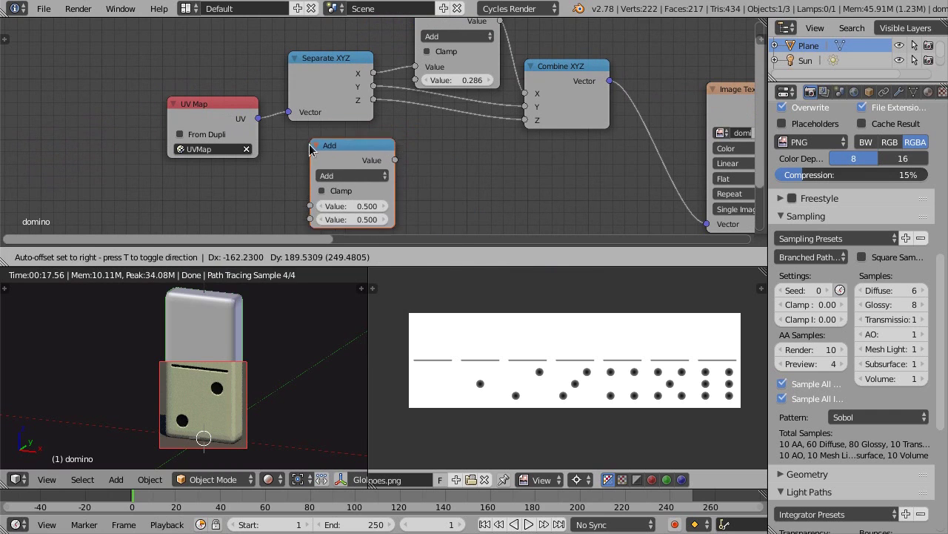
pyautogui.click(312, 144)
pyautogui.click(363, 178)
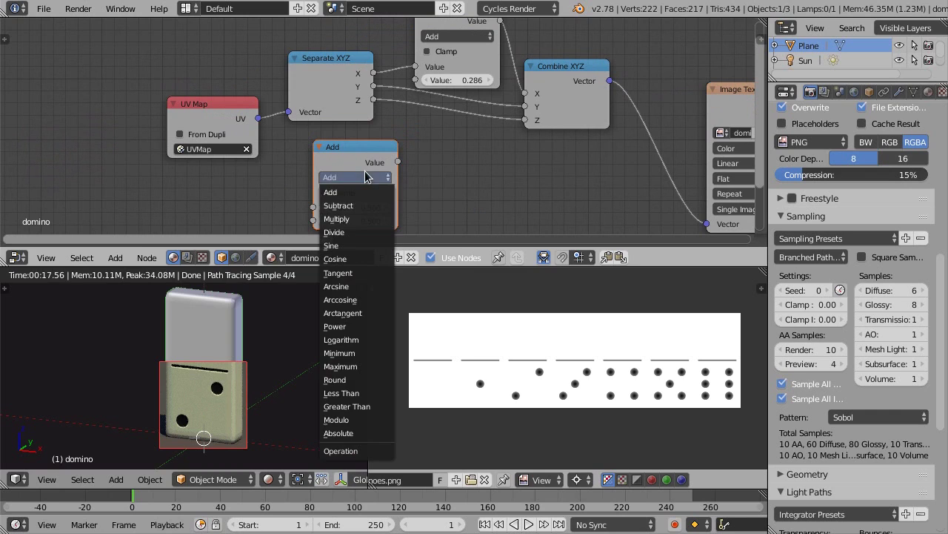
pyautogui.click(364, 219)
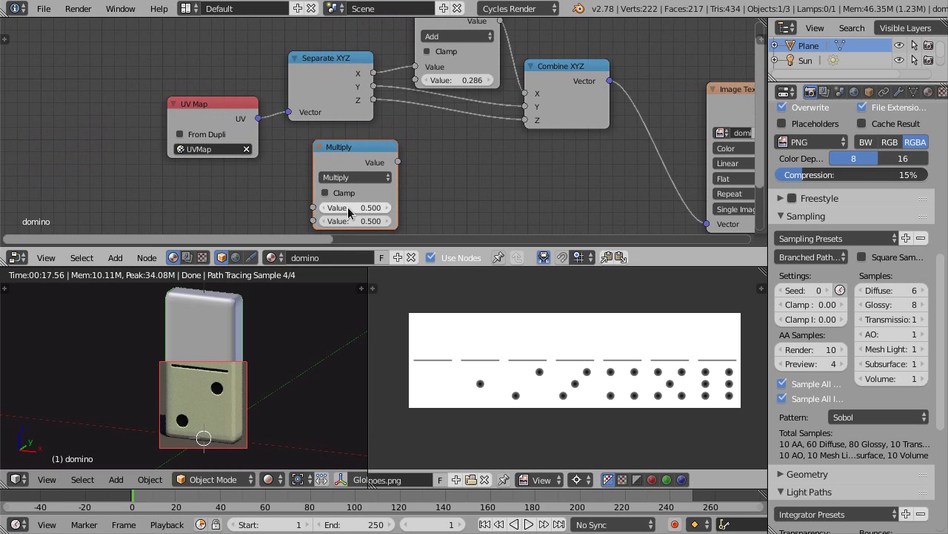
pyautogui.click(348, 220)
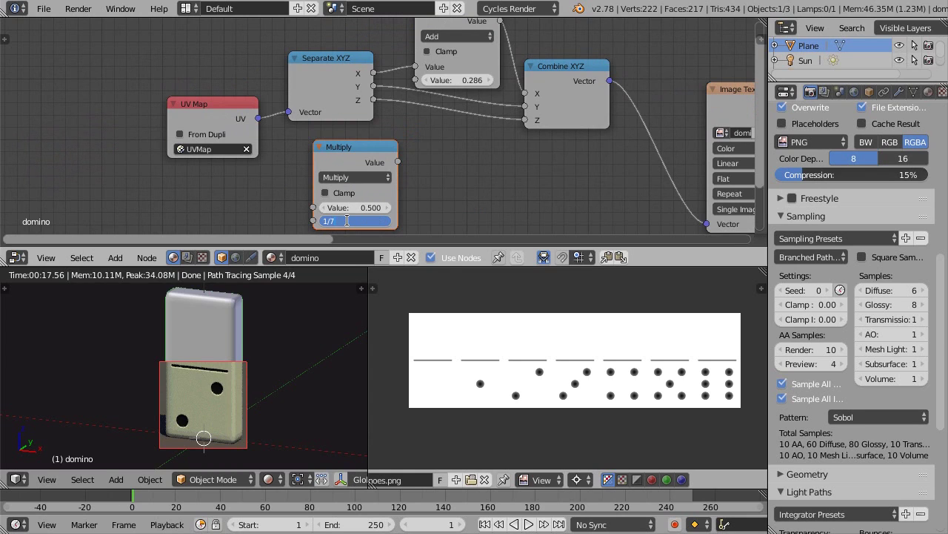
pyautogui.press('Return')
pyautogui.moveTo(398, 162); pyautogui.dragTo(400, 124)
pyautogui.click(346, 207)
pyautogui.press('Return')
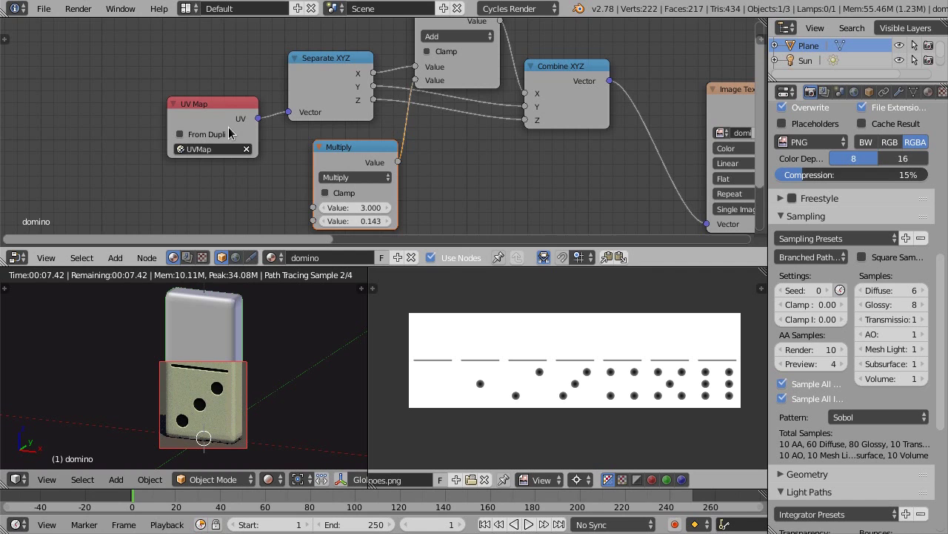
# Tidy the UV Map and Separate XYZ nodes and raise Multiply's first value to 3.2
pyautogui.moveTo(236, 112); pyautogui.dragTo(163, 61)
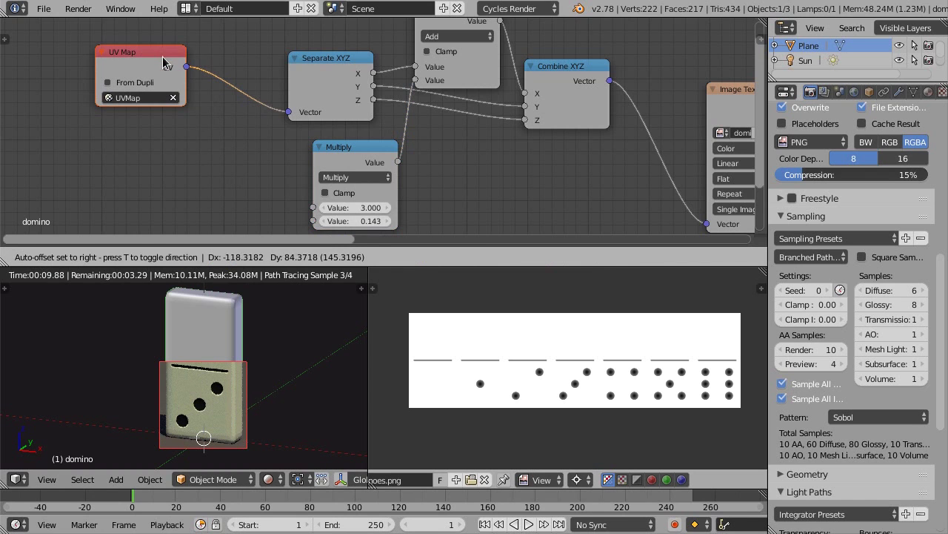
pyautogui.moveTo(335, 59); pyautogui.dragTo(330, 99)
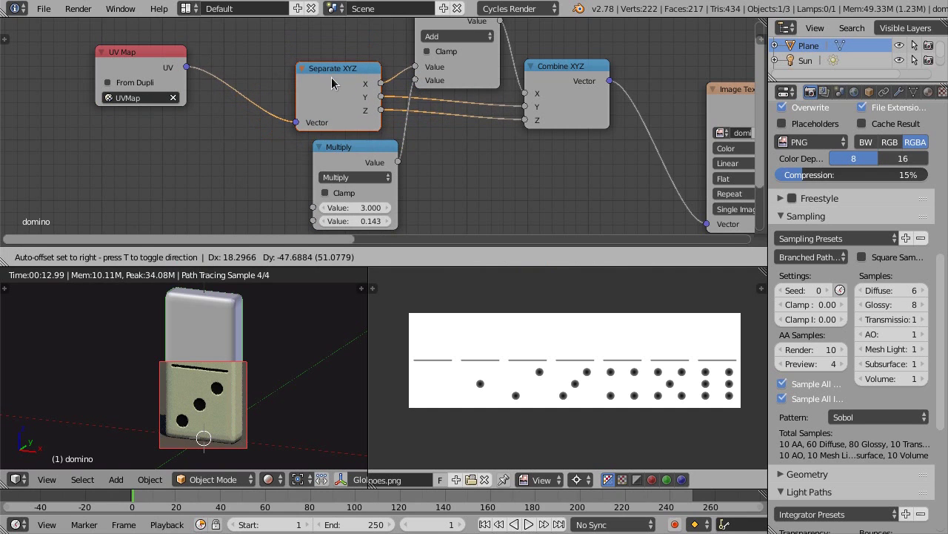
pyautogui.moveTo(331, 99); pyautogui.dragTo(341, 110)
pyautogui.scroll(2, 262, 124)
pyautogui.click(388, 186)
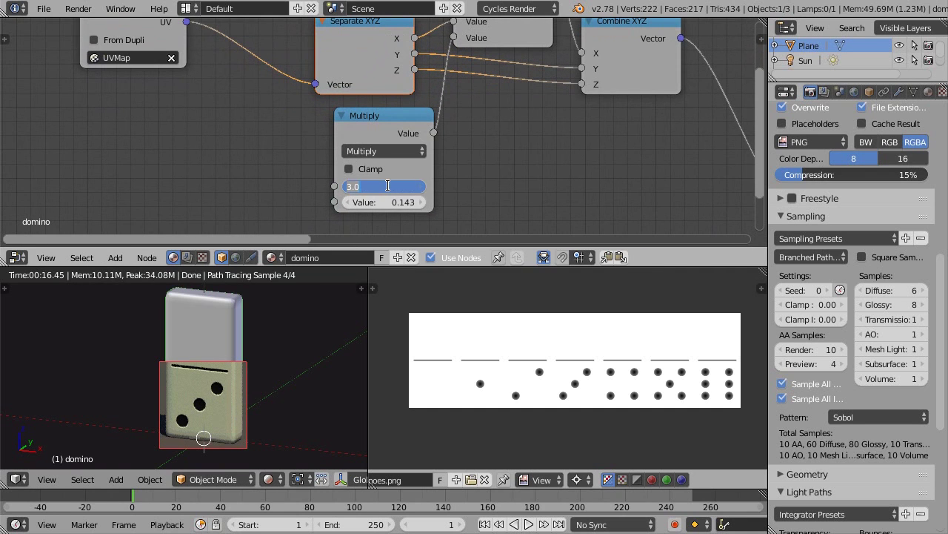
pyautogui.write('3.2')
pyautogui.press('Return')
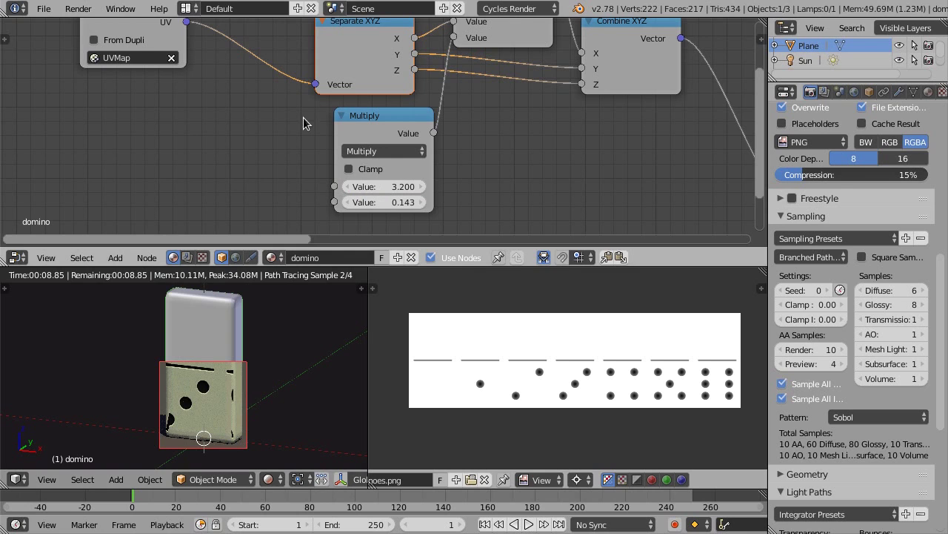
# Add a Math node beside Multiply and set its operation to Round
pyautogui.keyDown('ctrl'); pyautogui.scroll(3, 336, 140); pyautogui.keyUp('ctrl')
pyautogui.hotkey('shift', 'a')
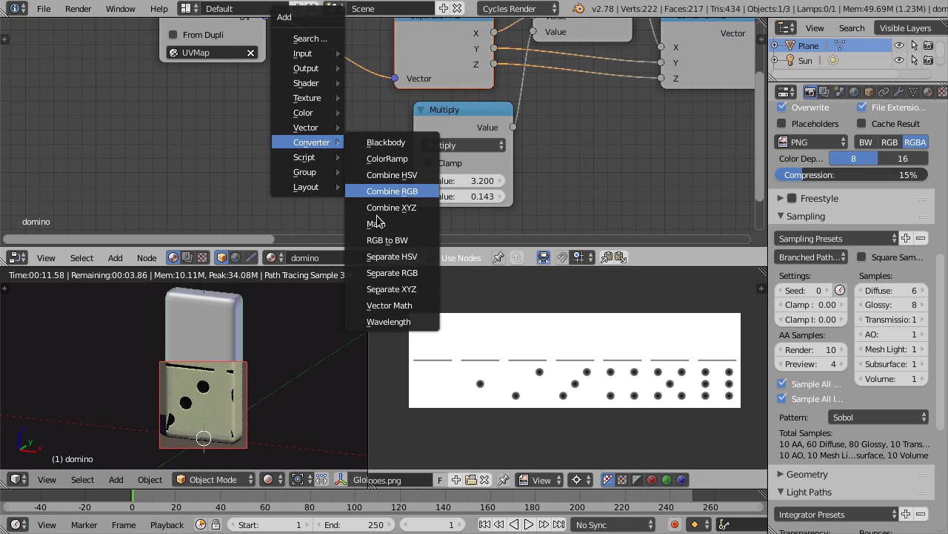
pyautogui.click(377, 224)
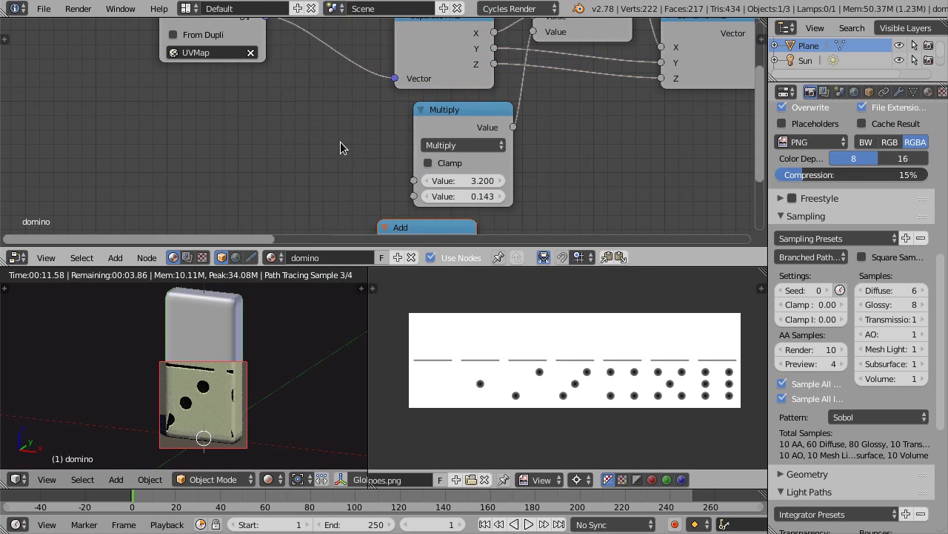
pyautogui.click(293, 98)
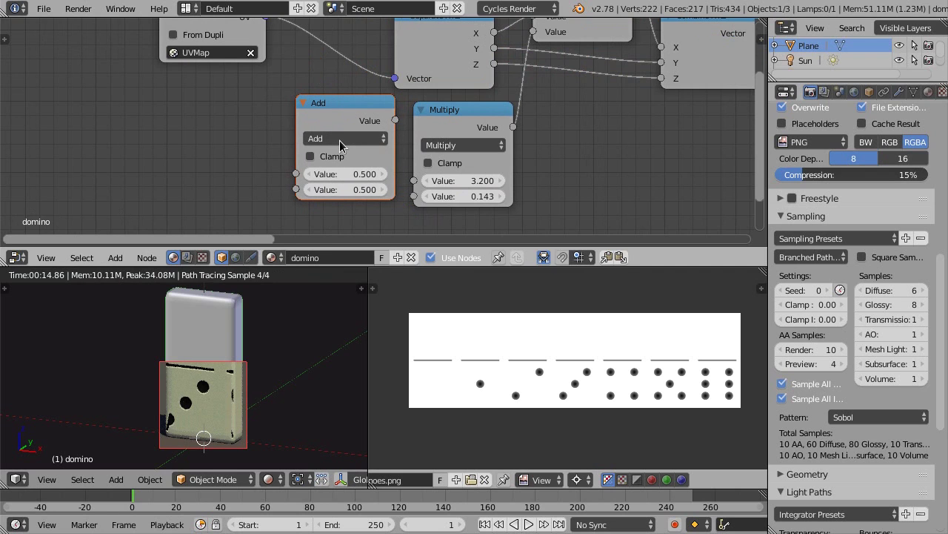
pyautogui.click(339, 140)
pyautogui.click(345, 373)
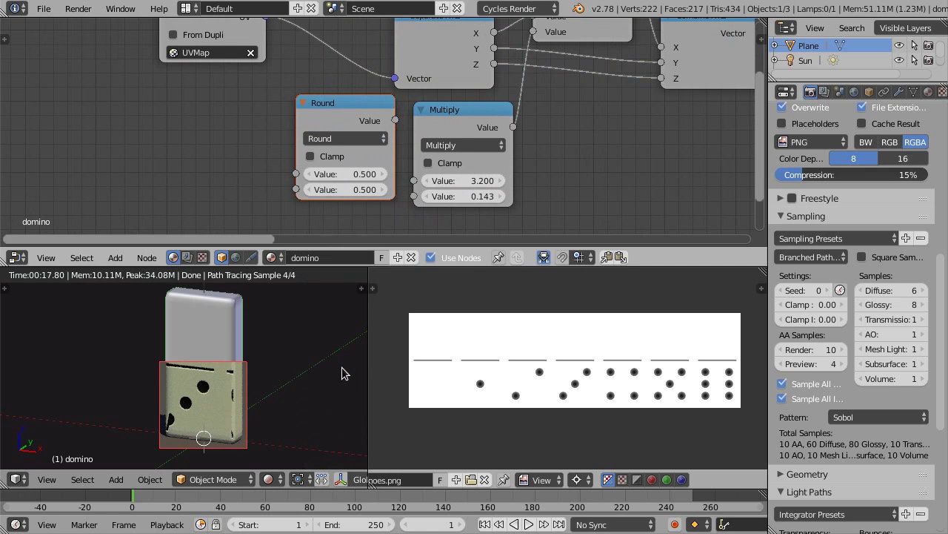
# Link Round's output to Multiply's first value and set Round's value to 3.2
pyautogui.moveTo(395, 120); pyautogui.dragTo(413, 180)
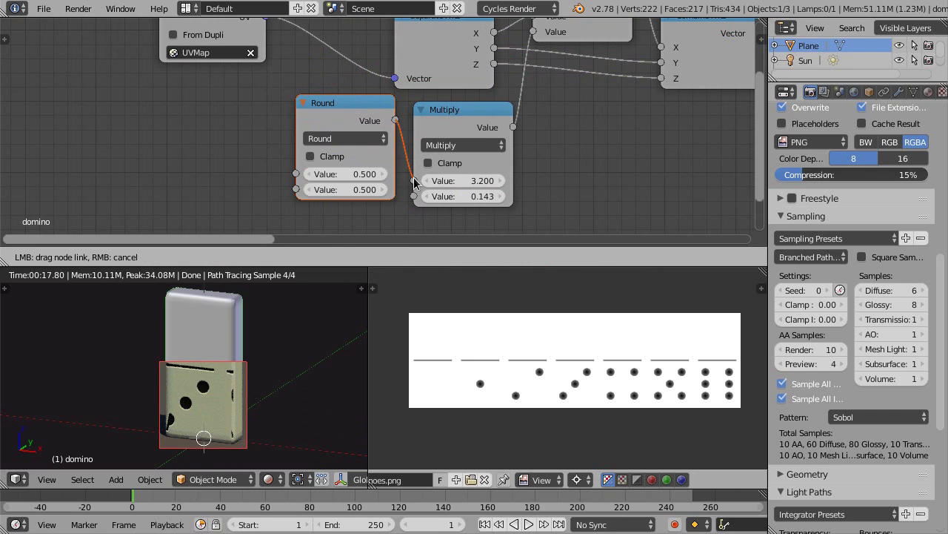
pyautogui.moveTo(395, 120); pyautogui.dragTo(407, 184)
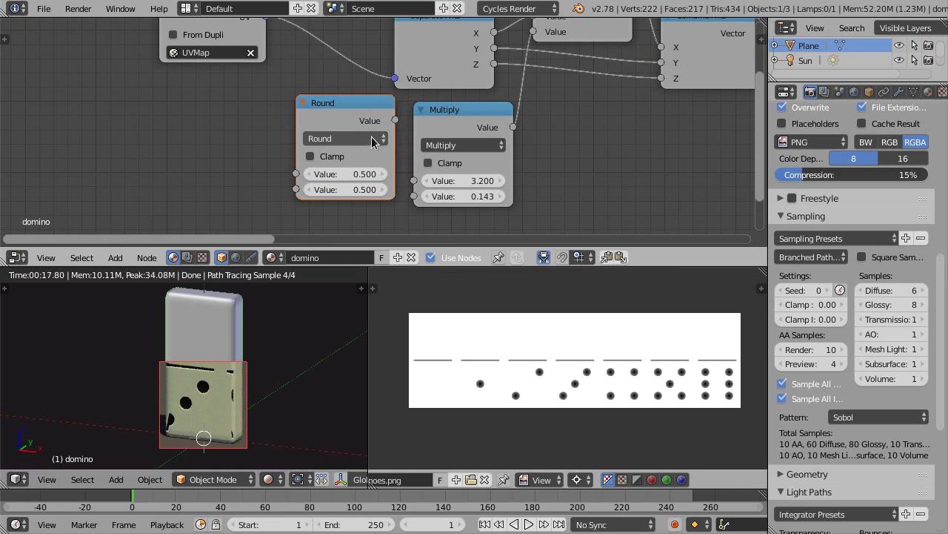
pyautogui.press('g')
pyautogui.click(346, 138)
pyautogui.moveTo(375, 121); pyautogui.dragTo(414, 180)
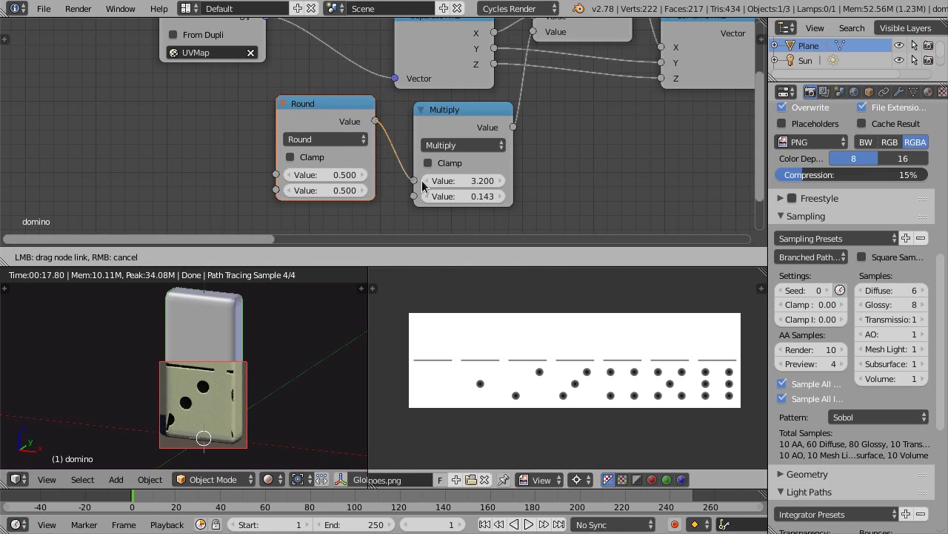
pyautogui.click(327, 173)
pyautogui.write('3')
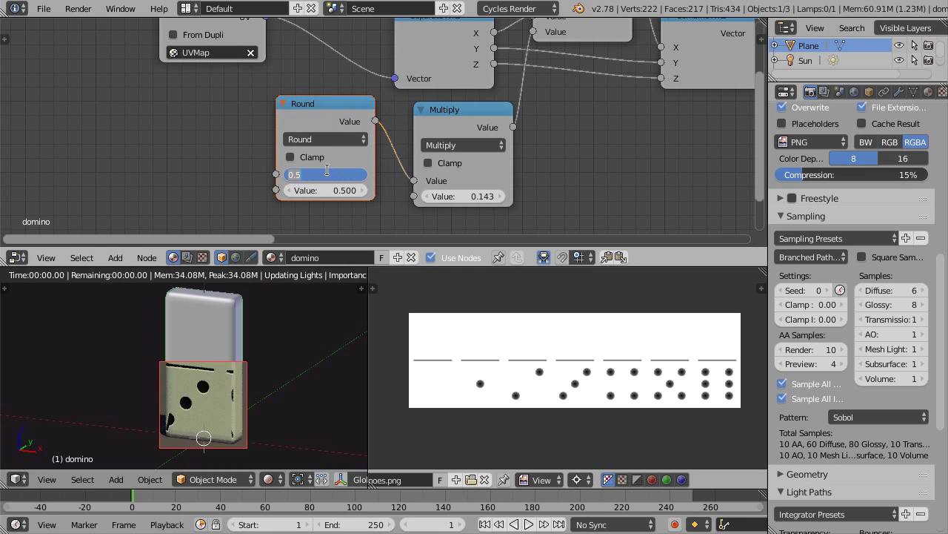
pyautogui.press('Return')
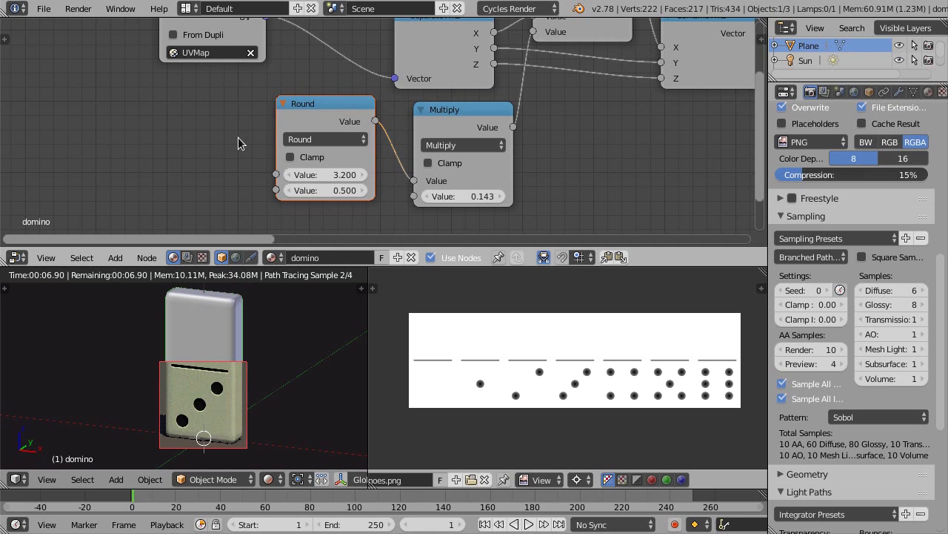
pyautogui.scroll(-2, 237, 137)
pyautogui.scroll(-1, 210, 98)
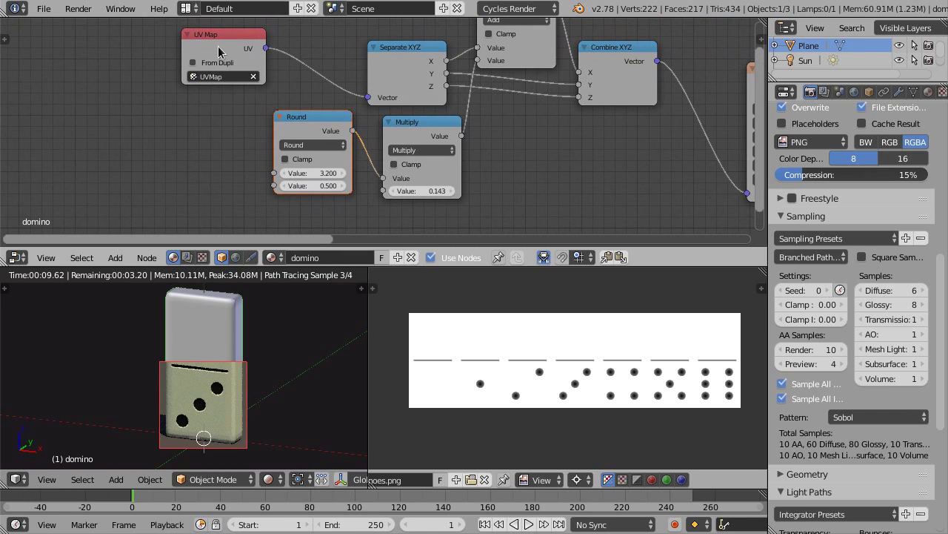
# Box-select the math nodes and pack them into a node group with Ctrl+G
pyautogui.moveTo(217, 46); pyautogui.dragTo(161, 52)
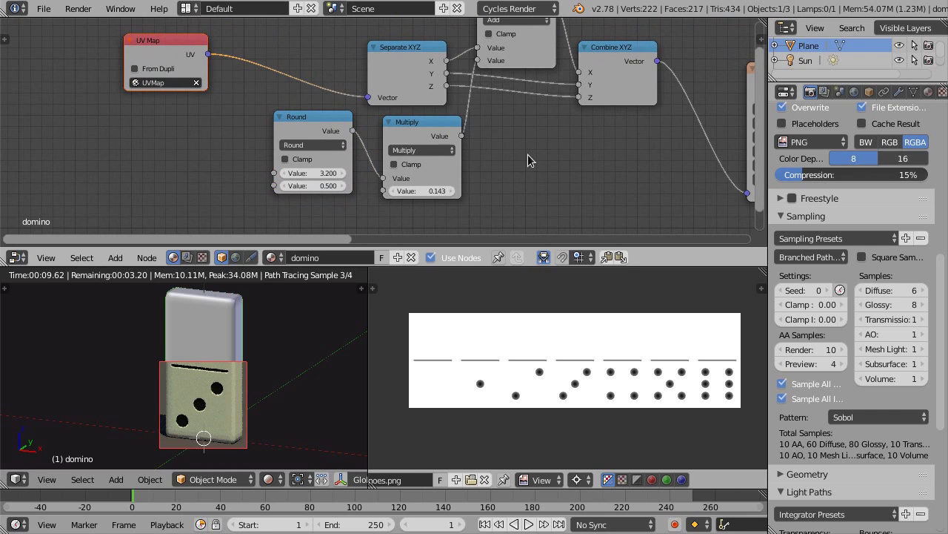
pyautogui.scroll(-1, 528, 160)
pyautogui.moveTo(527, 160); pyautogui.dragTo(527, 154, button='middle')
pyautogui.press('a')
pyautogui.press('b')
pyautogui.moveTo(304, 30); pyautogui.dragTo(590, 207)
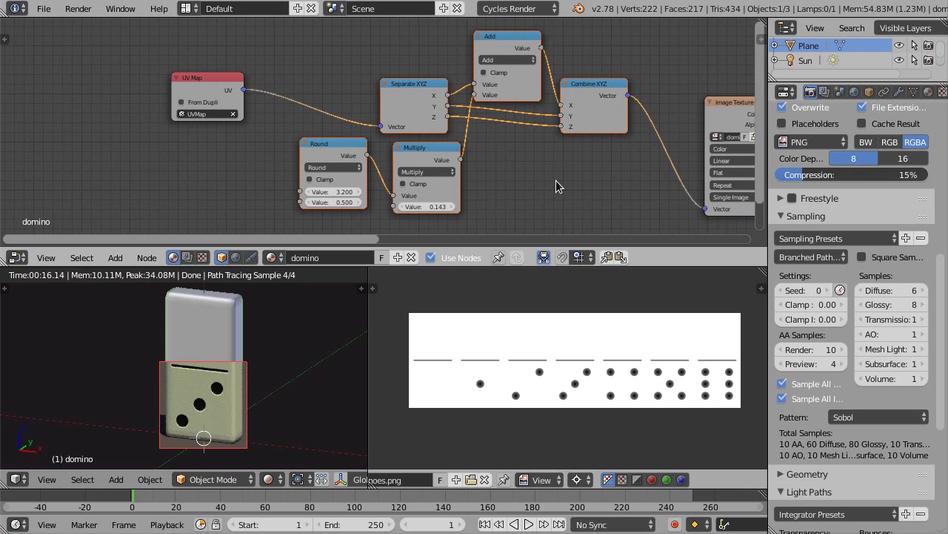
pyautogui.hotkey('ctrl', 'g')
pyautogui.press('g')
pyautogui.click(479, 143)
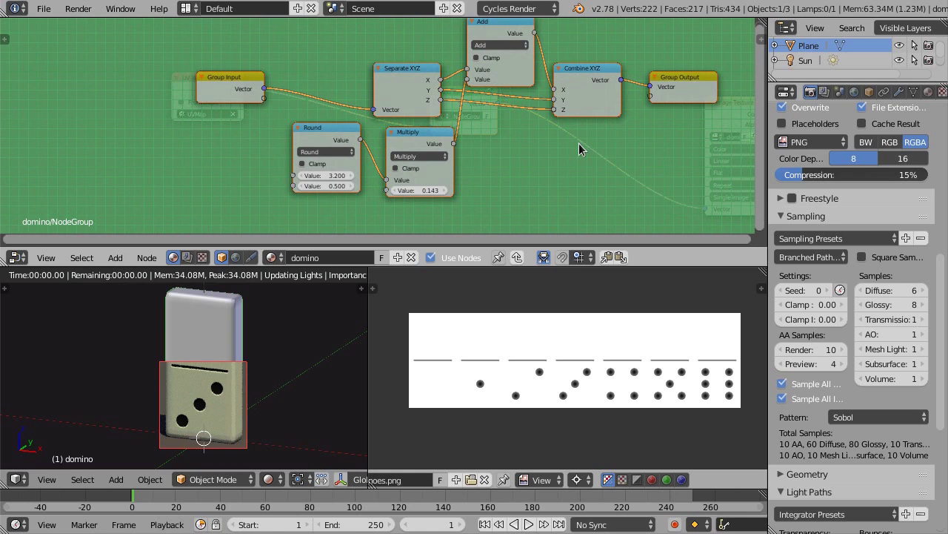
# Rename the group's Vector input and Vector output both to 'uv'
pyautogui.press('n')
pyautogui.click(649, 84)
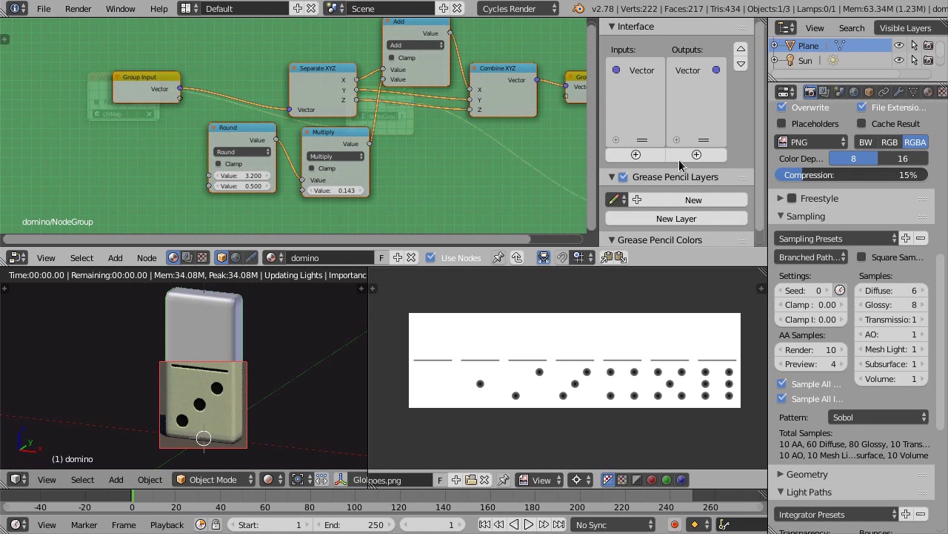
pyautogui.click(668, 174)
pyautogui.write('uv')
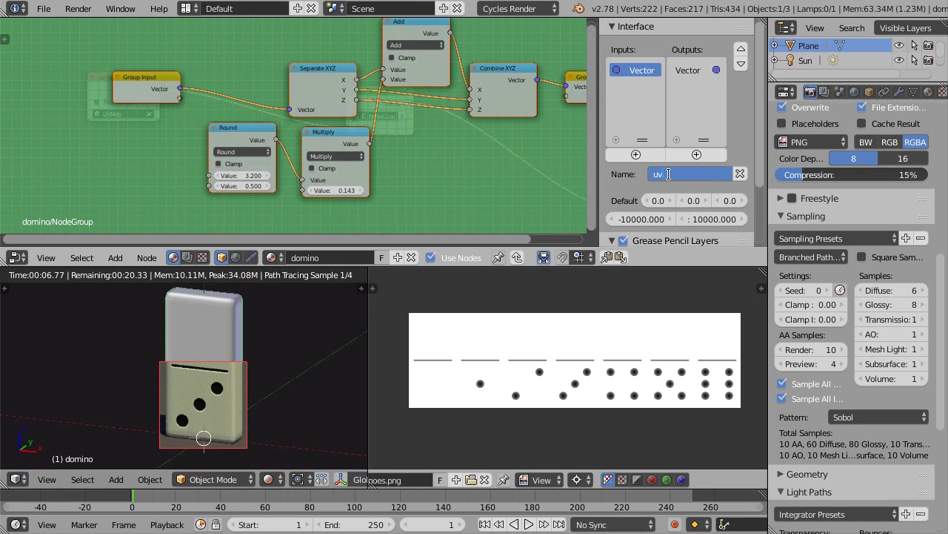
pyautogui.press('Return')
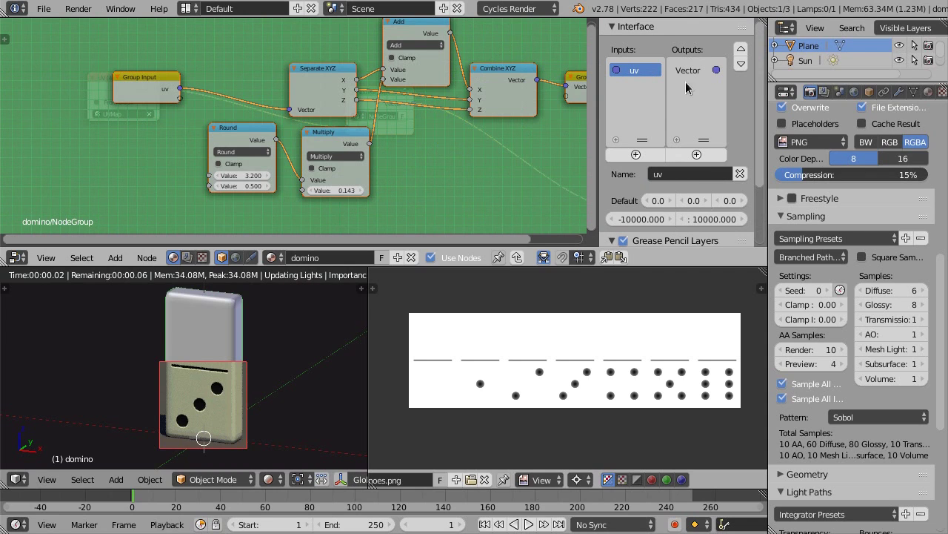
pyautogui.click(689, 71)
pyautogui.click(684, 174)
pyautogui.write('u')
pyautogui.press('Return')
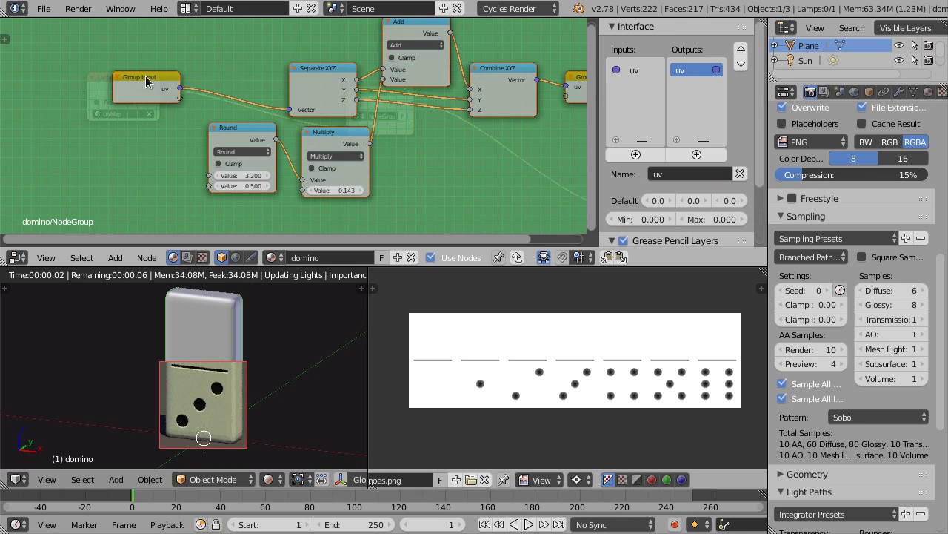
# Expose the Round node's first value as a new group input
pyautogui.click(123, 83)
pyautogui.moveTo(115, 77); pyautogui.dragTo(76, 73)
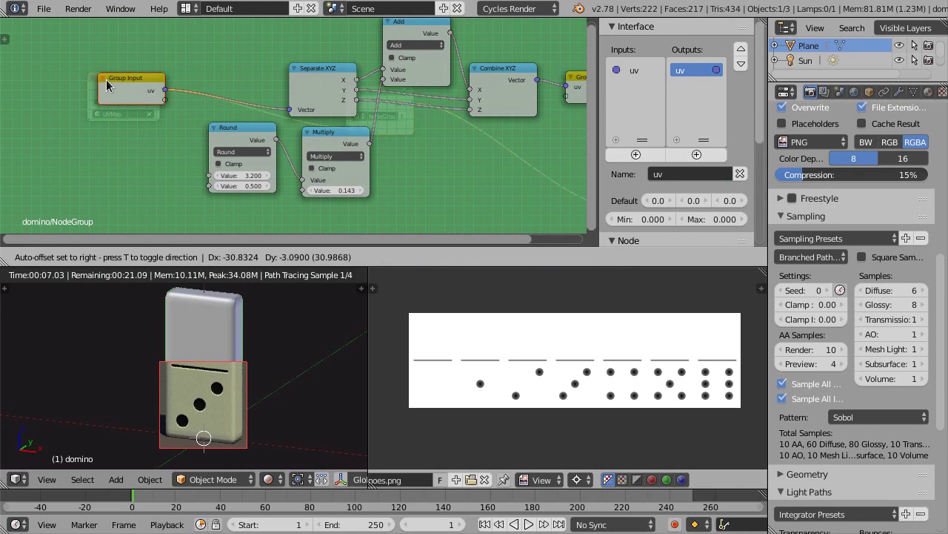
pyautogui.scroll(1, 168, 172)
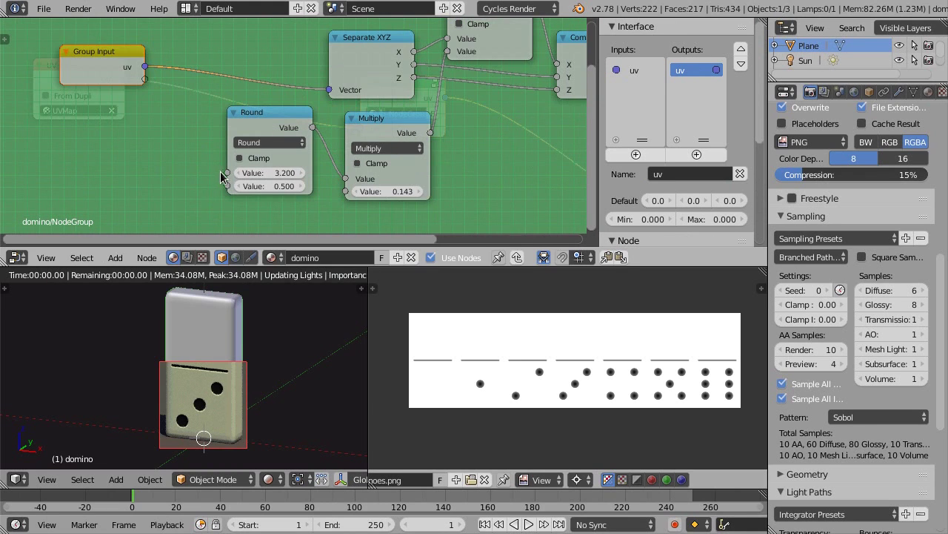
pyautogui.click(266, 119)
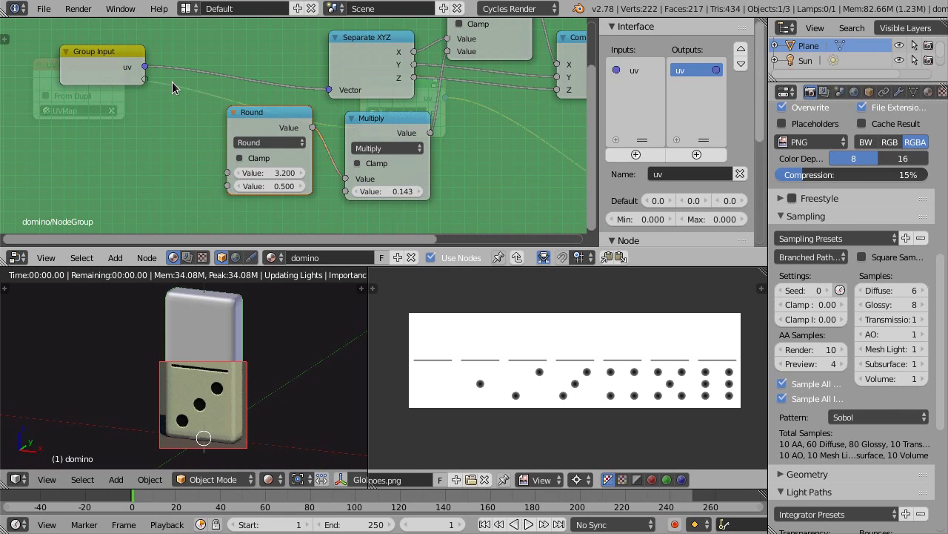
pyautogui.moveTo(228, 173); pyautogui.dragTo(145, 92)
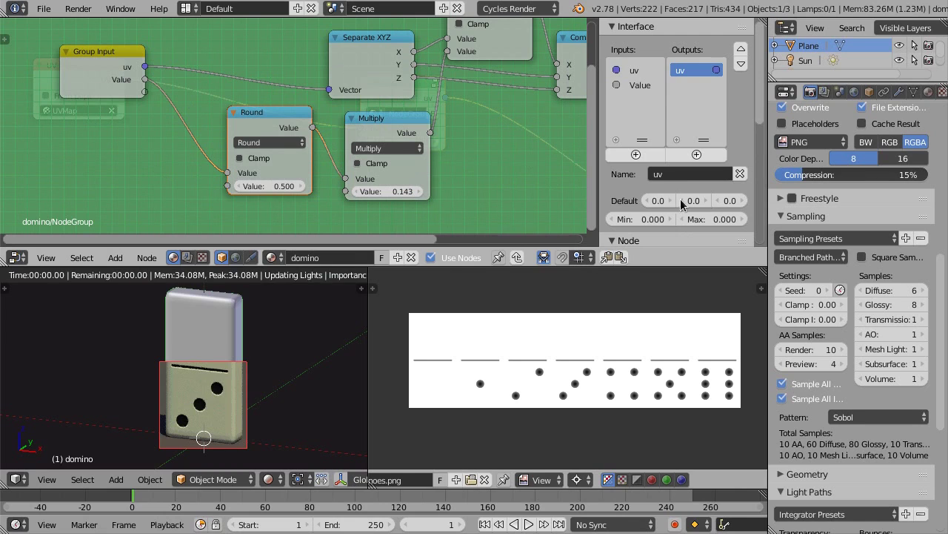
# Rename the new Value group input to 'valor dominó'
pyautogui.click(636, 85)
pyautogui.click(683, 173)
pyautogui.write('valor dominó')
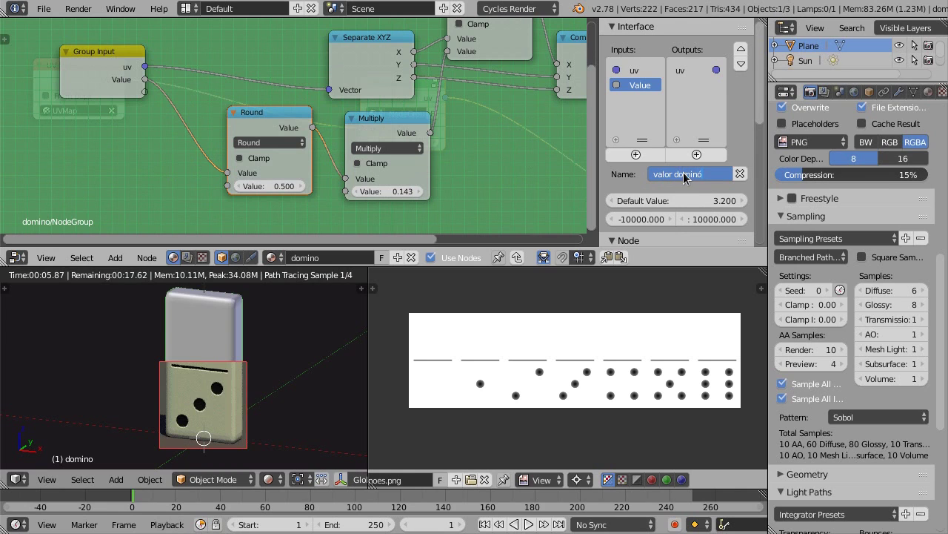
pyautogui.press('Return')
# Give the 'valor dominó' input default 0, minimum 0 and maximum 6
pyautogui.click(678, 198)
pyautogui.write('0')
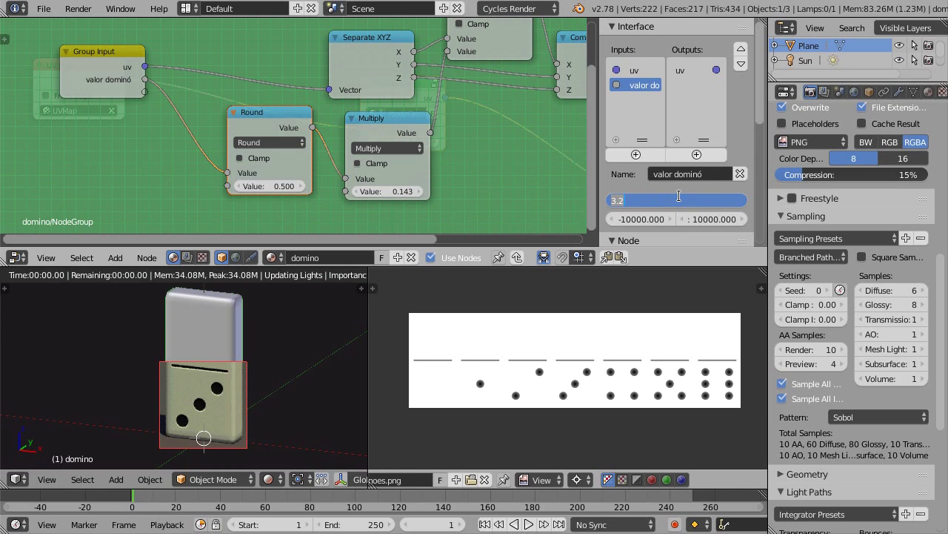
pyautogui.press('Tab')
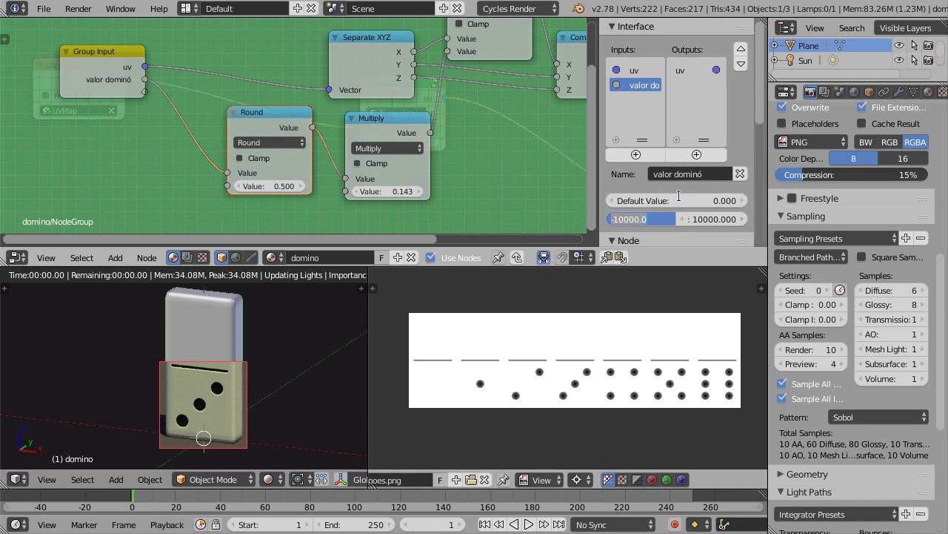
pyautogui.write('0')
pyautogui.press('Tab')
pyautogui.write('6')
pyautogui.press('Return')
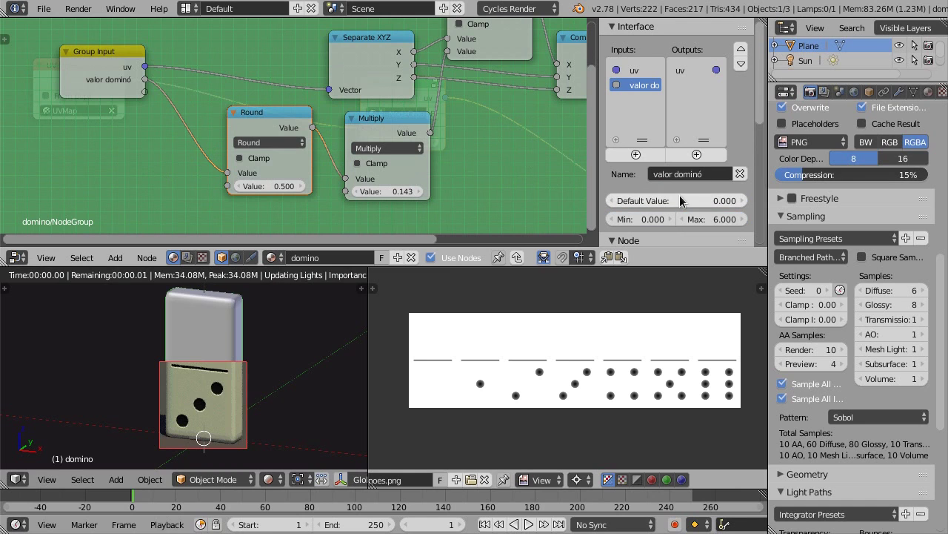
pyautogui.moveTo(164, 160); pyautogui.dragTo(174, 153, button='middle')
pyautogui.scroll(-1, 173, 152)
pyautogui.scroll(-1, 175, 152)
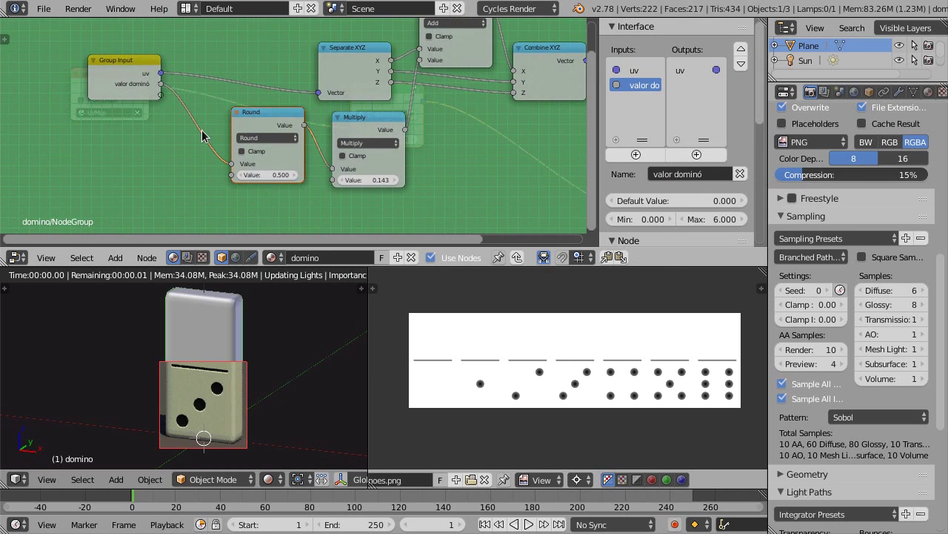
# Exit the group and rename the node group to 'posición textura'
pyautogui.press('Tab')
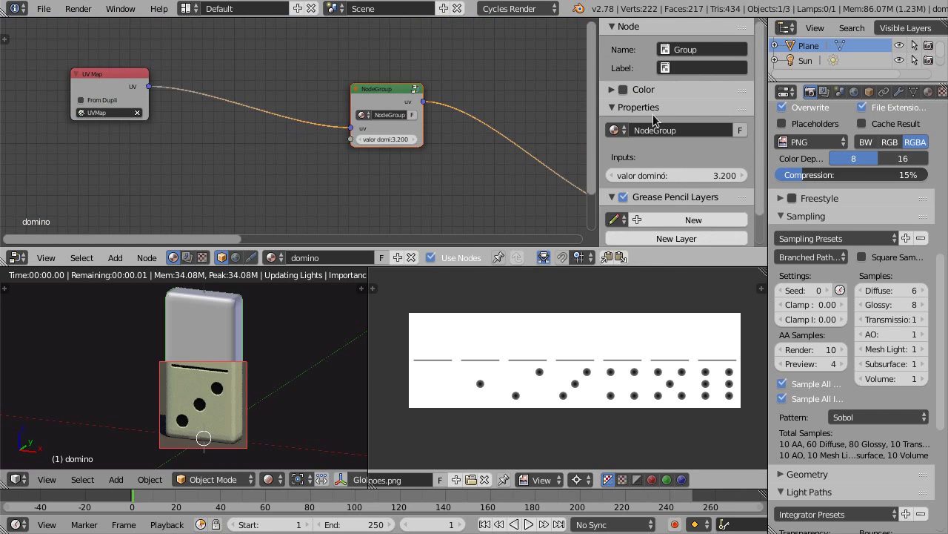
pyautogui.click(672, 127)
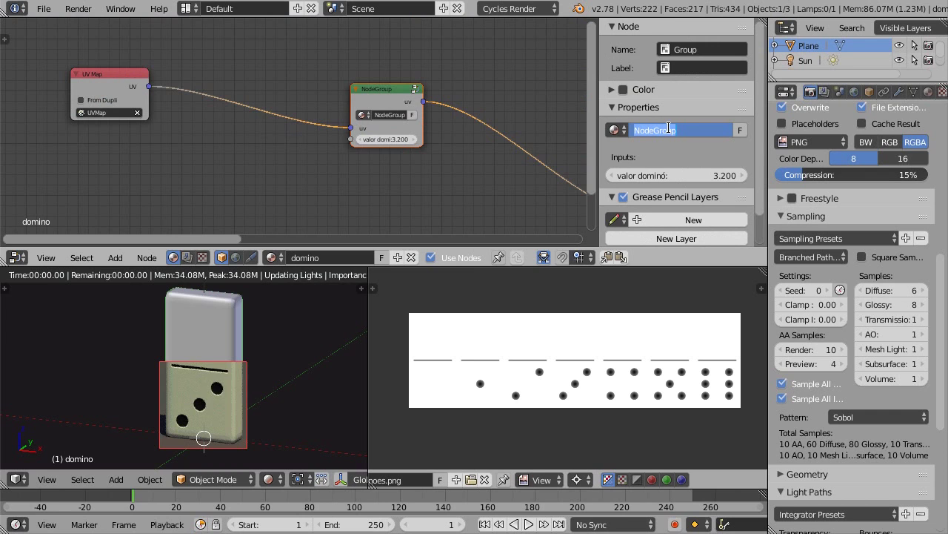
pyautogui.write('posición tex')
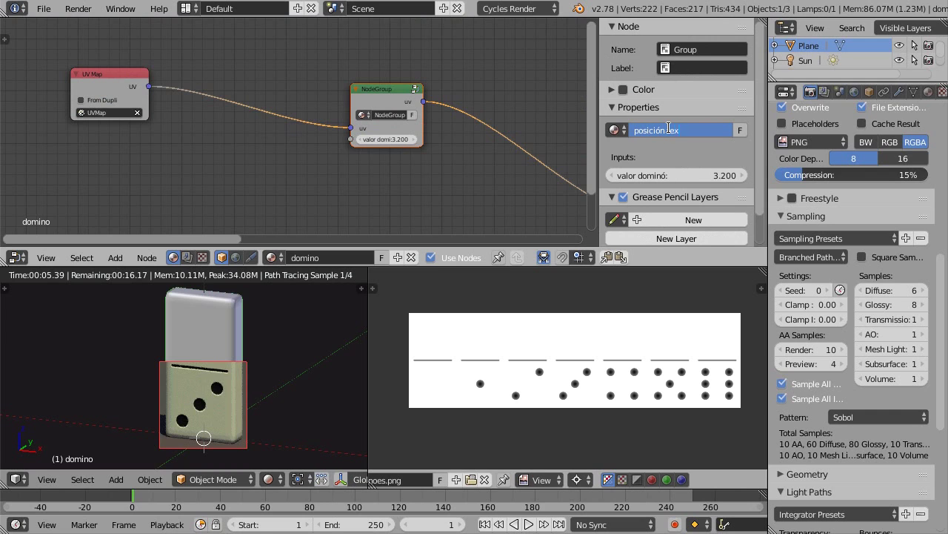
pyautogui.write('a')
pyautogui.press('Return')
# Set the group's valor dominó value to 2
pyautogui.moveTo(391, 155); pyautogui.dragTo(250, 135, button='middle')
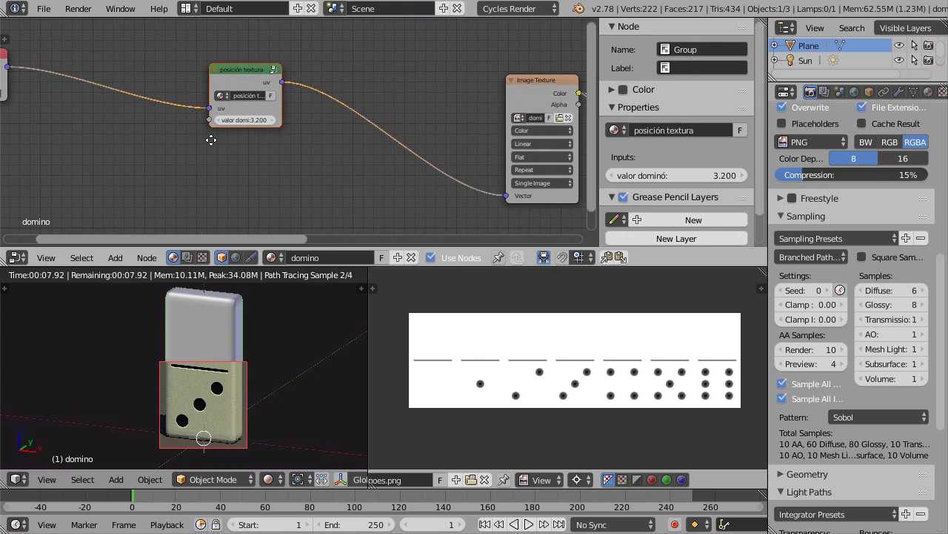
pyautogui.click(254, 119)
pyautogui.write('2')
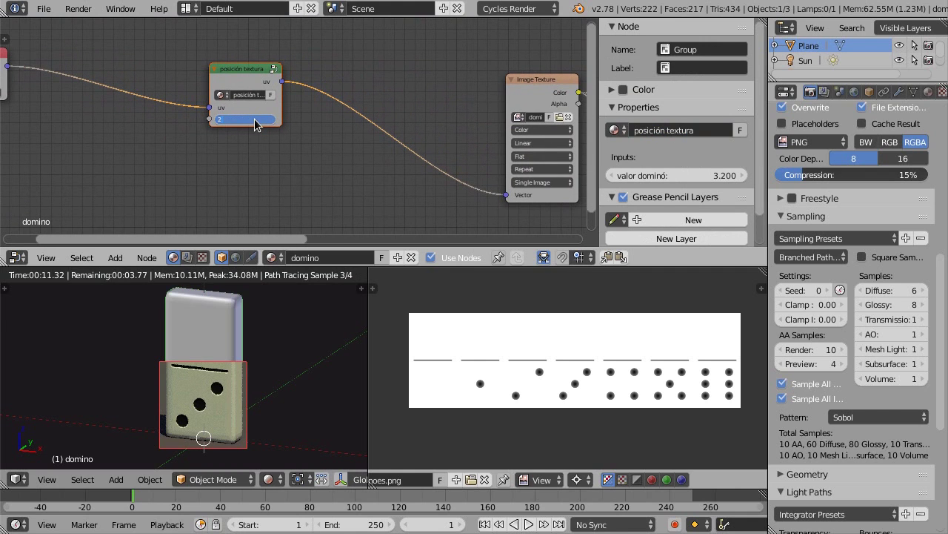
pyautogui.press('Return')
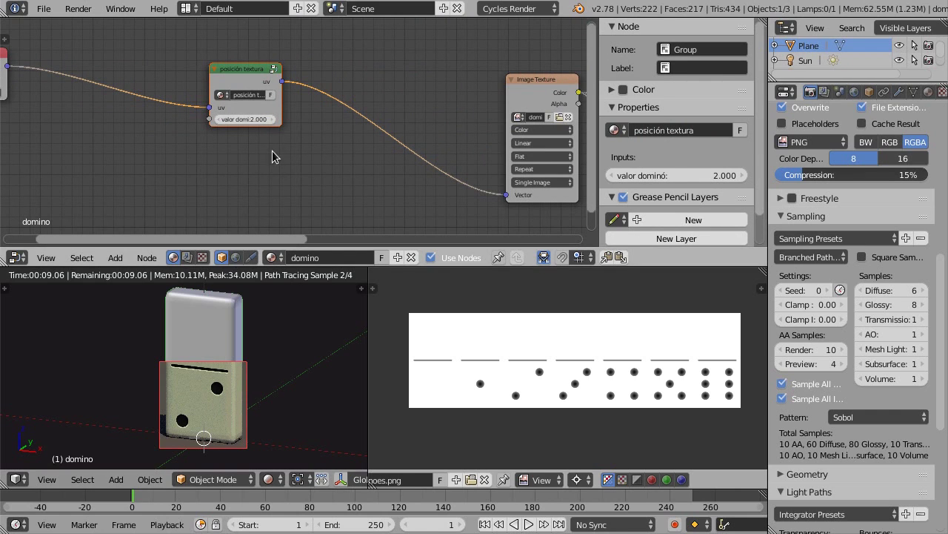
# Move the posición textura group next to the Image Texture and shift both left
pyautogui.press('g')
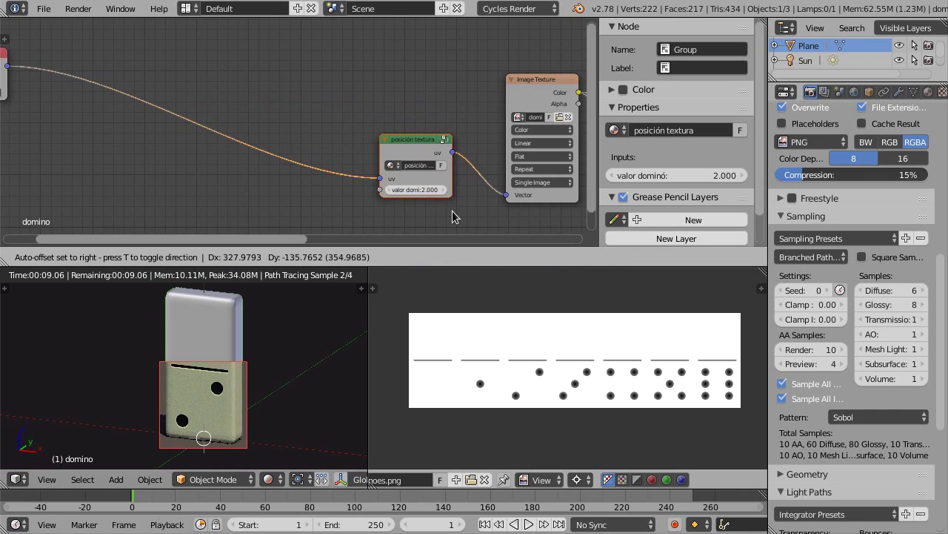
pyautogui.click(452, 213)
pyautogui.scroll(-2, 288, 138)
pyautogui.keyDown('ctrl'); pyautogui.scroll(-2, 333, 111); pyautogui.keyUp('ctrl')
pyautogui.keyDown('ctrl'); pyautogui.scroll(-1, 382, 129); pyautogui.keyUp('ctrl')
pyautogui.click(420, 116)
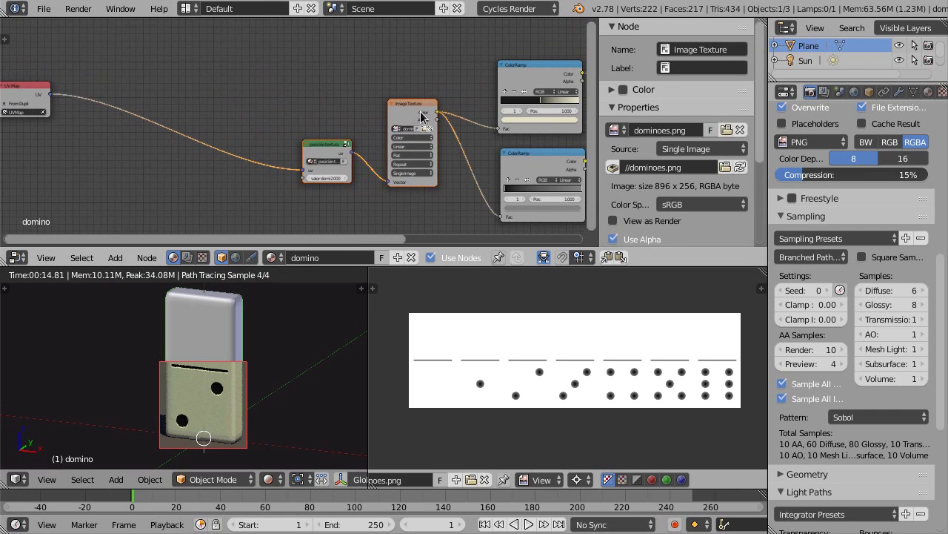
pyautogui.moveTo(418, 115); pyautogui.dragTo(393, 131)
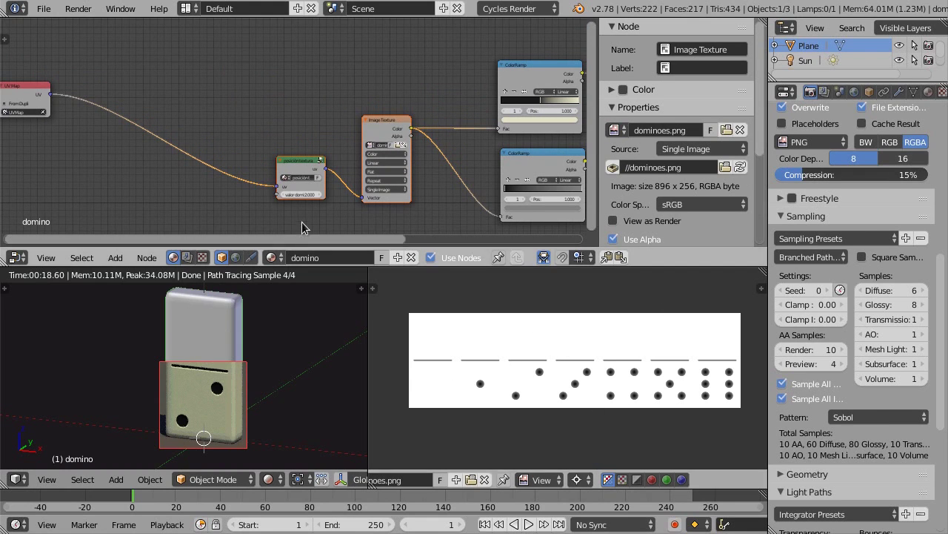
# Duplicate the Image Texture and group straight upward, then move all four nodes left
pyautogui.hotkey('shift', 'd')
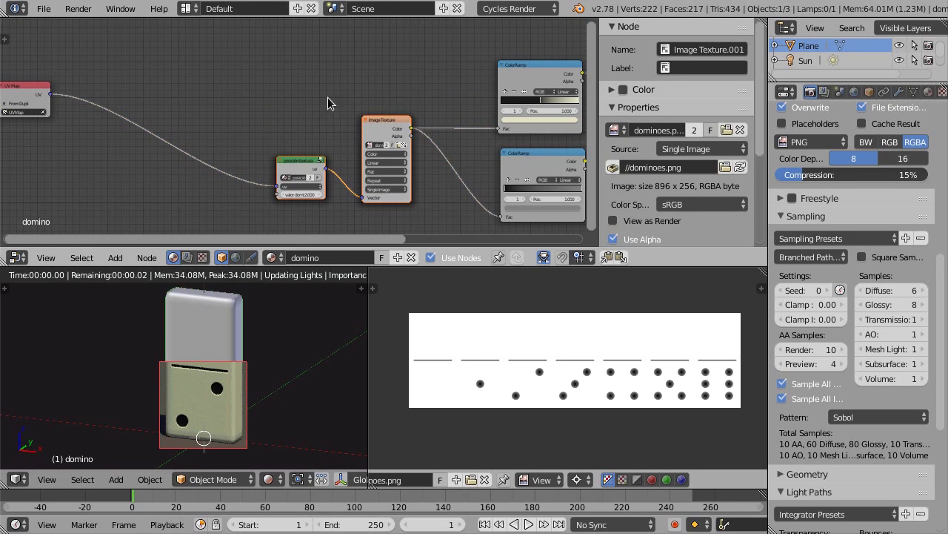
pyautogui.press('y')
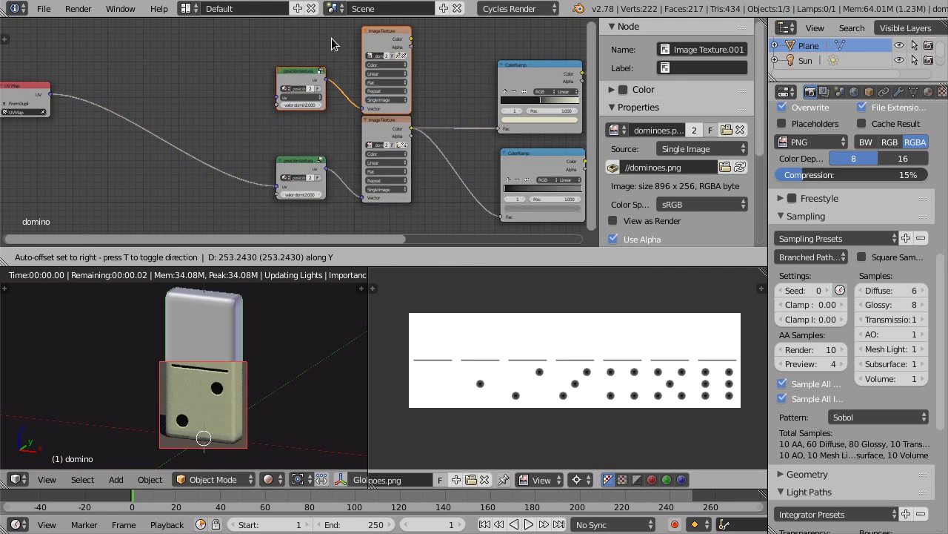
pyautogui.click(331, 35)
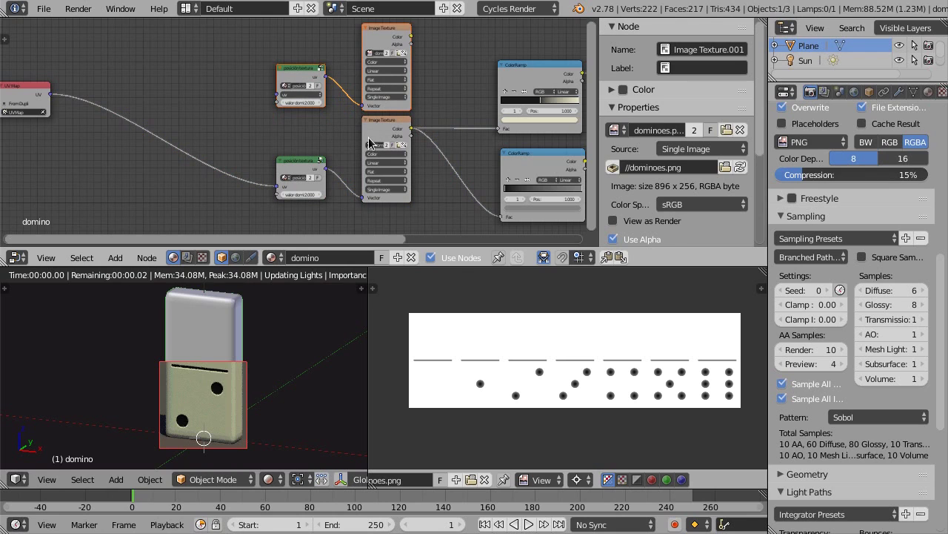
pyautogui.moveTo(287, 42); pyautogui.dragTo(387, 184)
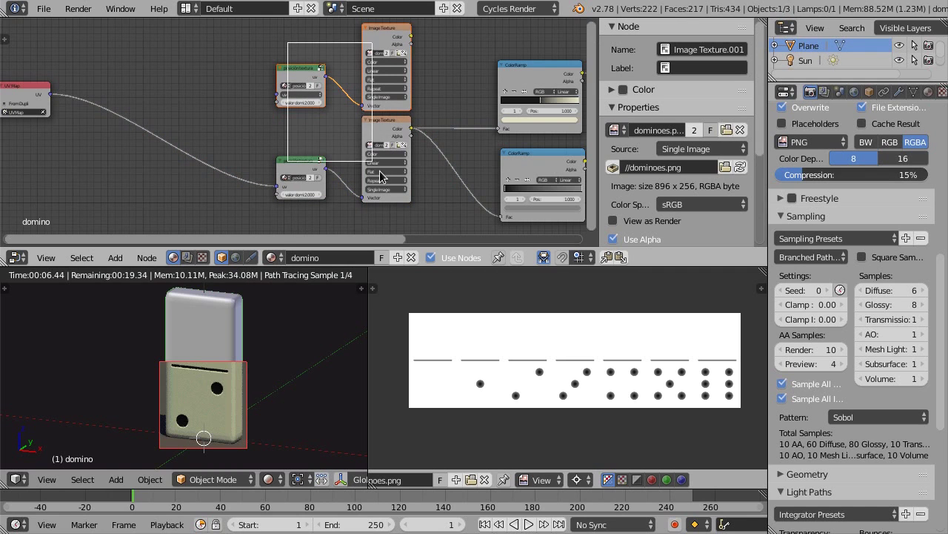
pyautogui.press('g')
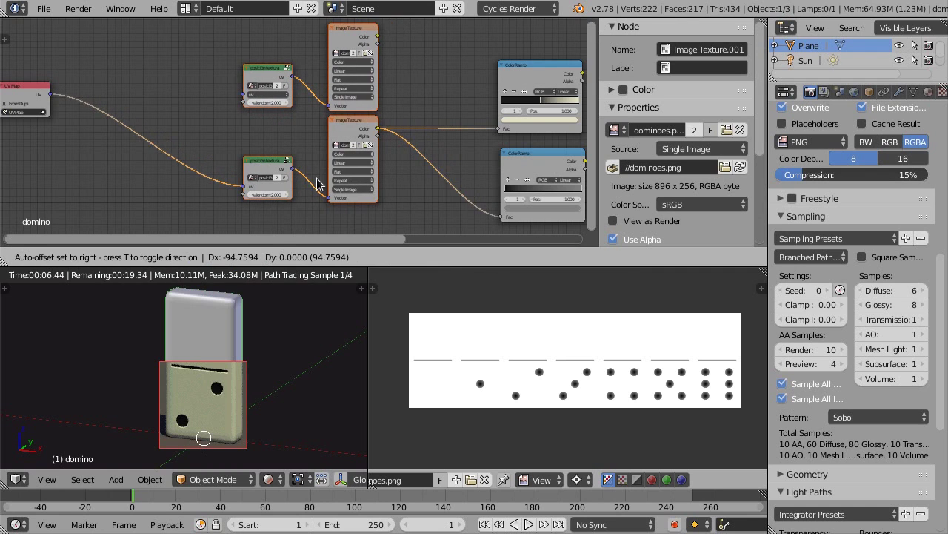
pyautogui.click(422, 136)
# Add a reroute splitting the texture colour link to both ColorRamps
pyautogui.keyDown('shift'); pyautogui.moveTo(453, 111); pyautogui.dragTo(412, 165, button='right'); pyautogui.keyUp('shift')
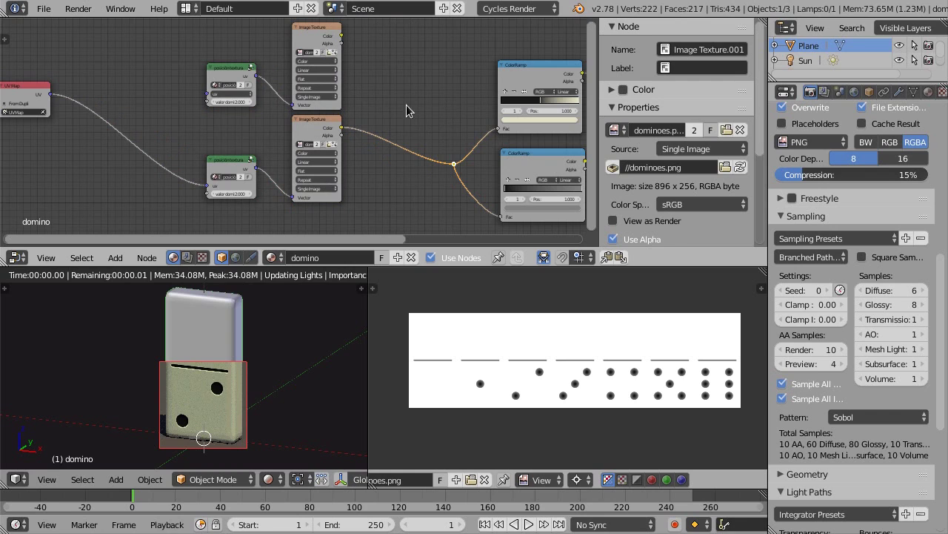
pyautogui.press('g')
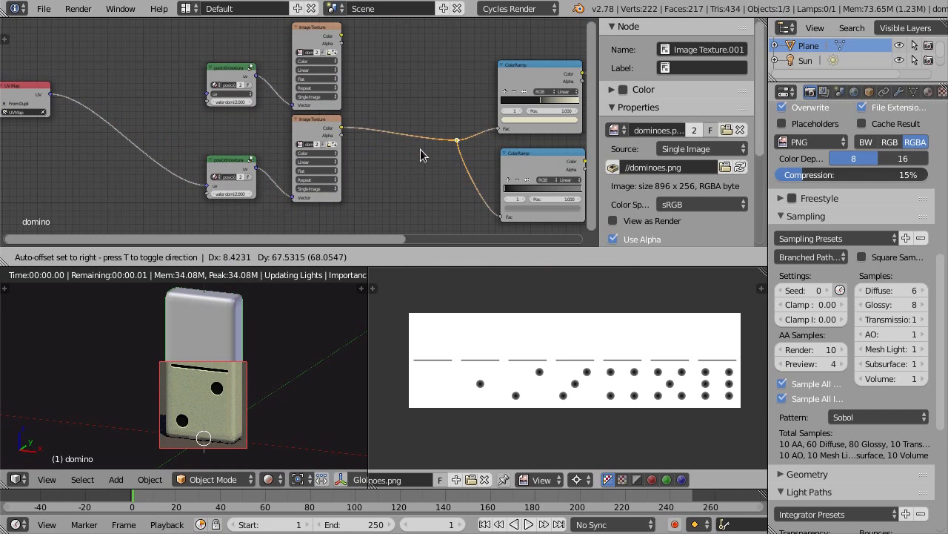
pyautogui.click(413, 136)
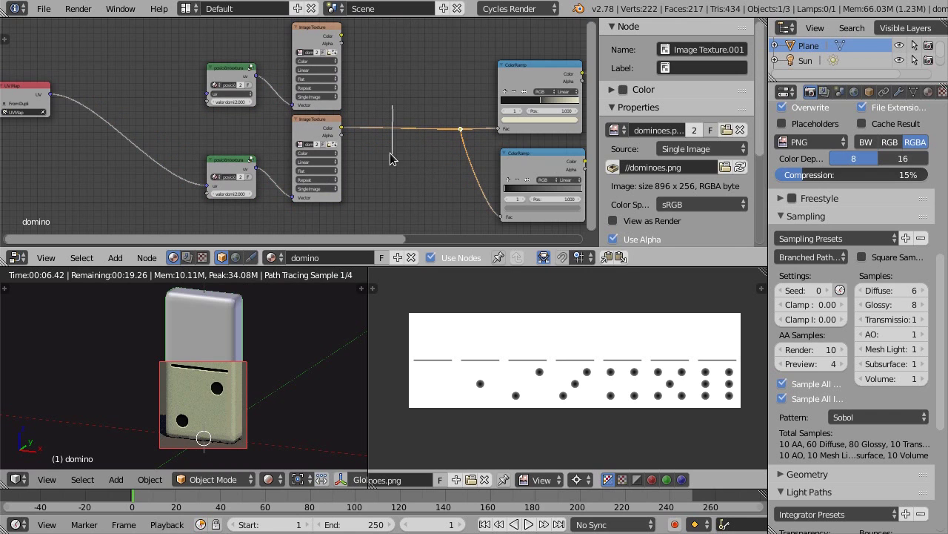
# Add a MixRGB node fed by both Image Texture colours and output to the ColorRamps
pyautogui.hotkey('shift', 'a')
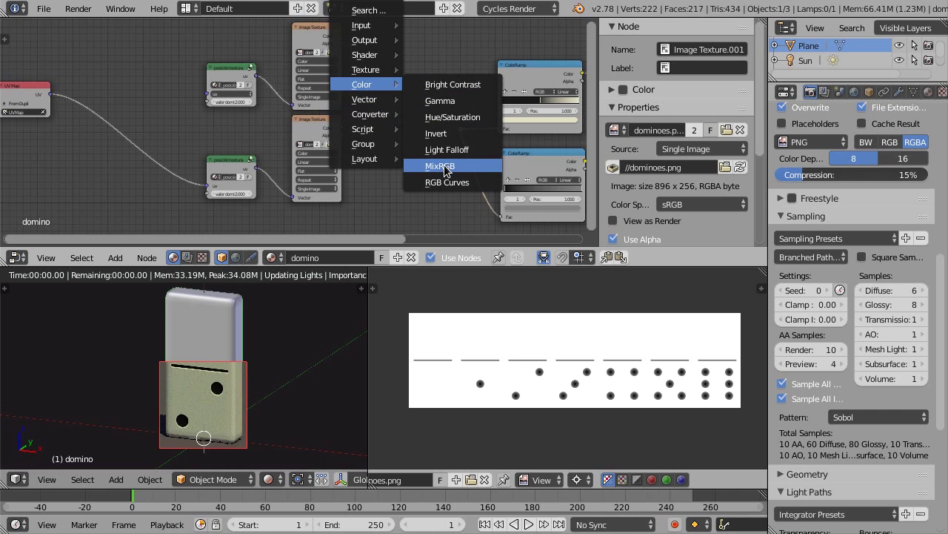
pyautogui.click(473, 168)
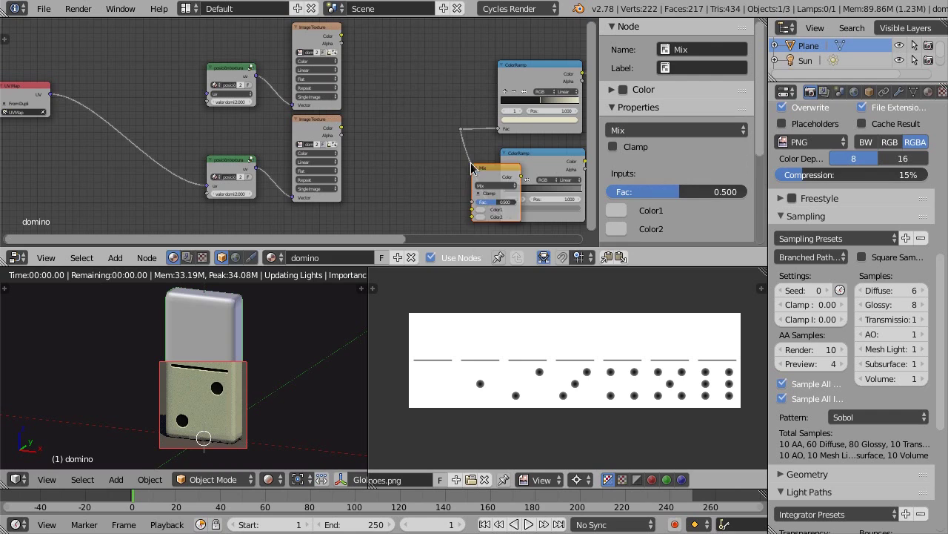
pyautogui.click(416, 98)
pyautogui.moveTo(424, 91)
pyautogui.mouseDown()
pyautogui.moveTo(468, 139)
pyautogui.moveTo(463, 134)
pyautogui.mouseUp()
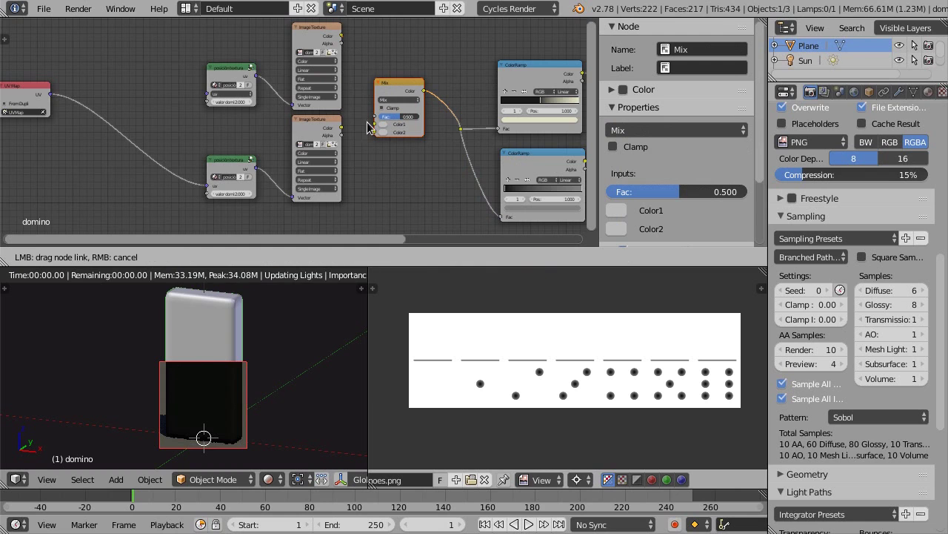
pyautogui.moveTo(370, 126); pyautogui.dragTo(366, 131)
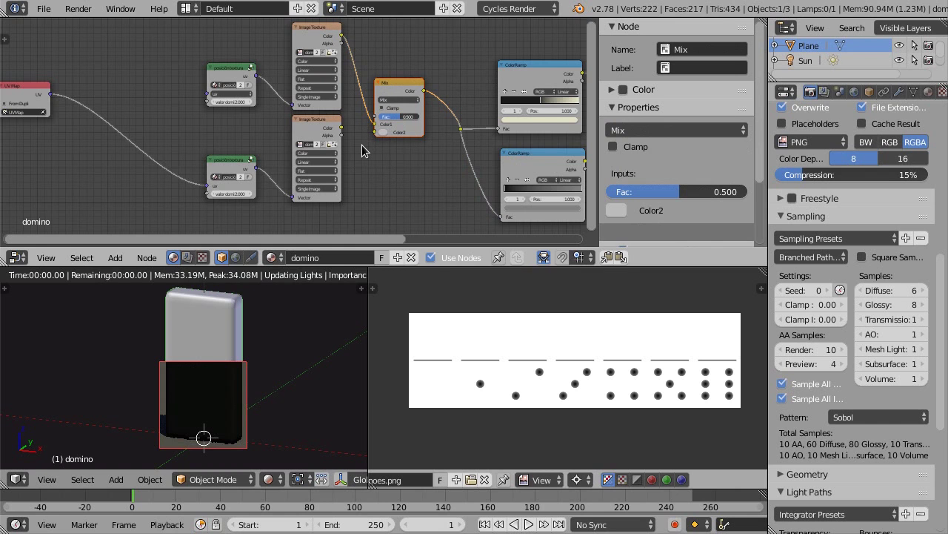
pyautogui.scroll(2, 361, 144)
pyautogui.moveTo(375, 129); pyautogui.dragTo(380, 128)
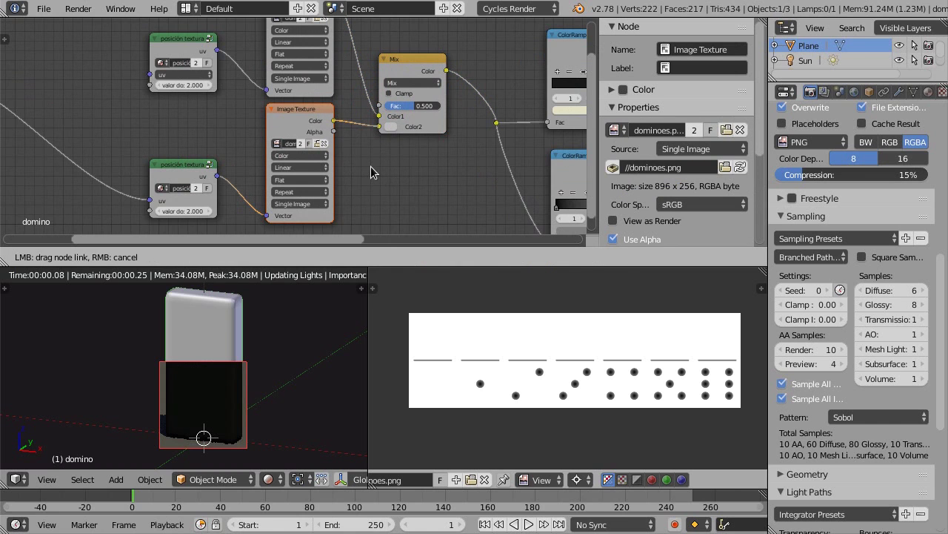
pyautogui.scroll(1, 366, 190)
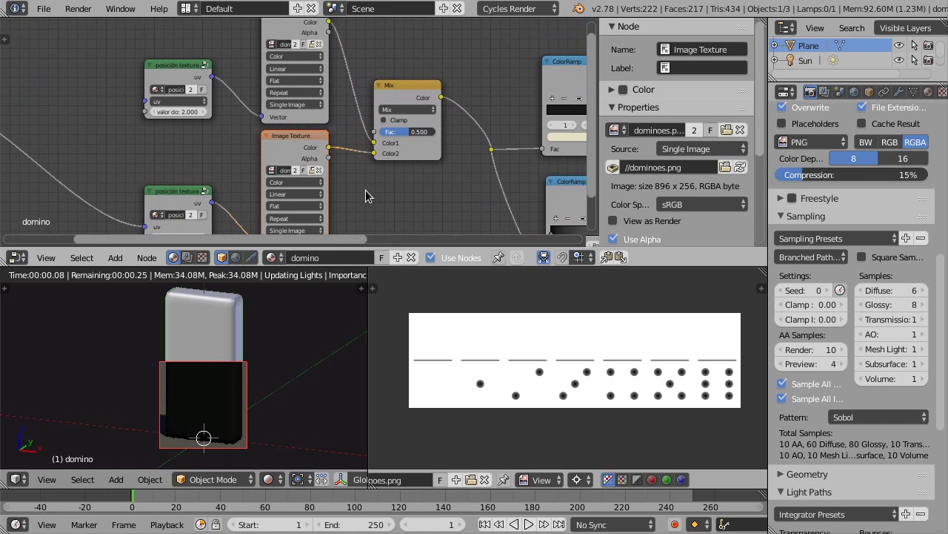
# Set the Mix node's blend mode to Multiply with factor 1
pyautogui.click(397, 104)
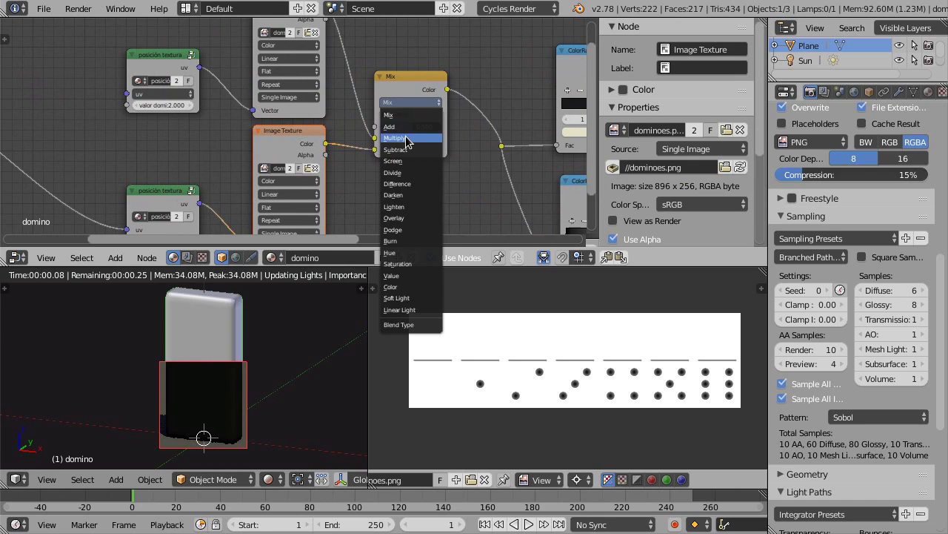
pyautogui.click(418, 137)
pyautogui.click(416, 126)
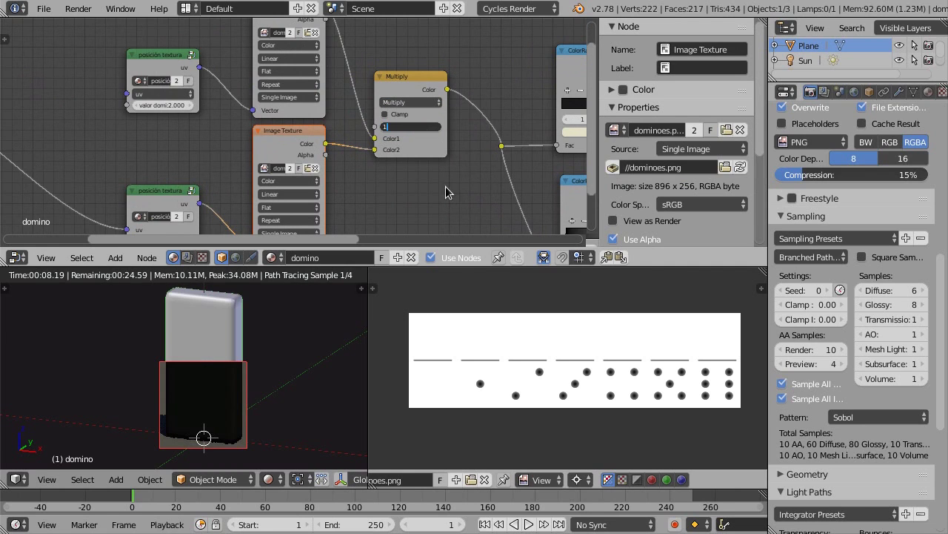
pyautogui.press('Return')
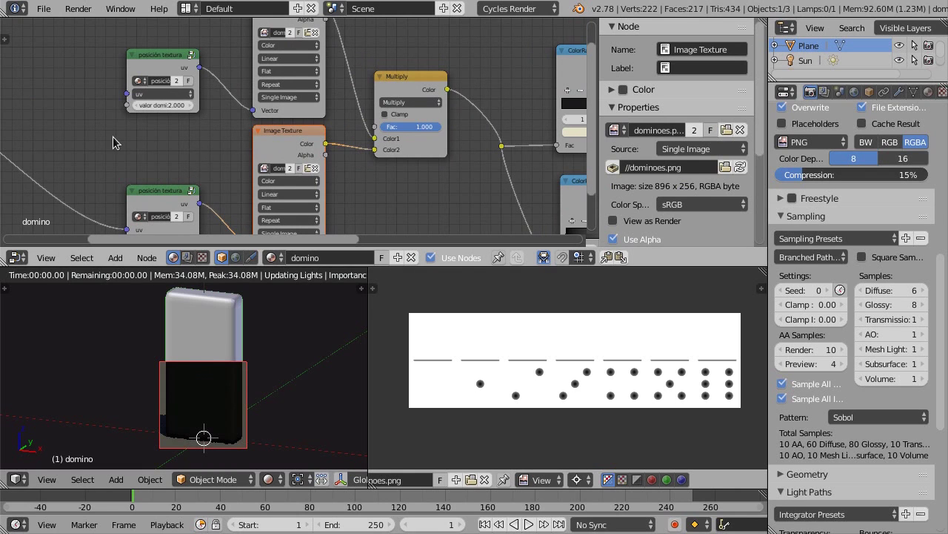
pyautogui.keyDown('ctrl'); pyautogui.scroll(5, 367, 148); pyautogui.keyUp('ctrl')
# Insert a Mapping node rotated 180° on Z between UV Map and posición textura
pyautogui.keyDown('ctrl'); pyautogui.scroll(3, 369, 148); pyautogui.keyUp('ctrl')
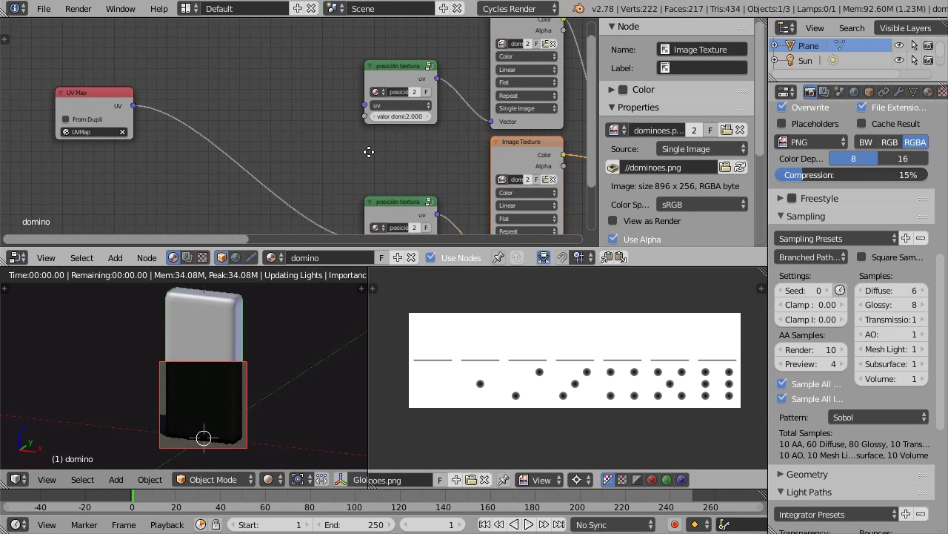
pyautogui.moveTo(118, 106); pyautogui.dragTo(47, 137)
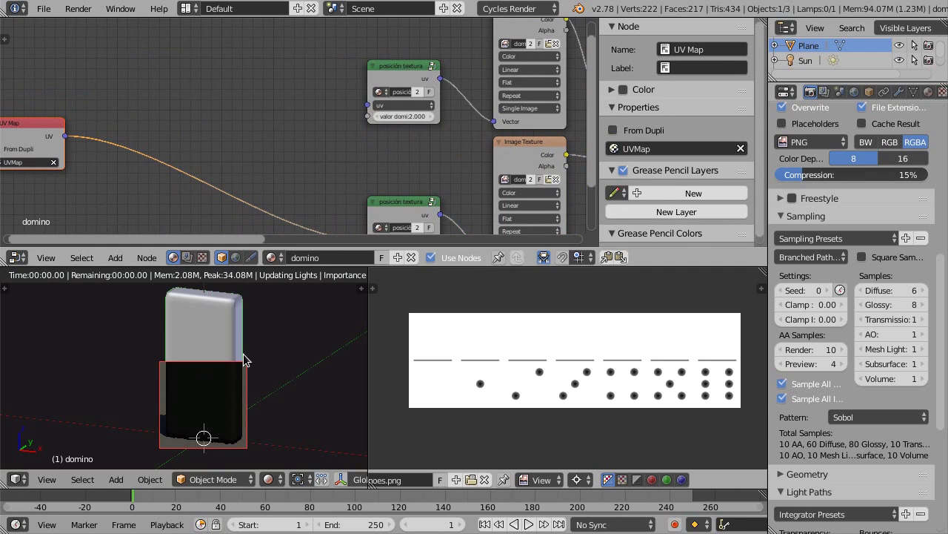
pyautogui.hotkey('shift', 'z')
pyautogui.keyDown('ctrl'); pyautogui.moveTo(199, 129); pyautogui.dragTo(278, 97, button='middle'); pyautogui.keyUp('ctrl')
pyautogui.hotkey('shift', 'a')
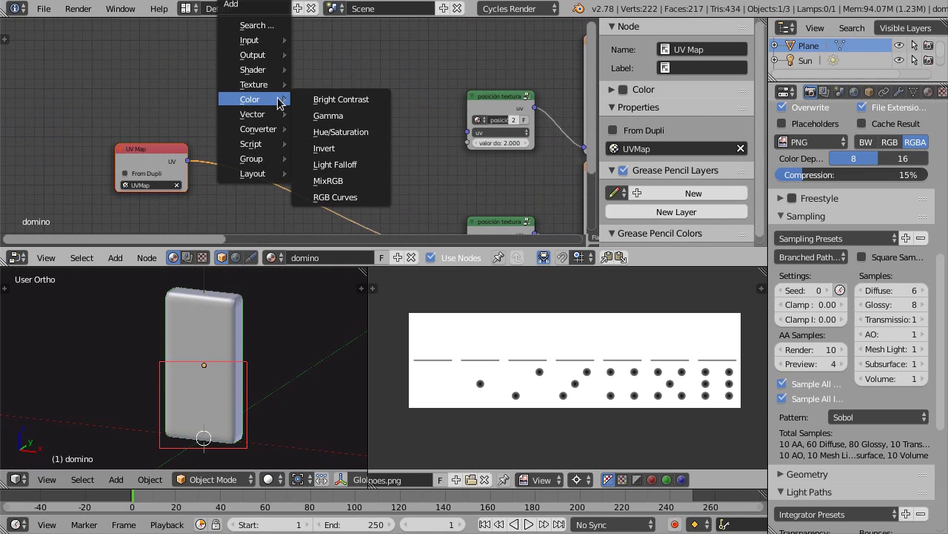
pyautogui.moveTo(252, 114)
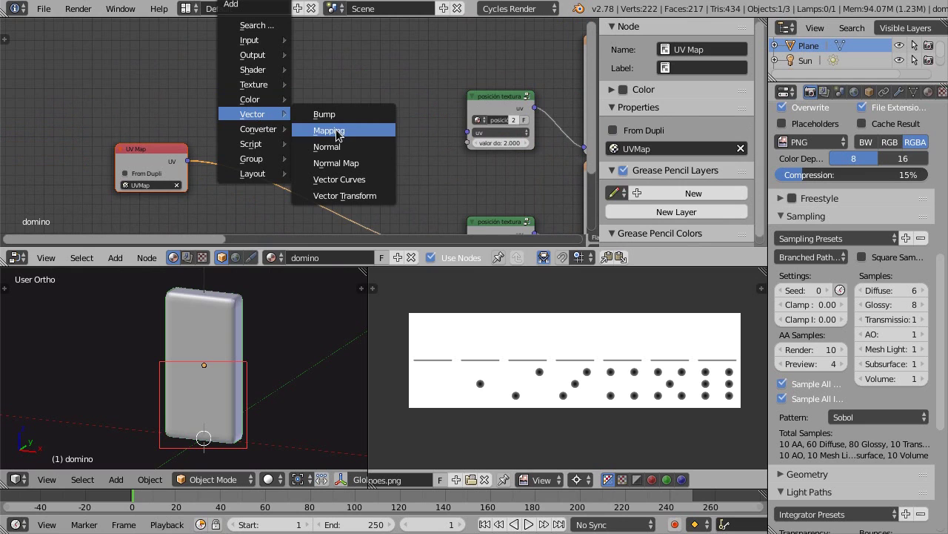
pyautogui.click(329, 130)
pyautogui.click(435, 128)
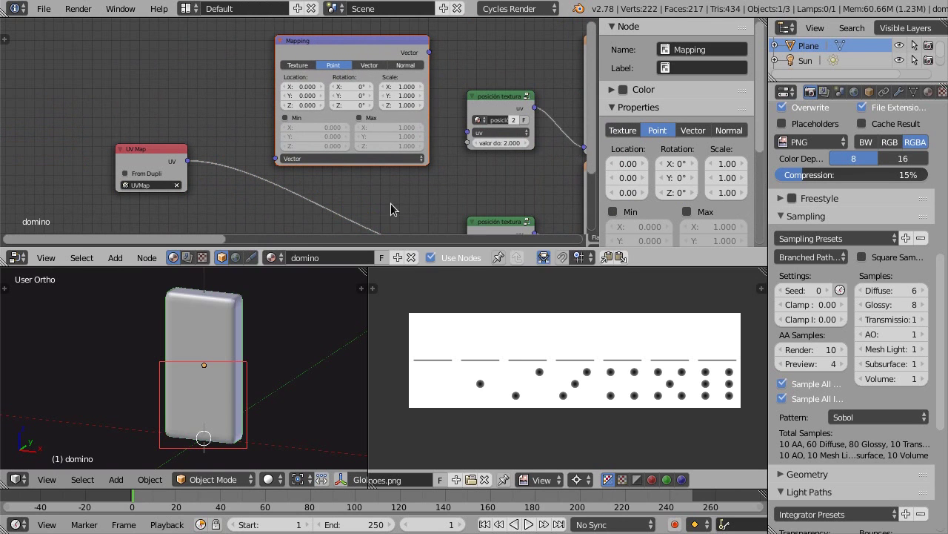
pyautogui.moveTo(429, 51)
pyautogui.mouseDown()
pyautogui.moveTo(455, 142)
pyautogui.moveTo(464, 134)
pyautogui.mouseUp()
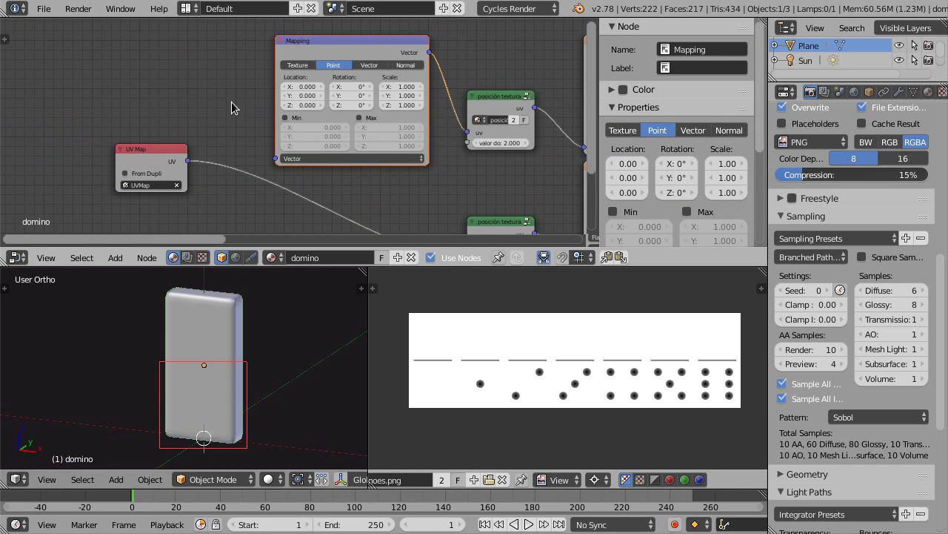
pyautogui.moveTo(192, 163); pyautogui.dragTo(275, 159)
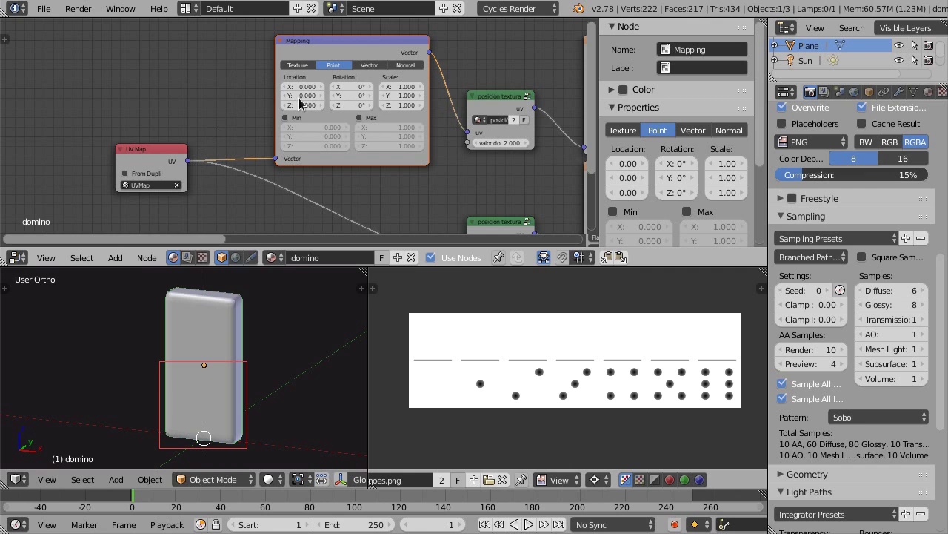
pyautogui.scroll(1, 351, 103)
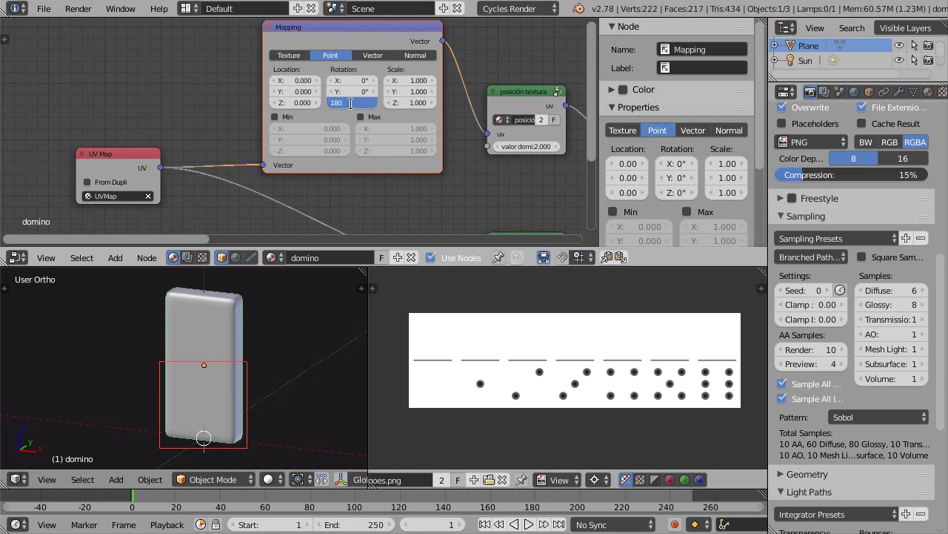
pyautogui.press('Return')
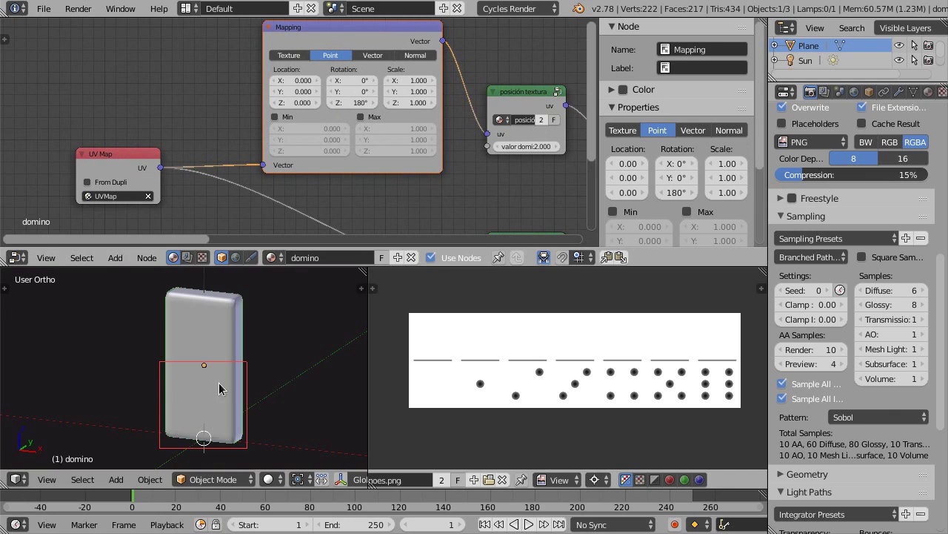
# Draw a render border around the domino and preview it in rendered shading
pyautogui.press('b')
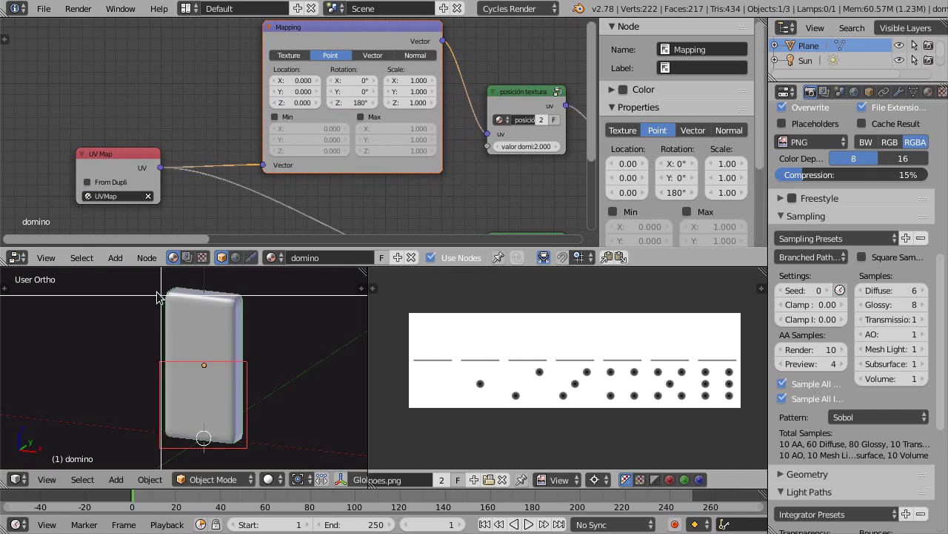
pyautogui.moveTo(157, 276); pyautogui.dragTo(247, 445)
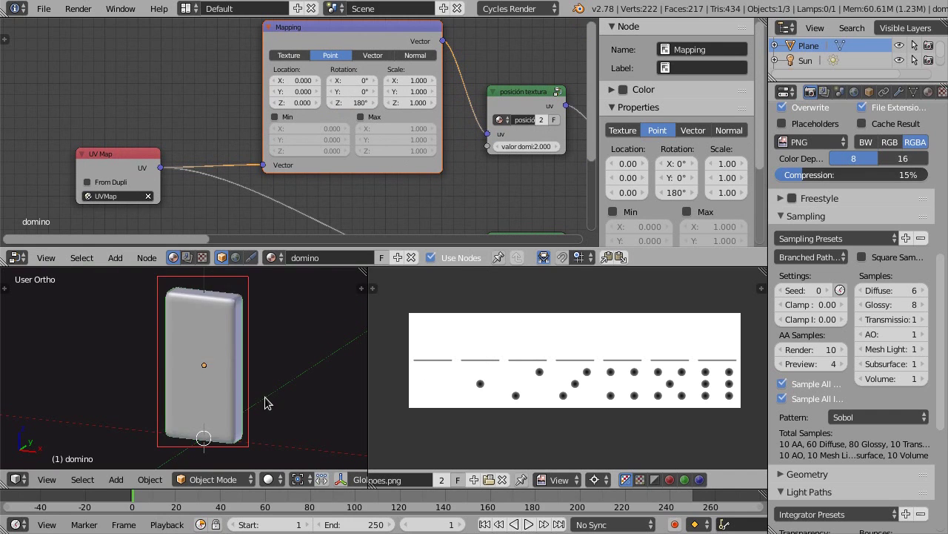
pyautogui.hotkey('shift', 'z')
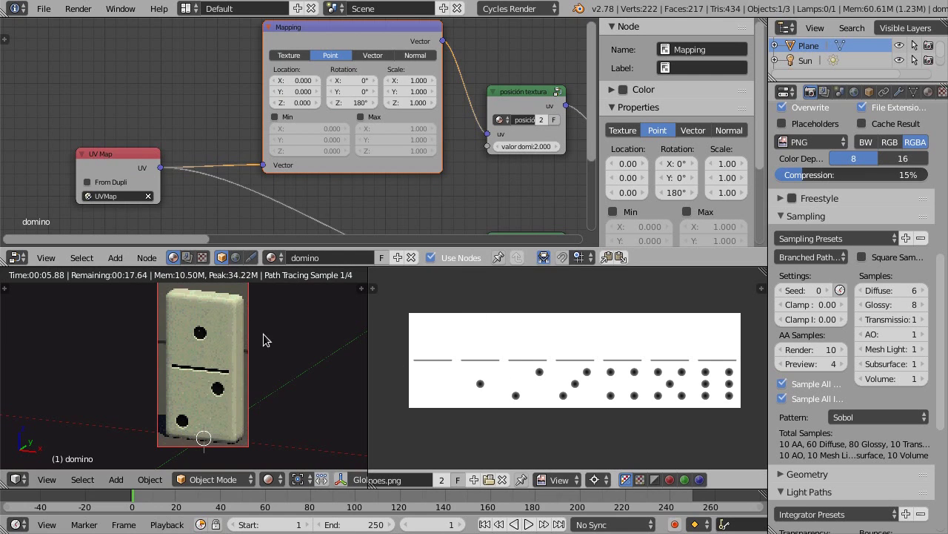
pyautogui.hotkey('shift', 'z')
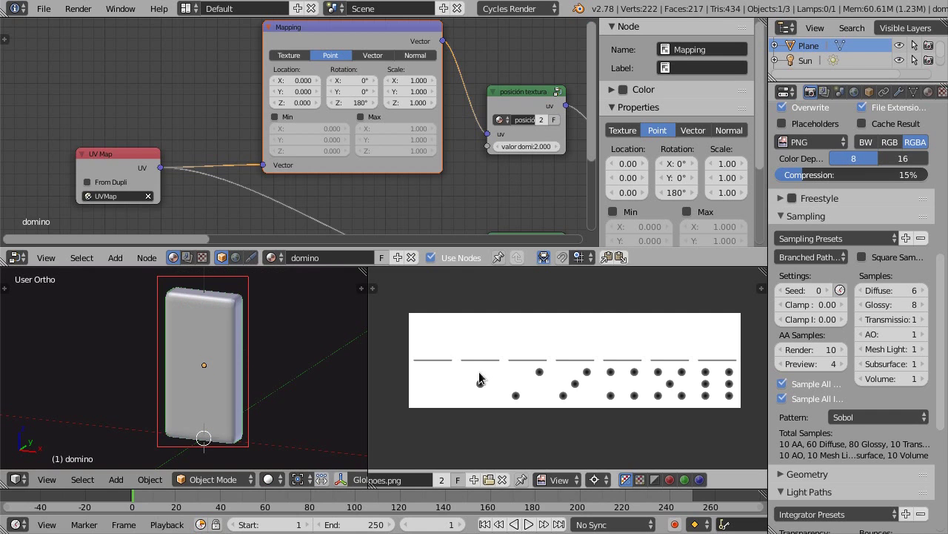
# Inspect the domino's UV island in Edit Mode, cancelling a trial rotation
pyautogui.press('Tab')
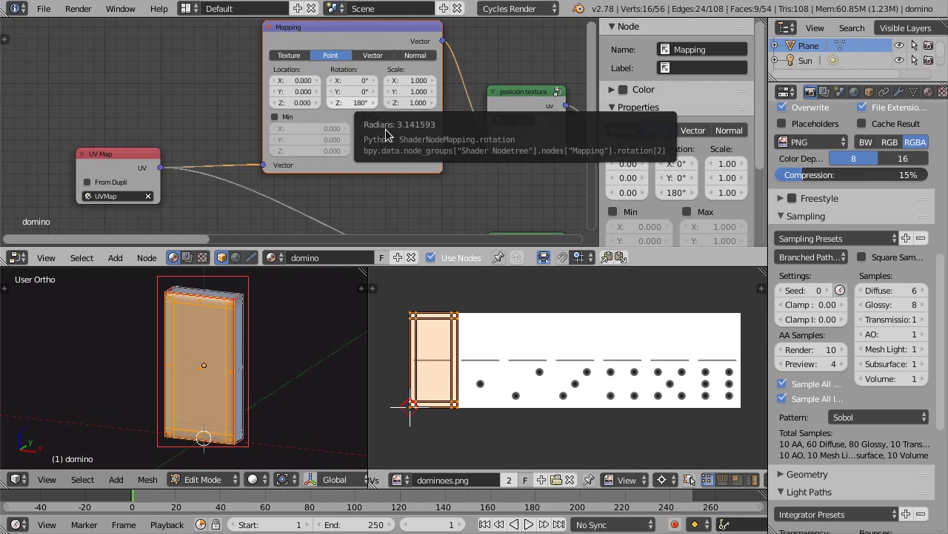
pyautogui.moveTo(421, 413); pyautogui.dragTo(444, 405, button='middle')
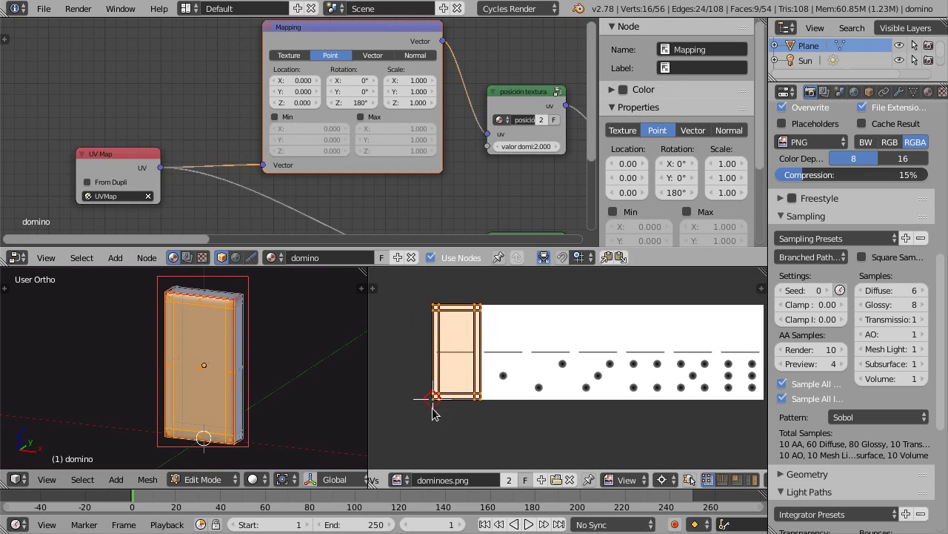
pyautogui.press('r')
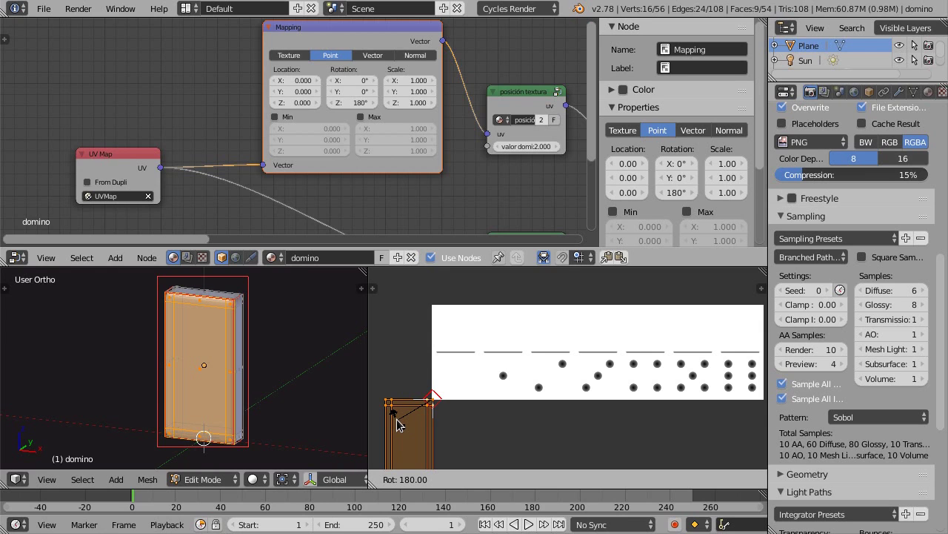
pyautogui.press('Escape')
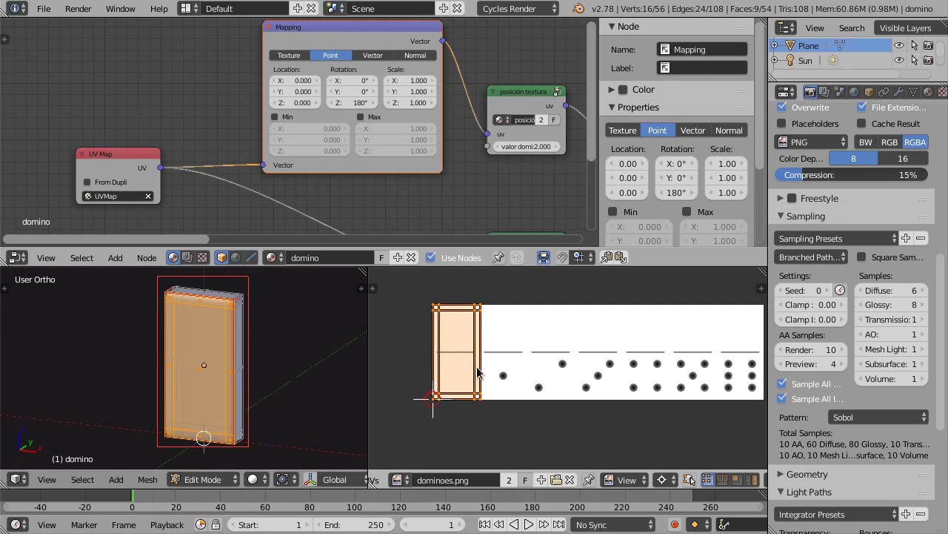
# Set Mapping Location X to 1/7 (0.143), preview rendered, and return to Object Mode
pyautogui.click(295, 81)
pyautogui.write('1/7')
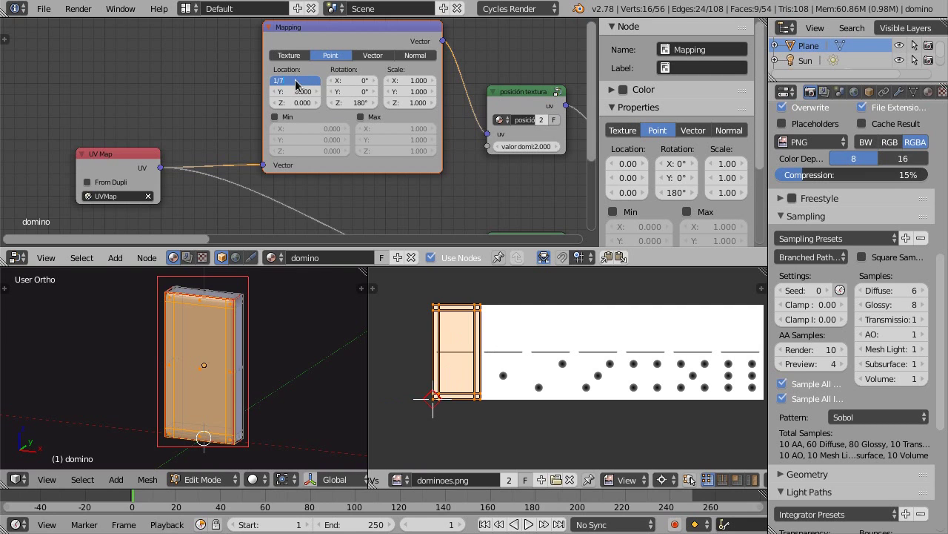
pyautogui.press('Return')
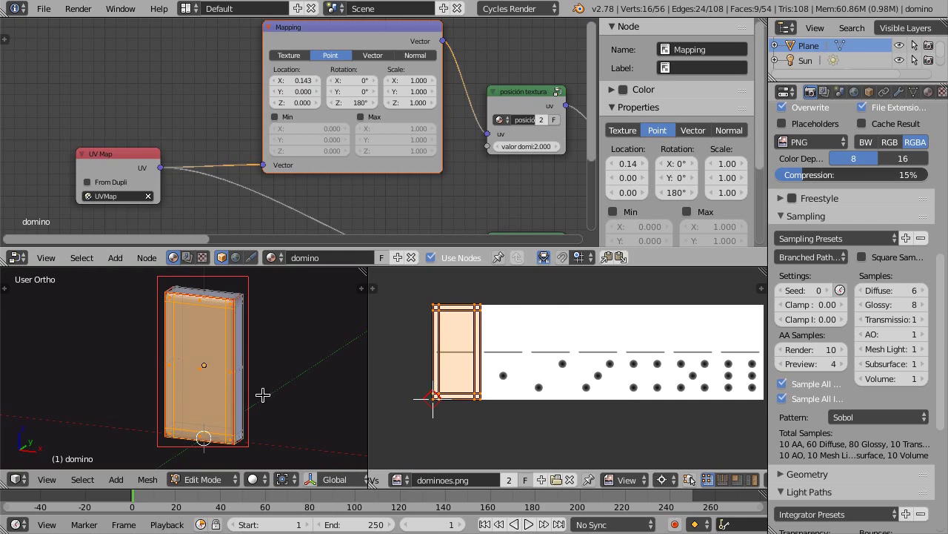
pyautogui.hotkey('shift', 'z')
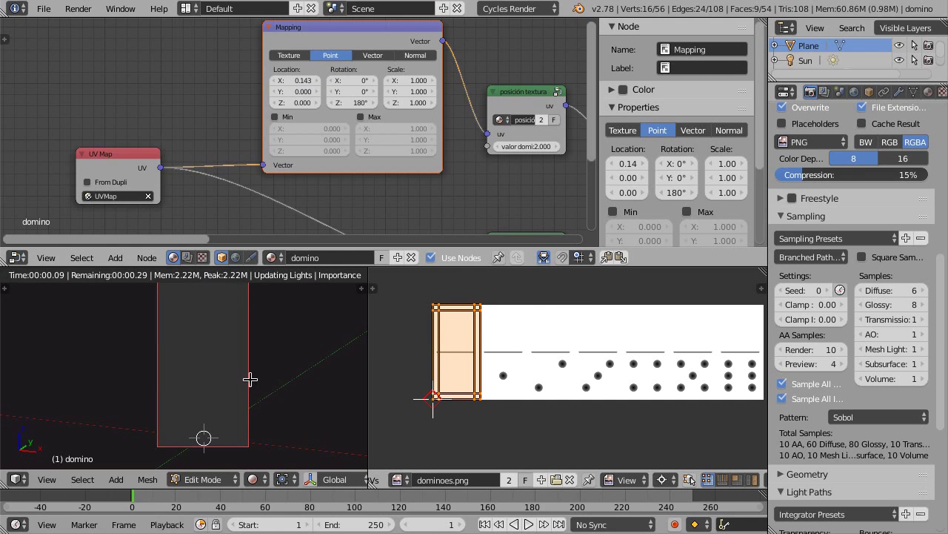
pyautogui.press('Tab')
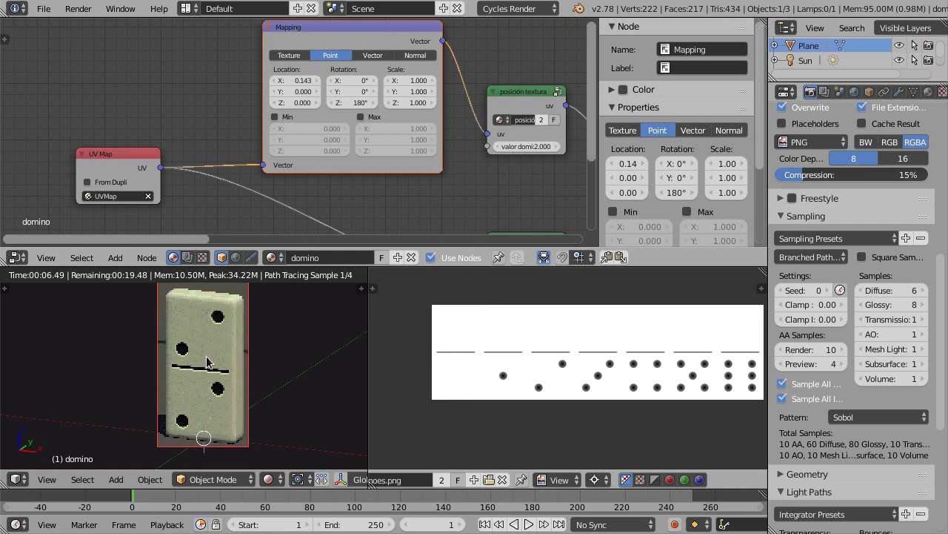
# Set the posición textura valor dominó value to 4
pyautogui.click(522, 146)
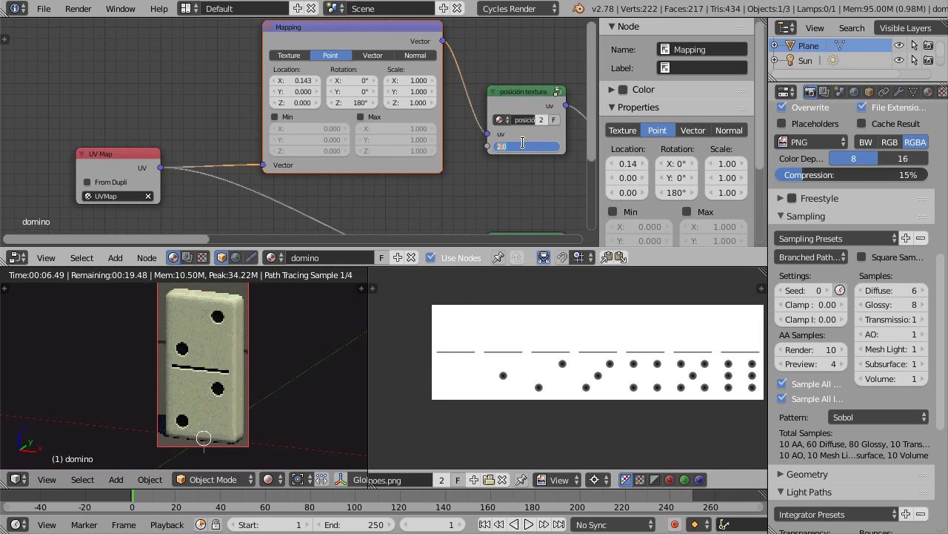
pyautogui.write('4')
pyautogui.press('Return')
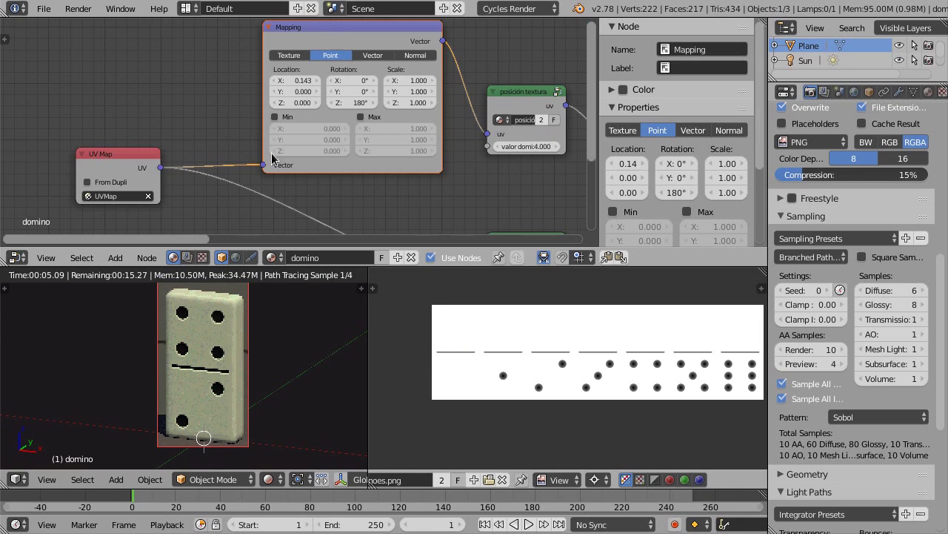
pyautogui.scroll(-2, 195, 127)
pyautogui.moveTo(196, 125)
pyautogui.mouseDown(button='middle')
pyautogui.moveTo(289, 133)
pyautogui.moveTo(203, 164)
pyautogui.mouseUp(button='middle')
pyautogui.keyDown('shift'); pyautogui.scroll(-1, 215, 118); pyautogui.keyUp('shift')
pyautogui.keyDown('shift'); pyautogui.scroll(-1, 259, 117); pyautogui.keyUp('shift')
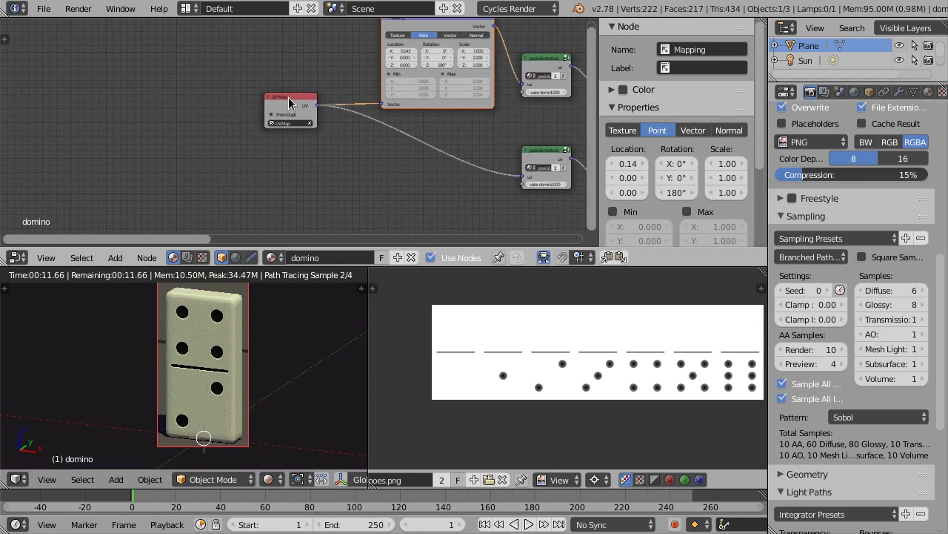
# Move the UV Map node further left and return the viewport to solid shading
pyautogui.click(290, 103)
pyautogui.press('g')
pyautogui.click(15, 74)
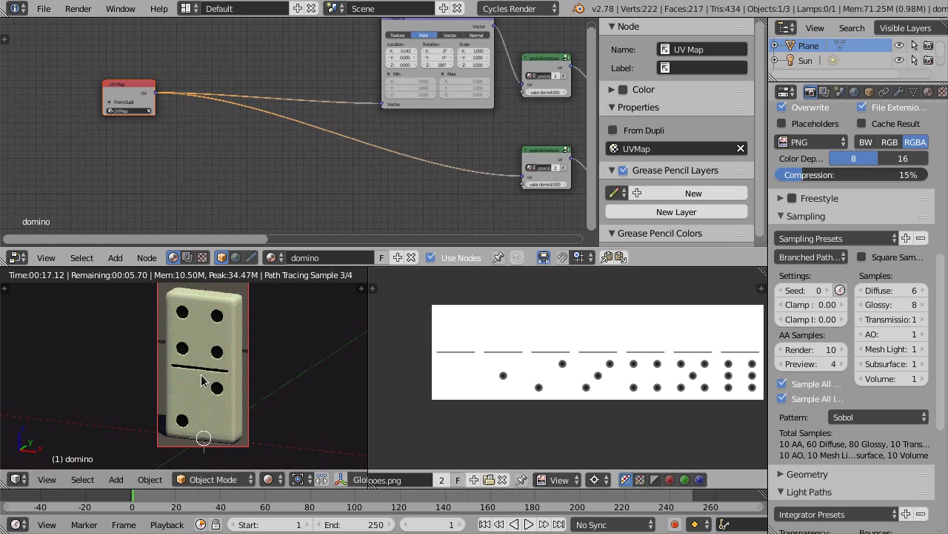
pyautogui.hotkey('shift', 'z')
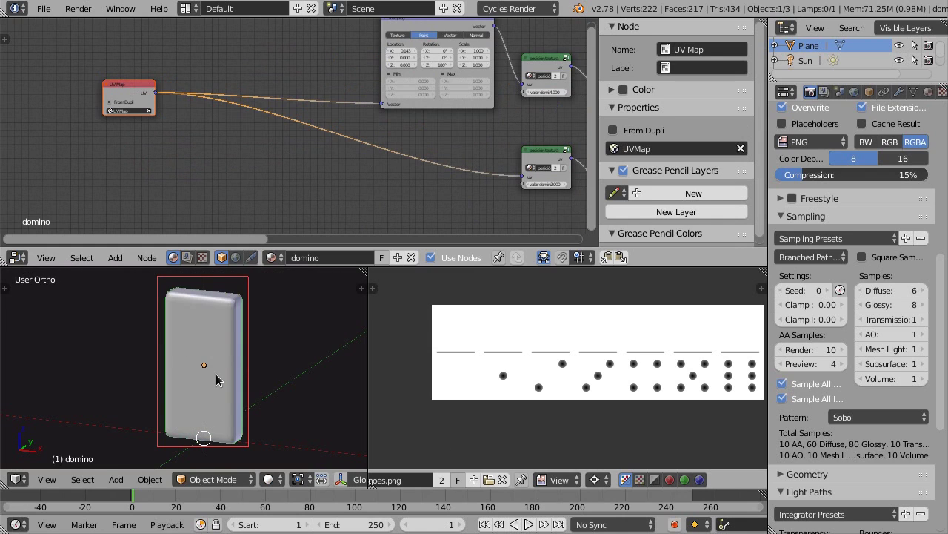
# Duplicate the domino along X and enlarge the render border to cover both
pyautogui.hotkey('shift', 'd')
pyautogui.press('x')
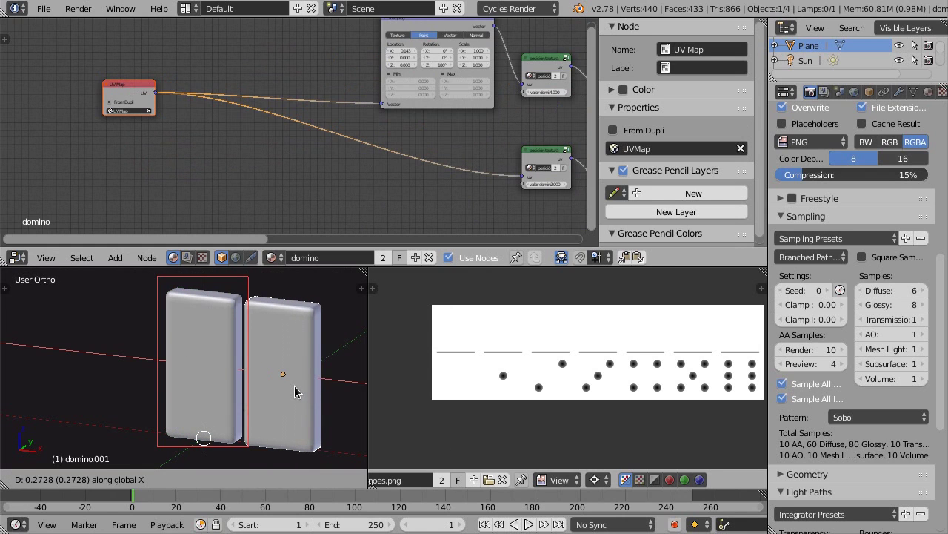
pyautogui.click(294, 386)
pyautogui.moveTo(159, 282); pyautogui.dragTo(327, 455)
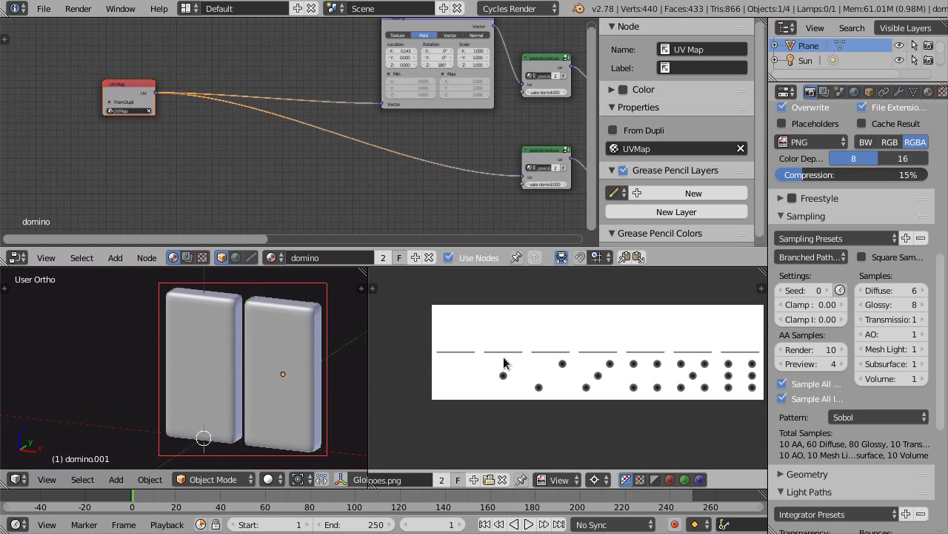
# Nudge the texture image view and move the UV Map node slightly higher
pyautogui.moveTo(582, 343); pyautogui.dragTo(563, 357, button='middle')
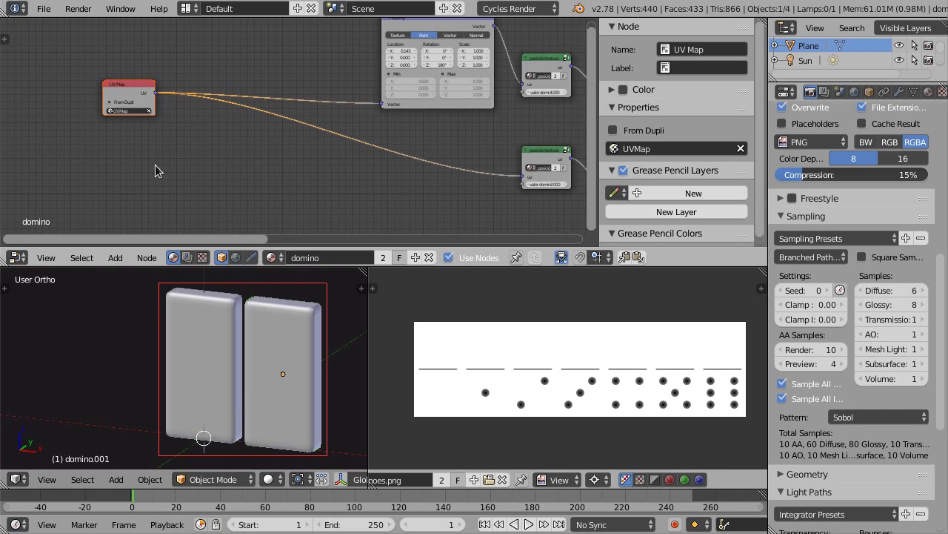
pyautogui.press('g')
pyautogui.click(165, 133)
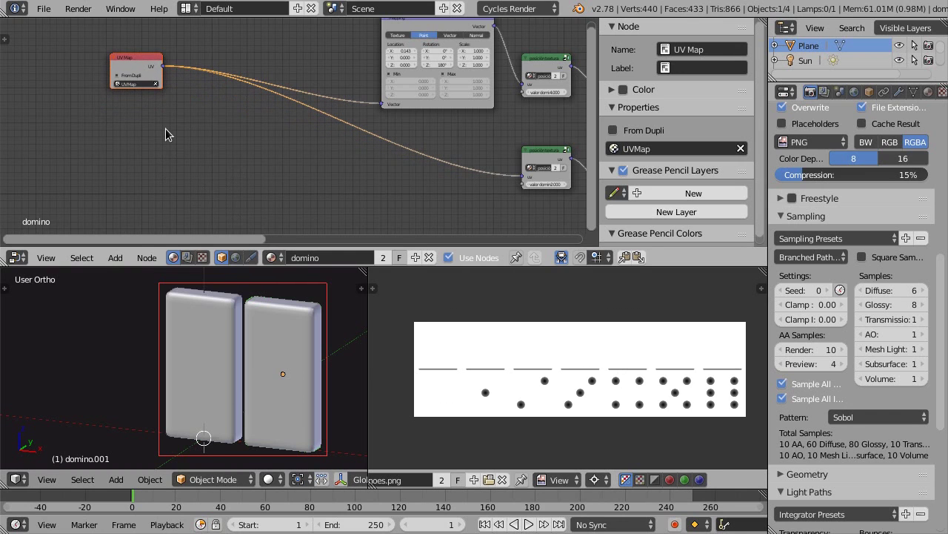
# Add an Object Info node below the UV Map node in the domino material
pyautogui.hotkey('shift', 'a')
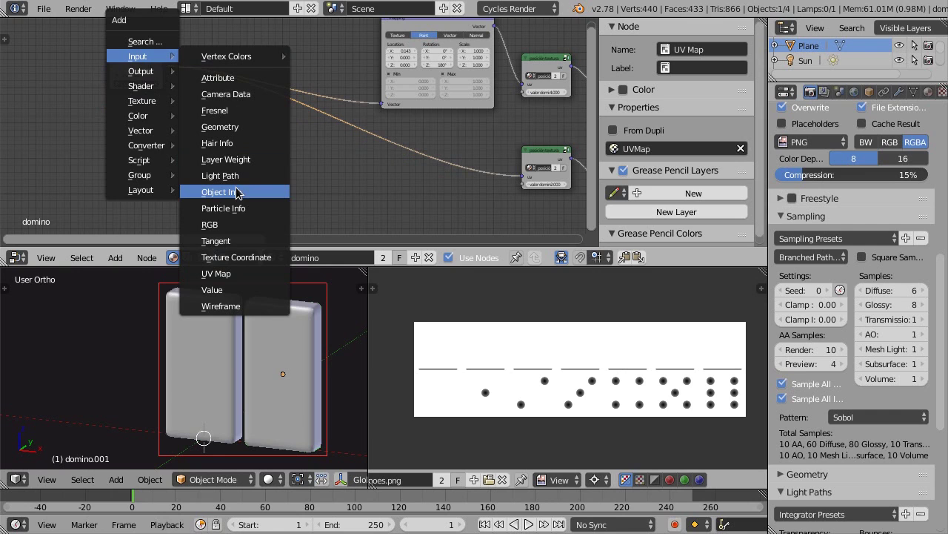
pyautogui.click(222, 192)
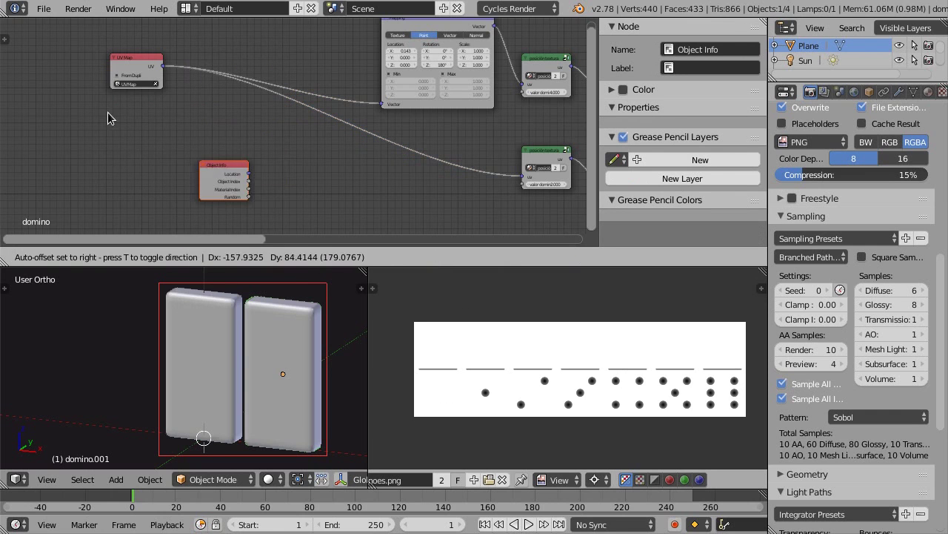
pyautogui.click(127, 167)
pyautogui.scroll(2, 128, 168)
pyautogui.scroll(1, 127, 168)
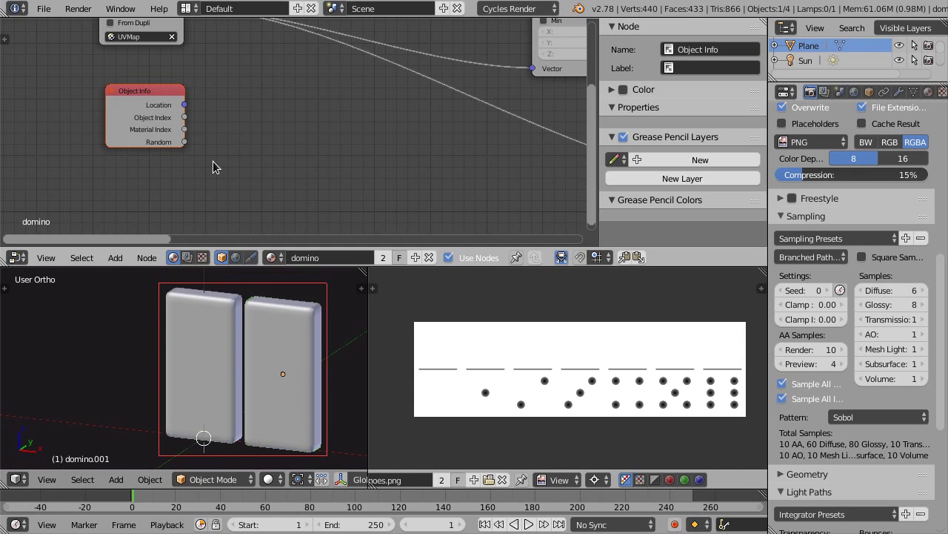
pyautogui.moveTo(186, 143); pyautogui.dragTo(299, 170)
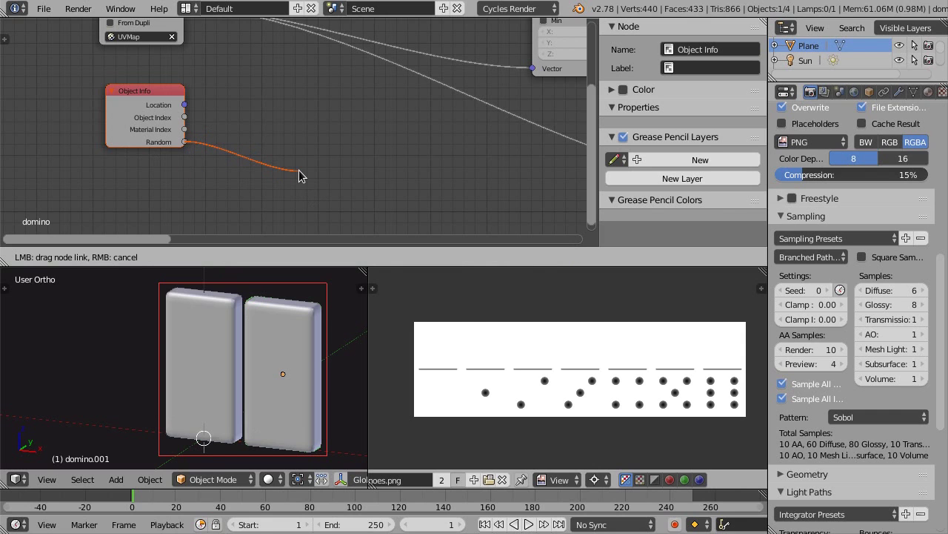
pyautogui.moveTo(299, 169); pyautogui.dragTo(288, 173)
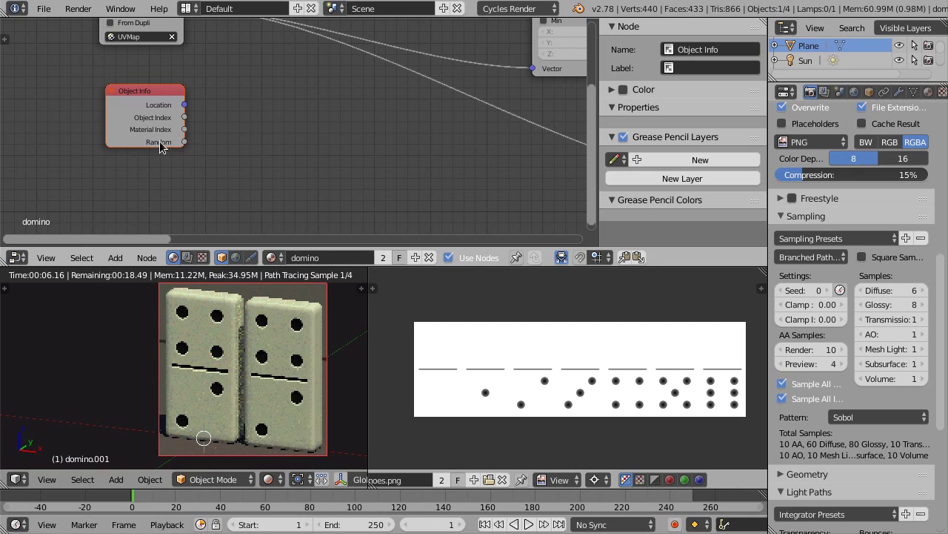
# Shift the Object Info node left and switch the 3D view to Solid shading
pyautogui.moveTo(152, 118); pyautogui.dragTo(123, 115)
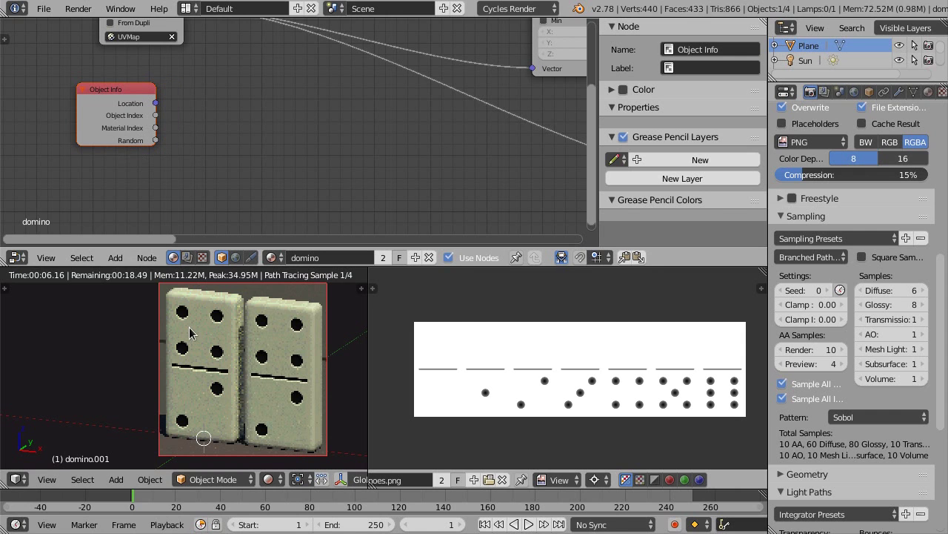
pyautogui.keyDown('ctrl'); pyautogui.moveTo(173, 143); pyautogui.dragTo(176, 136, button='middle'); pyautogui.keyUp('ctrl')
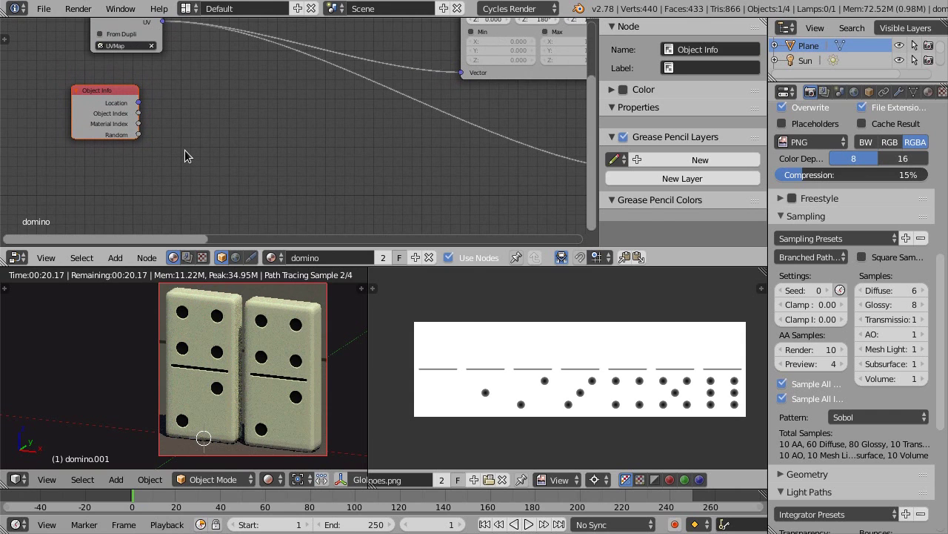
pyautogui.press('g')
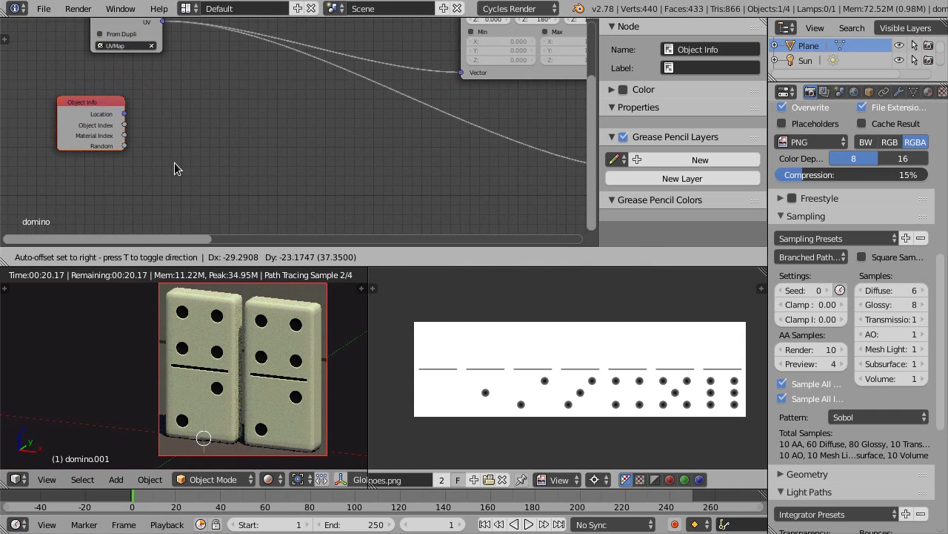
pyautogui.click(174, 162)
pyautogui.hotkey('shift', 'z')
pyautogui.moveTo(177, 155); pyautogui.dragTo(211, 133, button='middle')
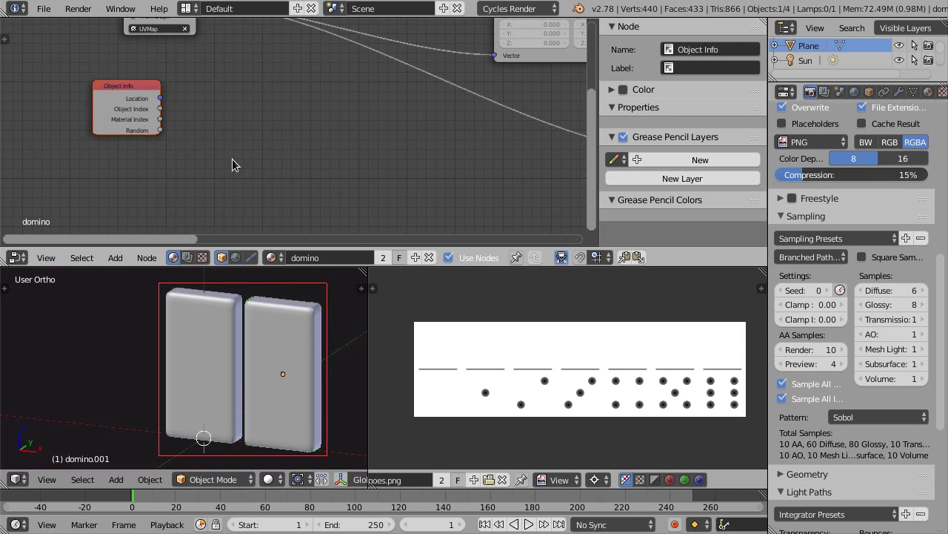
# Add a Subtract math node with second value 1 beside the Object Info node
pyautogui.hotkey('shift', 'a')
pyautogui.moveTo(212, 250)
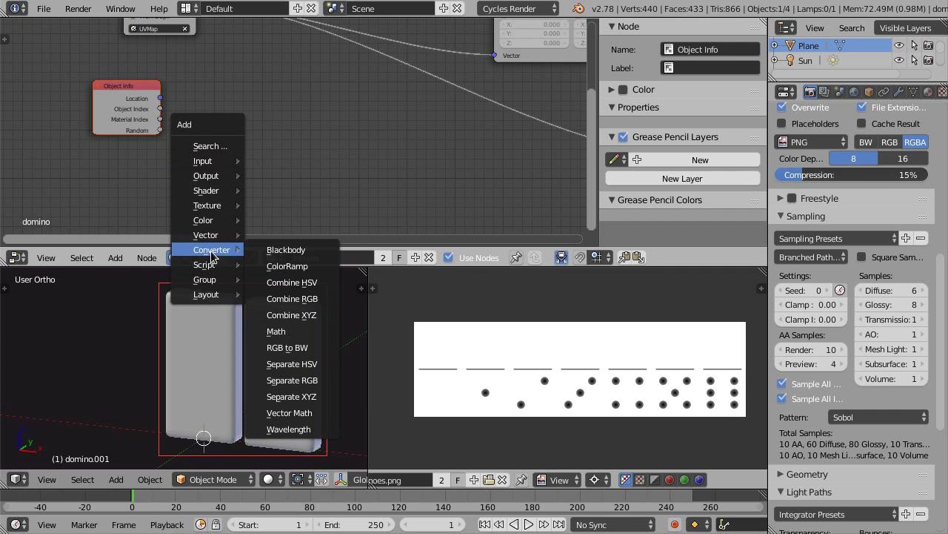
pyautogui.click(310, 331)
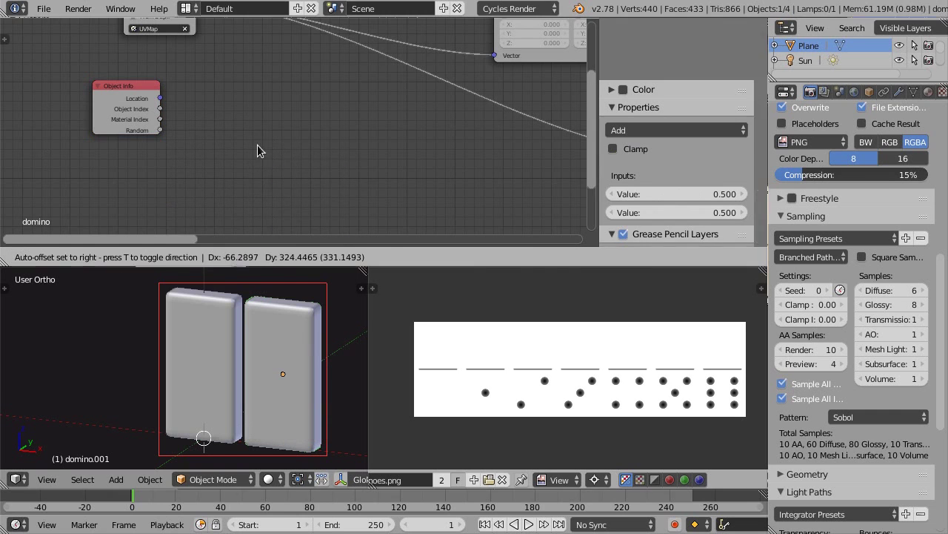
pyautogui.click(229, 97)
pyautogui.scroll(1, 267, 127)
pyautogui.click(267, 125)
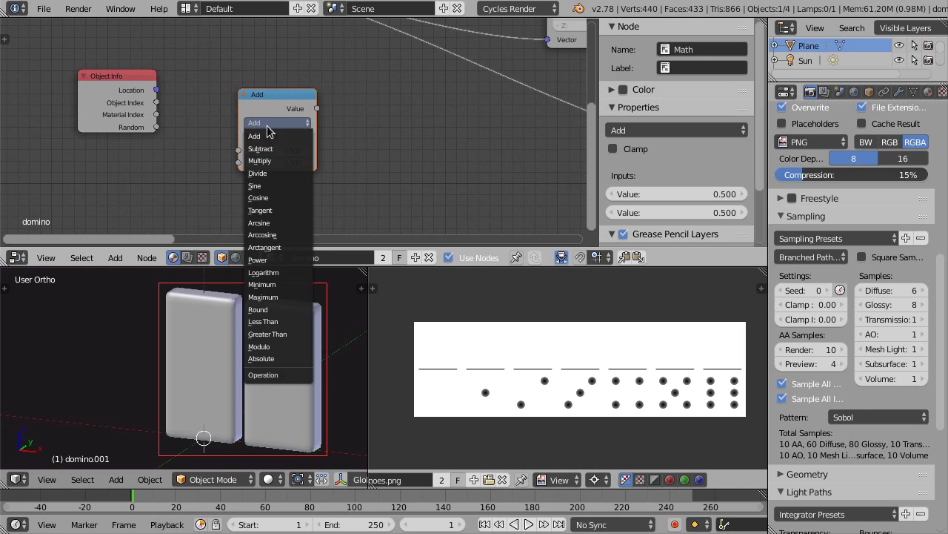
pyautogui.click(276, 150)
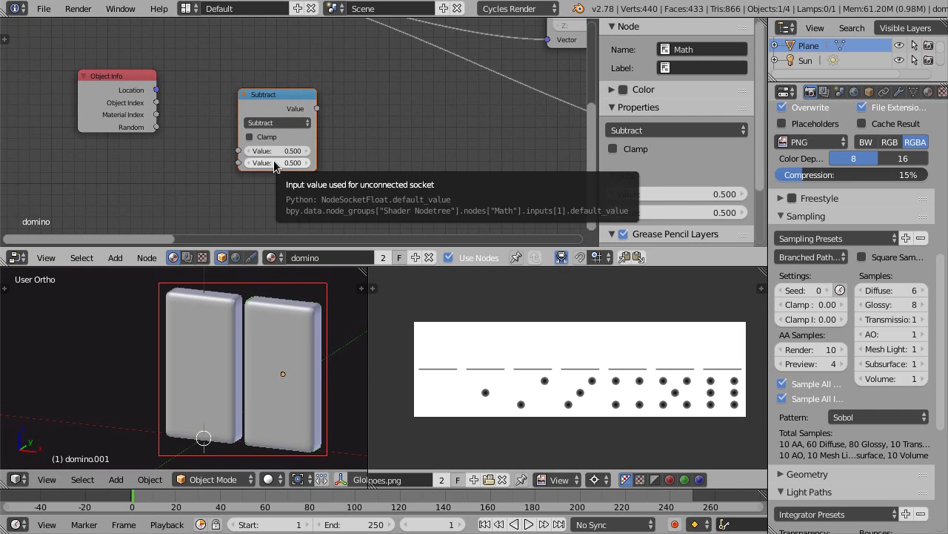
pyautogui.click(274, 160)
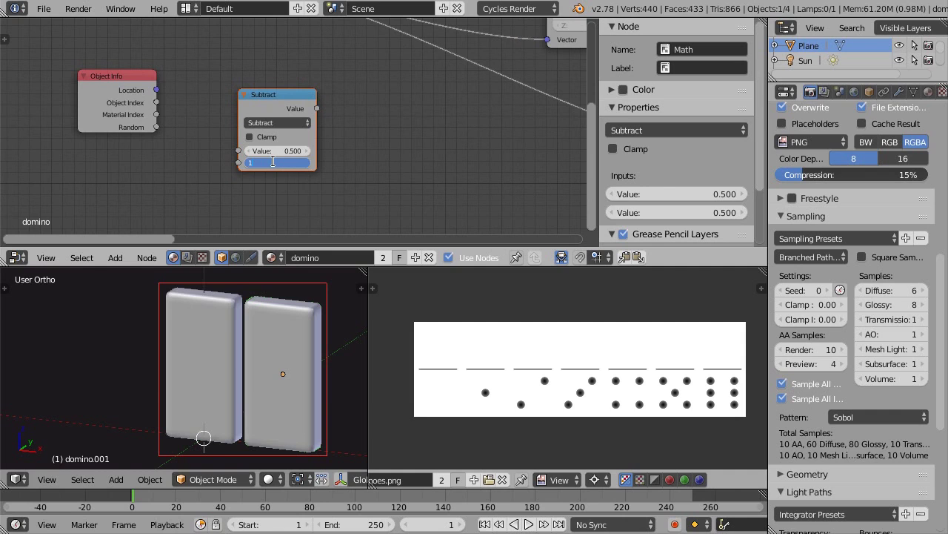
pyautogui.press('Return')
pyautogui.moveTo(299, 97); pyautogui.dragTo(292, 130)
pyautogui.moveTo(347, 220)
pyautogui.mouseDown(button='middle')
pyautogui.moveTo(341, 185)
pyautogui.moveTo(301, 159)
pyautogui.mouseUp(button='middle')
# Add a Power math node with base 10, fed by the Subtract output
pyautogui.hotkey('shift', 'a')
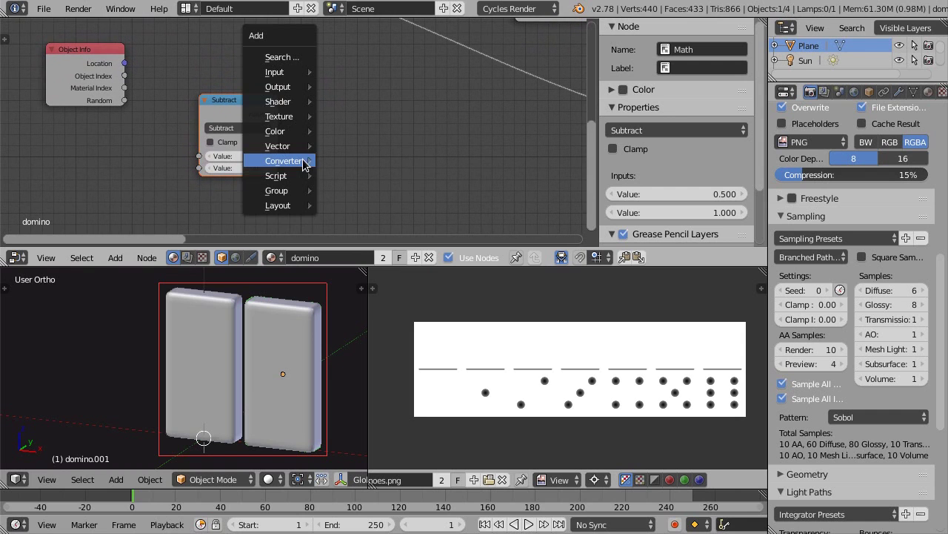
pyautogui.moveTo(285, 161)
pyautogui.click(395, 245)
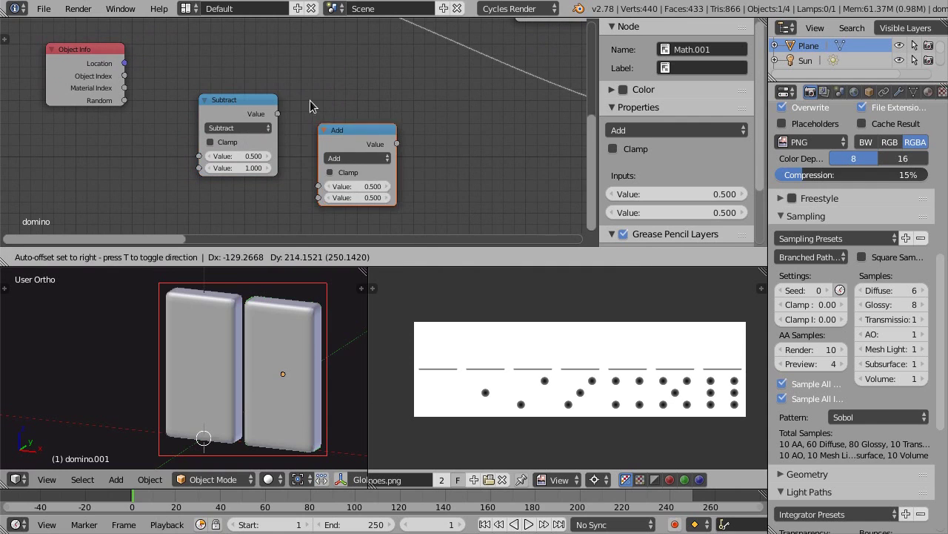
pyautogui.click(316, 111)
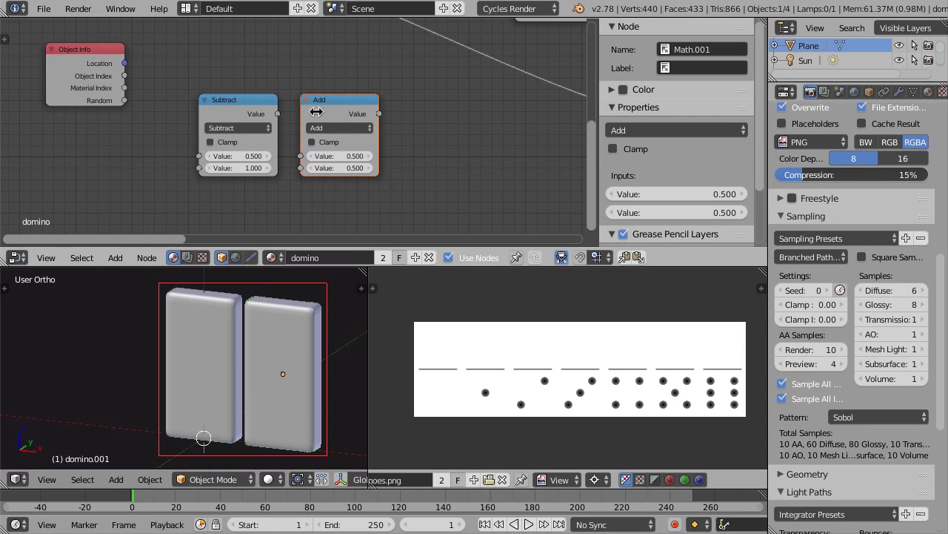
pyautogui.click(337, 127)
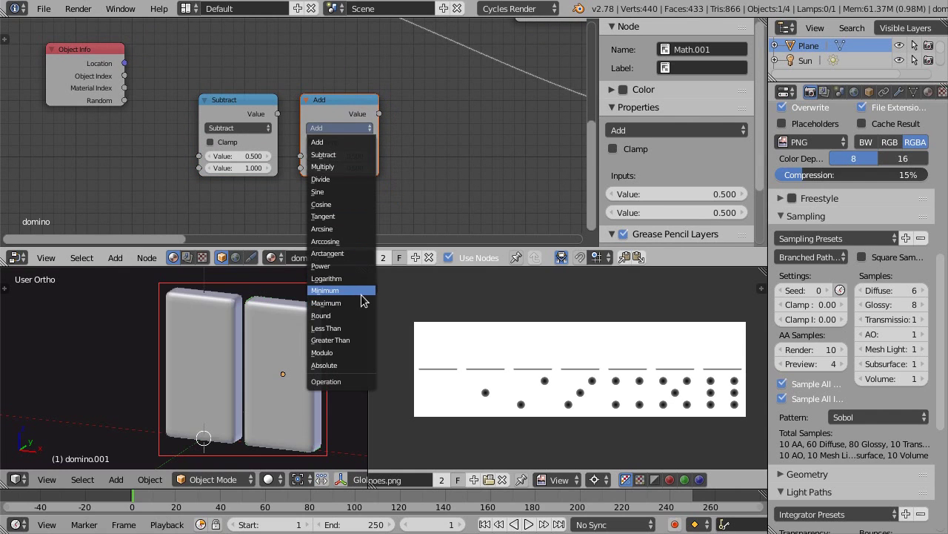
pyautogui.click(345, 266)
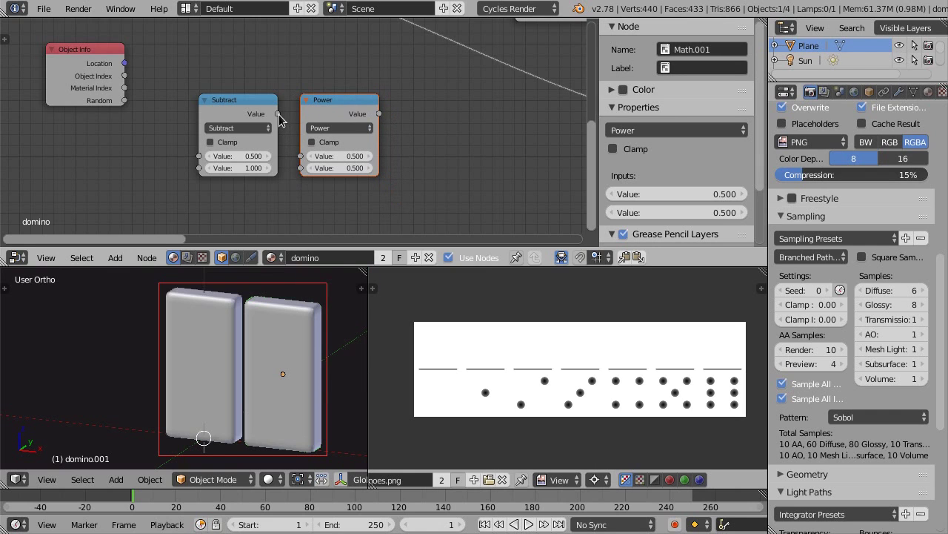
pyautogui.moveTo(278, 113); pyautogui.dragTo(301, 167)
pyautogui.click(340, 156)
pyautogui.press('Return')
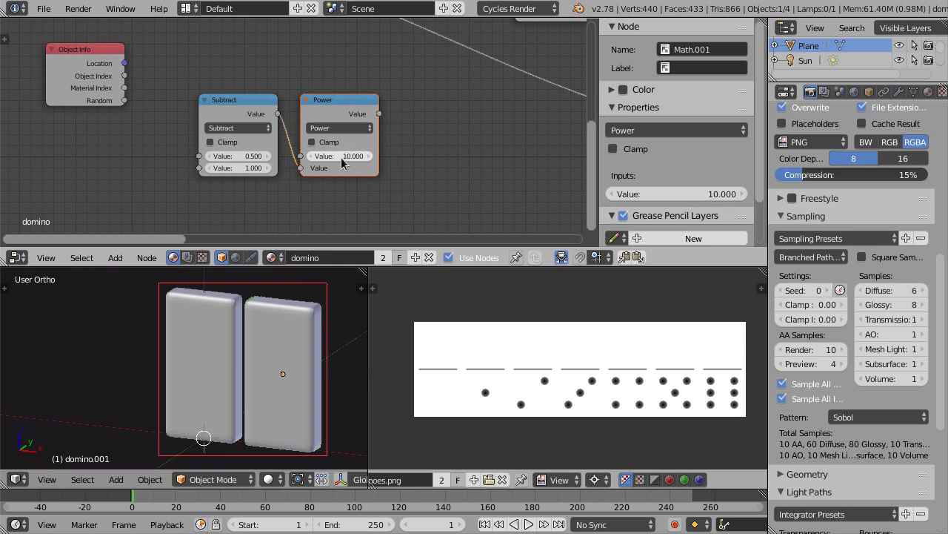
pyautogui.click(258, 106)
pyautogui.moveTo(351, 112); pyautogui.dragTo(283, 152)
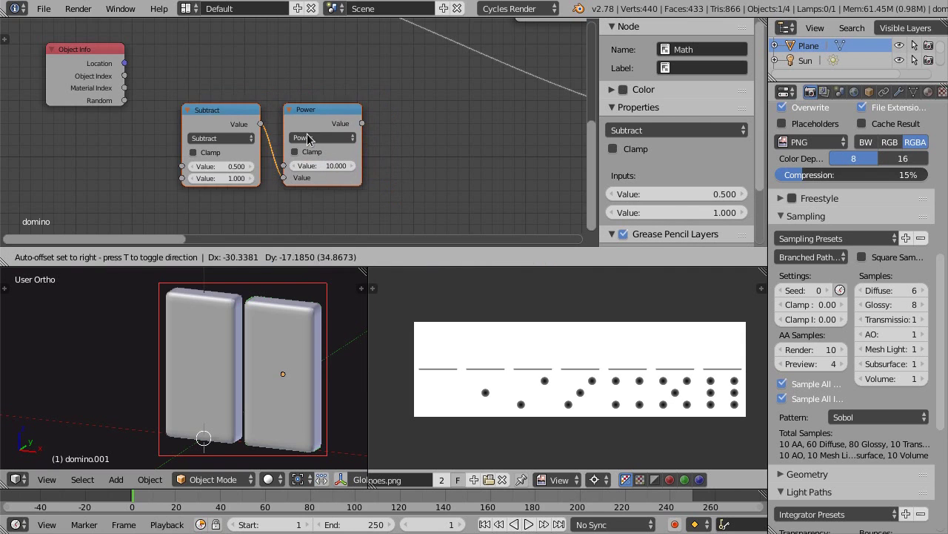
pyautogui.moveTo(369, 166); pyautogui.dragTo(323, 112, button='middle')
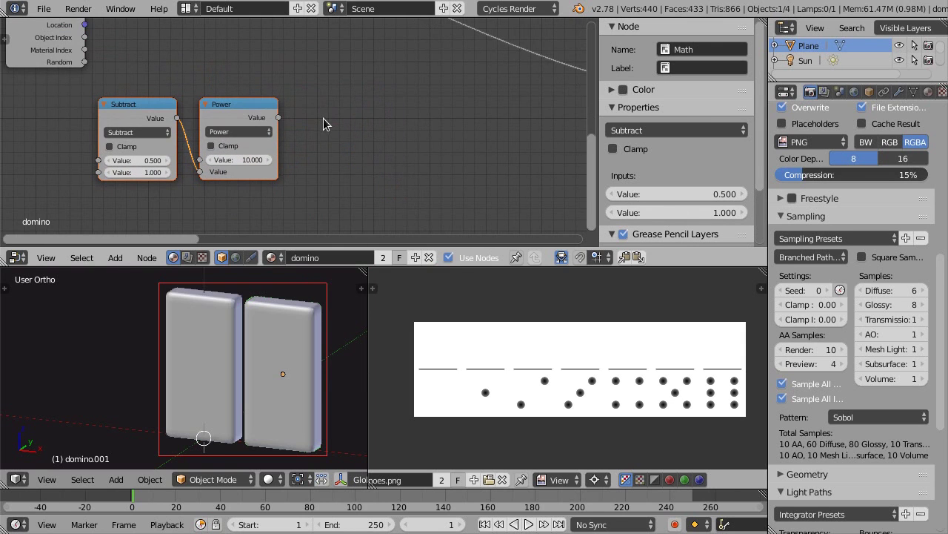
# Add a Multiply math node combining the Power result with Object Info's Random output
pyautogui.hotkey('shift', 'a')
pyautogui.click(368, 197)
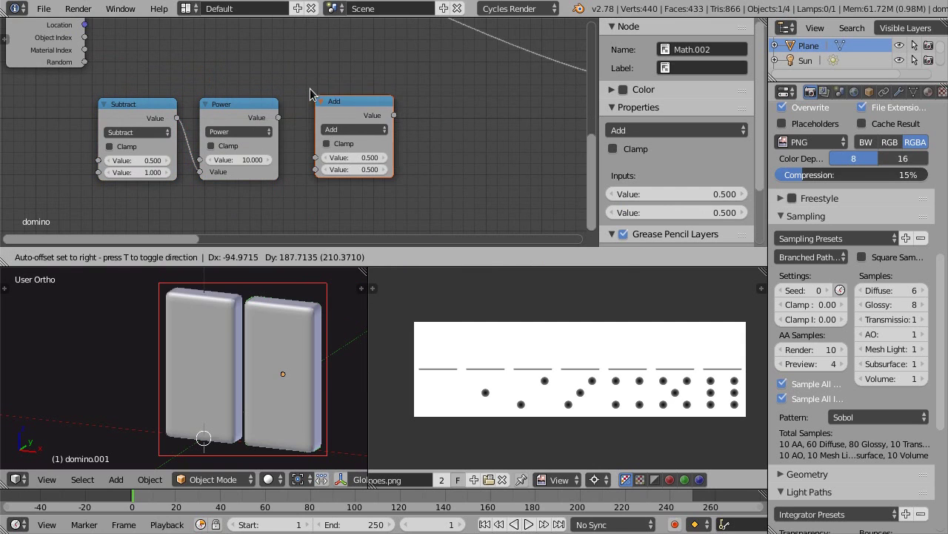
pyautogui.click(343, 153)
pyautogui.click(348, 131)
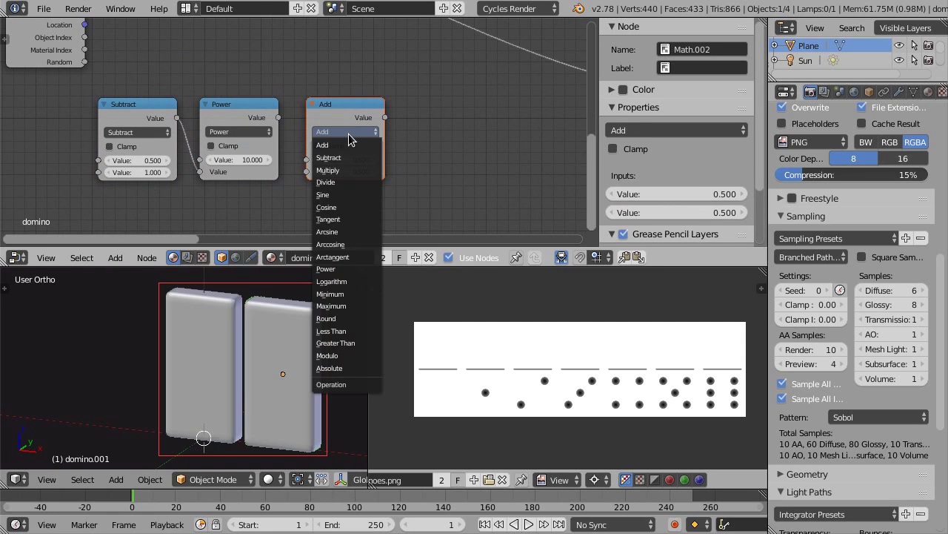
pyautogui.click(347, 170)
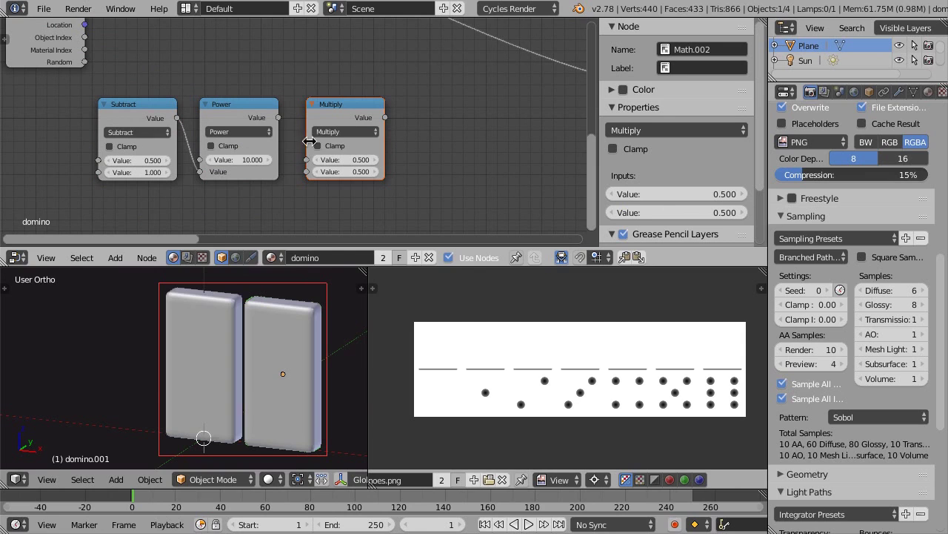
pyautogui.moveTo(279, 117)
pyautogui.mouseDown()
pyautogui.moveTo(314, 185)
pyautogui.moveTo(307, 171)
pyautogui.mouseUp()
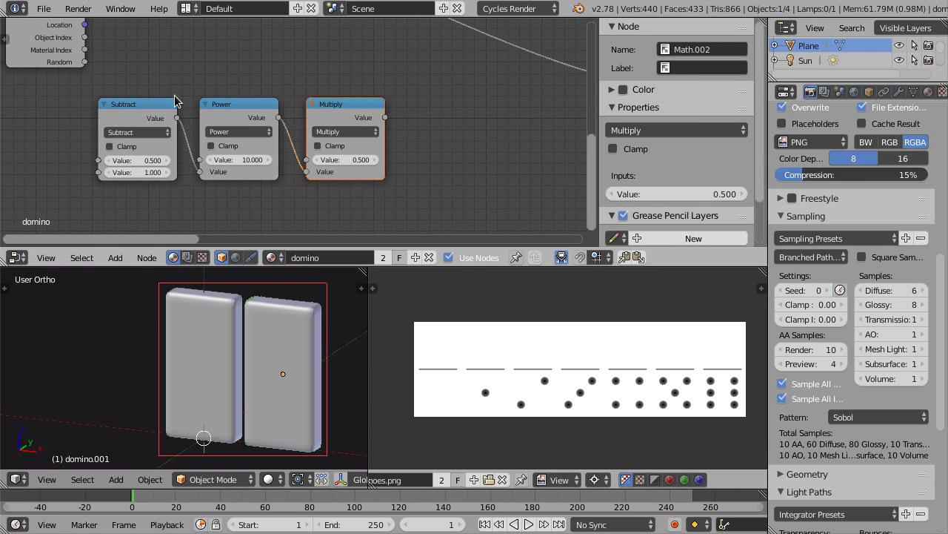
pyautogui.moveTo(85, 61); pyautogui.dragTo(312, 164)
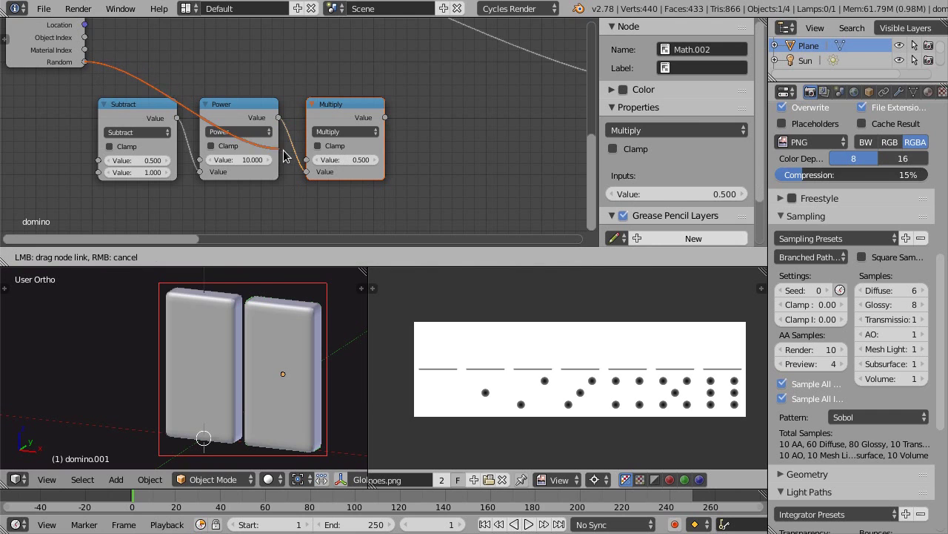
pyautogui.moveTo(429, 150)
pyautogui.mouseDown(button='middle')
pyautogui.moveTo(360, 144)
pyautogui.moveTo(341, 153)
pyautogui.mouseUp(button='middle')
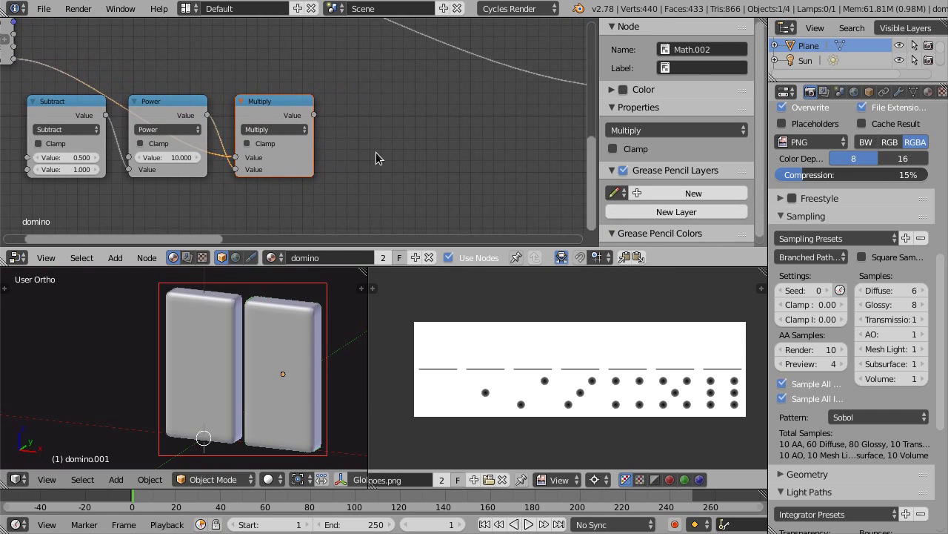
# Add a Modulo math node with divisor 1, fed by the Multiply output
pyautogui.hotkey('shift', 'a')
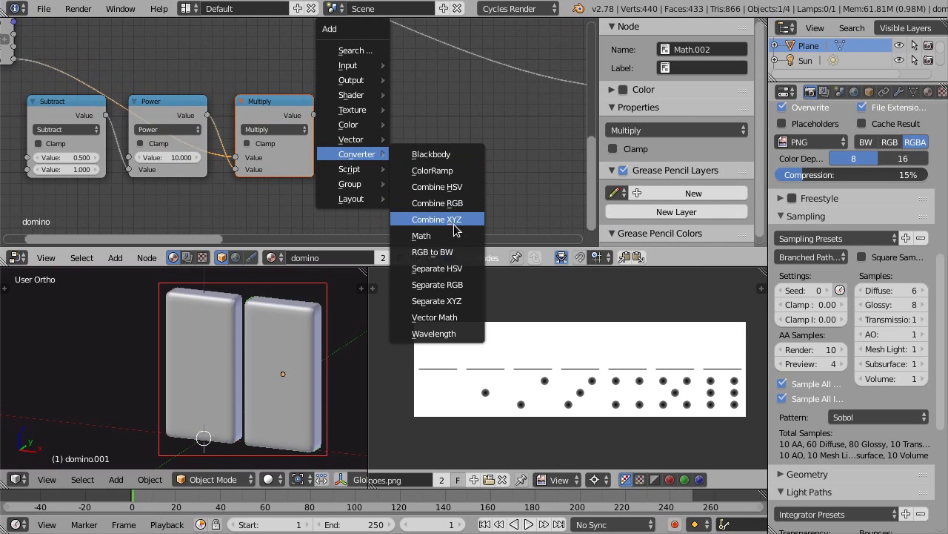
pyautogui.press('Escape')
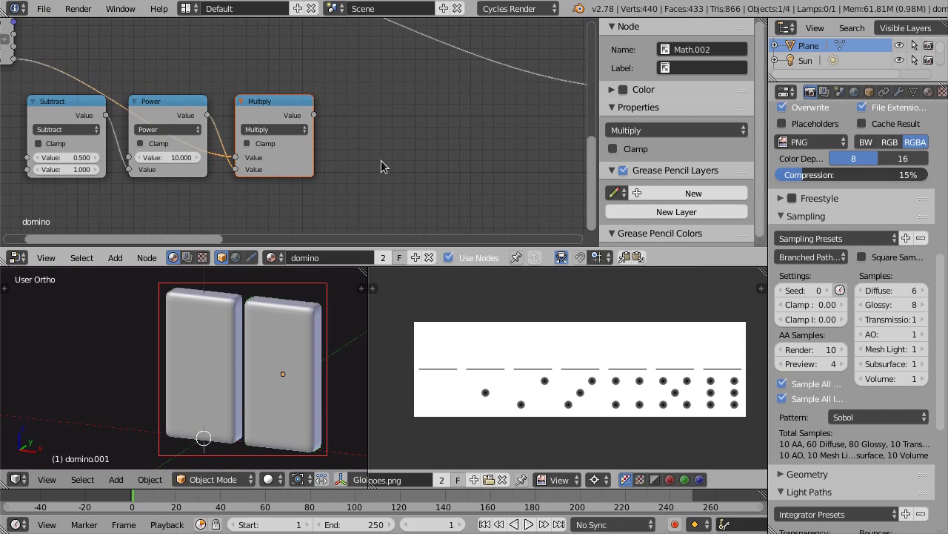
pyautogui.hotkey('shift', 'a')
pyautogui.click(439, 242)
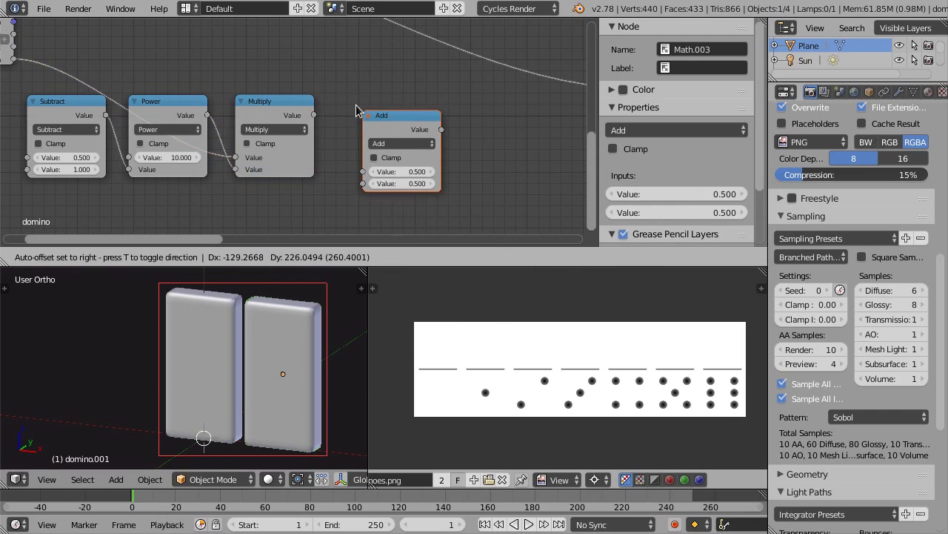
pyautogui.click(340, 94)
pyautogui.click(379, 129)
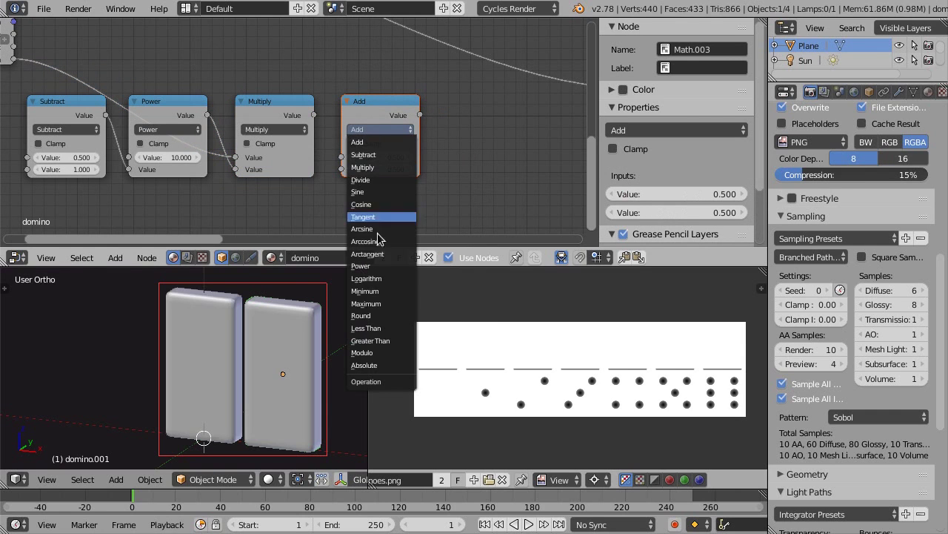
pyautogui.click(384, 353)
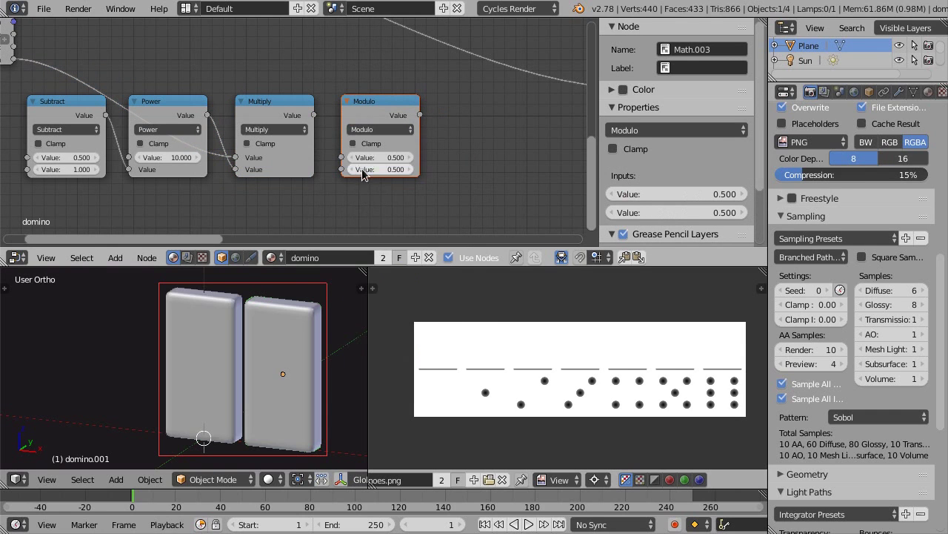
pyautogui.moveTo(315, 114); pyautogui.dragTo(343, 157)
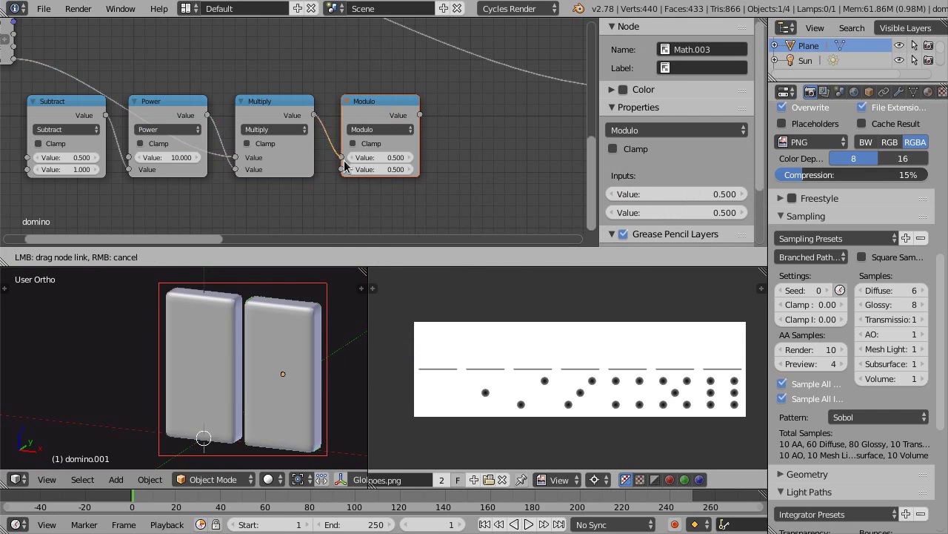
pyautogui.click(390, 171)
pyautogui.write('1.000')
pyautogui.press('Return')
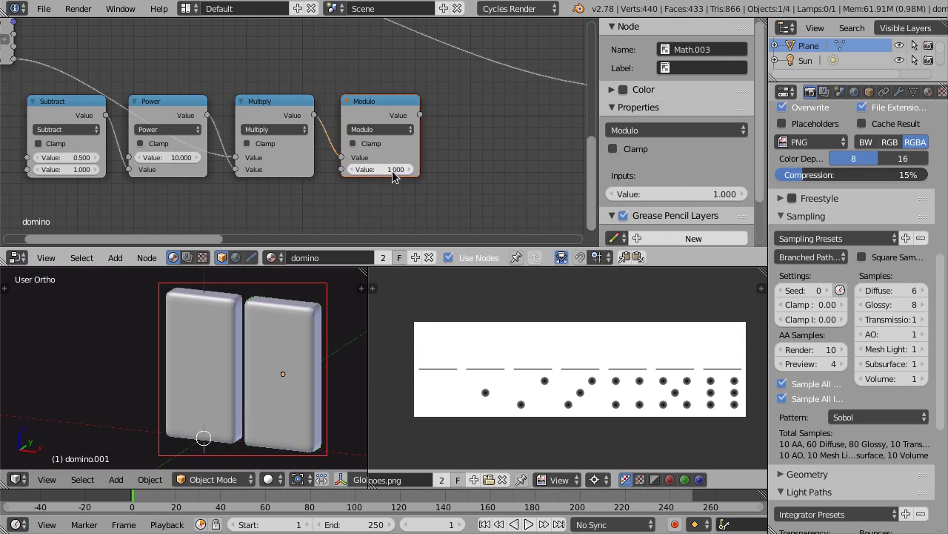
pyautogui.moveTo(435, 169); pyautogui.dragTo(360, 156, button='middle')
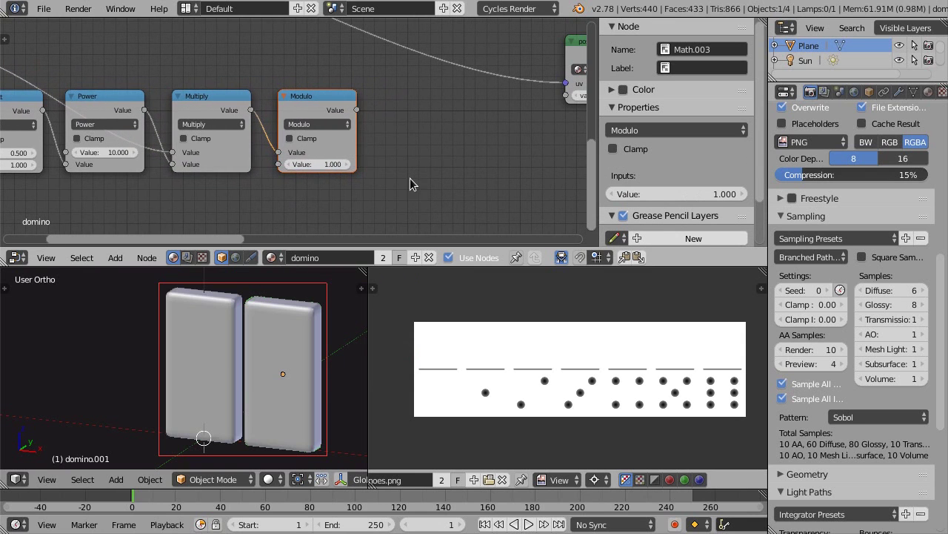
# Add a Multiply math node that multiplies the Modulo result by 6
pyautogui.hotkey('shift', 'a')
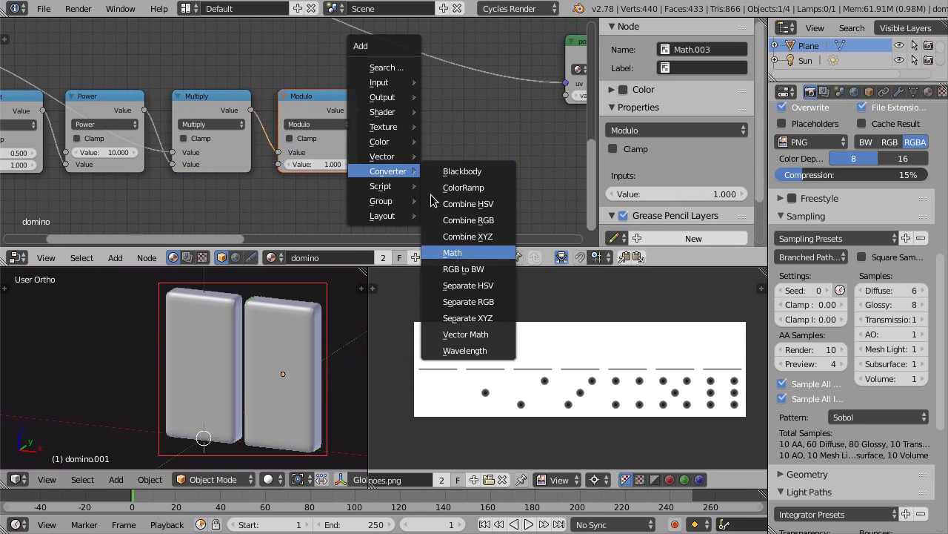
pyautogui.click(452, 253)
pyautogui.click(404, 113)
pyautogui.click(410, 124)
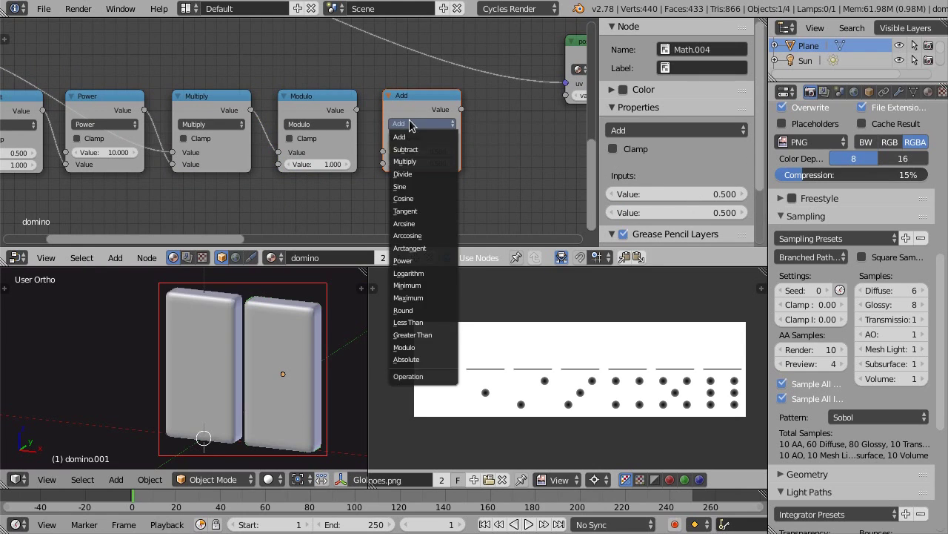
pyautogui.click(404, 161)
pyautogui.moveTo(357, 110); pyautogui.dragTo(383, 151)
pyautogui.click(414, 160)
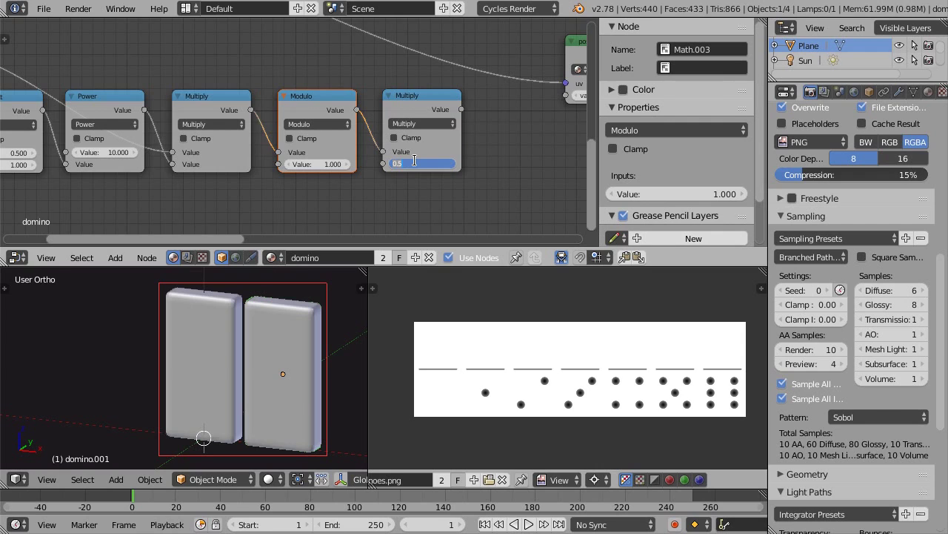
pyautogui.press('Return')
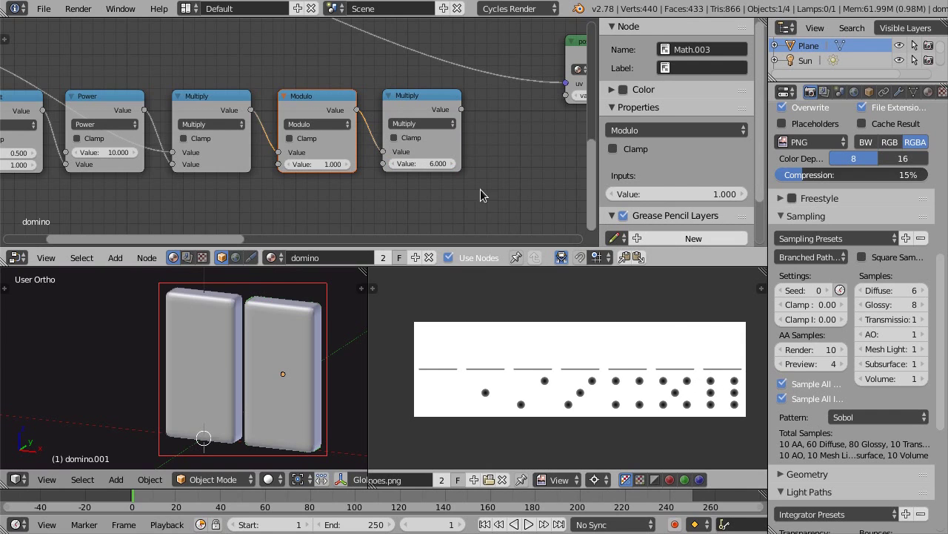
# Link the ×6 result to the texture group's valor dom input and set Subtract's first value to 1
pyautogui.moveTo(398, 141); pyautogui.dragTo(382, 151, button='middle')
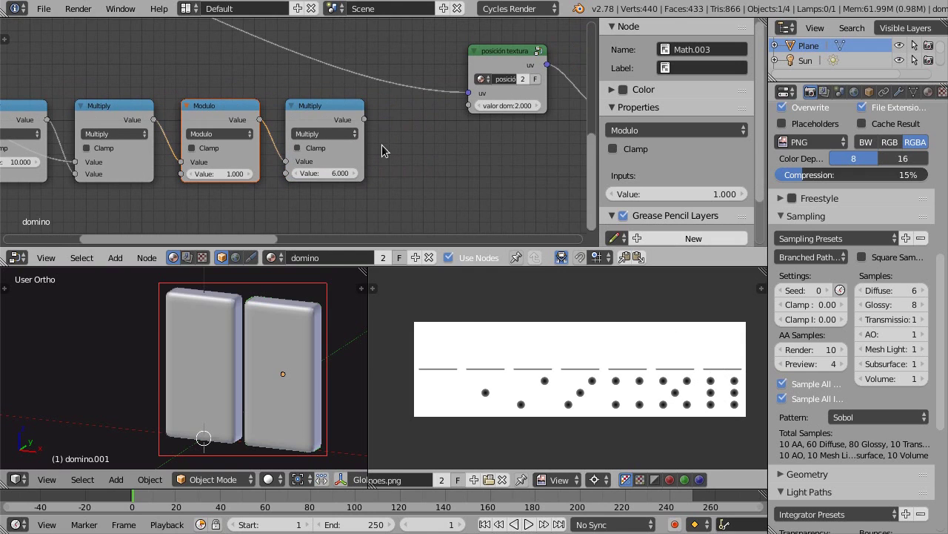
pyautogui.moveTo(364, 119); pyautogui.dragTo(474, 109)
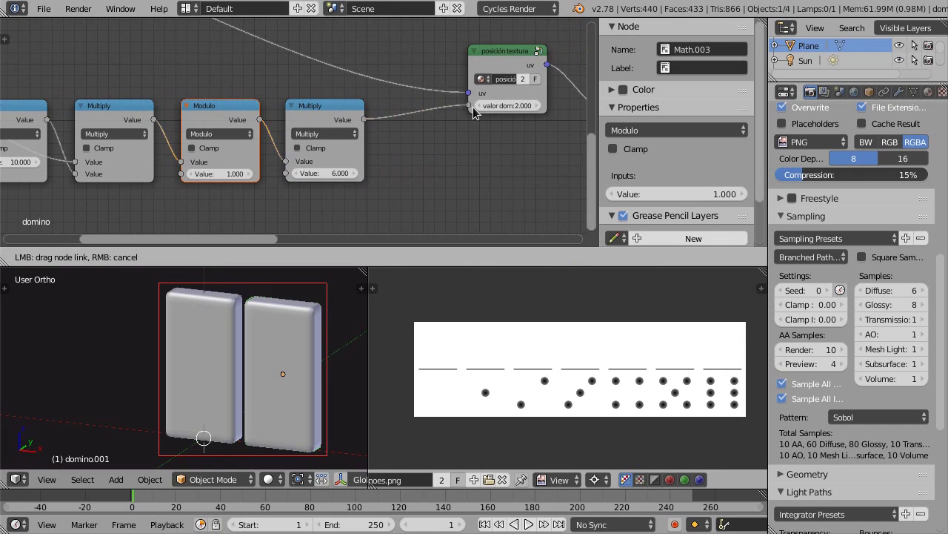
pyautogui.moveTo(99, 84); pyautogui.dragTo(267, 83, button='middle')
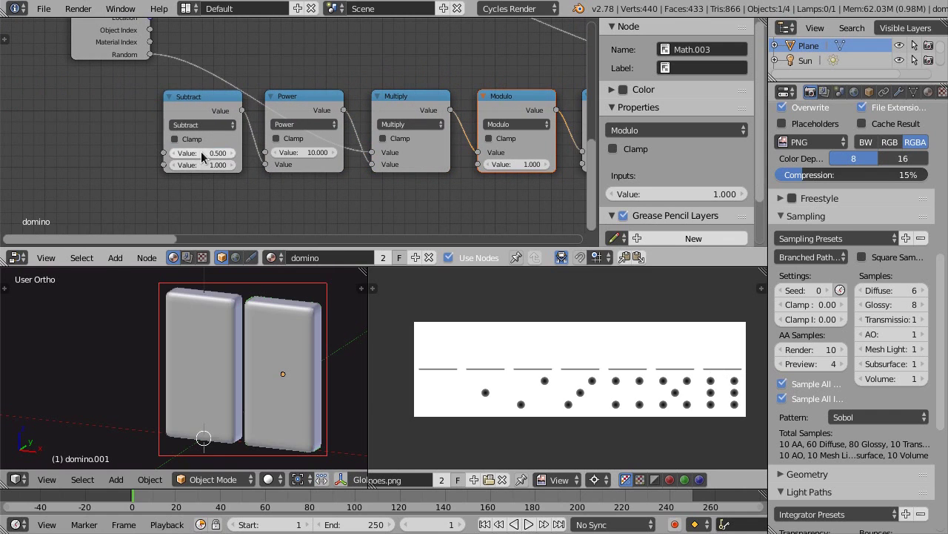
pyautogui.write('1.000')
pyautogui.press('Return')
# Preview the dominoes in Rendered shading and move the Object Info node further left
pyautogui.hotkey('shift', 'z')
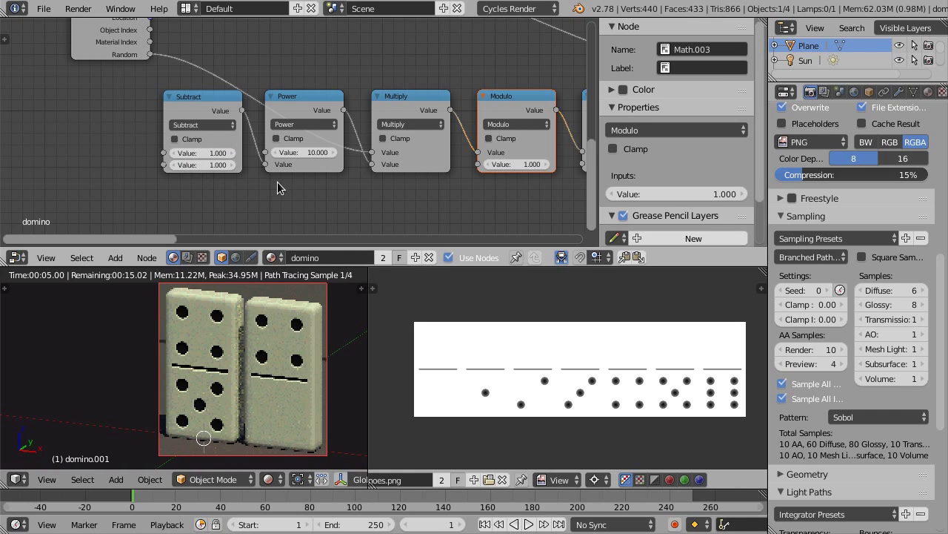
pyautogui.scroll(-1, 277, 181)
pyautogui.moveTo(132, 128)
pyautogui.mouseDown(button='middle')
pyautogui.moveTo(151, 139)
pyautogui.moveTo(145, 149)
pyautogui.mouseUp(button='middle')
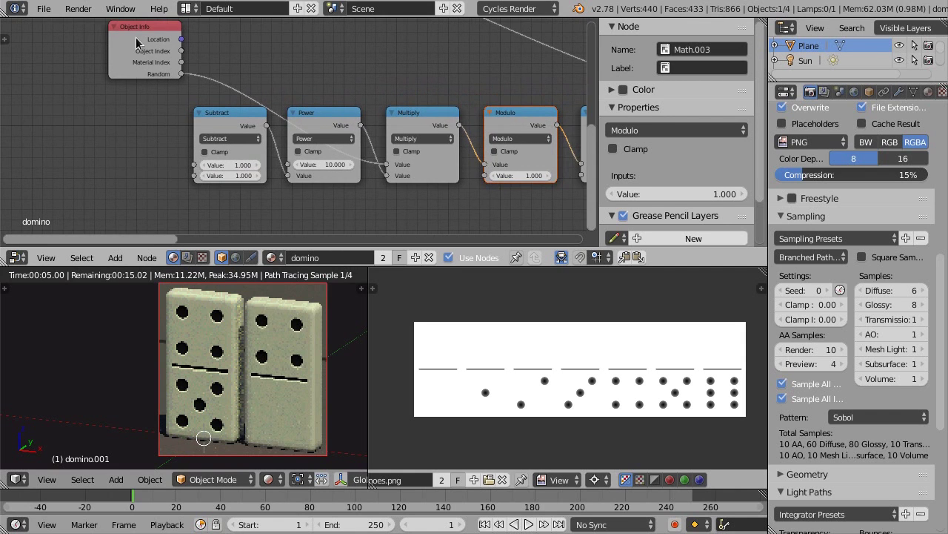
pyautogui.moveTo(136, 42); pyautogui.dragTo(93, 41)
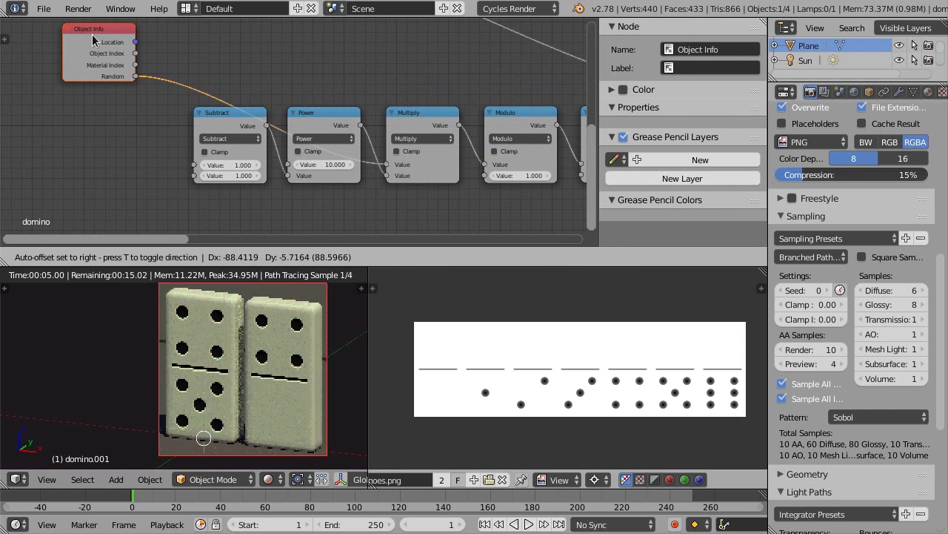
pyautogui.hscroll(-5, 150, 174)
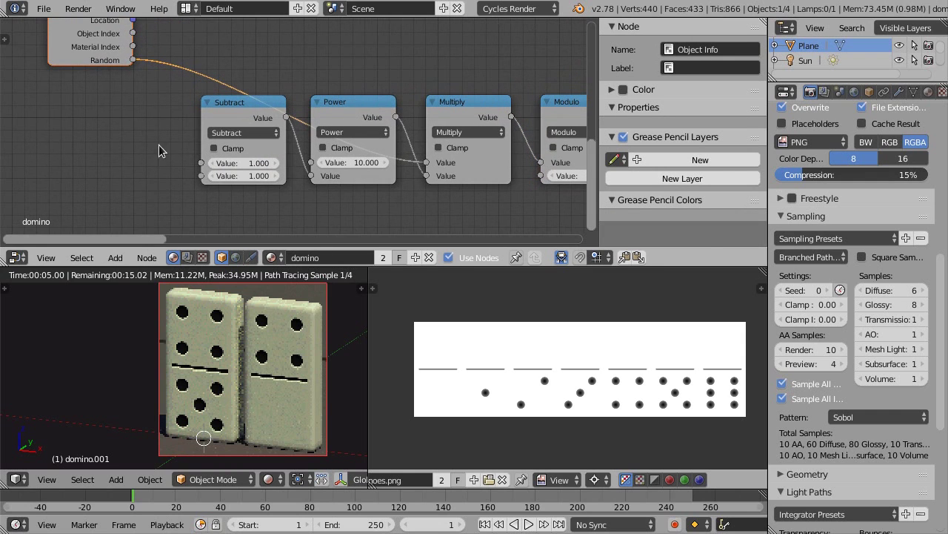
pyautogui.hotkey('shift', 'a')
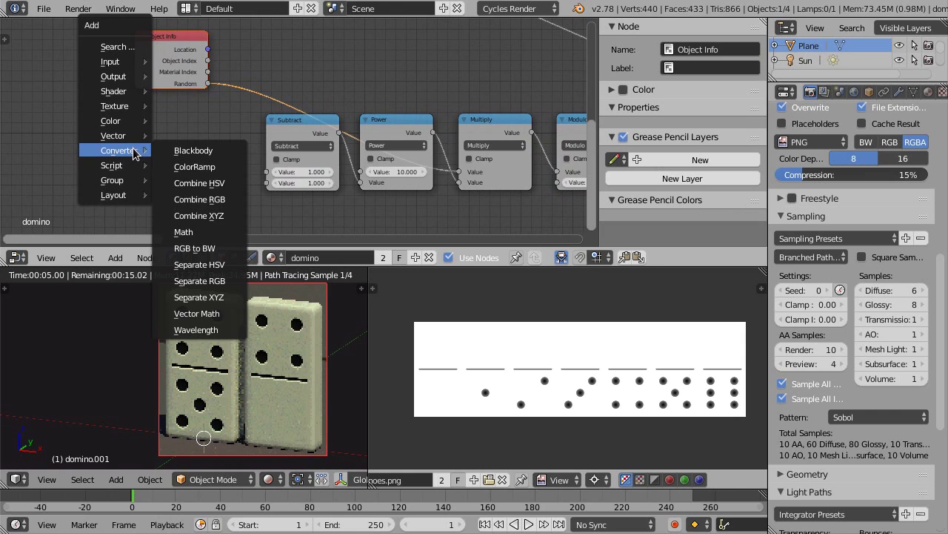
pyautogui.moveTo(110, 62)
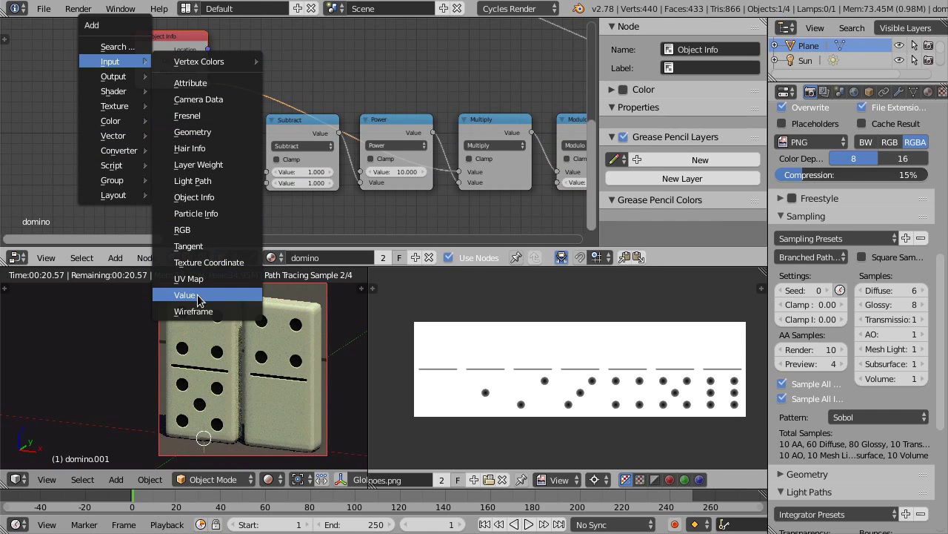
# Place an Input Value node left of Subtract and enter 0.285 in it
pyautogui.click(197, 295)
pyautogui.click(170, 145)
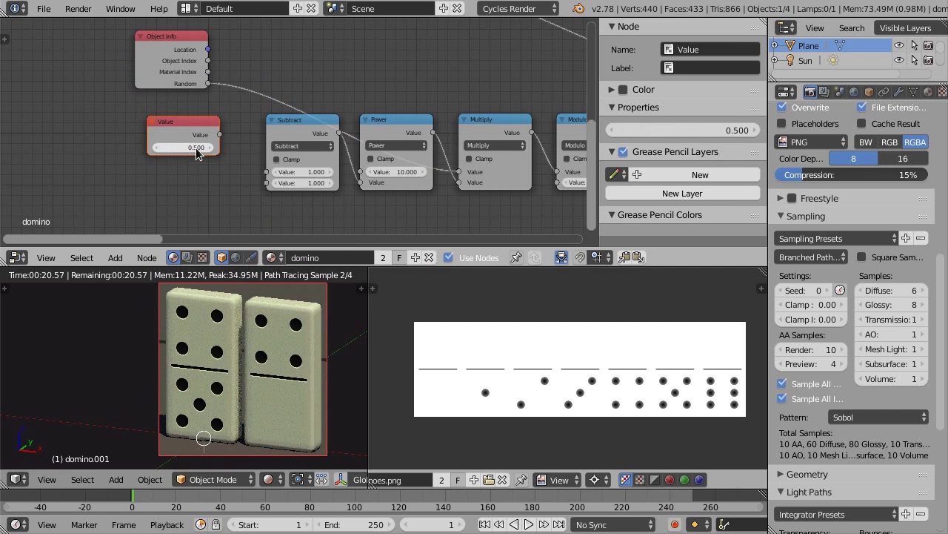
pyautogui.scroll(2, 139, 155)
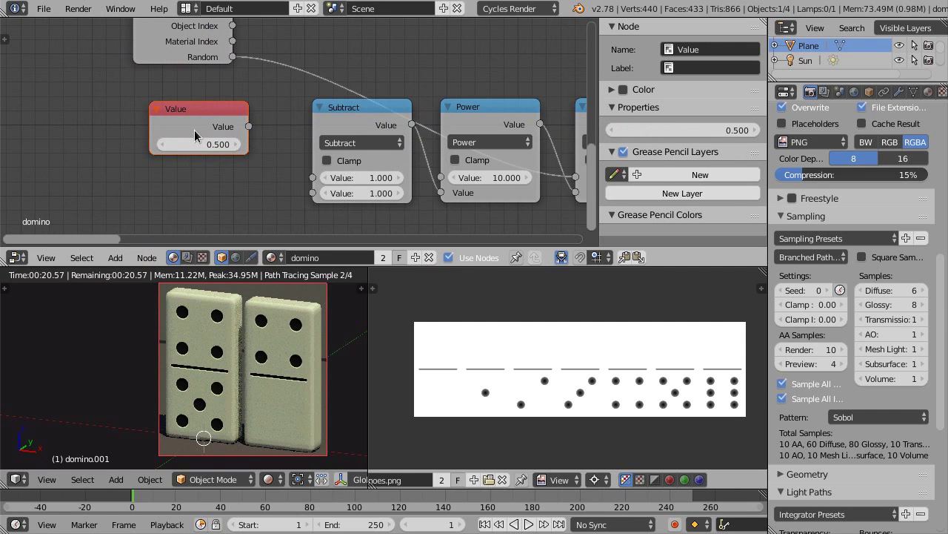
pyautogui.press('g')
pyautogui.click(171, 136)
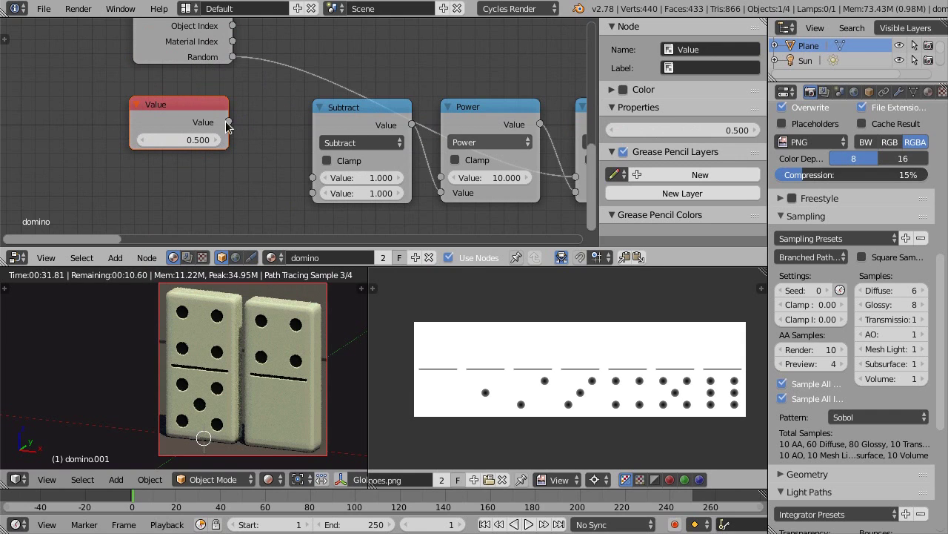
pyautogui.click(186, 141)
pyautogui.write('0.')
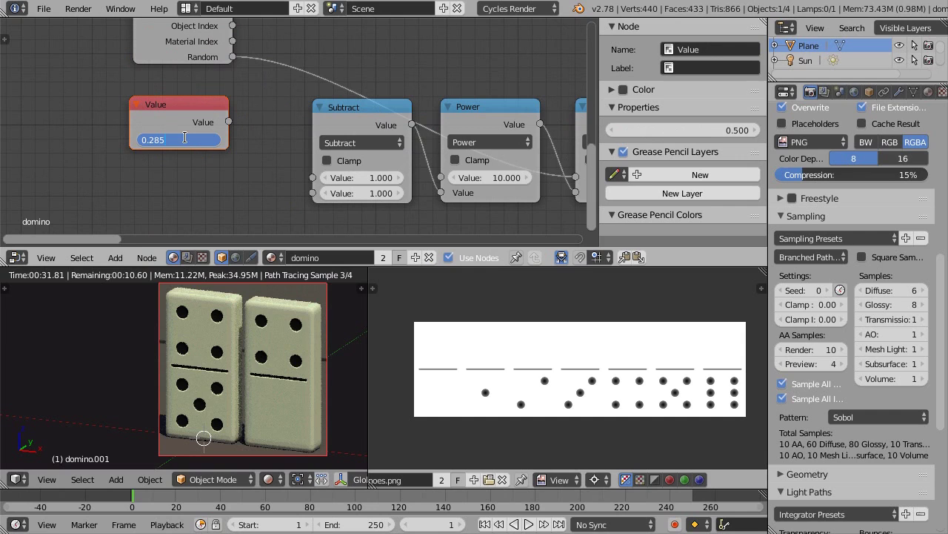
pyautogui.press('Return')
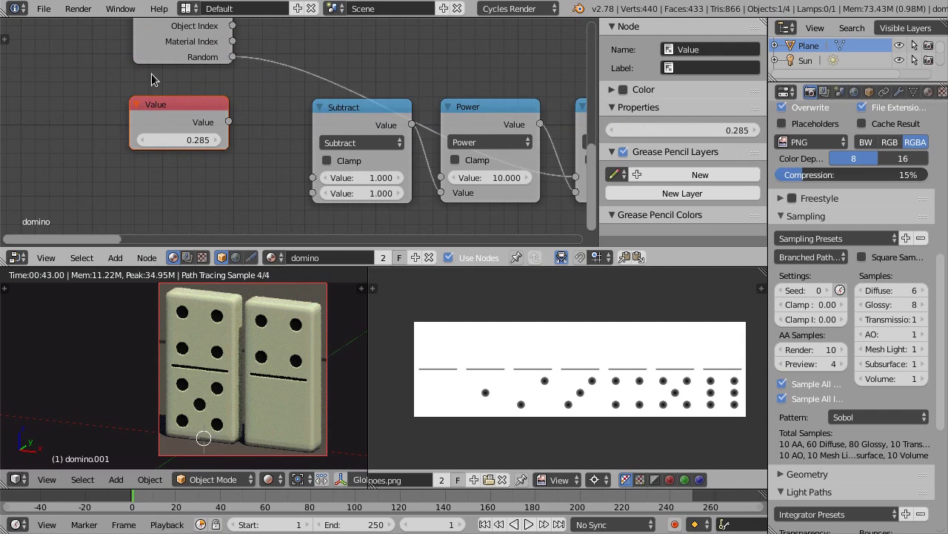
# Nudge the Subtract and Power nodes slightly left and center the view on the Value node
pyautogui.keyDown('ctrl'); pyautogui.scroll(-3, 148, 72); pyautogui.keyUp('ctrl')
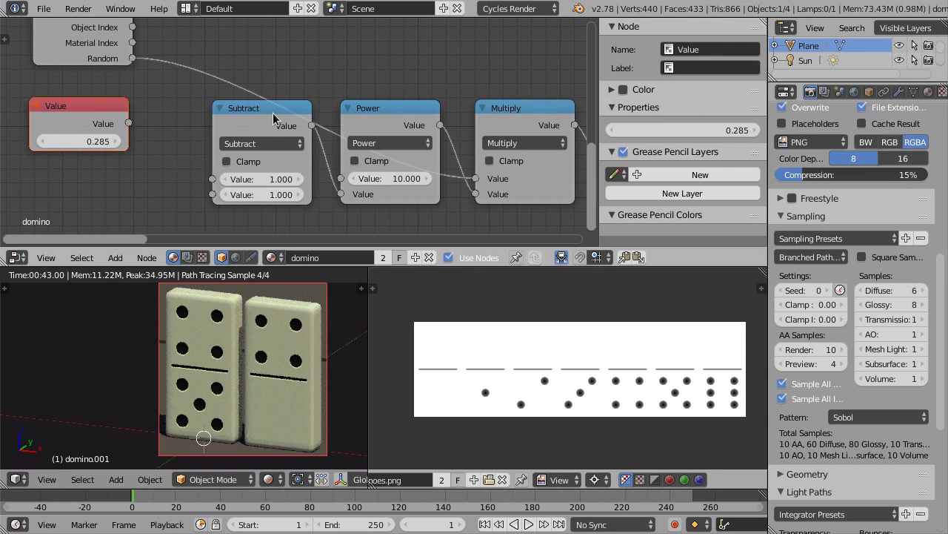
pyautogui.moveTo(286, 120); pyautogui.dragTo(278, 124)
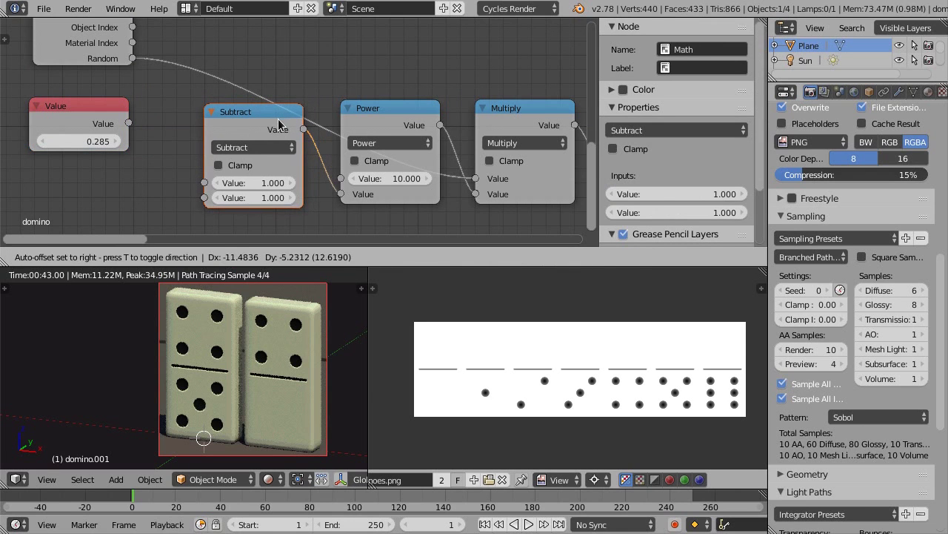
pyautogui.moveTo(361, 113); pyautogui.dragTo(355, 115)
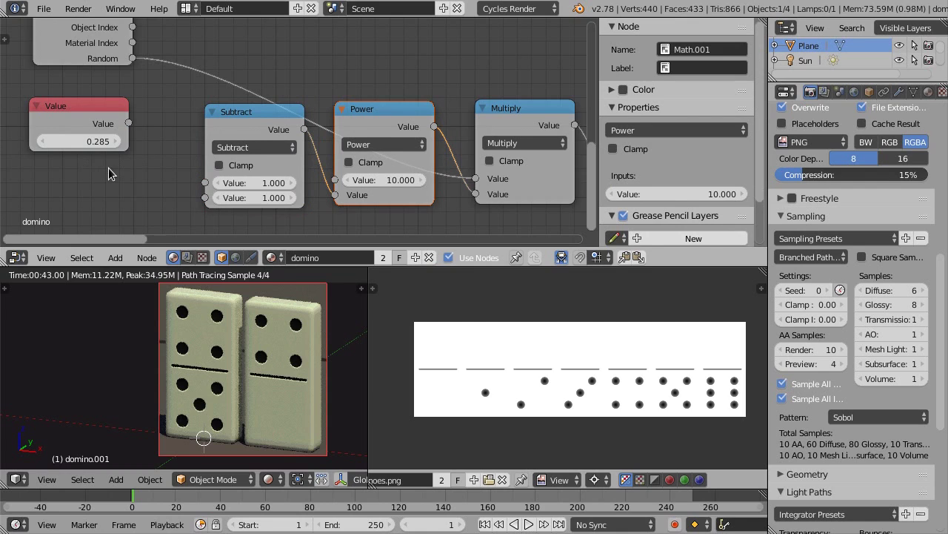
pyautogui.moveTo(108, 167); pyautogui.dragTo(121, 167, button='middle')
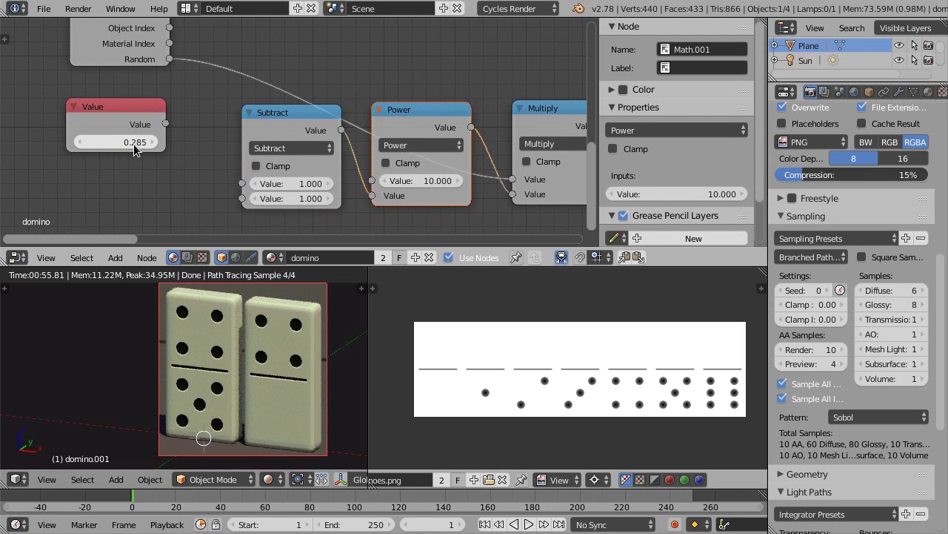
pyautogui.moveTo(133, 143); pyautogui.dragTo(189, 153)
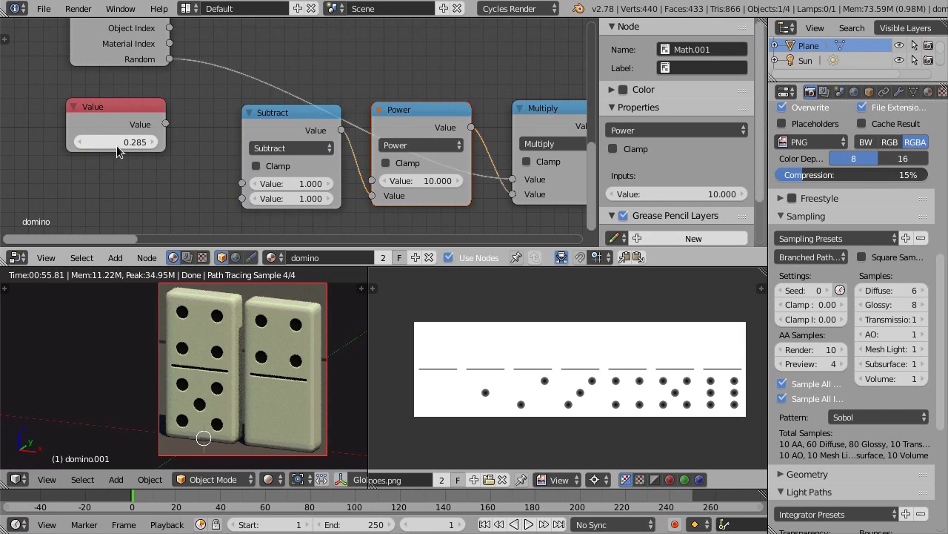
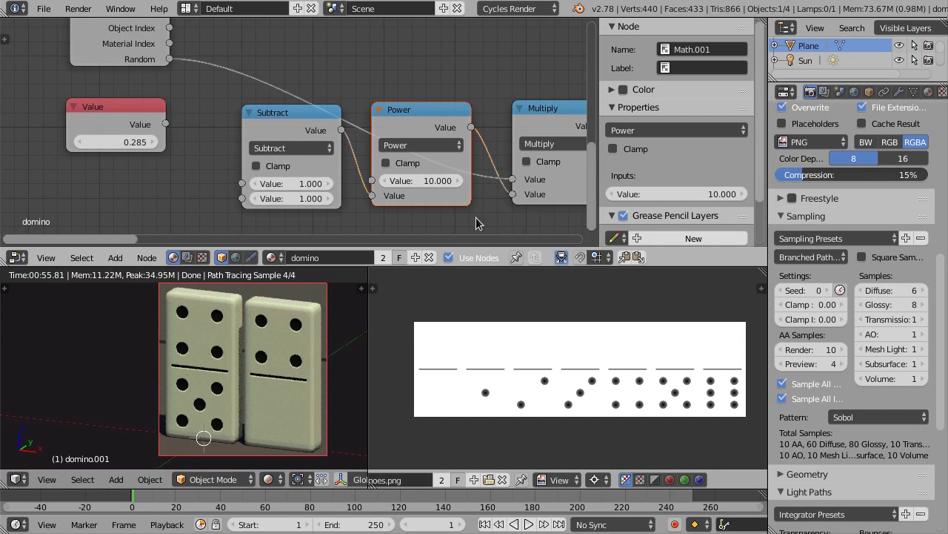
# Try 2 as the Subtract node's first value, then restore it to 1
pyautogui.click(281, 116)
pyautogui.press('g')
pyautogui.click(311, 135)
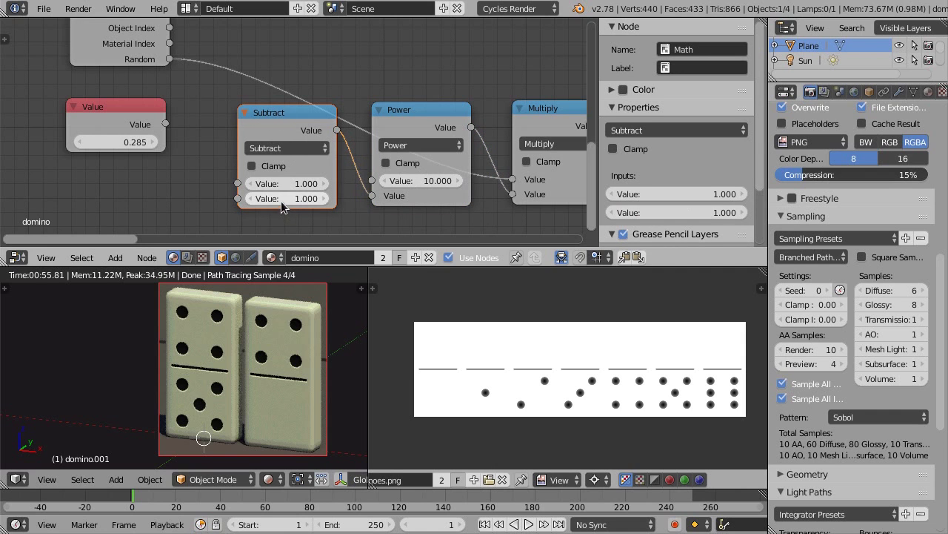
pyautogui.click(288, 184)
pyautogui.write('2')
pyautogui.press('Return')
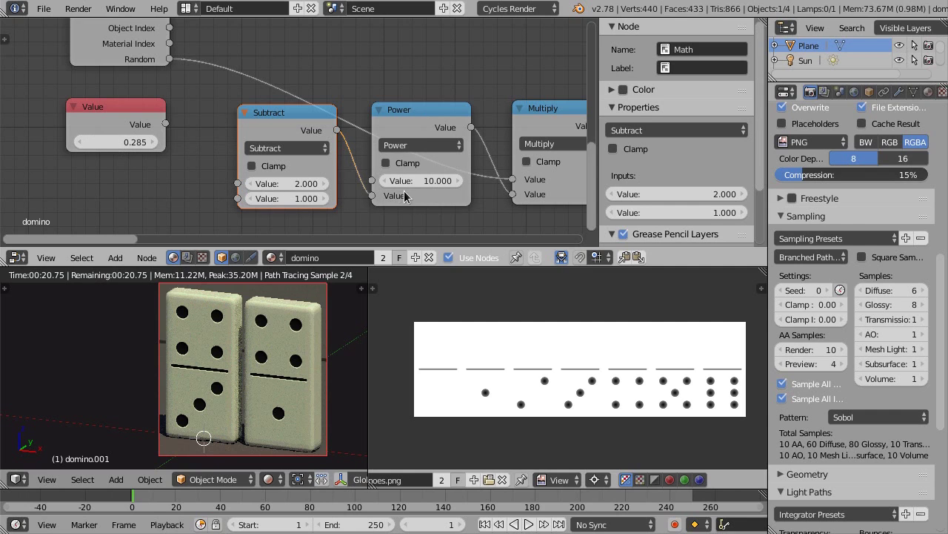
pyautogui.click(297, 183)
pyautogui.write('1')
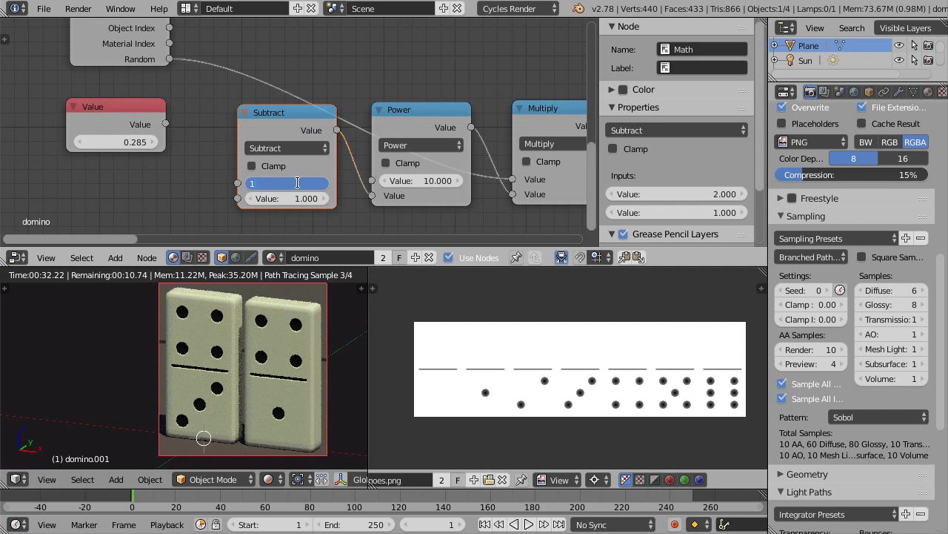
pyautogui.press('Return')
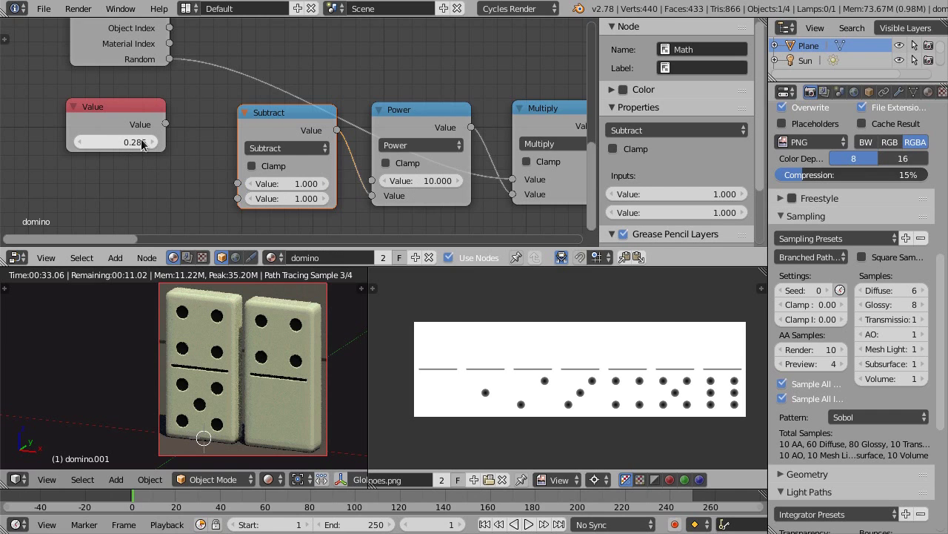
# Change the Value node from 0.285 to 0.5, after briefly entering 28.5
pyautogui.scroll(-1, 151, 145)
pyautogui.moveTo(158, 152); pyautogui.dragTo(141, 155, button='middle')
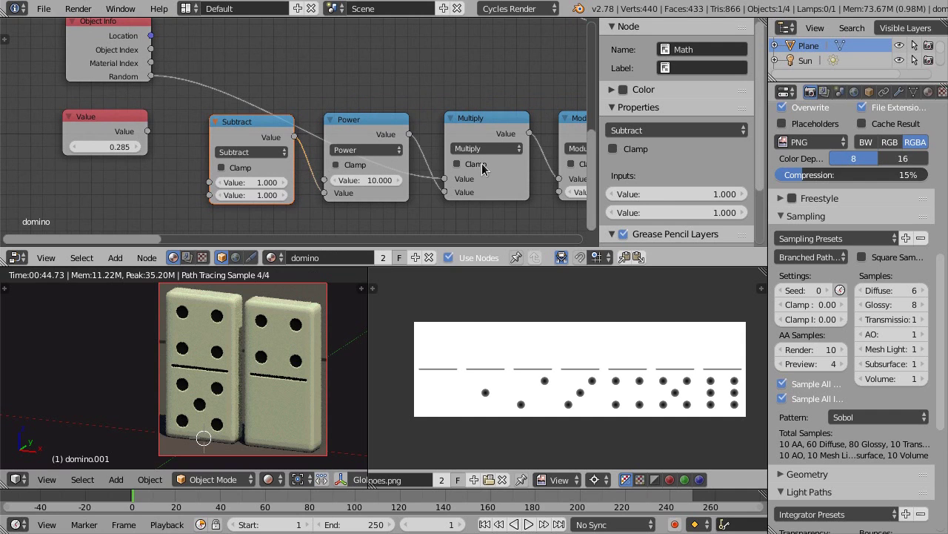
pyautogui.moveTo(501, 148); pyautogui.dragTo(479, 146, button='middle')
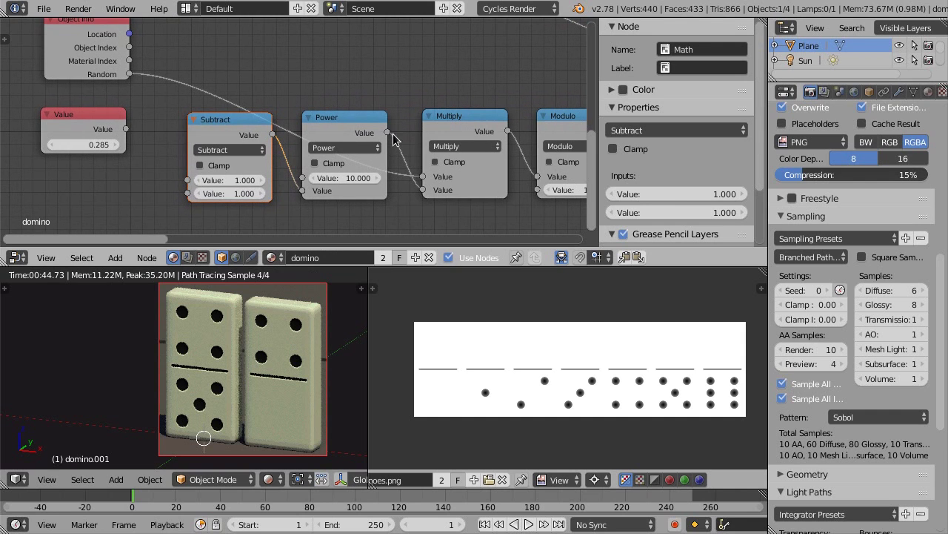
pyautogui.moveTo(442, 118); pyautogui.dragTo(374, 115, button='middle')
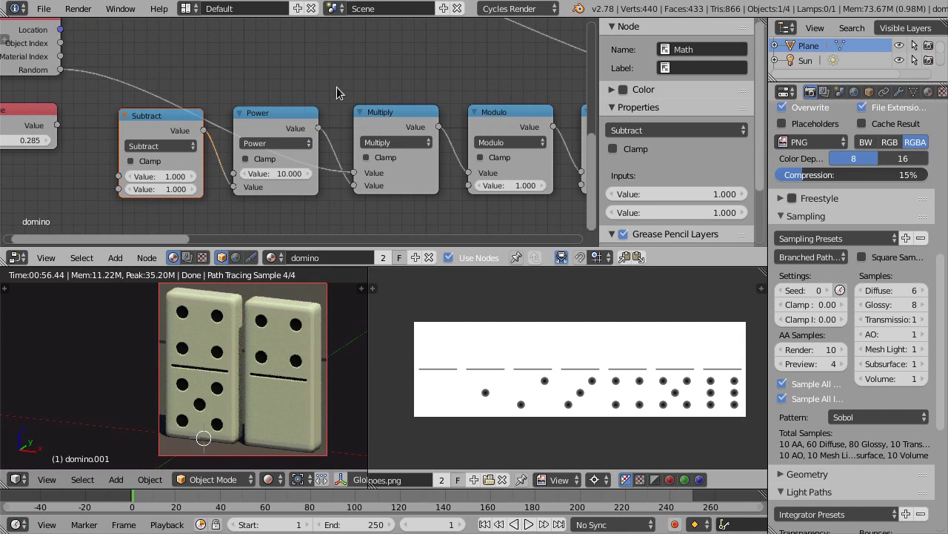
pyautogui.moveTo(304, 74); pyautogui.dragTo(323, 74, button='middle')
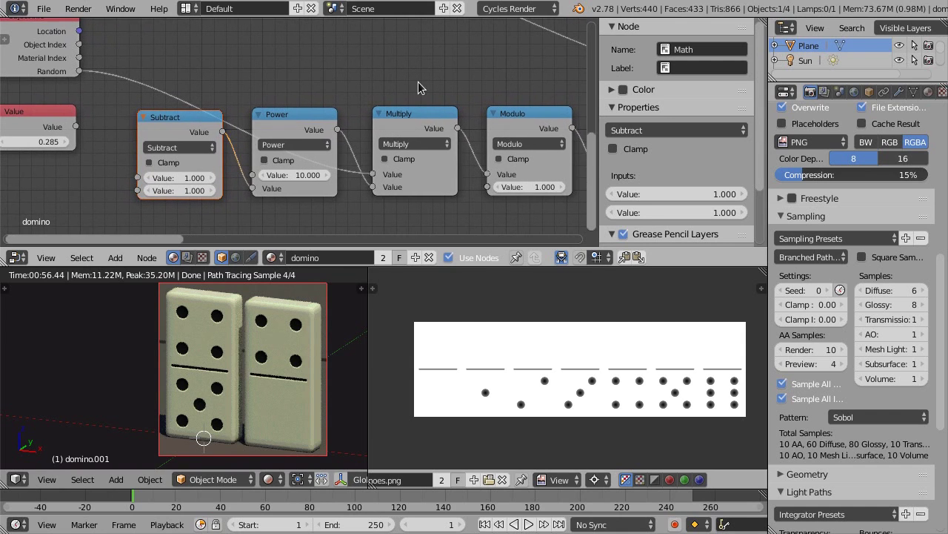
pyautogui.moveTo(115, 122); pyautogui.dragTo(127, 118, button='middle')
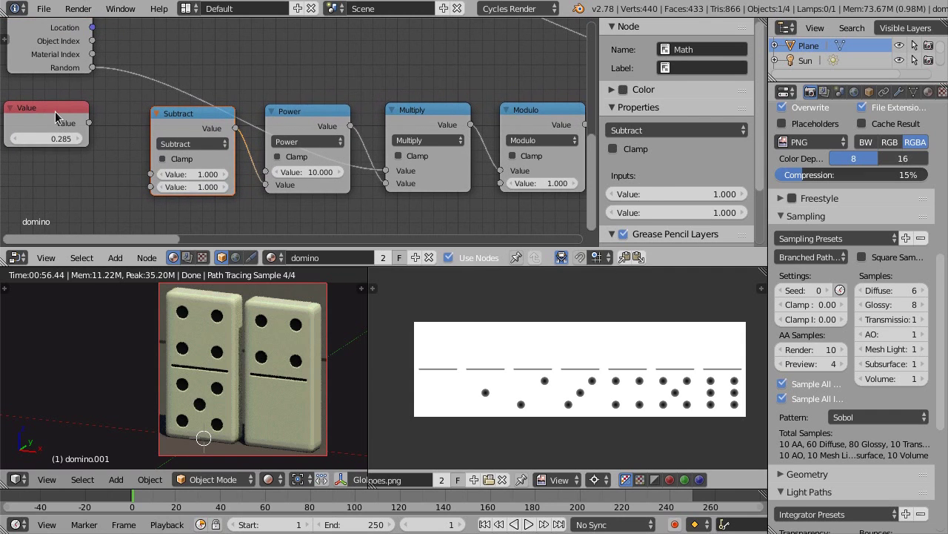
pyautogui.moveTo(55, 111); pyautogui.dragTo(57, 121)
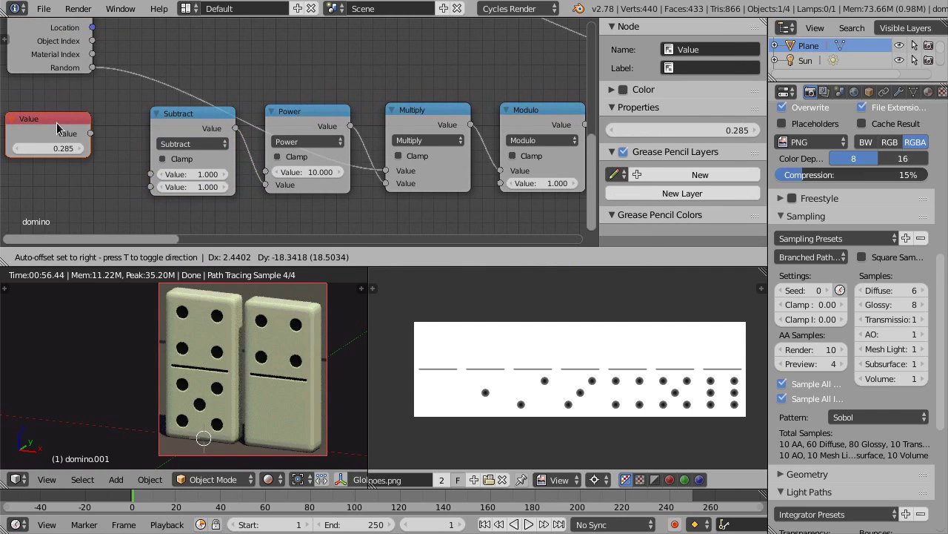
pyautogui.click(65, 155)
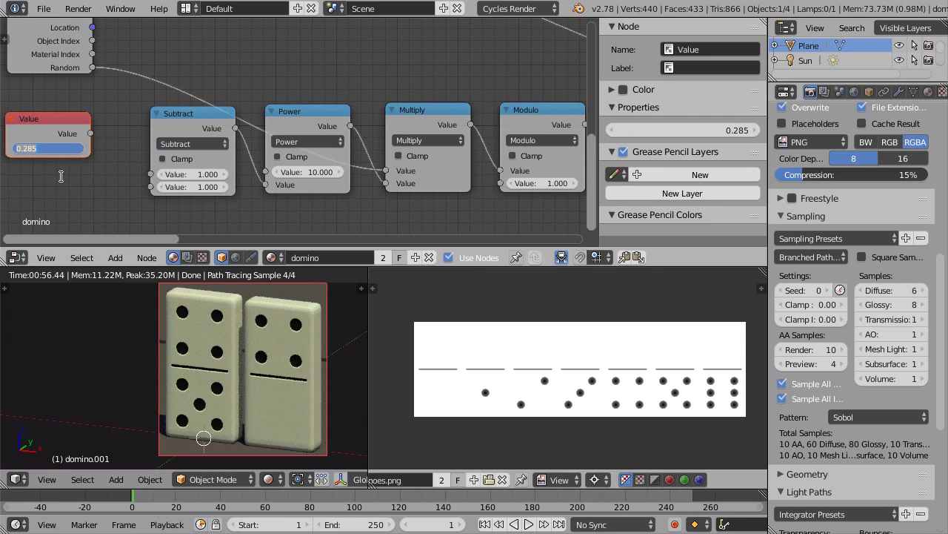
pyautogui.write('28.')
pyautogui.write('5')
pyautogui.press('Return')
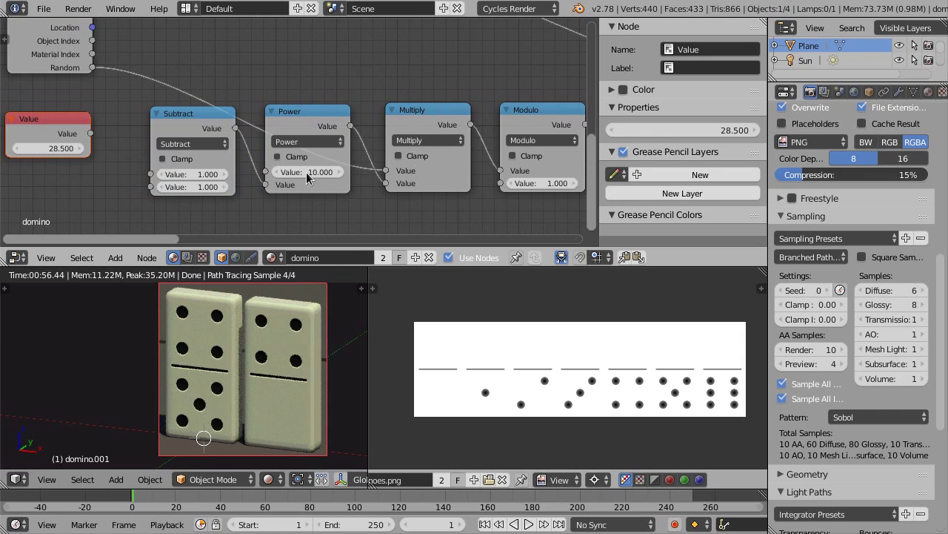
pyautogui.click(51, 149)
pyautogui.write('0.5')
pyautogui.press('Return')
pyautogui.moveTo(468, 77); pyautogui.dragTo(467, 76, button='middle')
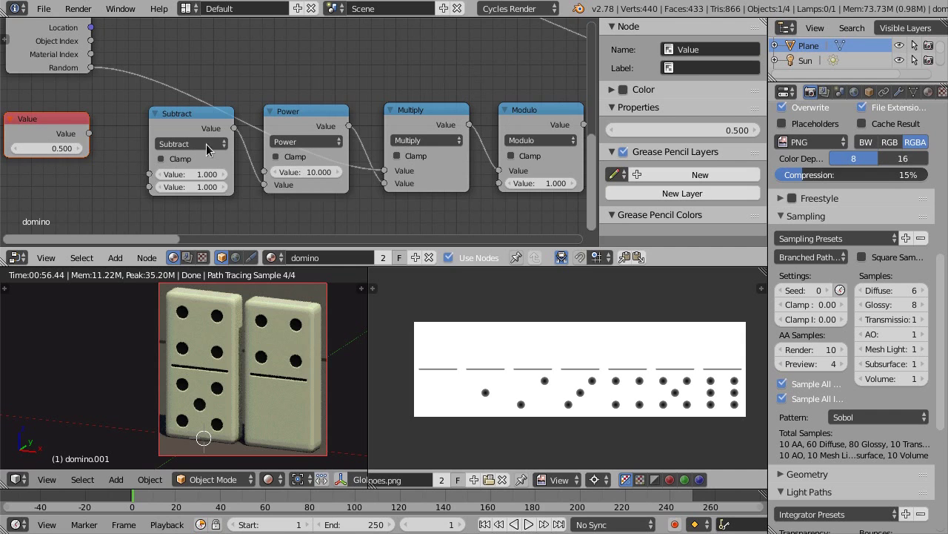
pyautogui.moveTo(426, 68); pyautogui.dragTo(313, 69, button='middle')
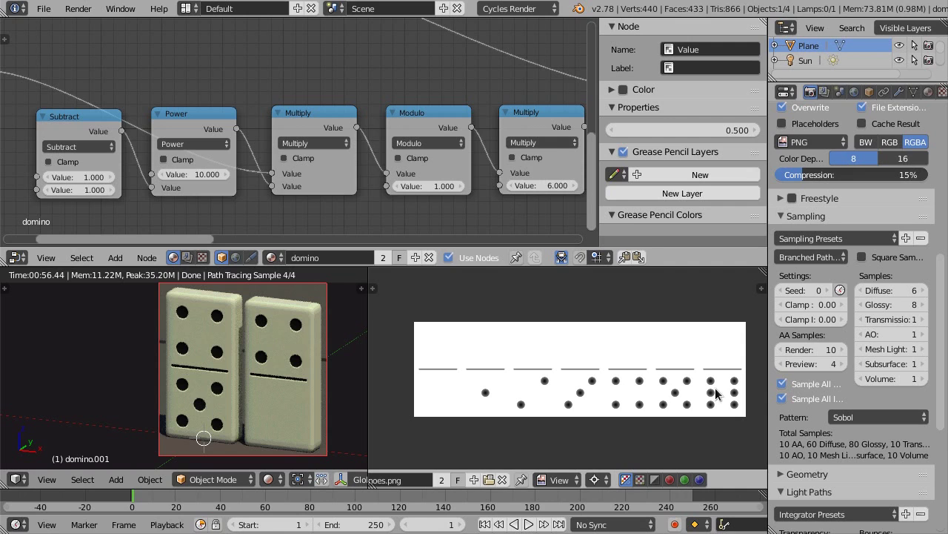
# Box-select the Subtract, Power, Multiply, Modulo and ×6 Multiply nodes
pyautogui.moveTo(138, 119); pyautogui.dragTo(234, 69, button='middle')
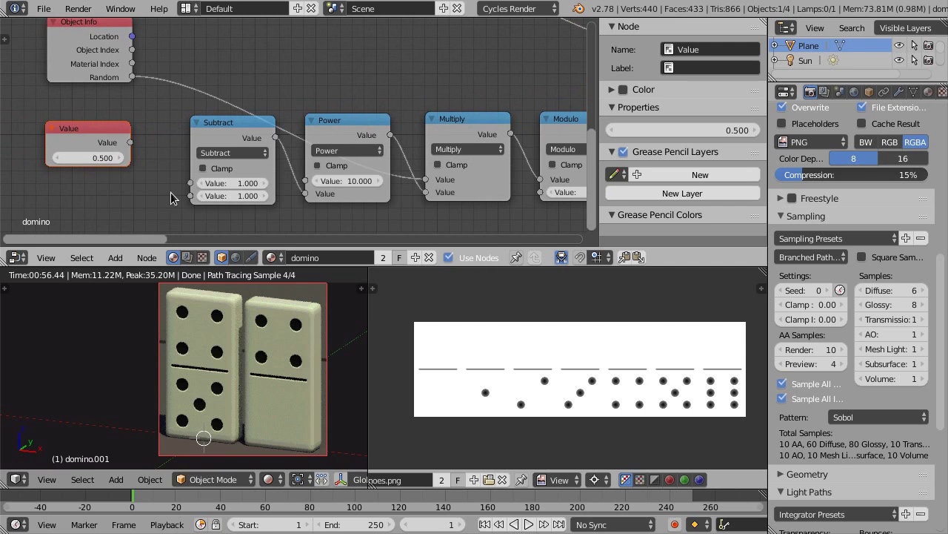
pyautogui.moveTo(171, 197); pyautogui.dragTo(102, 180, button='middle')
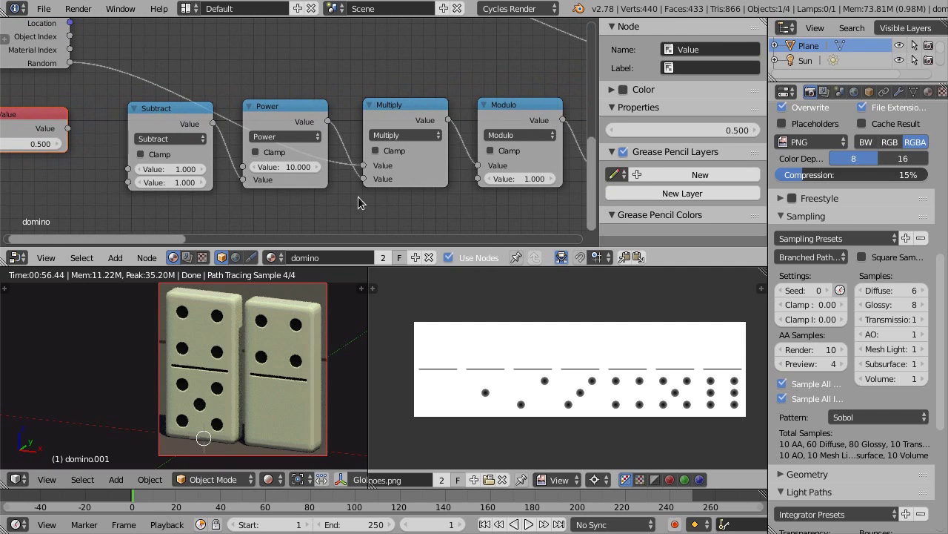
pyautogui.keyDown('ctrl'); pyautogui.scroll(-4, 307, 194); pyautogui.keyUp('ctrl')
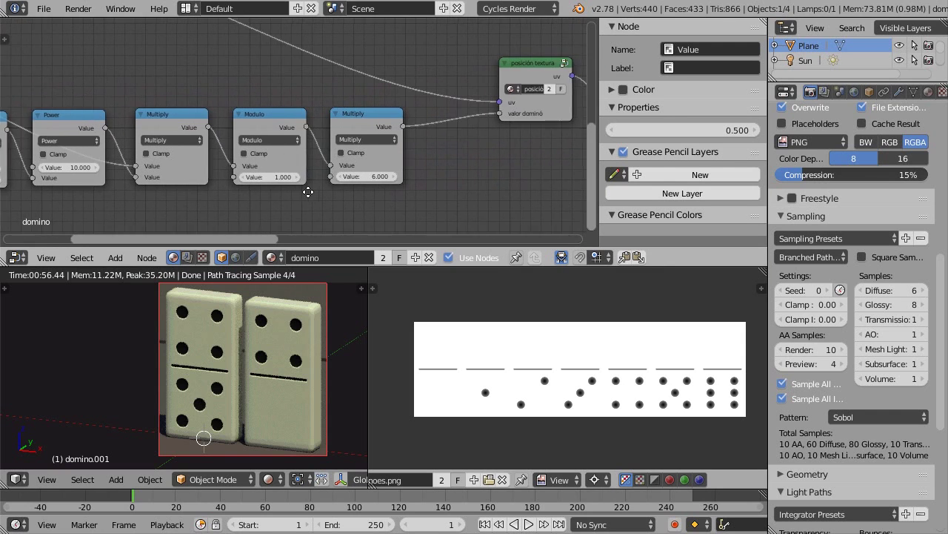
pyautogui.moveTo(438, 193); pyautogui.dragTo(262, 194, button='middle')
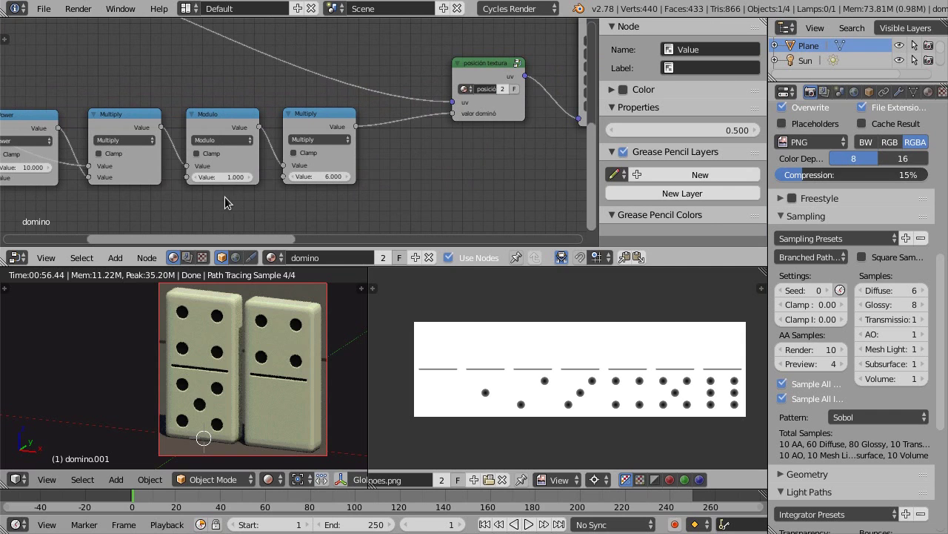
pyautogui.moveTo(224, 196); pyautogui.dragTo(251, 202, button='middle')
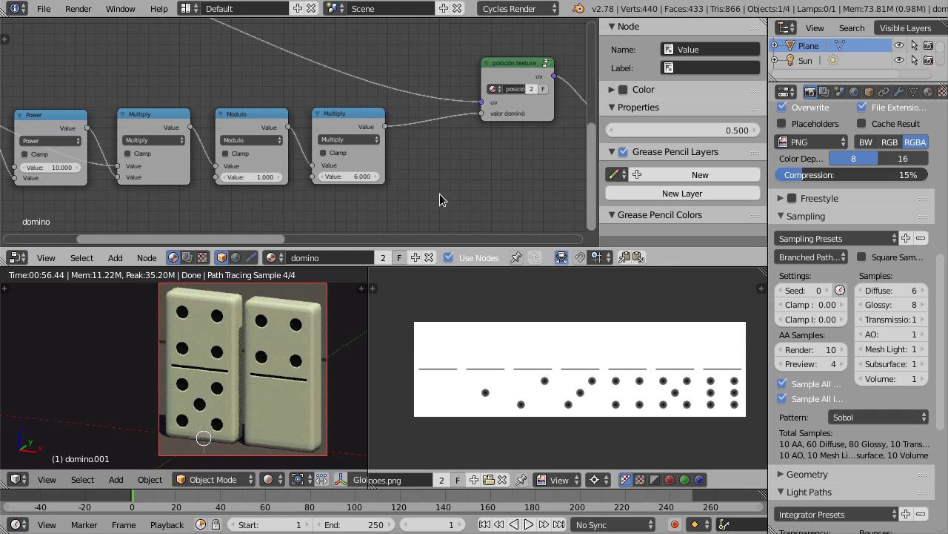
pyautogui.moveTo(253, 204)
pyautogui.mouseDown(button='middle')
pyautogui.moveTo(146, 193)
pyautogui.moveTo(218, 190)
pyautogui.moveTo(159, 200)
pyautogui.moveTo(189, 197)
pyautogui.mouseUp(button='middle')
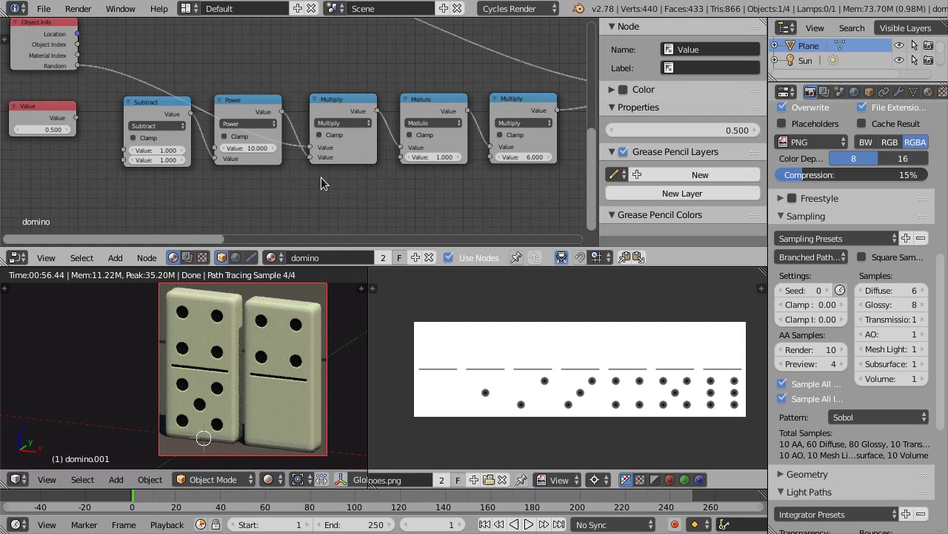
pyautogui.moveTo(145, 83); pyautogui.dragTo(522, 184)
pyautogui.moveTo(367, 175); pyautogui.dragTo(305, 176, button='middle')
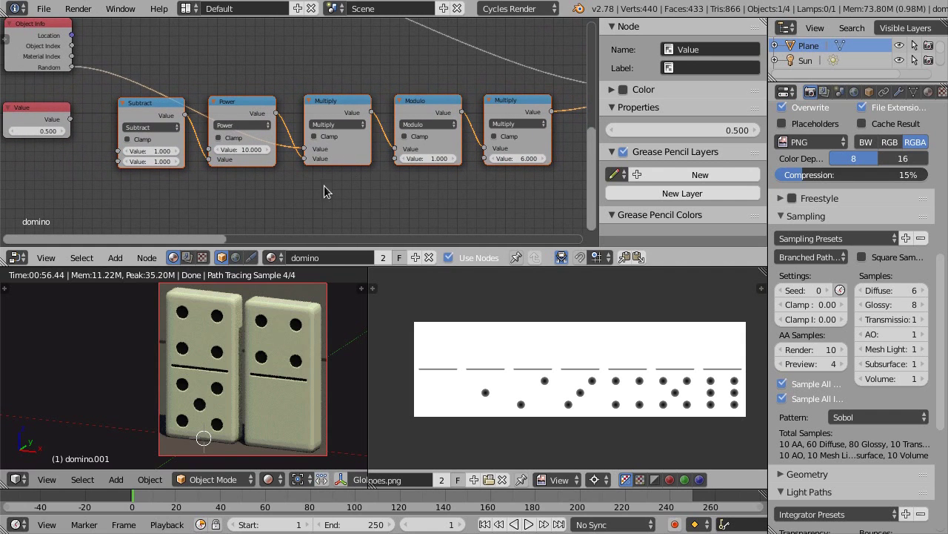
# Group the selected math nodes and name the input 'valor aleatório' with default 0
pyautogui.hotkey('ctrl', 'g')
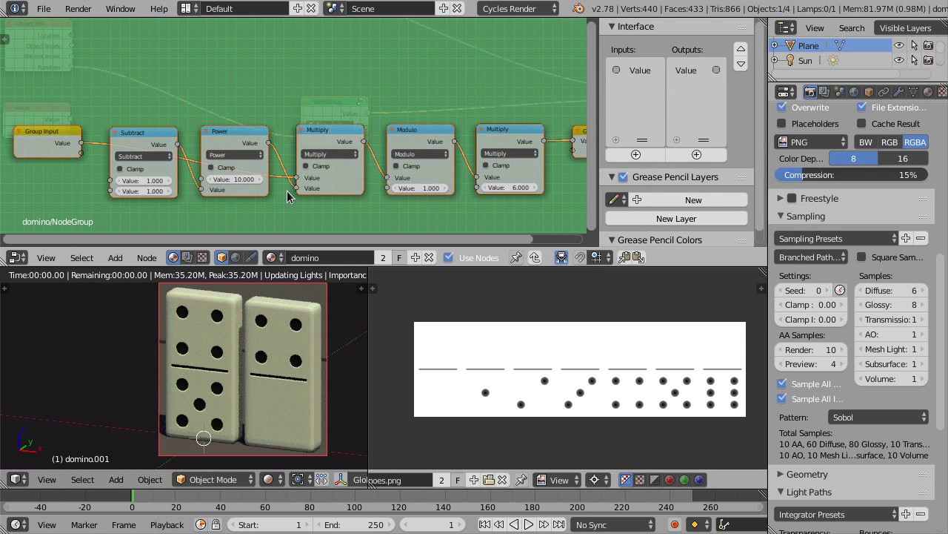
pyautogui.moveTo(291, 91); pyautogui.dragTo(297, 83, button='middle')
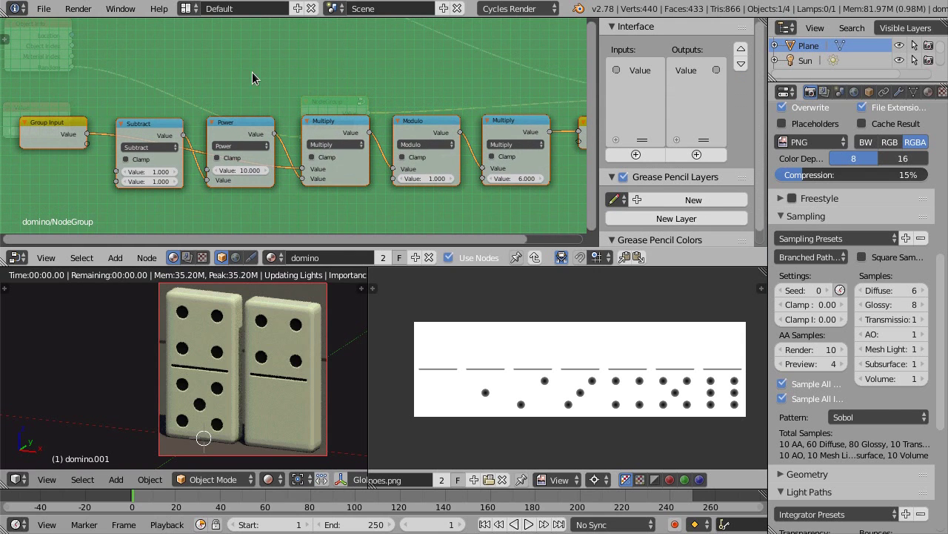
pyautogui.click(641, 70)
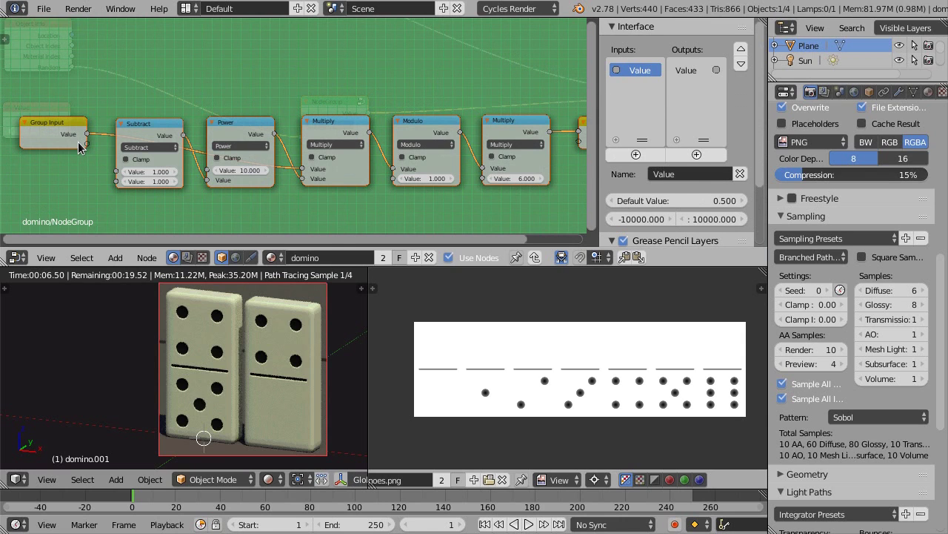
pyautogui.click(669, 174)
pyautogui.write('valor aleat')
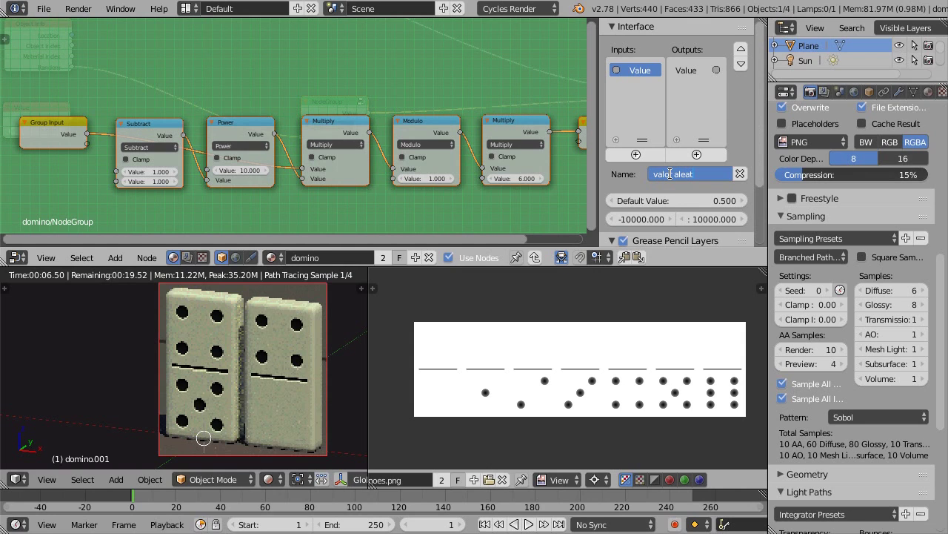
pyautogui.write('ório')
pyautogui.press('Return')
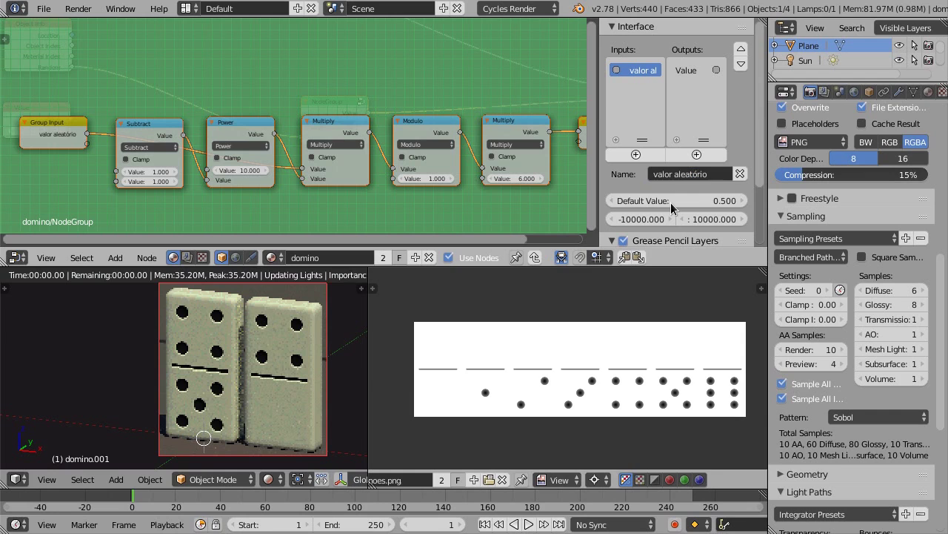
pyautogui.click(675, 198)
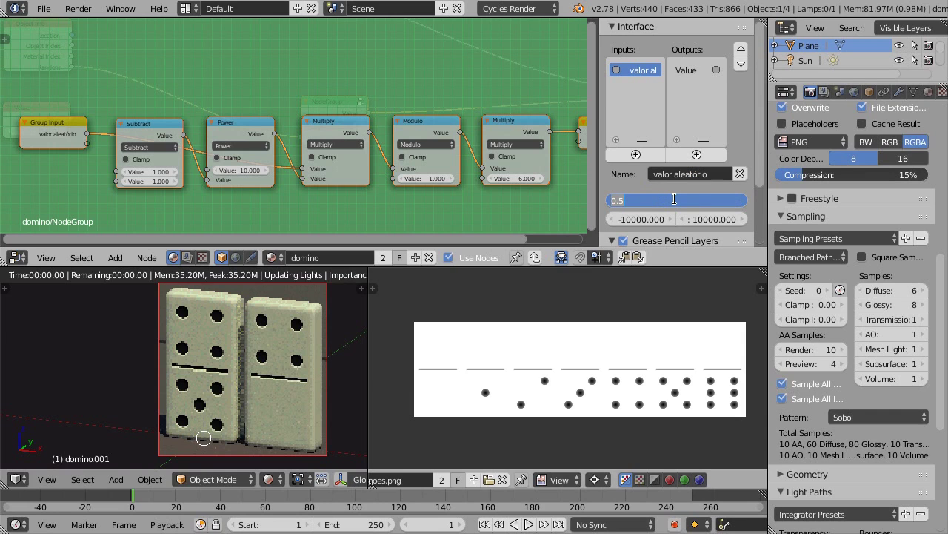
pyautogui.write('0')
pyautogui.press('Return')
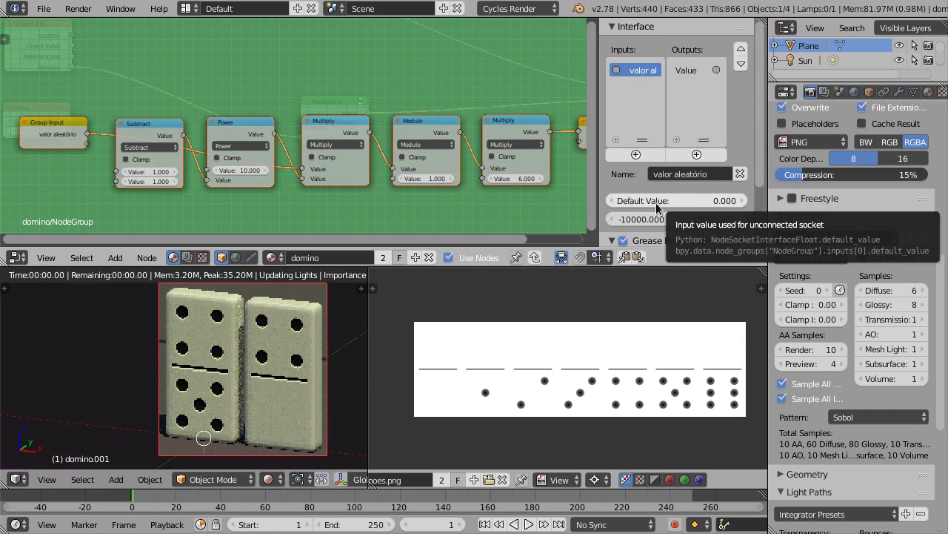
# Rename the group's output to 'valor dominó'
pyautogui.click(685, 72)
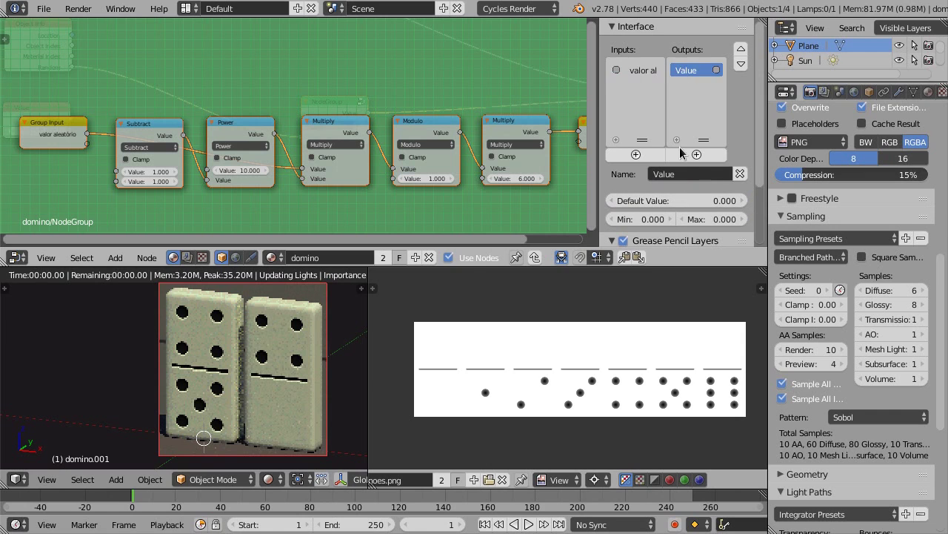
pyautogui.click(680, 173)
pyautogui.write('valor dominó')
pyautogui.press('Return')
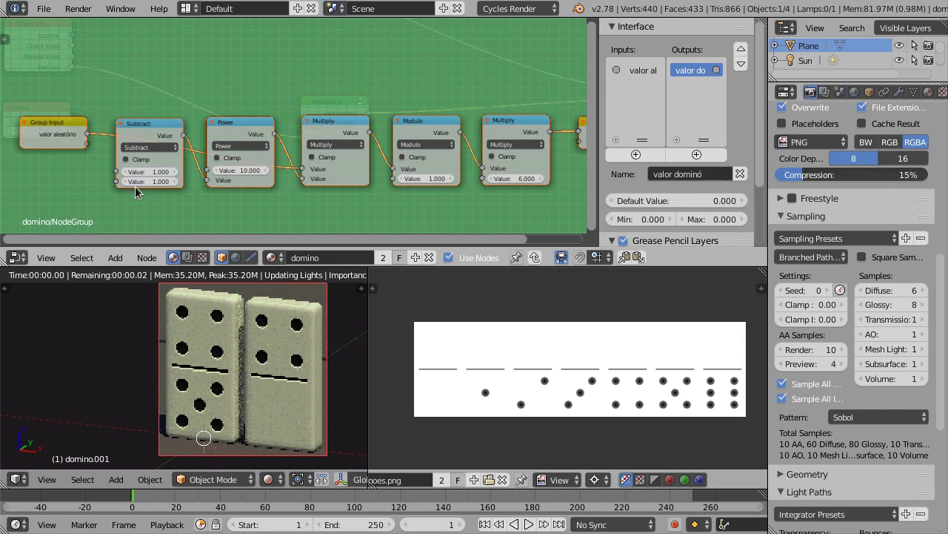
pyautogui.keyDown('ctrl'); pyautogui.scroll(2, 135, 186); pyautogui.keyUp('ctrl')
pyautogui.keyDown('ctrl'); pyautogui.scroll(2, 130, 179); pyautogui.keyUp('ctrl')
pyautogui.scroll(1, 130, 178)
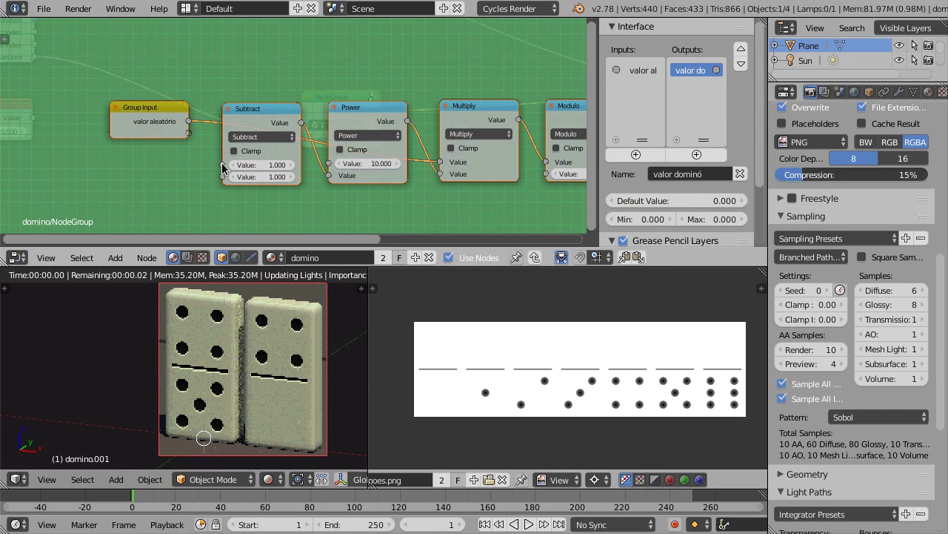
# Expose Subtract's first value as input 'casa décimal' (min 1, max 20), plus the final 6 multiplier
pyautogui.moveTo(189, 133); pyautogui.dragTo(222, 165)
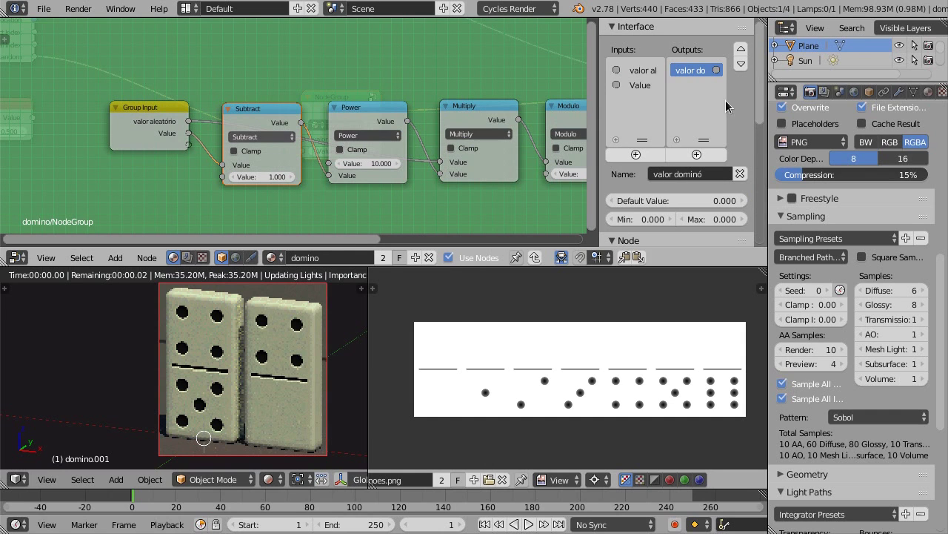
pyautogui.click(640, 85)
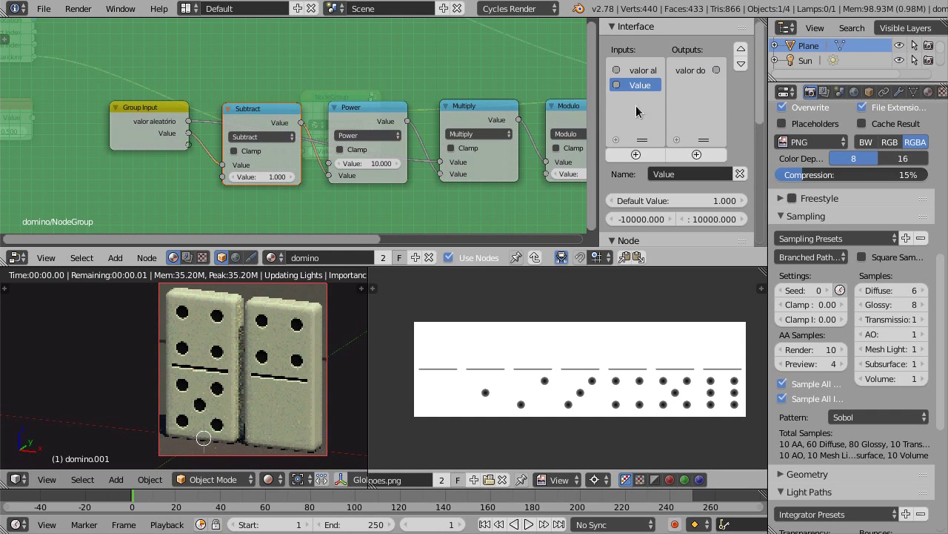
pyautogui.click(681, 175)
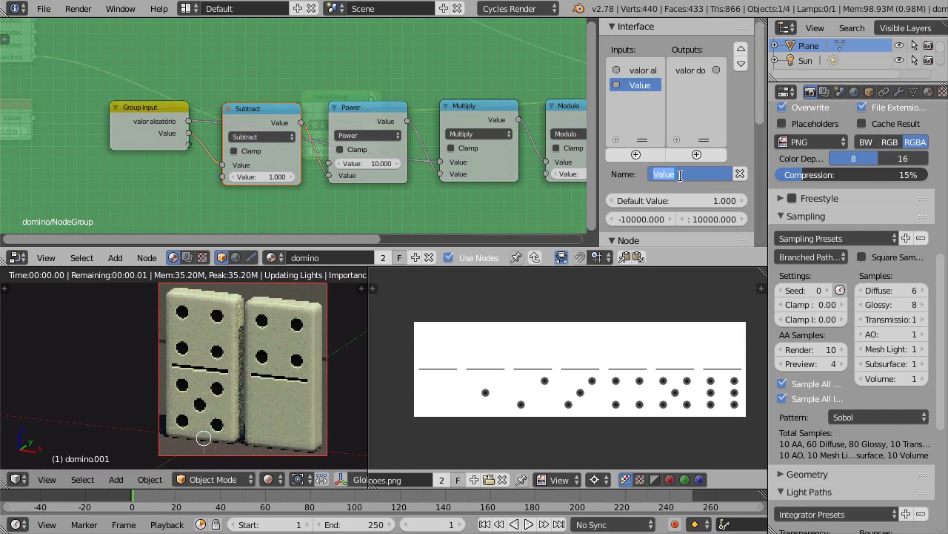
pyautogui.write('ca')
pyautogui.write('sa décimal')
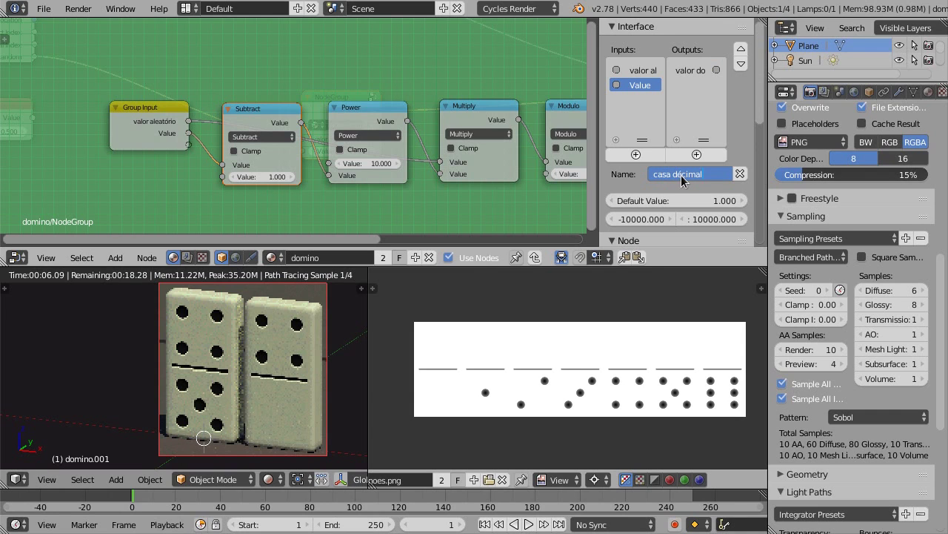
pyautogui.press('Return')
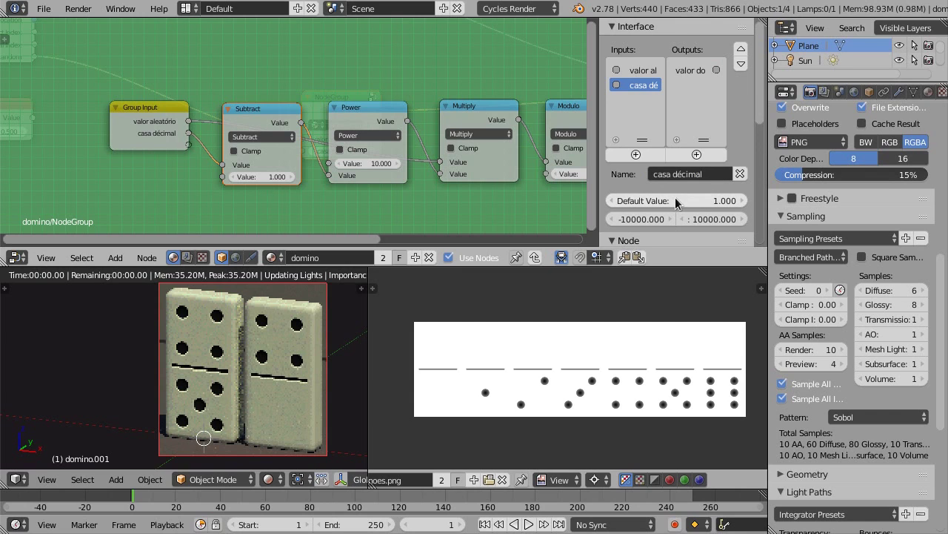
pyautogui.click(644, 218)
pyautogui.write('1')
pyautogui.press('Tab')
pyautogui.write('20')
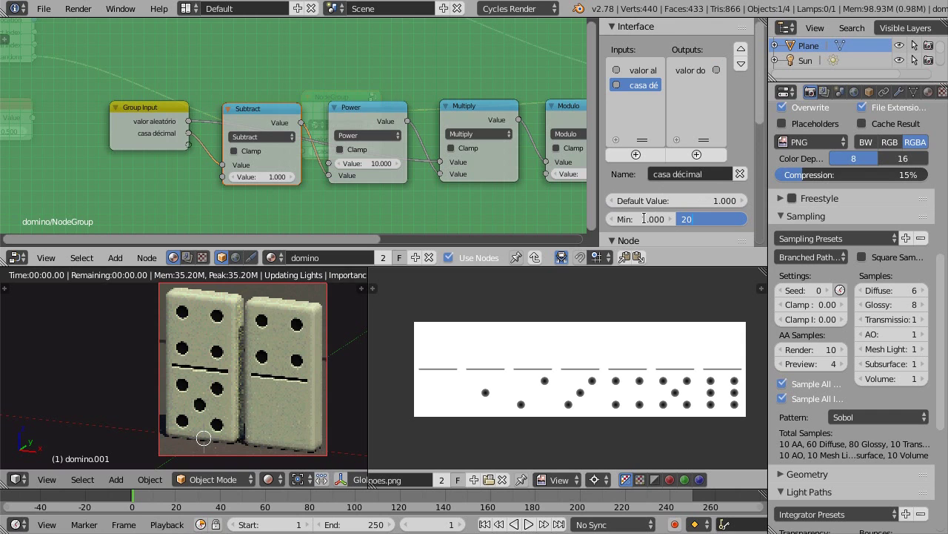
pyautogui.press('Return')
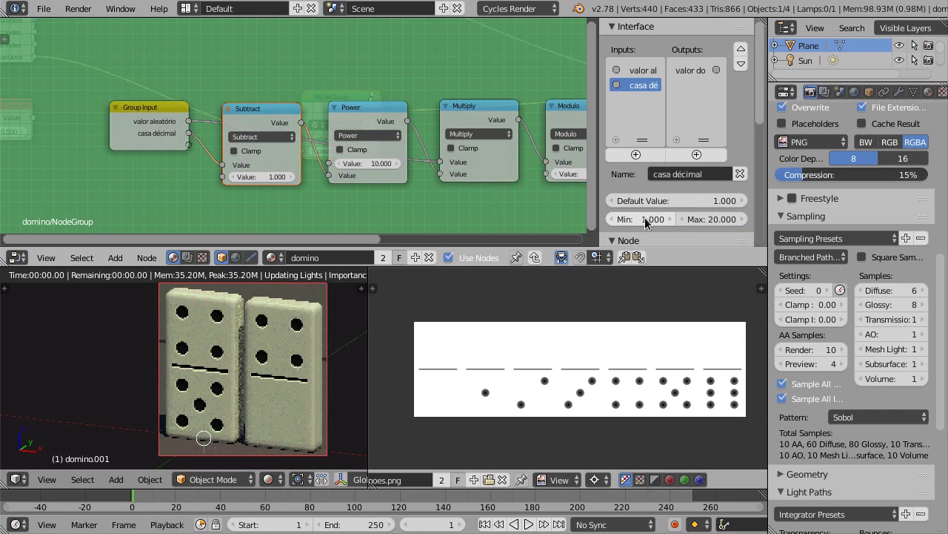
pyautogui.moveTo(189, 145); pyautogui.dragTo(245, 279)
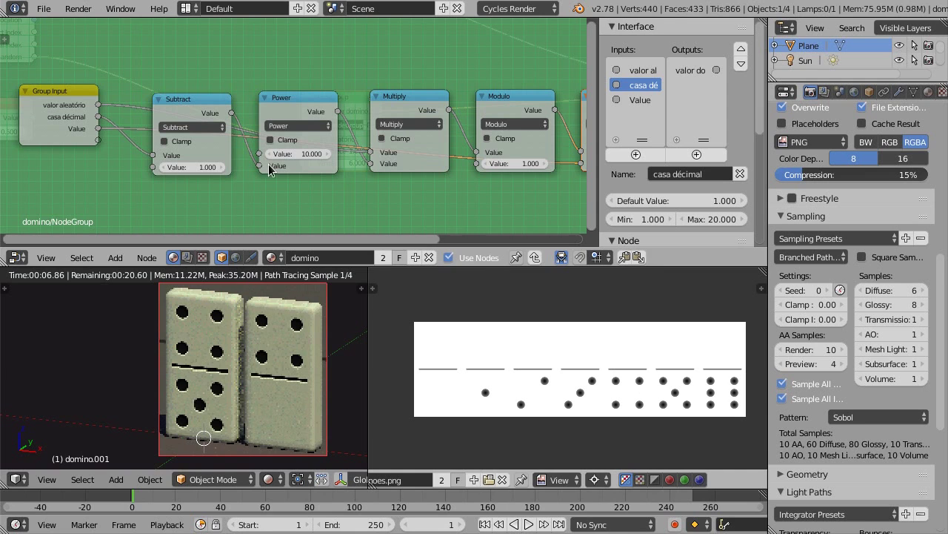
pyautogui.moveTo(390, 195); pyautogui.dragTo(245, 199, button='middle')
# Name the third input 'valor máximo' with min 0 and max 100, then exit the group
pyautogui.click(640, 101)
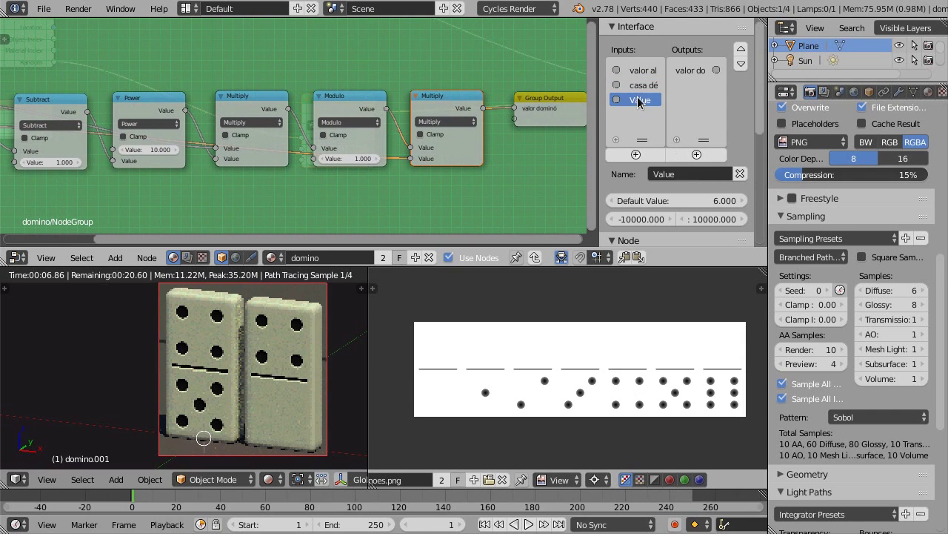
pyautogui.click(687, 175)
pyautogui.write('valor máximo')
pyautogui.press('Return')
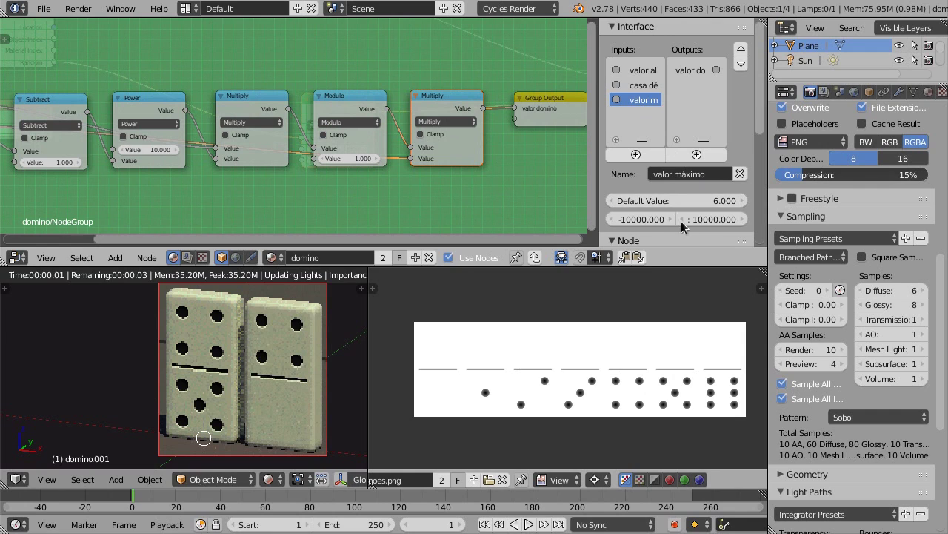
pyautogui.click(637, 217)
pyautogui.write('0')
pyautogui.press('Tab')
pyautogui.write('1')
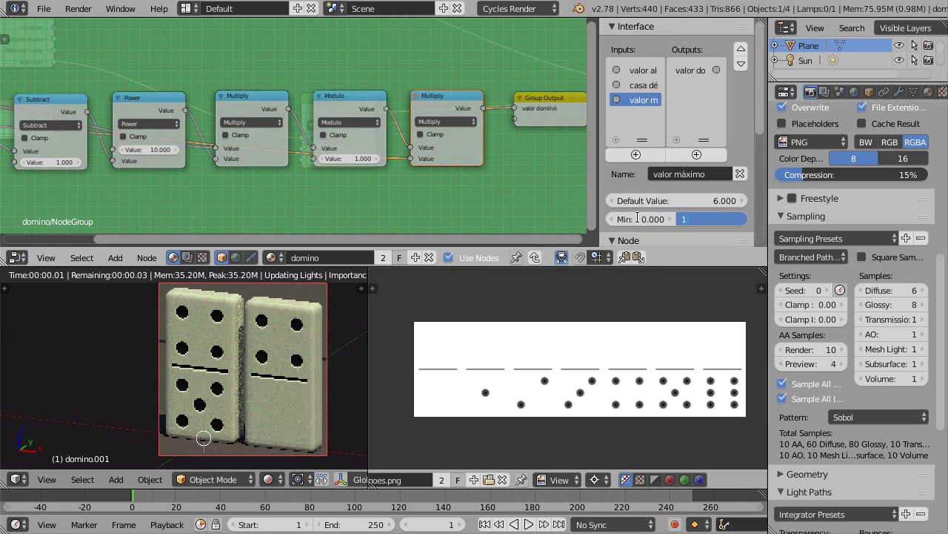
pyautogui.write('00')
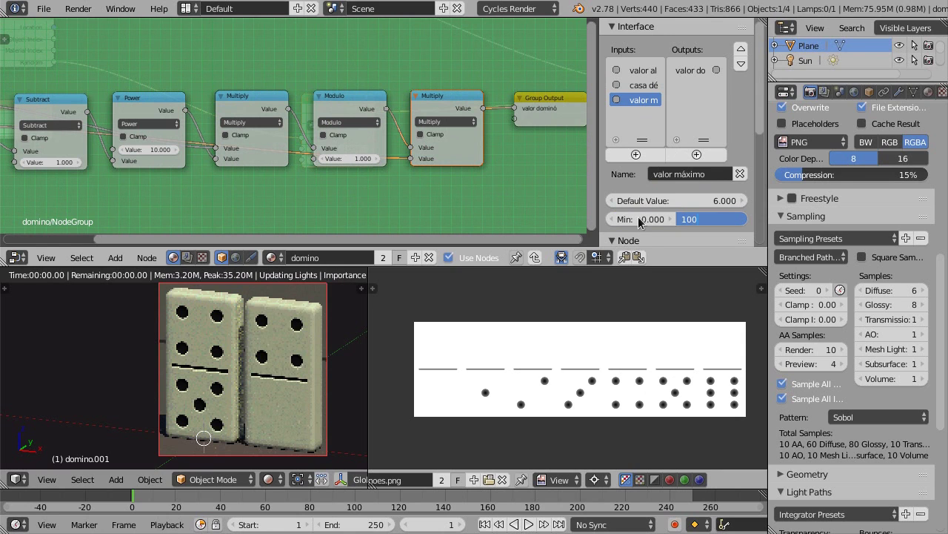
pyautogui.press('Return')
pyautogui.moveTo(345, 169); pyautogui.dragTo(384, 166, button='middle')
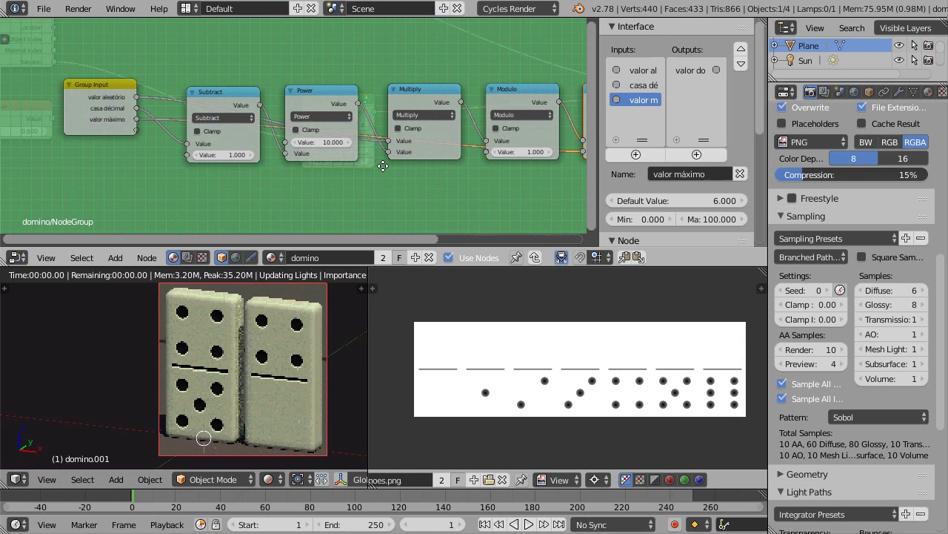
pyautogui.press('Tab')
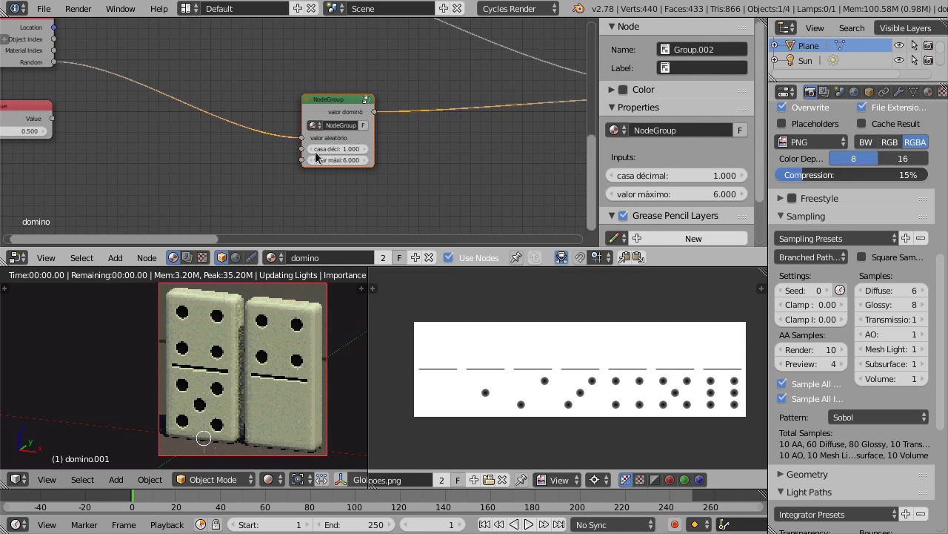
# Rename the node group to 'valor dominó' and move its node right, near the texture-position node
pyautogui.click(679, 130)
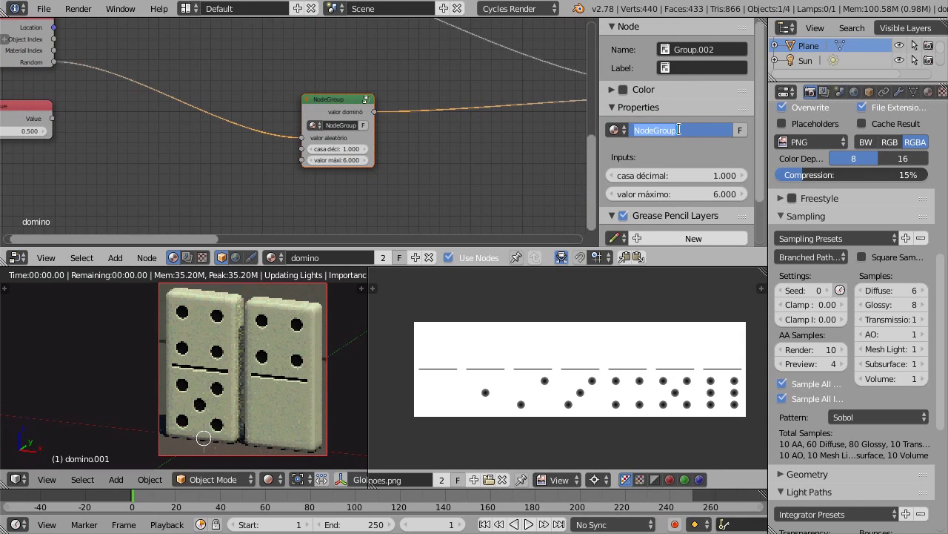
pyautogui.write('vvalor domin')
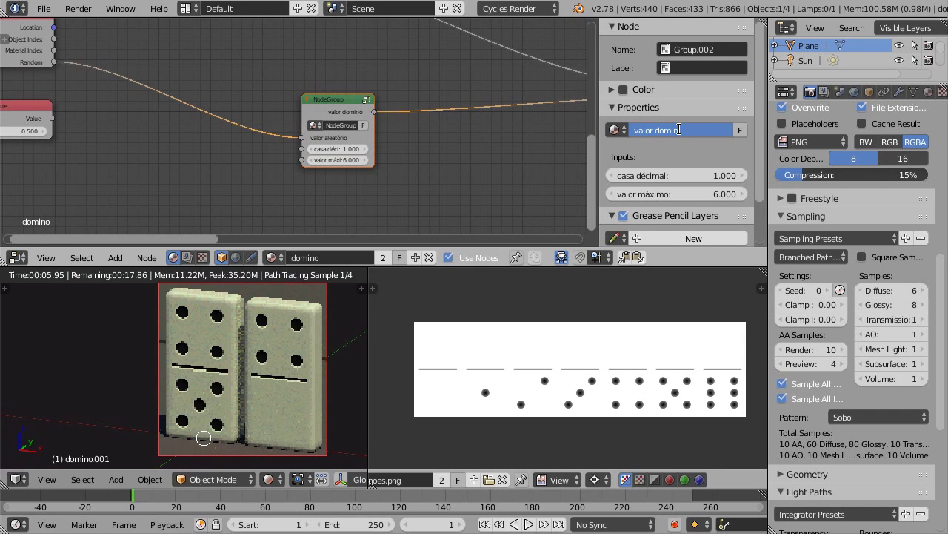
pyautogui.write('ó')
pyautogui.press('Return')
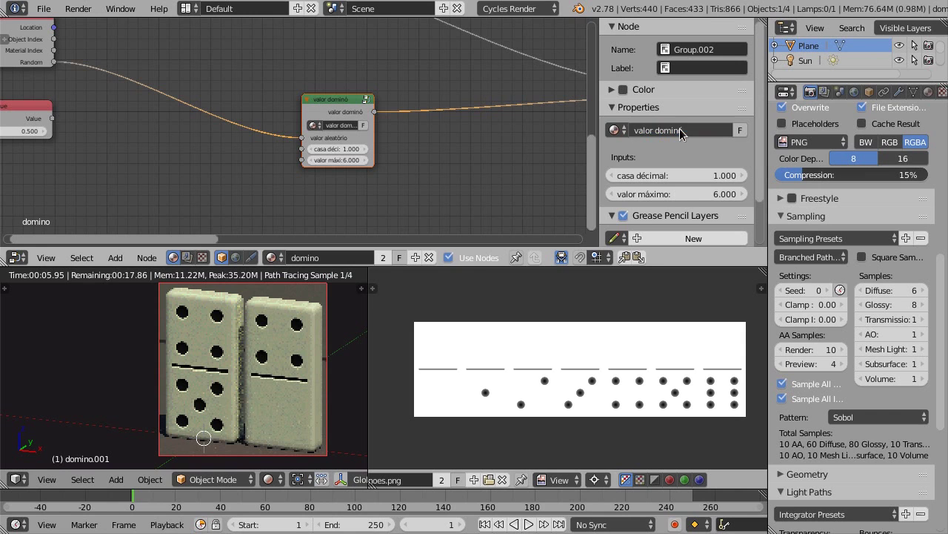
pyautogui.moveTo(338, 141); pyautogui.dragTo(306, 133, button='middle')
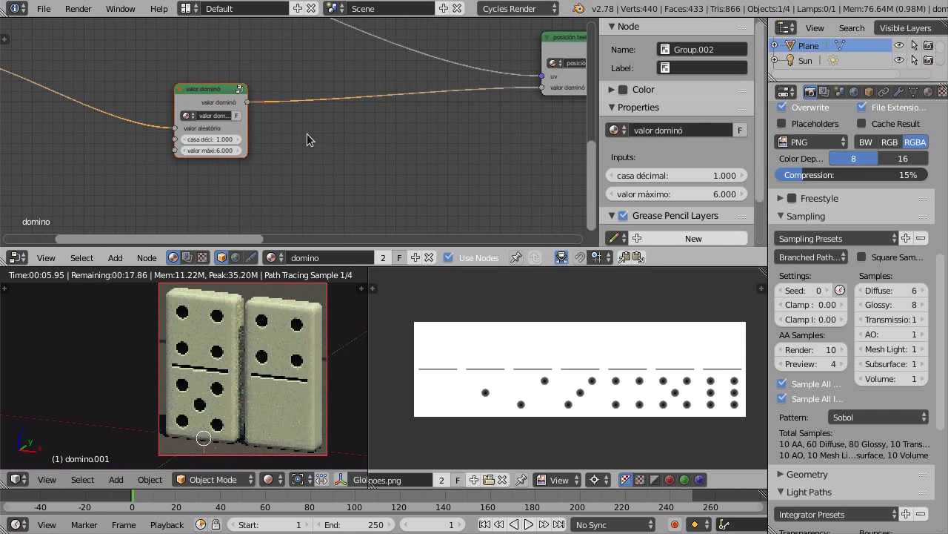
pyautogui.press('g')
pyautogui.click(399, 128)
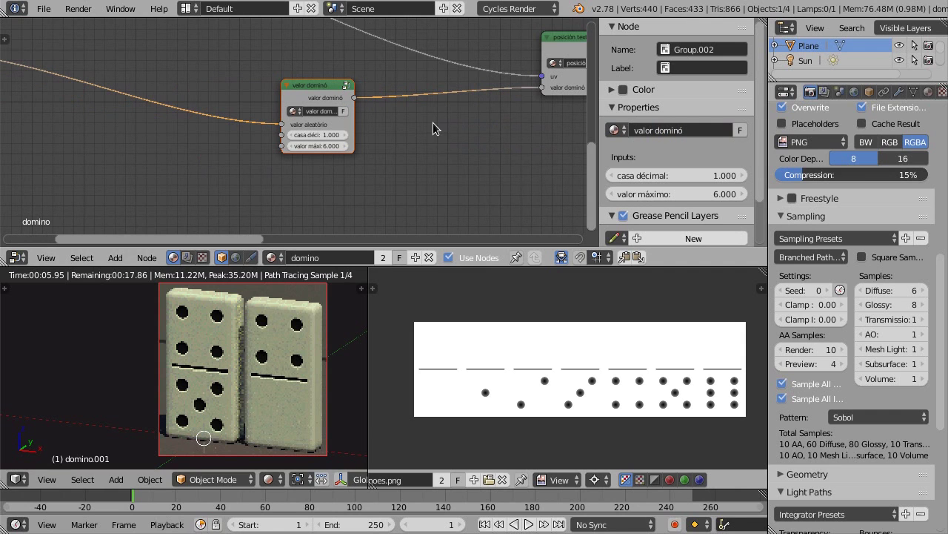
pyautogui.moveTo(409, 170)
pyautogui.mouseDown(button='middle')
pyautogui.moveTo(402, 194)
pyautogui.moveTo(424, 176)
pyautogui.mouseUp(button='middle')
# Lower the valor dominó node slightly and place a duplicate of it
pyautogui.press('g')
pyautogui.click(428, 204)
pyautogui.hotkey('shift', 'd')
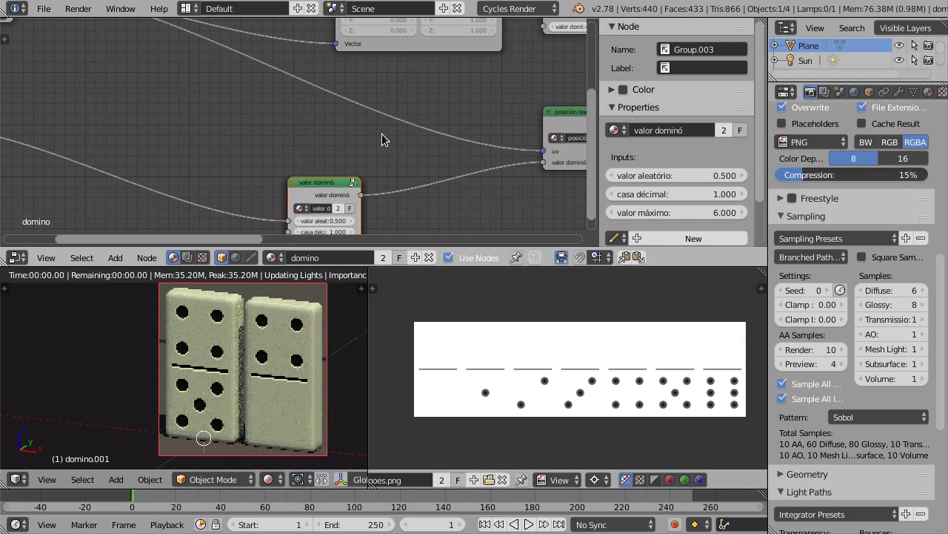
pyautogui.click(356, 103)
pyautogui.moveTo(355, 102); pyautogui.dragTo(262, 148, button='middle')
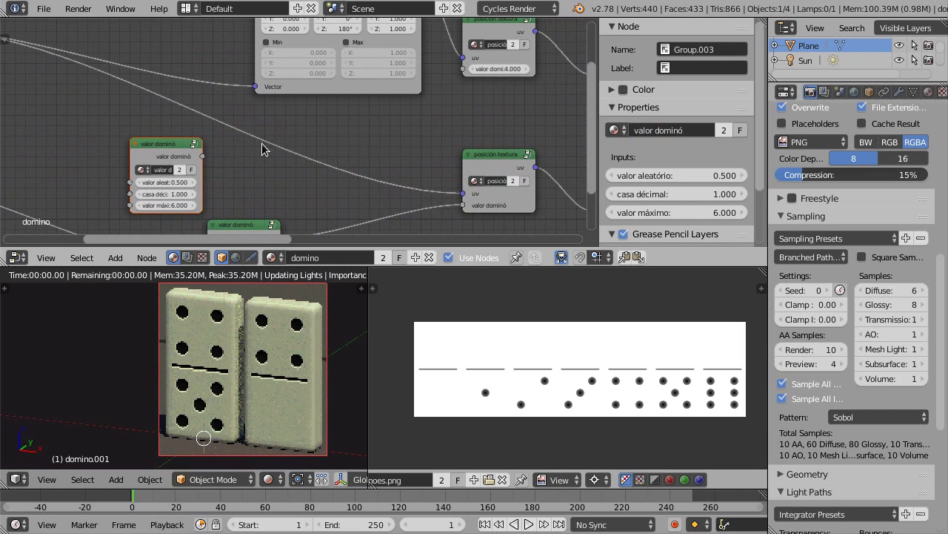
# Link the duplicate's output to the upper posición textura node and Object Info Random into it
pyautogui.moveTo(207, 154); pyautogui.dragTo(463, 70)
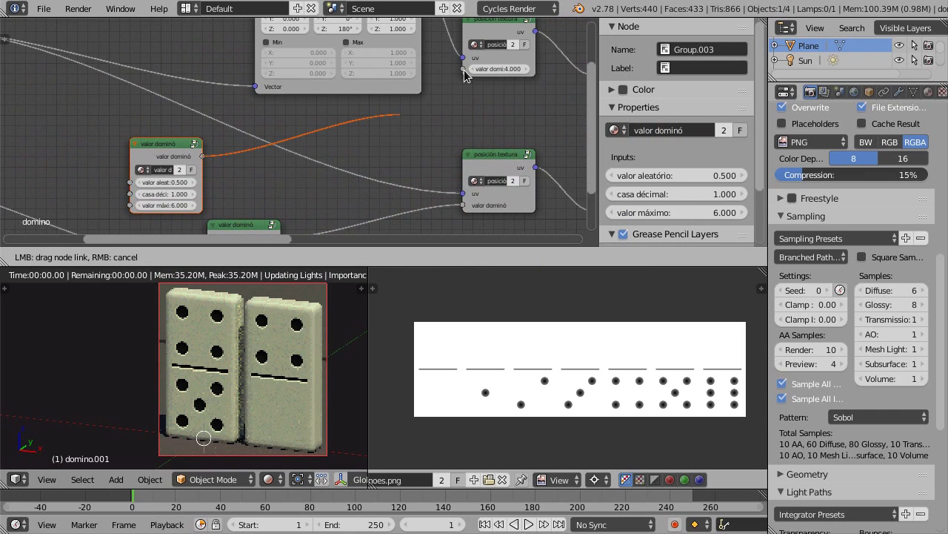
pyautogui.moveTo(331, 140); pyautogui.dragTo(327, 141)
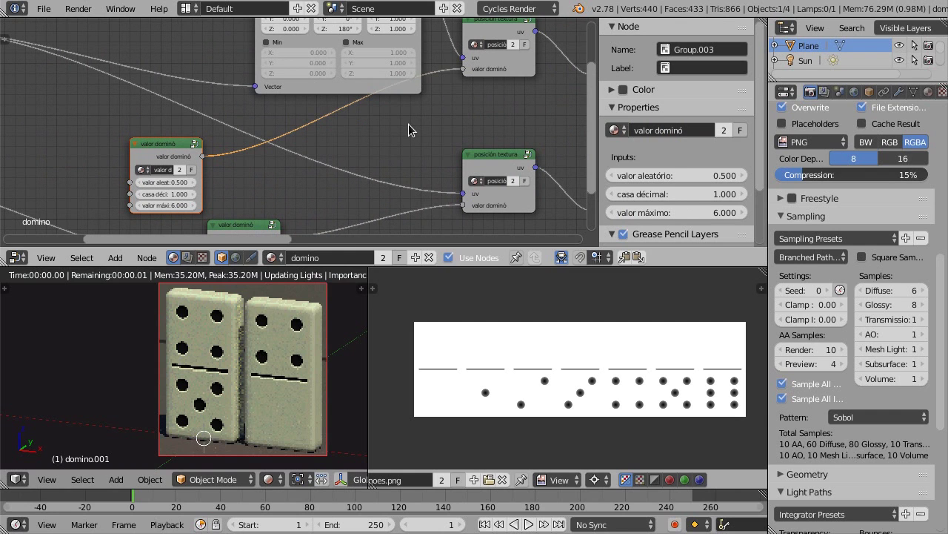
pyautogui.scroll(-1, 408, 124)
pyautogui.scroll(-1, 415, 138)
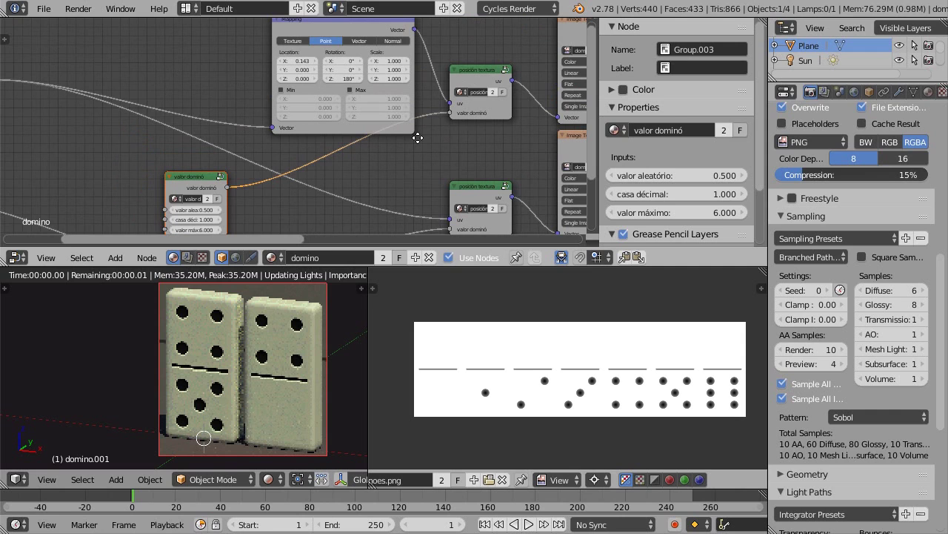
pyautogui.scroll(1, 415, 175)
pyautogui.moveTo(125, 166); pyautogui.dragTo(329, 117, button='middle')
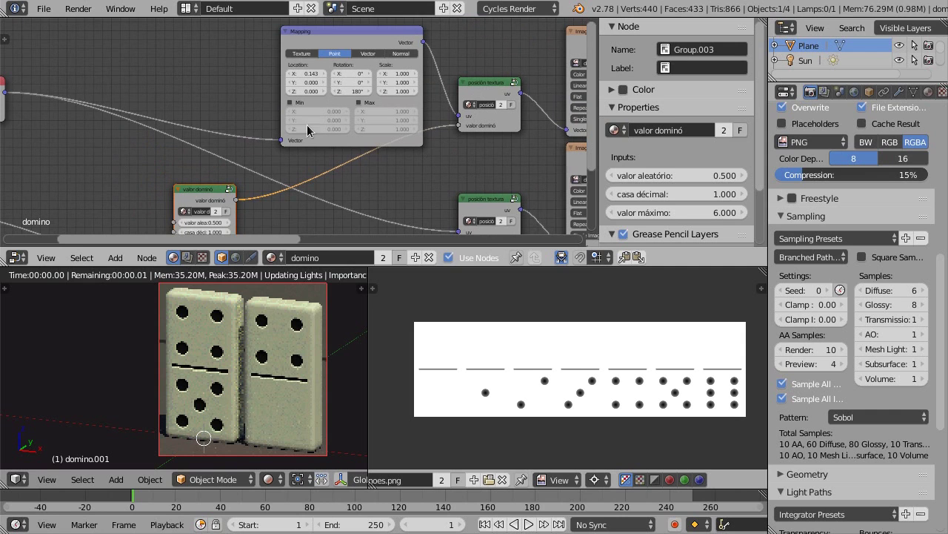
pyautogui.moveTo(131, 166); pyautogui.dragTo(374, 177)
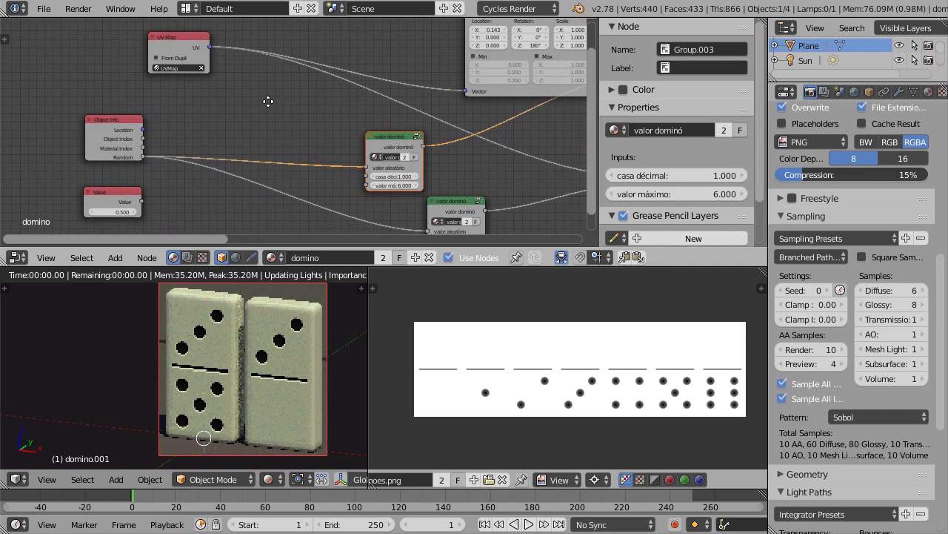
# Delete the Value node and move Object Info and UV Map closer to the group nodes
pyautogui.keyDown('ctrl'); pyautogui.scroll(-2, 151, 195); pyautogui.keyUp('ctrl')
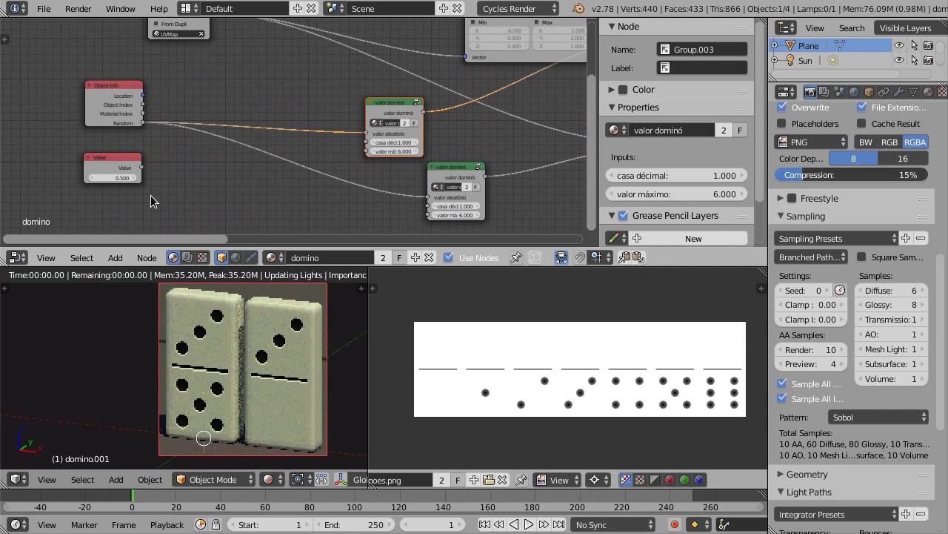
pyautogui.click(108, 169)
pyautogui.press('x')
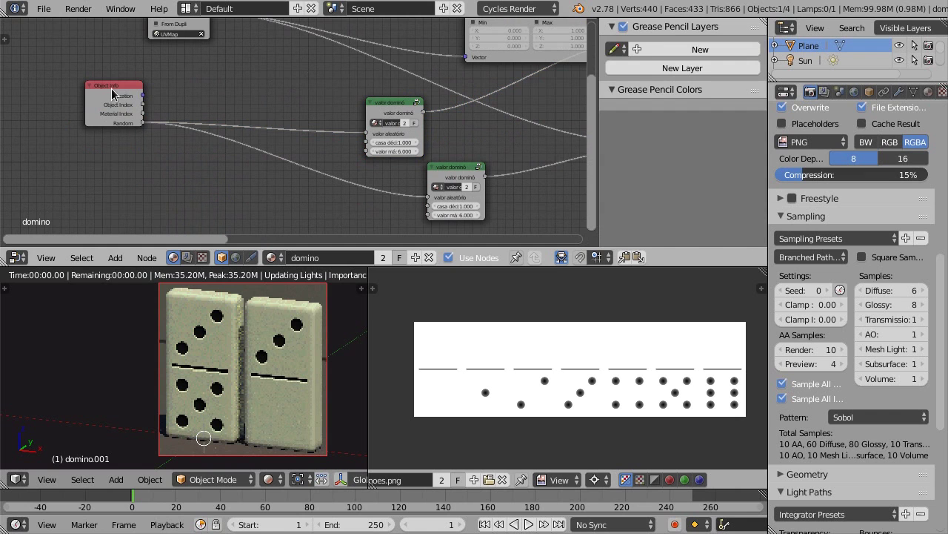
pyautogui.moveTo(112, 93); pyautogui.dragTo(289, 57)
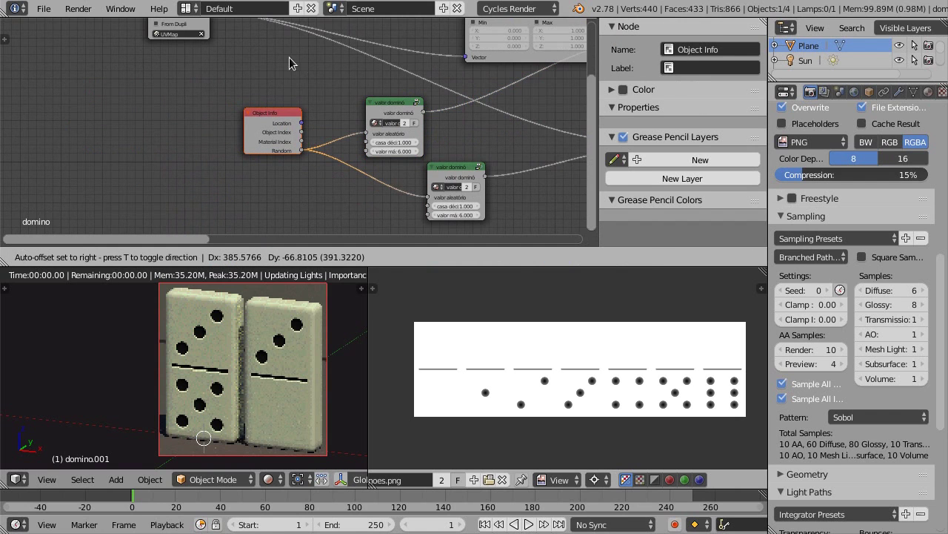
pyautogui.click(220, 99)
pyautogui.moveTo(220, 99); pyautogui.dragTo(167, 134, button='middle')
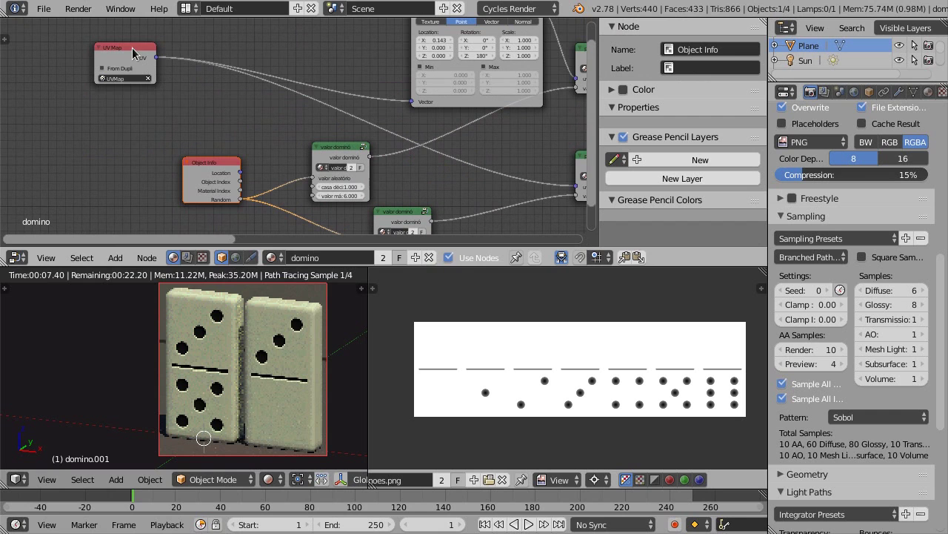
pyautogui.moveTo(122, 47); pyautogui.dragTo(313, 74)
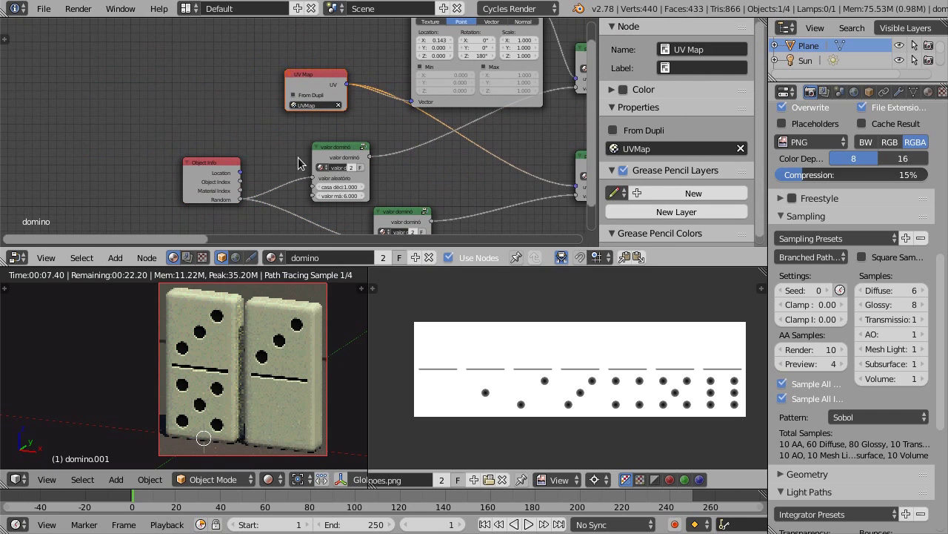
# Set the lower valor dominó node's casa décimal to 3
pyautogui.moveTo(281, 188); pyautogui.dragTo(302, 143, button='middle')
pyautogui.scroll(1, 301, 143)
pyautogui.scroll(1, 332, 163)
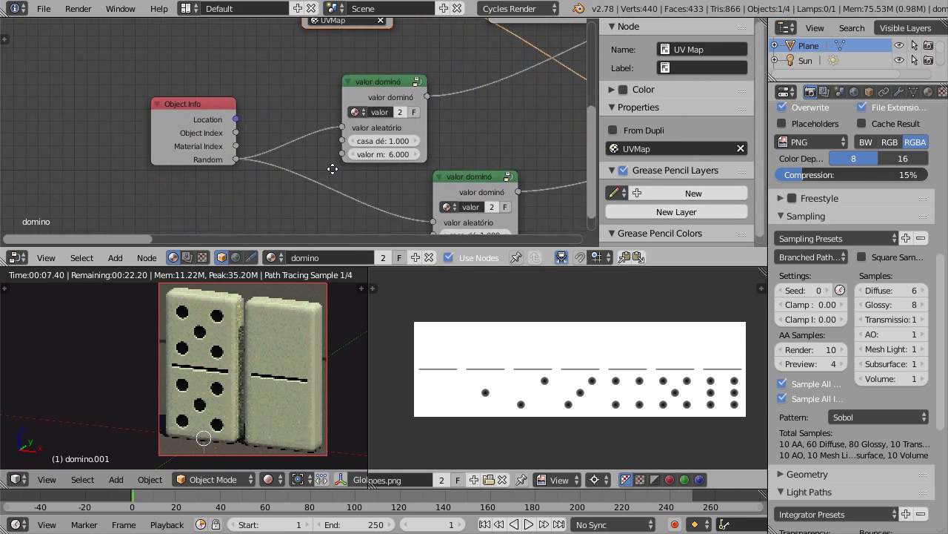
pyautogui.click(431, 201)
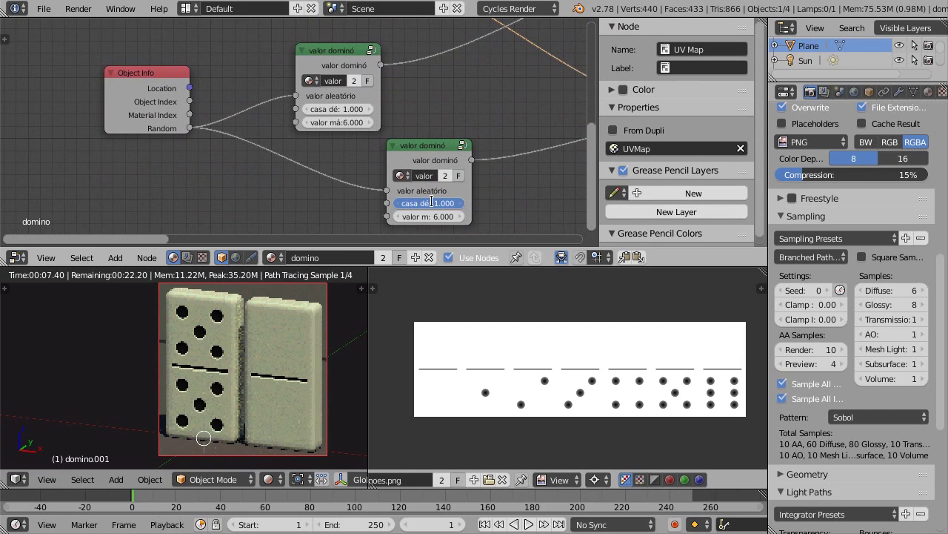
pyautogui.write('3')
pyautogui.press('Return')
pyautogui.scroll(-1, 468, 91)
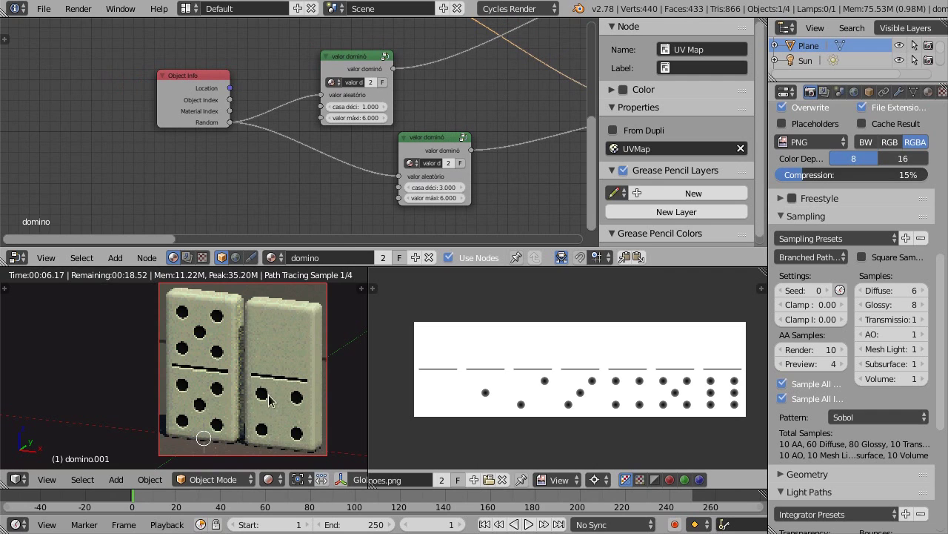
# In Solid shading, duplicate the domino along X, then repeat for a fourth copy
pyautogui.hotkey('shift', 'z')
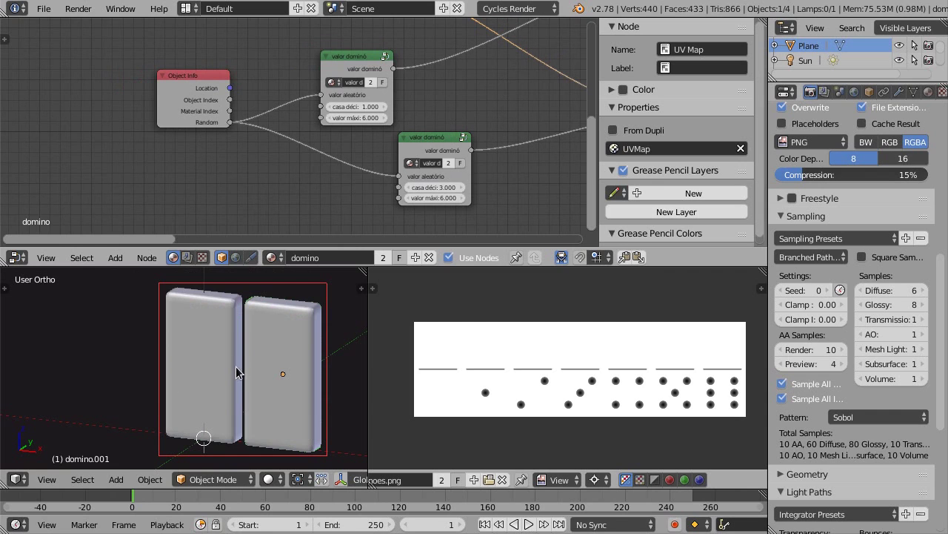
pyautogui.hotkey('ctrl', 'z')
pyautogui.hotkey('shift', 'd')
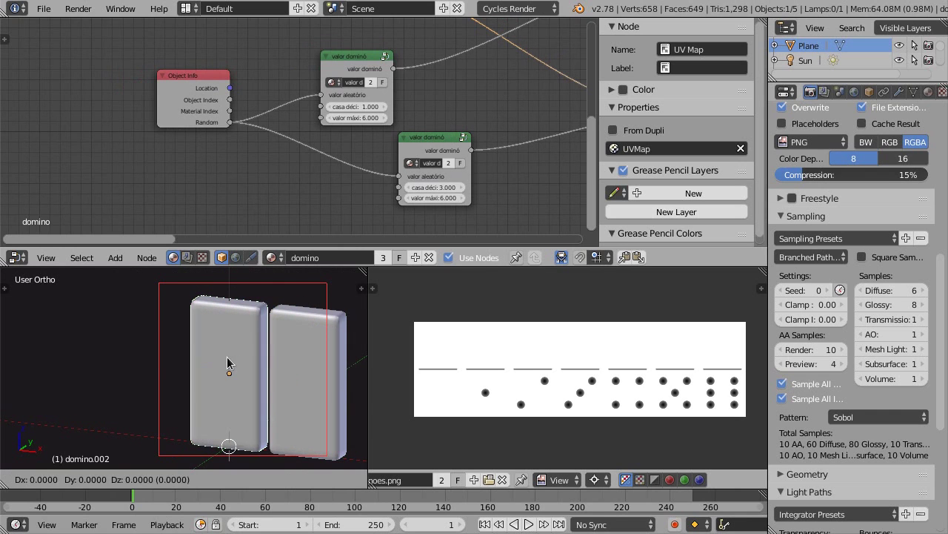
pyautogui.press('x')
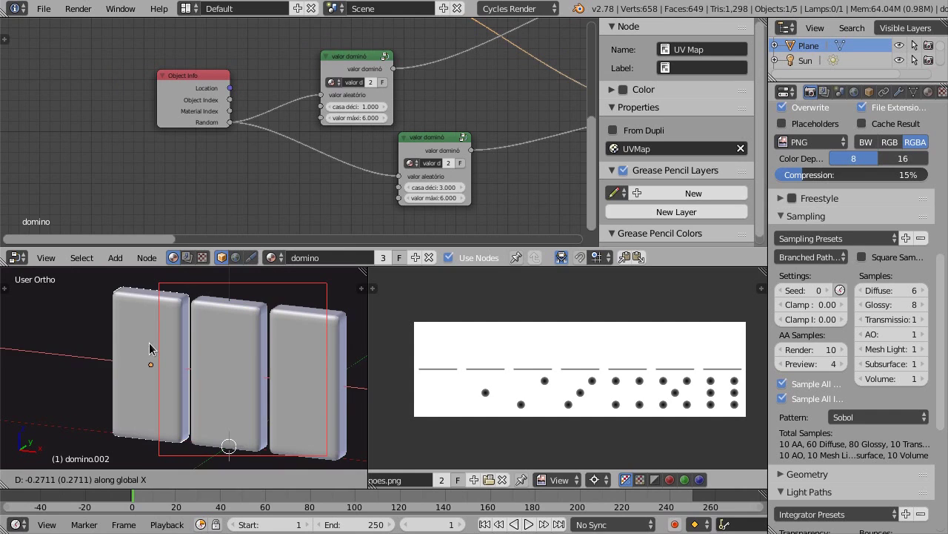
pyautogui.click(154, 346)
pyautogui.hotkey('shift', 'r')
# Redraw the render region around all four dominoes and return to Rendered shading
pyautogui.scroll(-1, 173, 344)
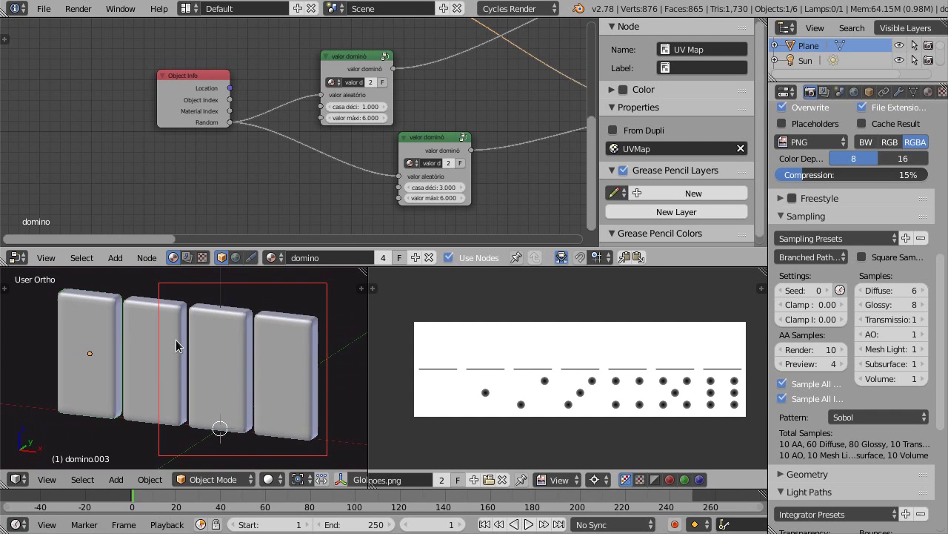
pyautogui.hotkey('ctrl', 'b')
pyautogui.moveTo(52, 282); pyautogui.dragTo(330, 449)
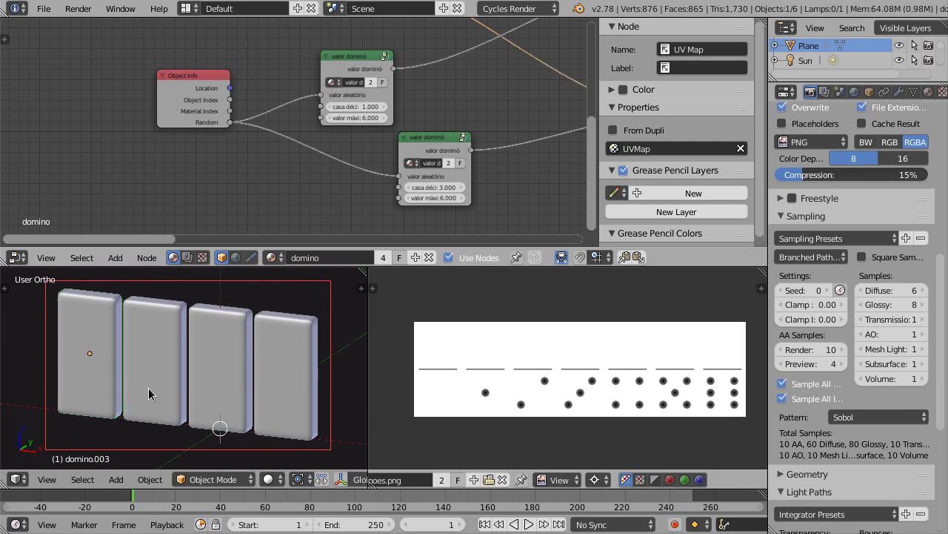
pyautogui.hotkey('shift', 'z')
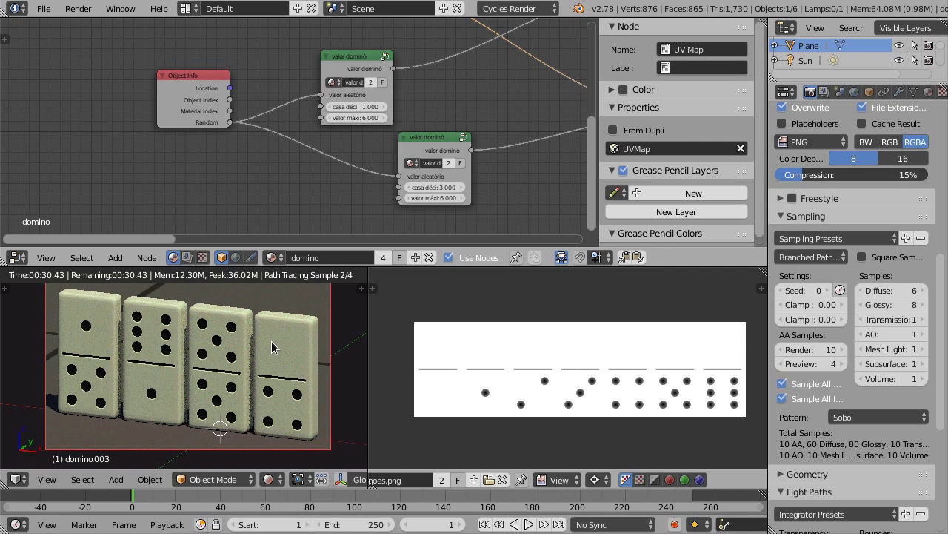
# Move the UV Map node left and the upper valor dominó node right and up
pyautogui.scroll(-2, 331, 113)
pyautogui.moveTo(446, 115)
pyautogui.mouseDown(button='middle')
pyautogui.moveTo(462, 88)
pyautogui.moveTo(371, 108)
pyautogui.moveTo(318, 134)
pyautogui.mouseUp(button='middle')
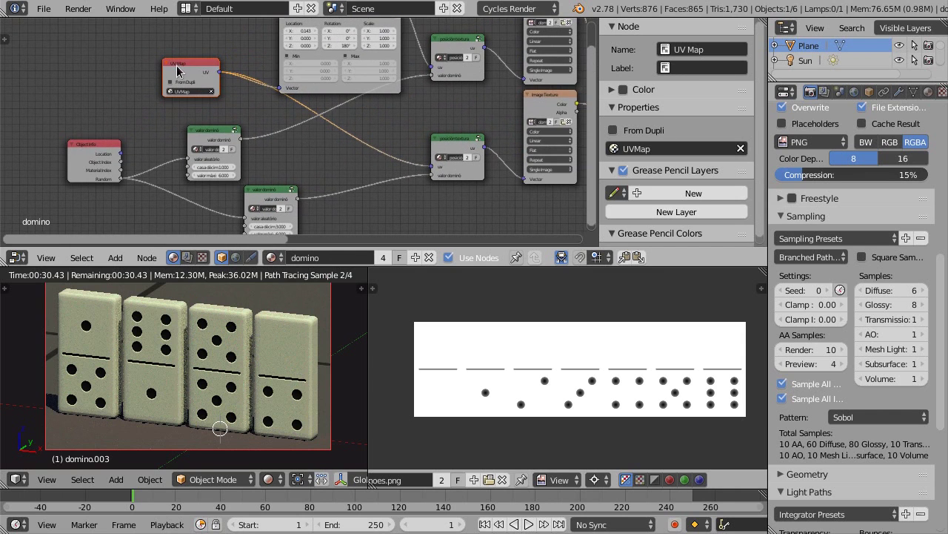
pyautogui.moveTo(177, 70); pyautogui.dragTo(164, 79)
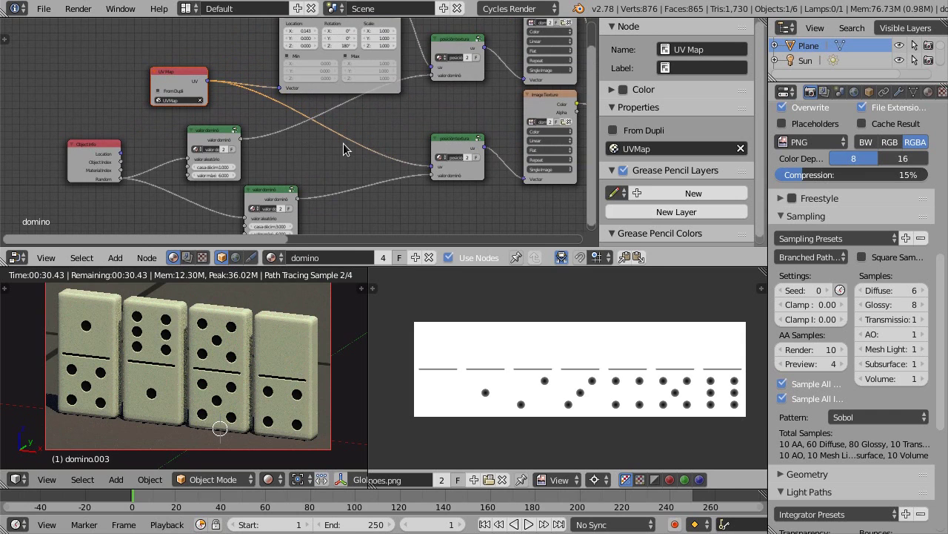
pyautogui.scroll(-2, 343, 143)
pyautogui.moveTo(408, 116); pyautogui.dragTo(400, 90, button='middle')
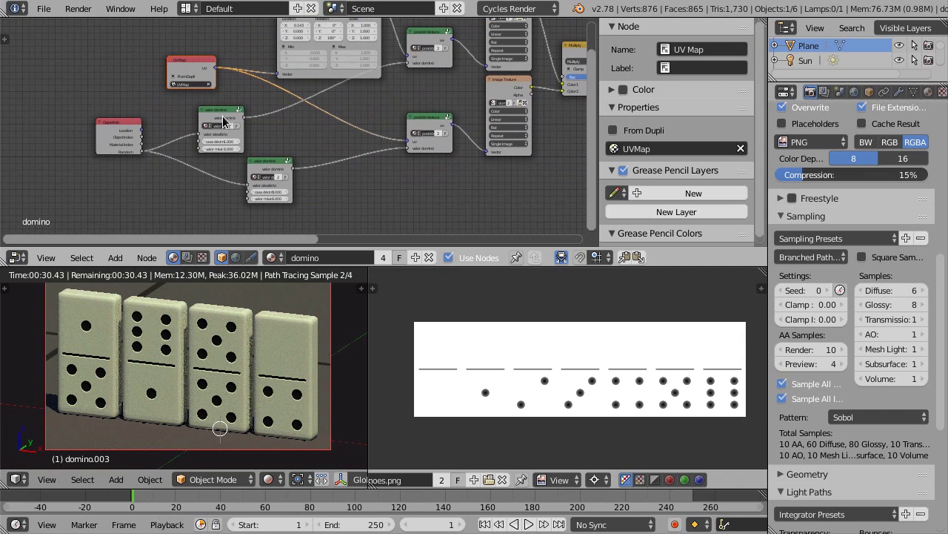
pyautogui.moveTo(222, 116); pyautogui.dragTo(250, 110)
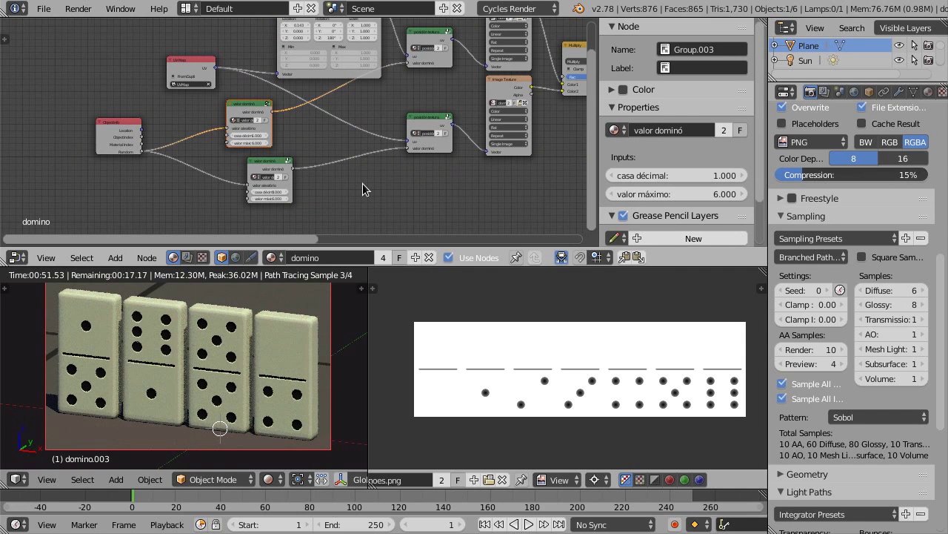
pyautogui.scroll(1, 311, 188)
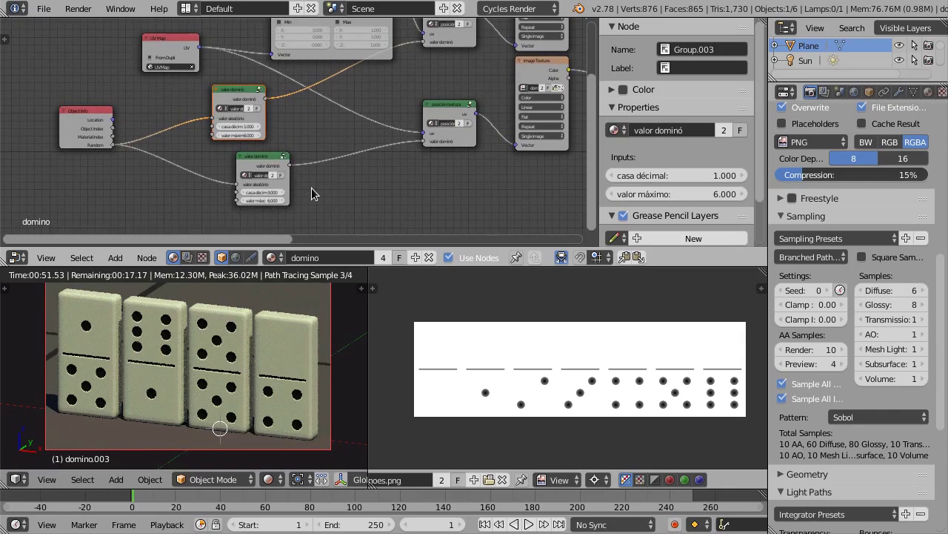